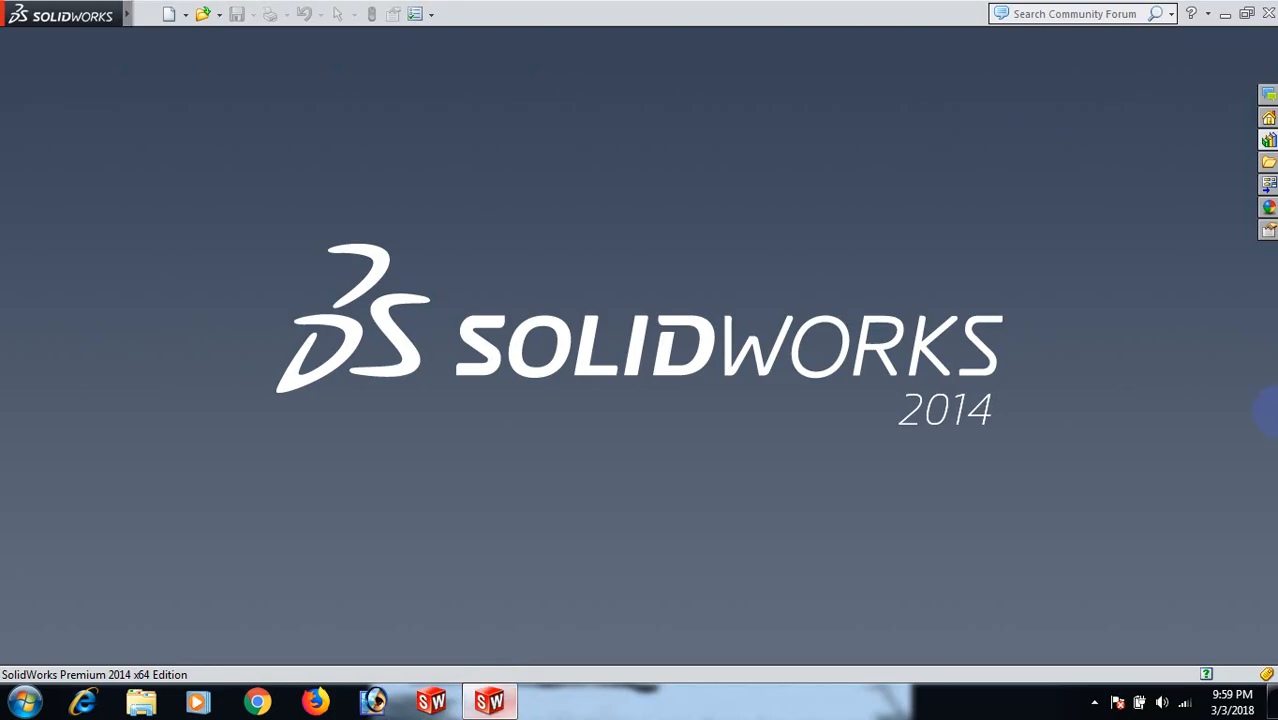
- Create a new part document and start a sketch on the Top Plane
{"action": "left_click", "coordinate": [143, 13]}
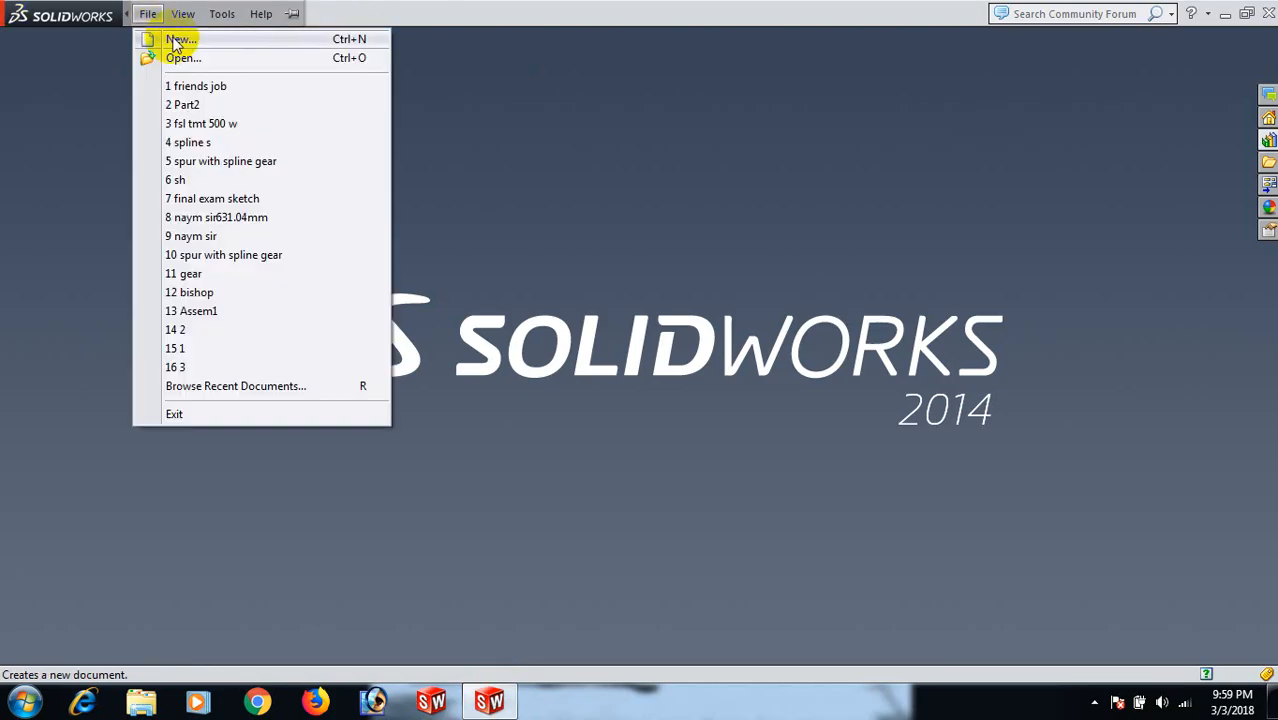
{"action": "left_click", "coordinate": [176, 40]}
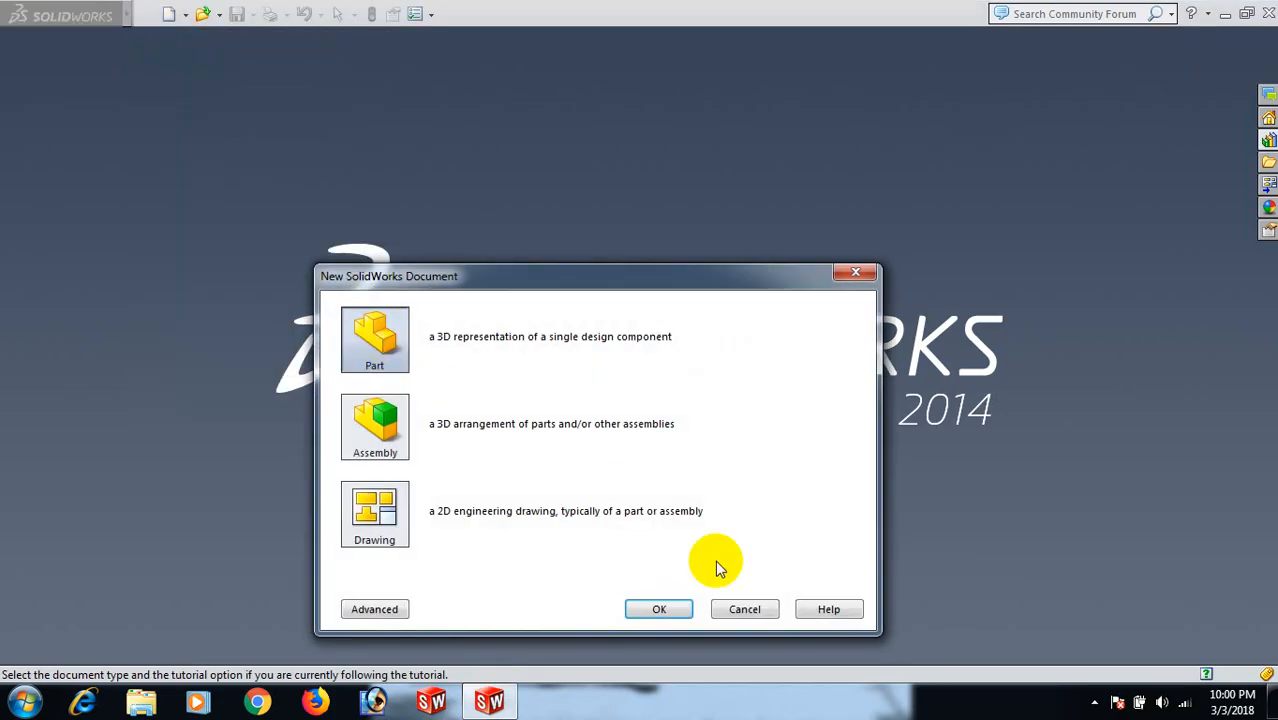
{"action": "left_click", "coordinate": [662, 607]}
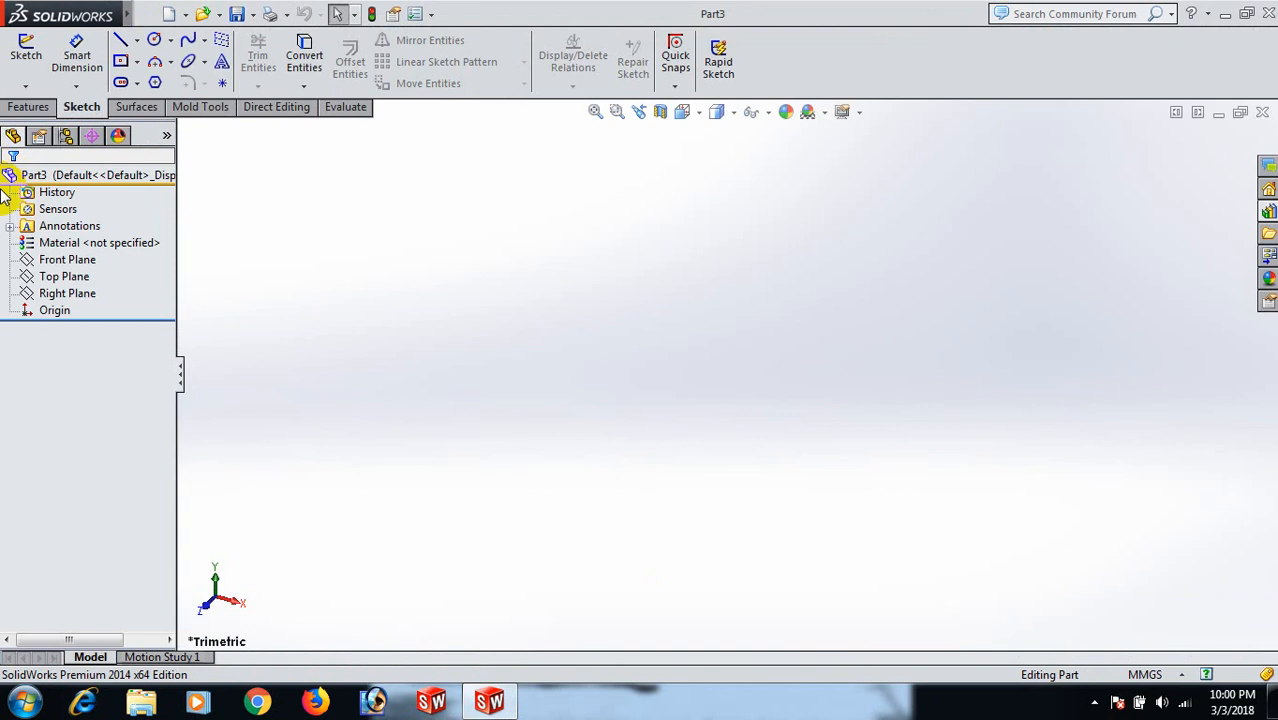
{"action": "left_click", "coordinate": [58, 276]}
{"action": "left_click", "coordinate": [60, 256]}
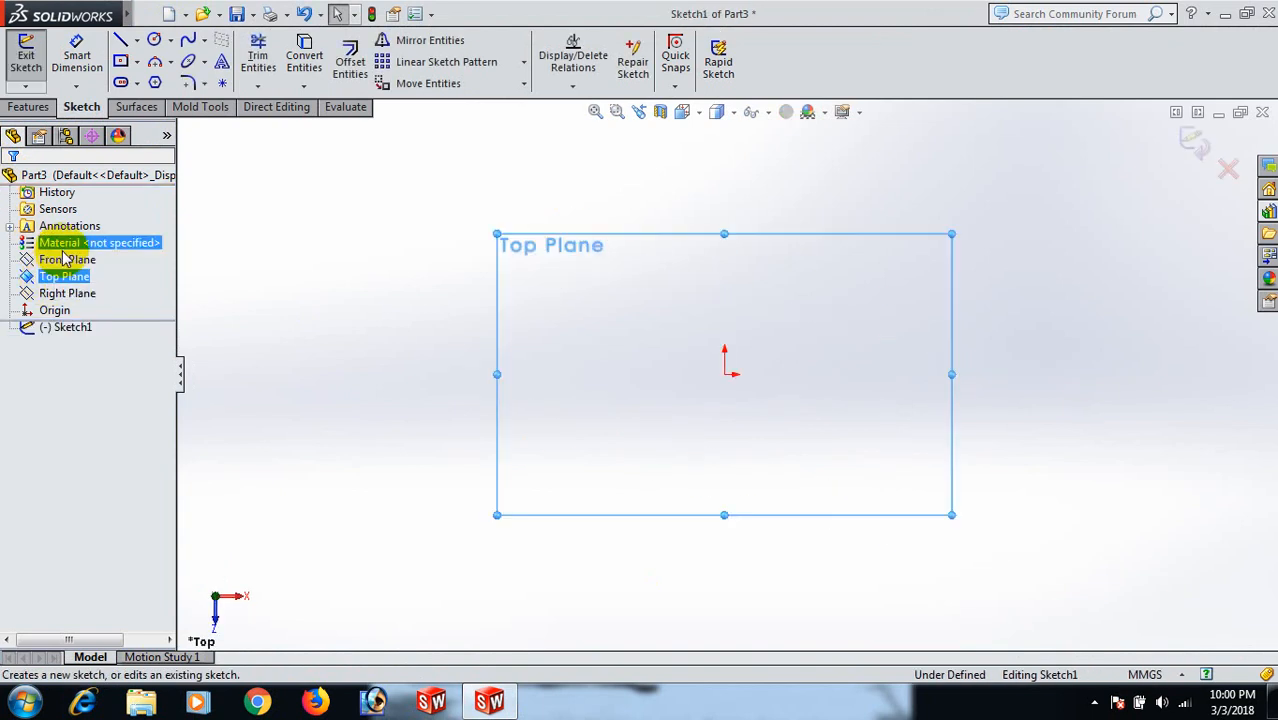
- Sketch a corner rectangle about 27 mm tall to the left of the origin
{"action": "left_click", "coordinate": [138, 66]}
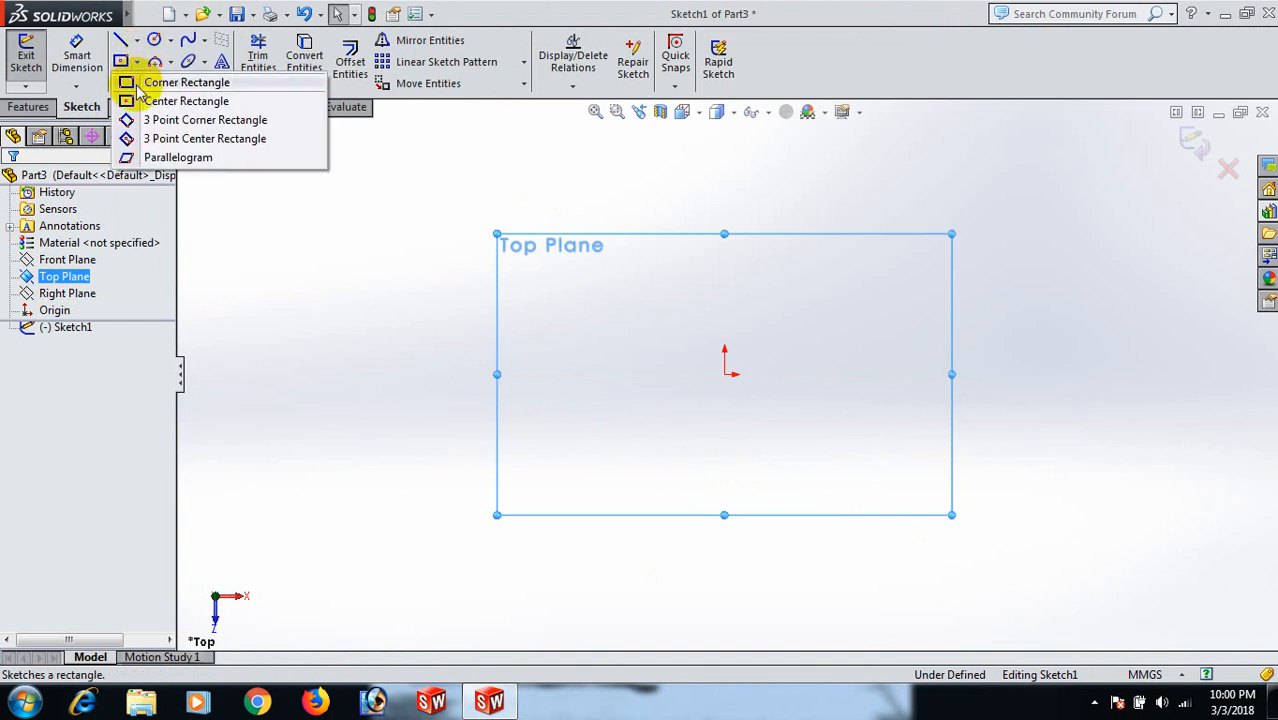
{"action": "left_click", "coordinate": [132, 84]}
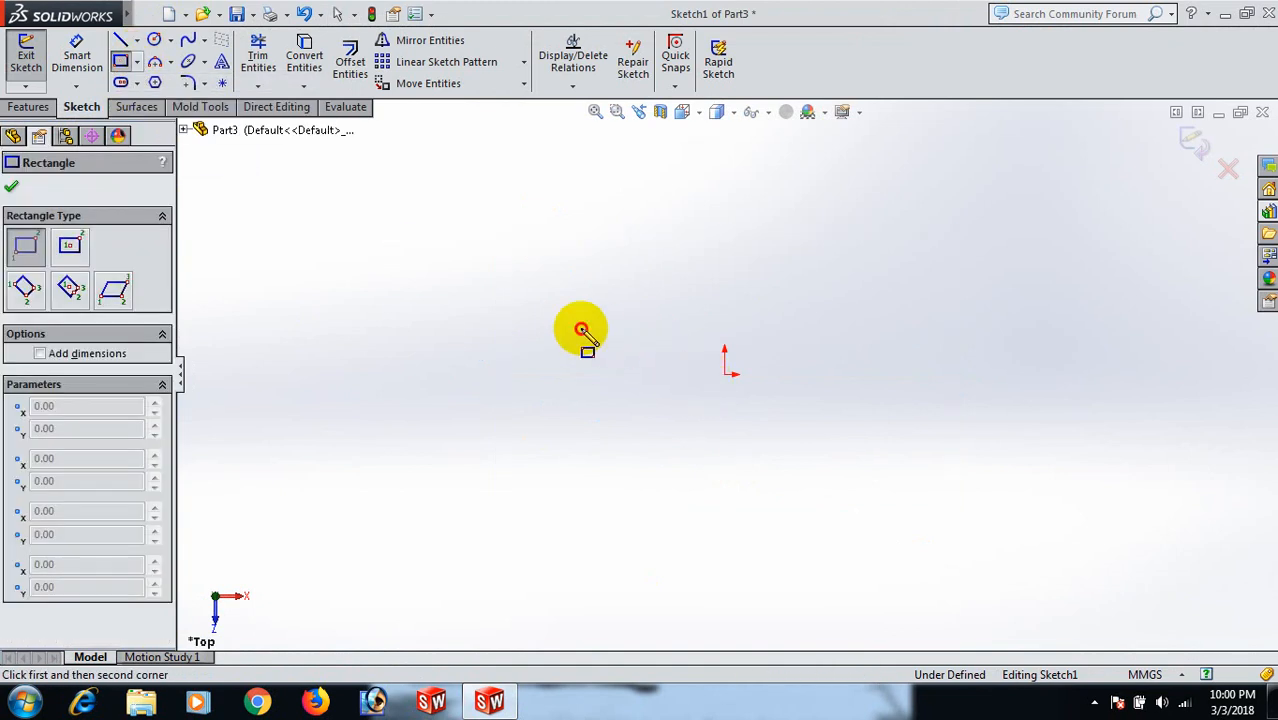
{"action": "left_click", "coordinate": [581, 327]}
{"action": "left_click", "coordinate": [680, 396]}
{"action": "right_click", "coordinate": [680, 396]}
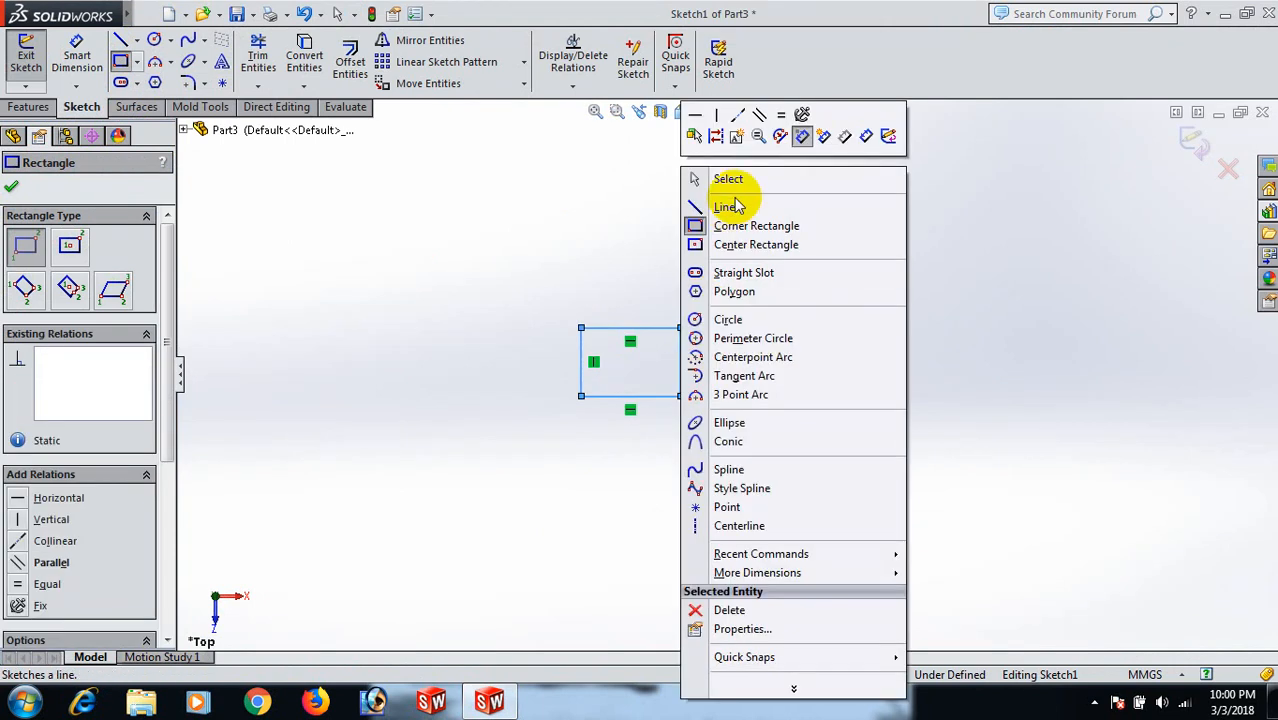
{"action": "left_click", "coordinate": [726, 181]}
- Make the midpoint of the rectangle's right edge coincident with the origin
{"action": "right_click", "coordinate": [686, 364]}
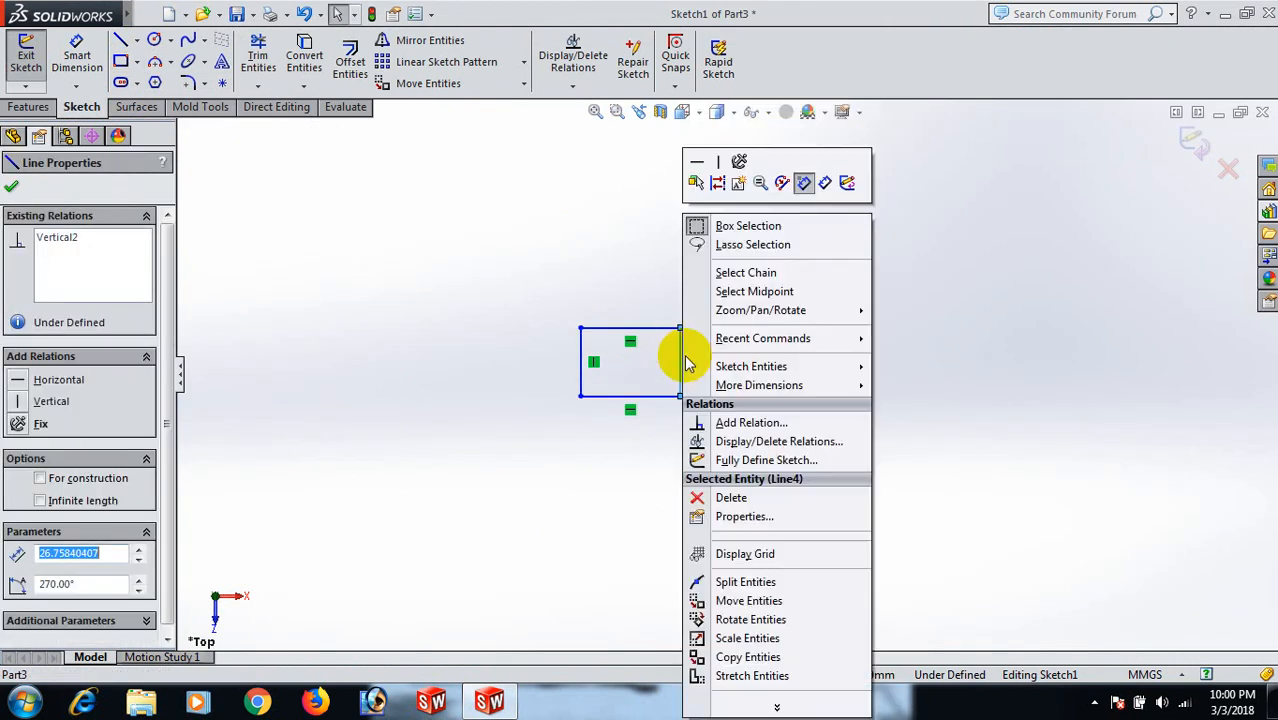
{"action": "left_click", "coordinate": [766, 291]}
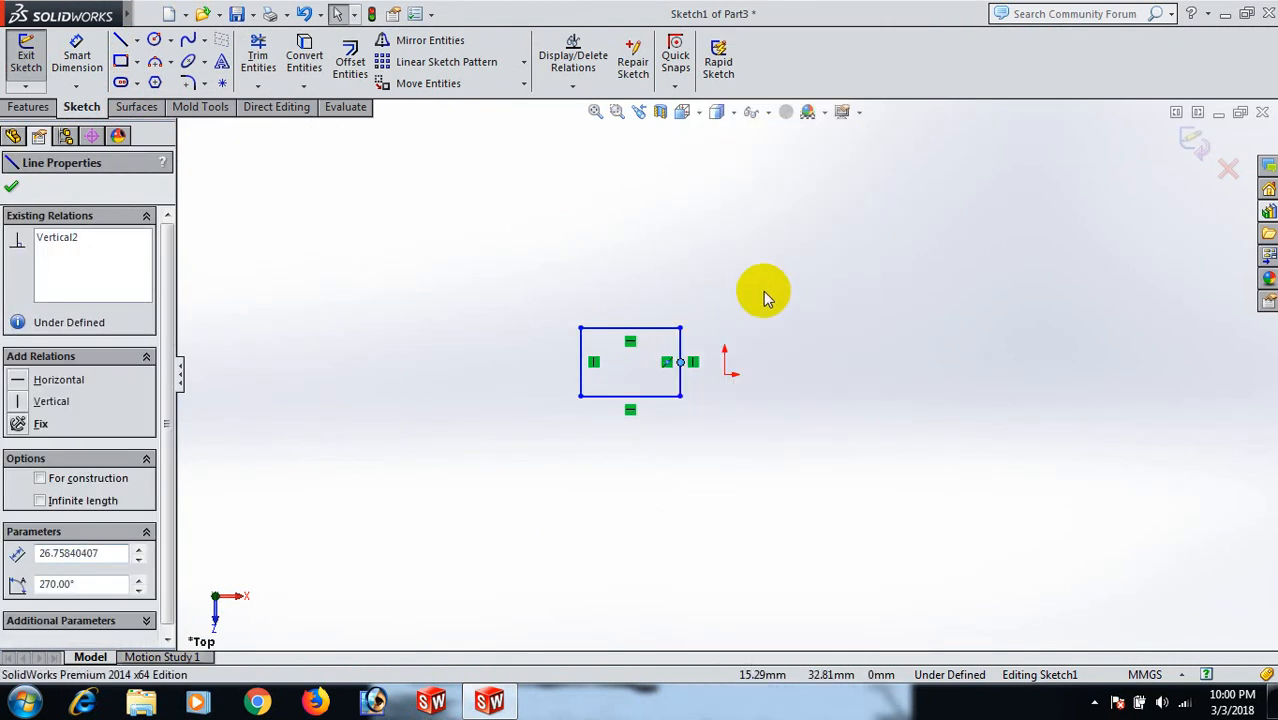
{"action": "left_click", "coordinate": [725, 378], "text": "ctrl"}
{"action": "left_click", "coordinate": [15, 533]}
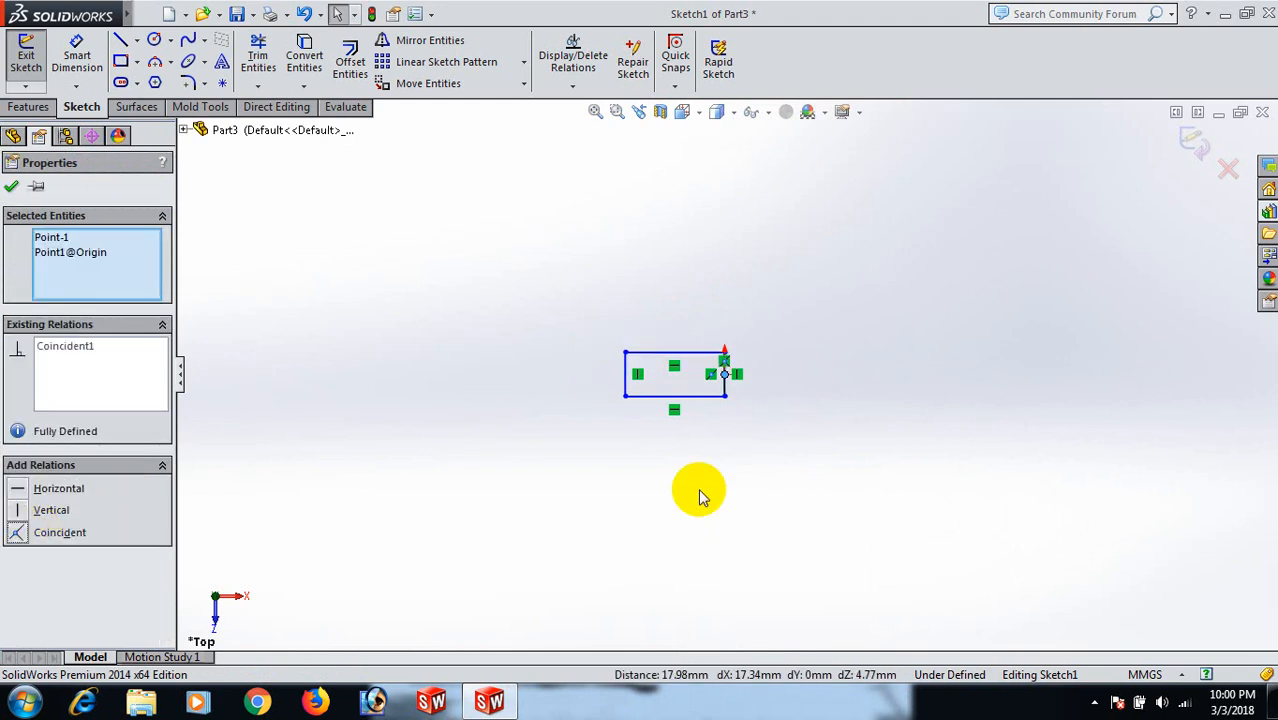
{"action": "left_click", "coordinate": [726, 502]}
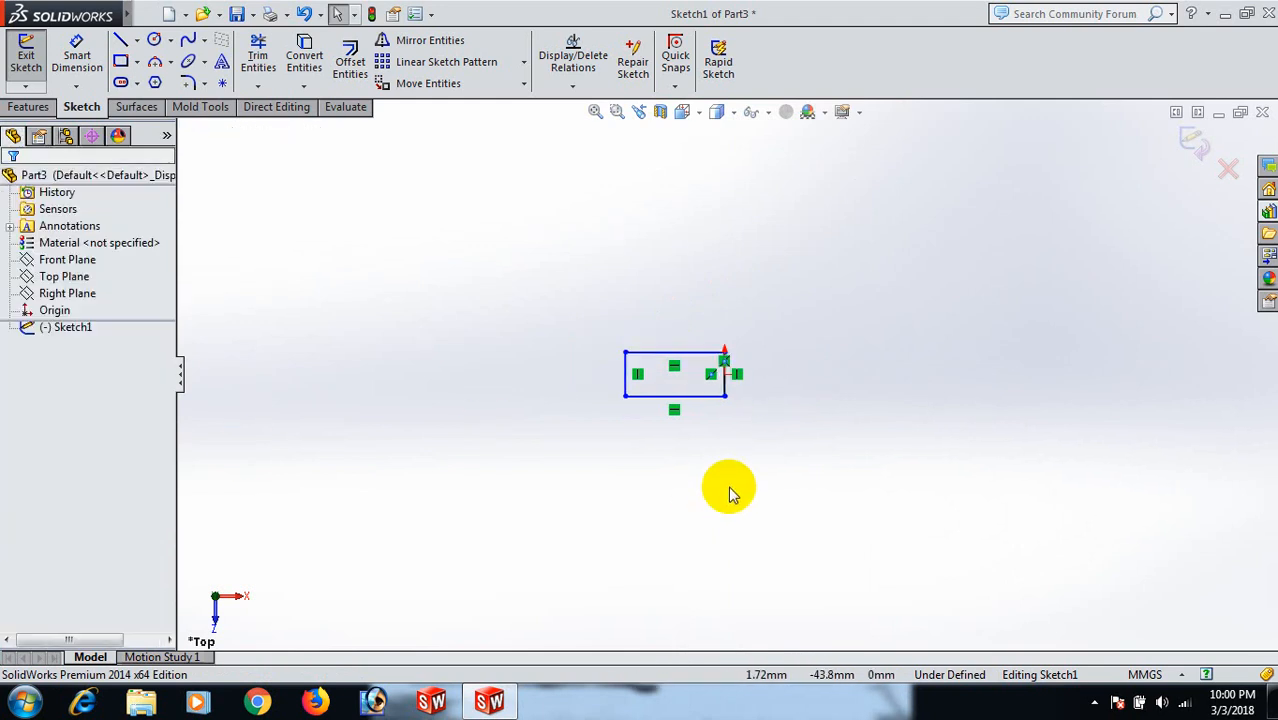
- Dimension the rectangle's right vertical edge to 50 mm
{"action": "right_click_drag", "start_coordinate": [919, 513], "coordinate": [919, 430]}
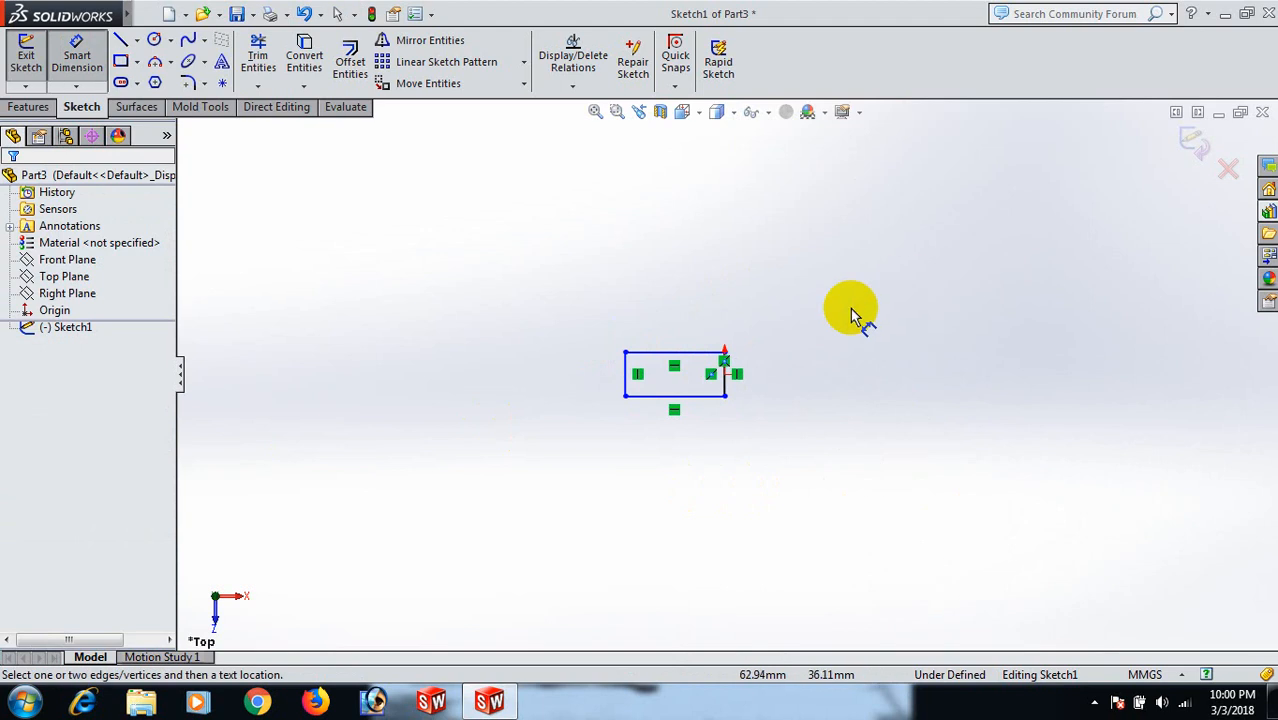
{"action": "left_click", "coordinate": [728, 385]}
{"action": "left_click", "coordinate": [840, 383]}
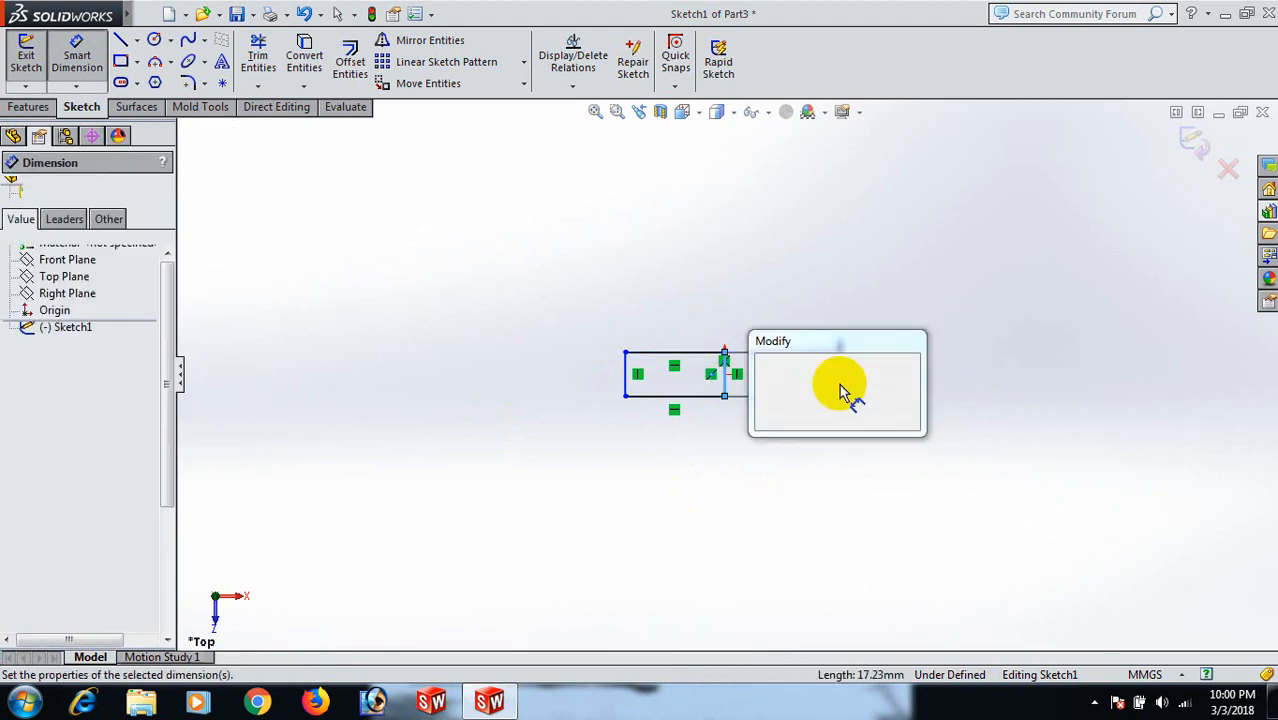
{"action": "type", "text": "50"}
{"action": "key", "text": "Return"}
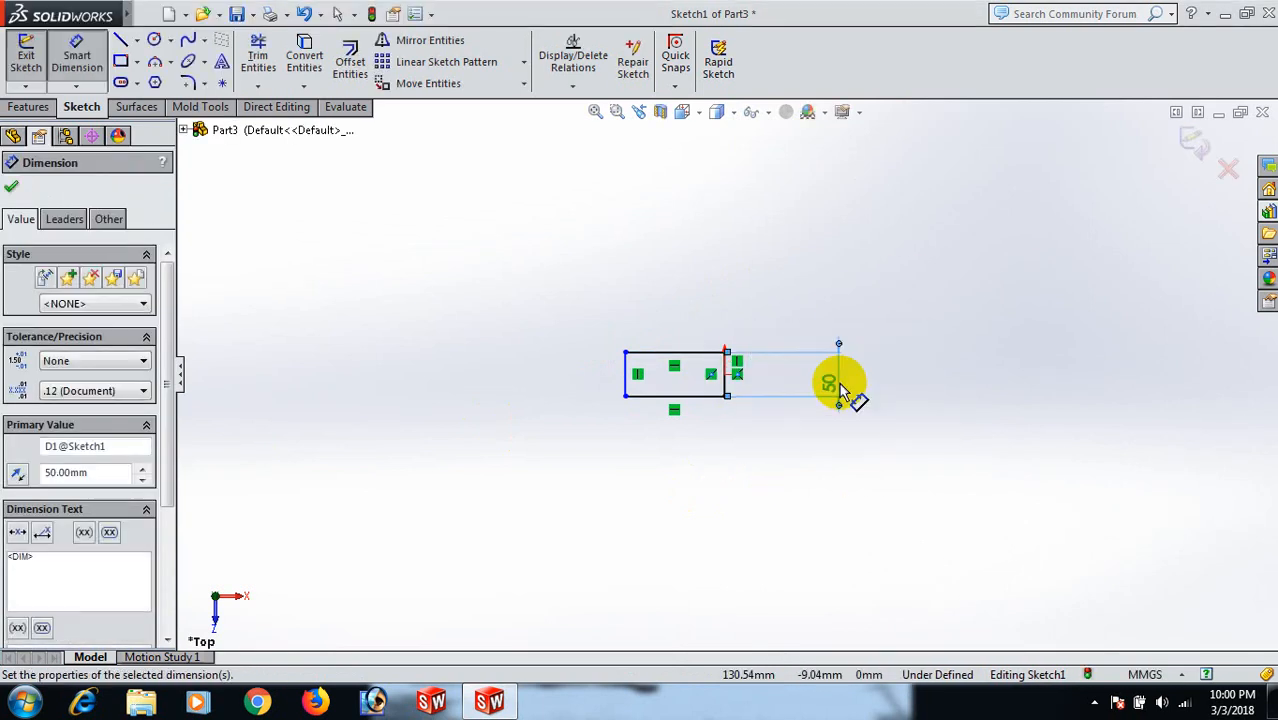
- Dimension the rectangle's lower horizontal edge to 90 mm and leave the dimension tool
{"action": "left_click", "coordinate": [700, 397]}
{"action": "left_click", "coordinate": [713, 466]}
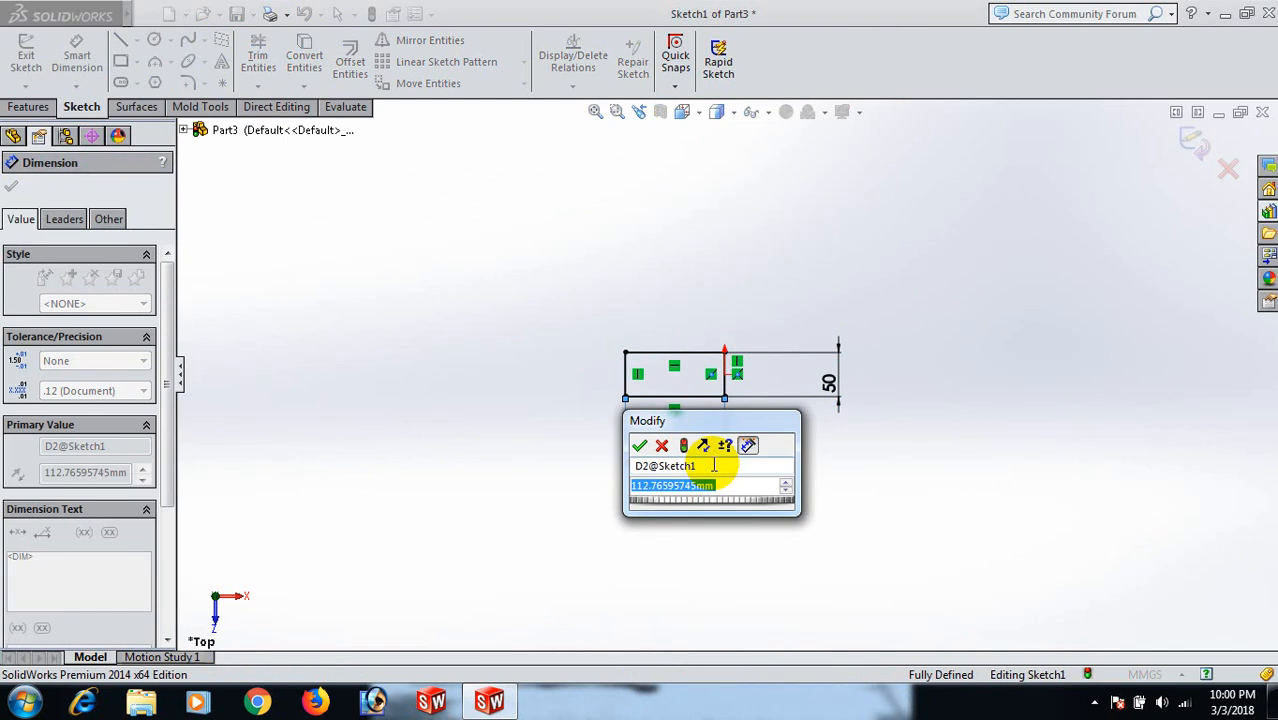
{"action": "type", "text": "90"}
{"action": "key", "text": "Return"}
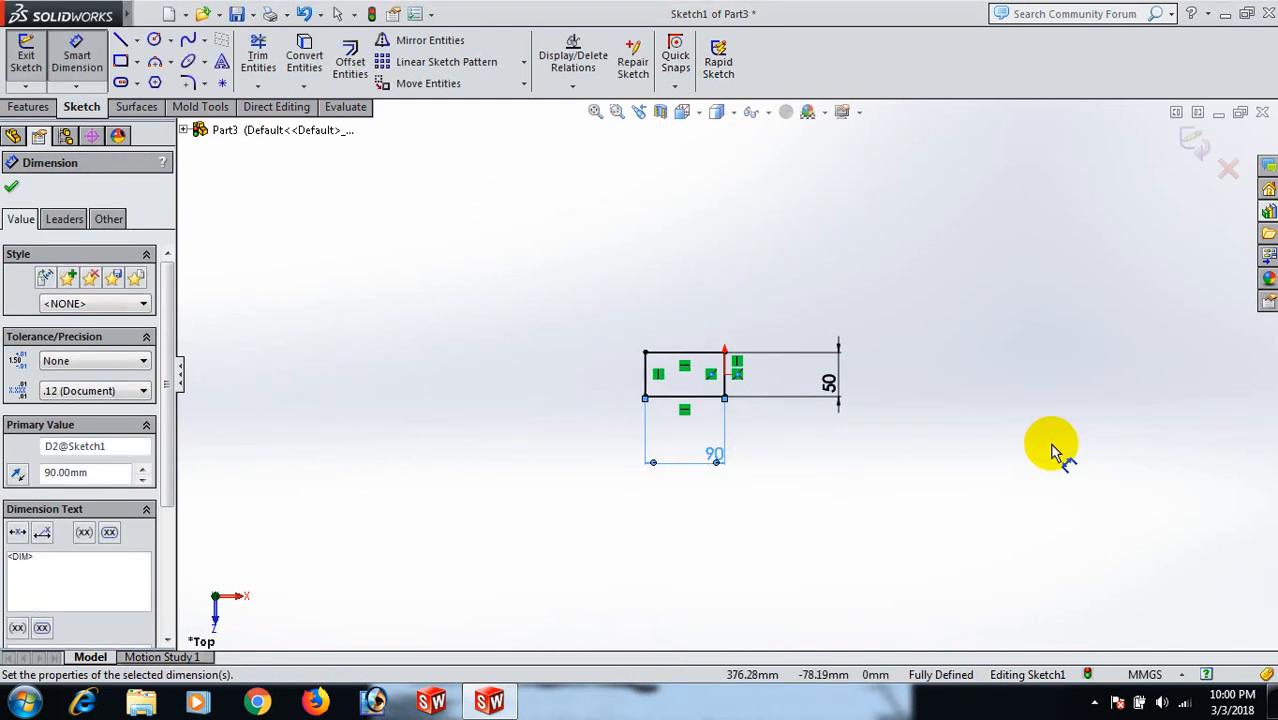
{"action": "key", "text": "Escape"}
{"action": "right_click", "coordinate": [976, 160]}
{"action": "left_click", "coordinate": [1058, 211]}
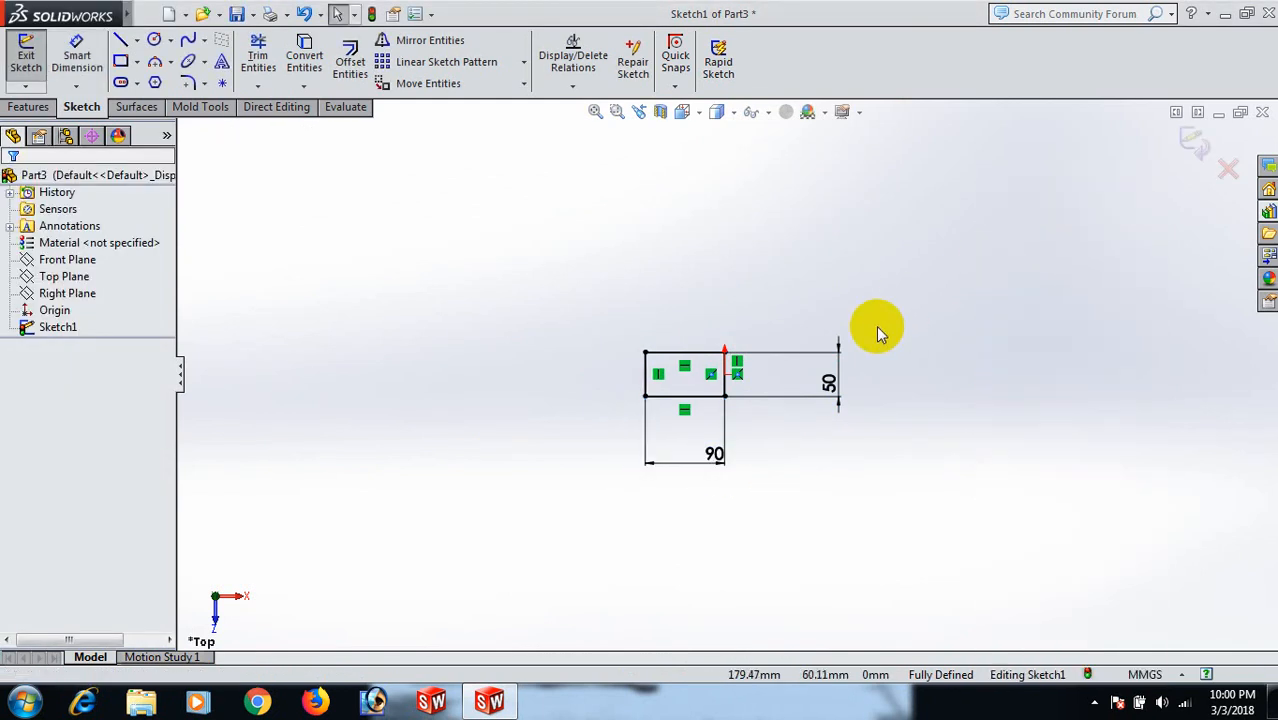
- Move the 50 mm and 90 mm dimensions closer to the rectangle
{"action": "left_click_drag", "start_coordinate": [825, 387], "coordinate": [740, 384]}
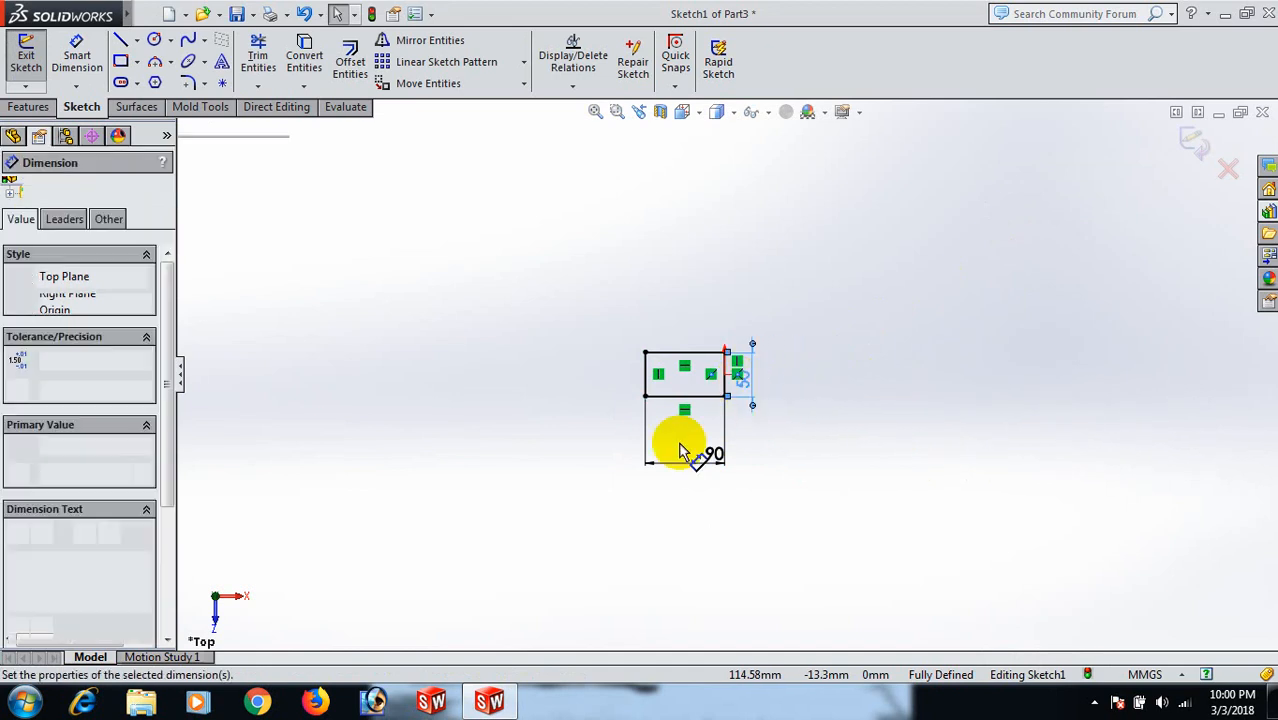
{"action": "left_click_drag", "start_coordinate": [709, 460], "coordinate": [686, 420]}
{"action": "scroll", "coordinate": [686, 420], "scroll_direction": "down", "scroll_amount": 6}
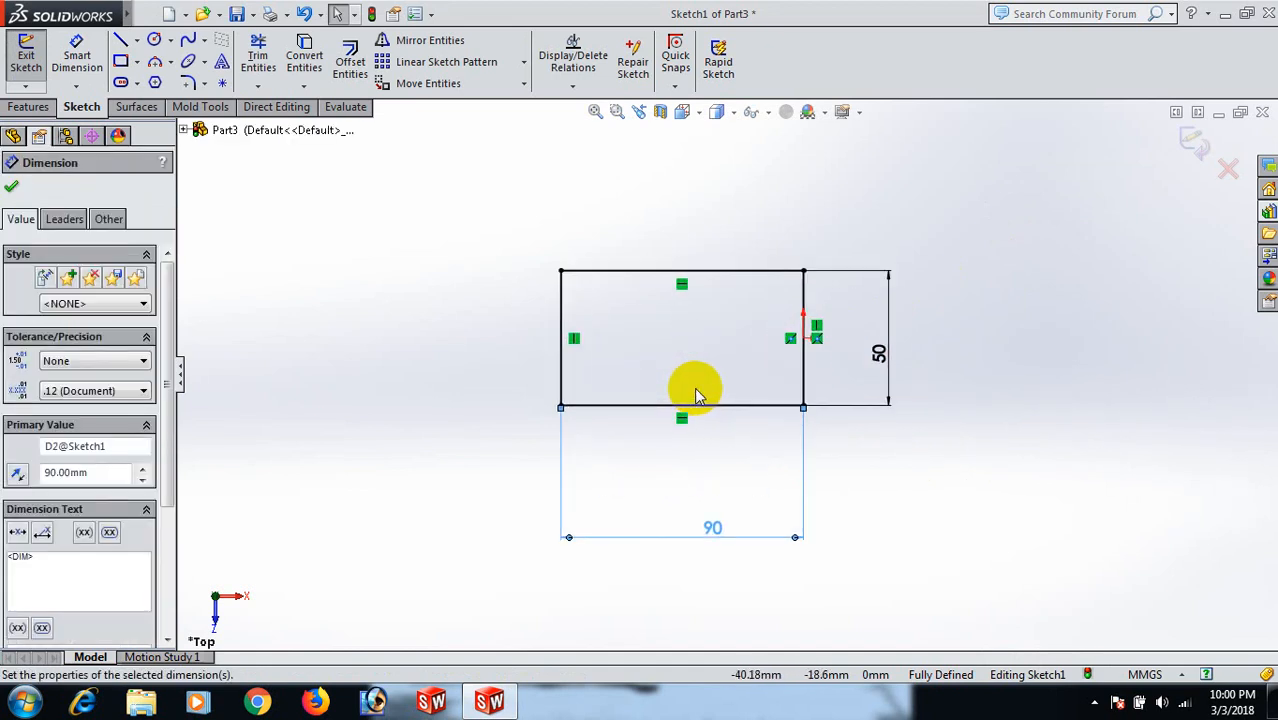
- Sketch a circle about 7.5 mm in diameter centred on the rectangle's lower edge, near its right corner
{"action": "right_click_drag", "start_coordinate": [922, 448], "coordinate": [922, 538]}
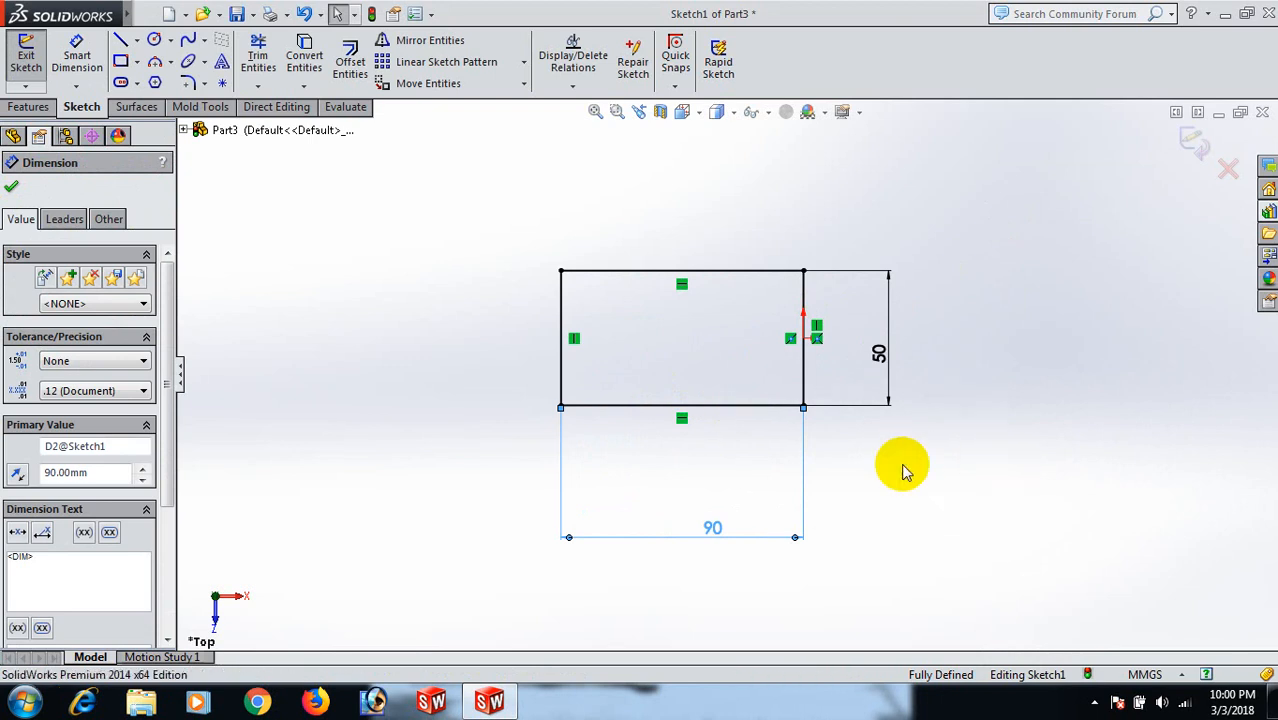
{"action": "scroll", "coordinate": [768, 432], "scroll_direction": "down", "scroll_amount": 1}
{"action": "left_click_drag", "start_coordinate": [760, 397], "coordinate": [757, 406]}
{"action": "right_click", "coordinate": [757, 404]}
{"action": "left_click", "coordinate": [823, 205]}
- Dimension the circle's diameter to 12 mm
{"action": "right_click_drag", "start_coordinate": [924, 454], "coordinate": [933, 371]}
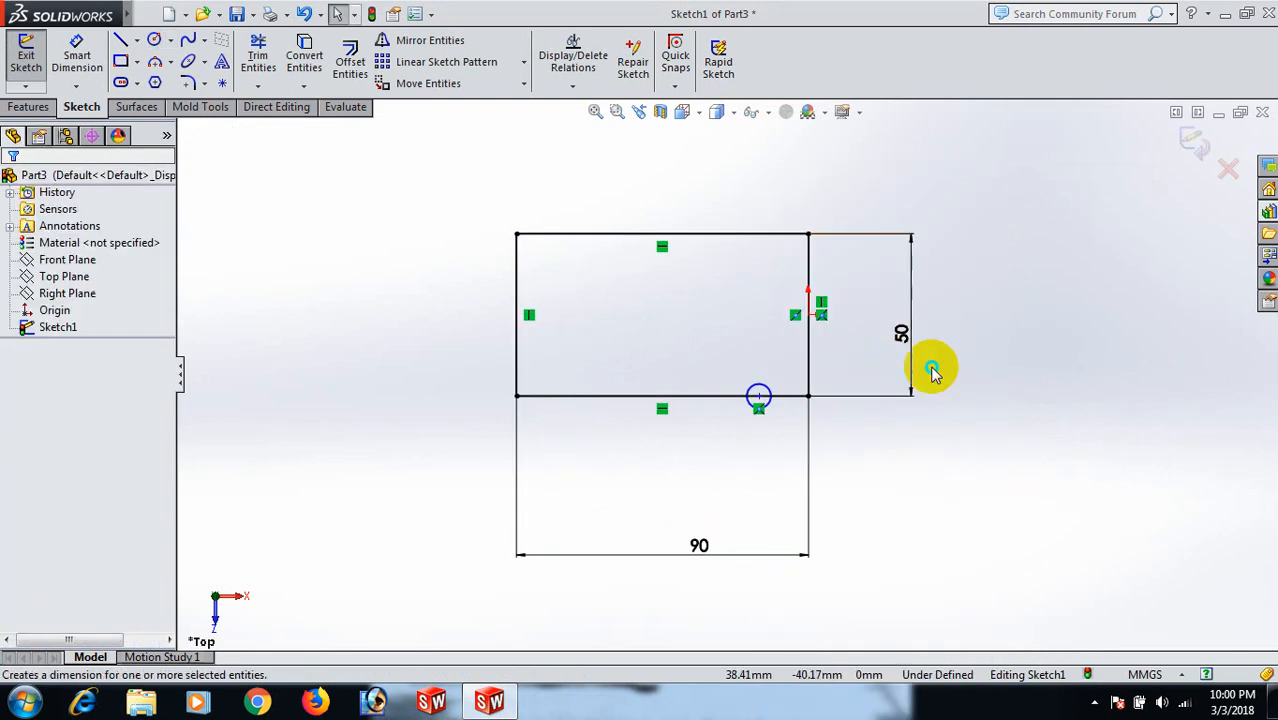
{"action": "left_click", "coordinate": [772, 413]}
{"action": "left_click", "coordinate": [955, 478]}
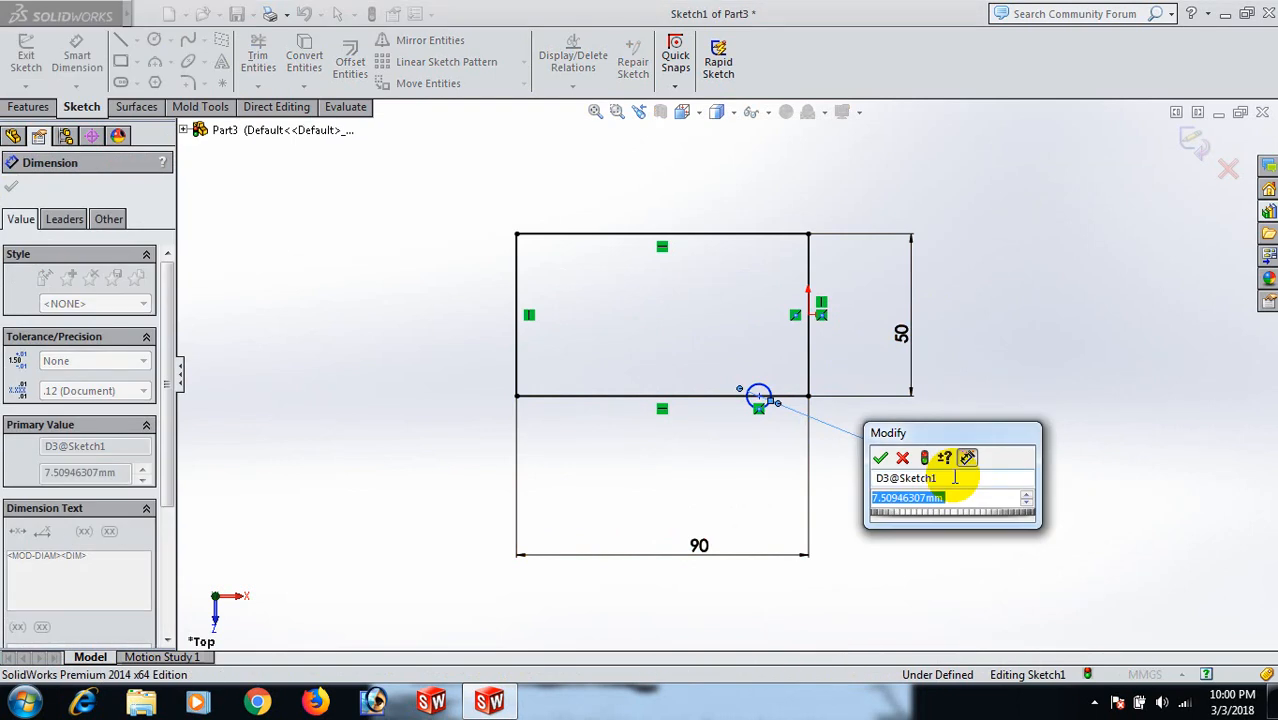
{"action": "type", "text": "12"}
{"action": "key", "text": "Return"}
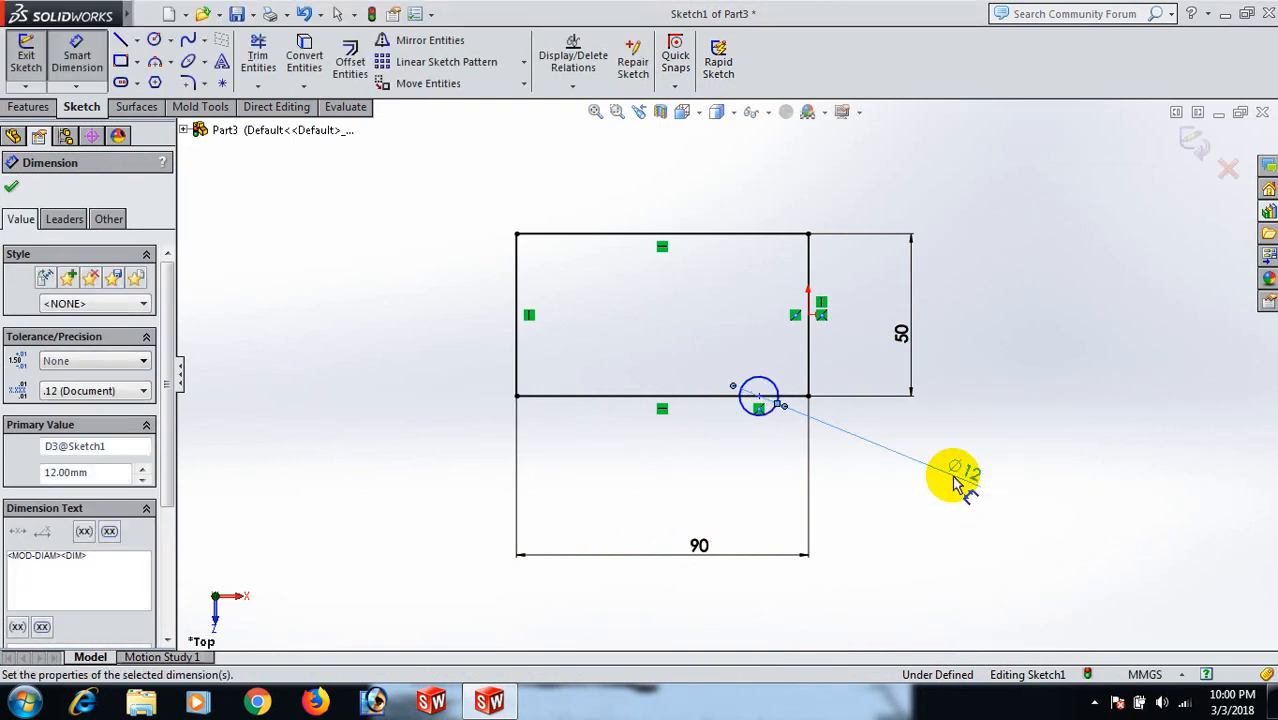
{"action": "left_click", "coordinate": [1126, 490]}
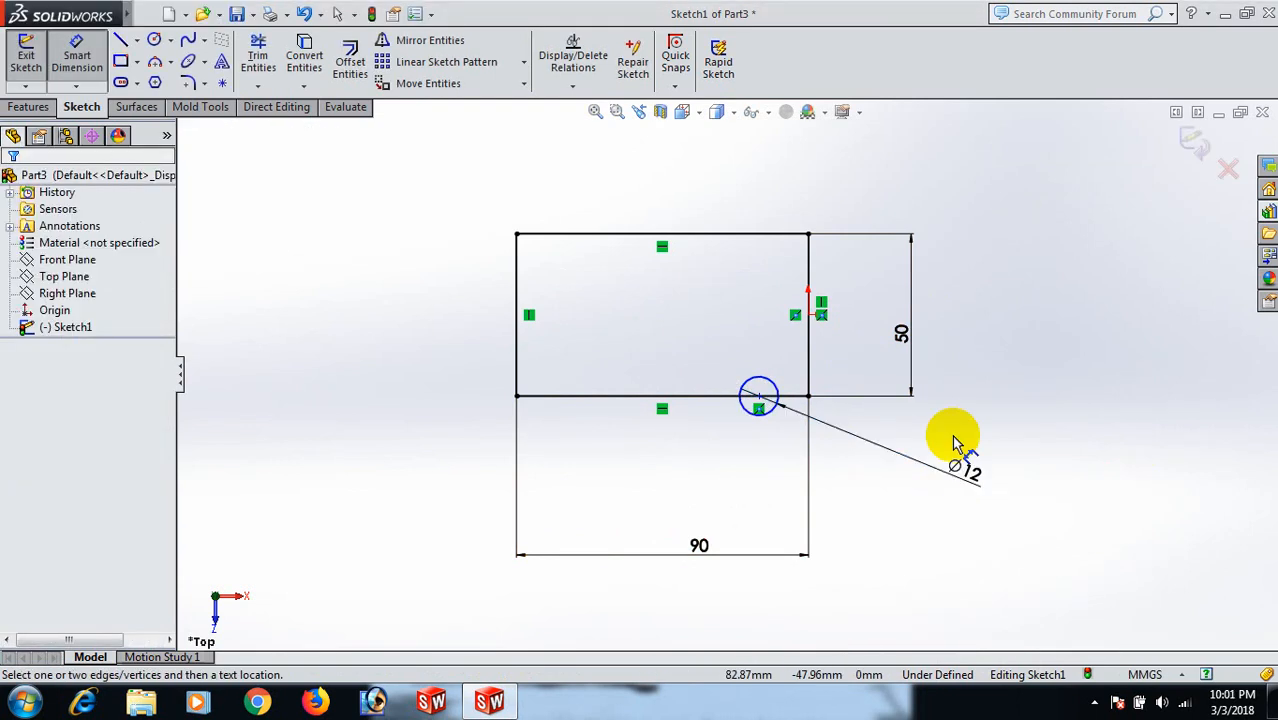
- Dimension the circle's centre 20 mm from the rectangle's right edge and leave the dimension tool
{"action": "left_click", "coordinate": [760, 400]}
{"action": "left_click", "coordinate": [808, 382]}
{"action": "left_click", "coordinate": [792, 456]}
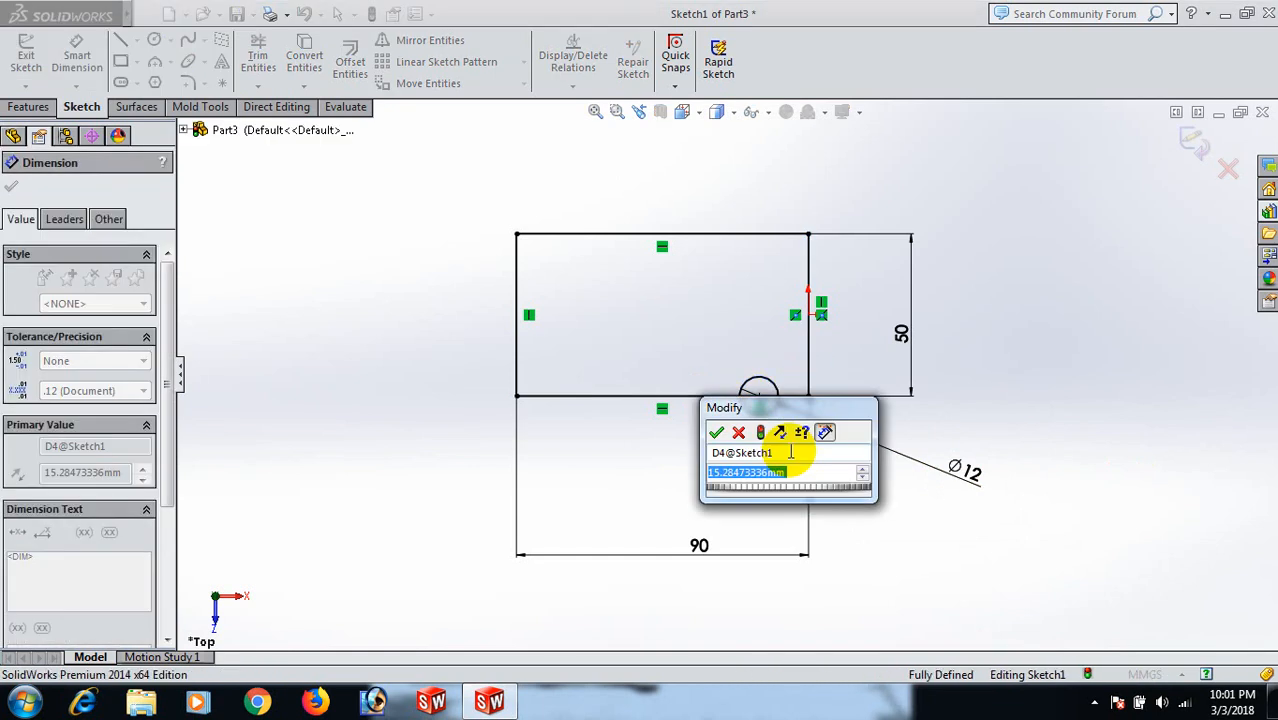
{"action": "type", "text": "20"}
{"action": "key", "text": "Return"}
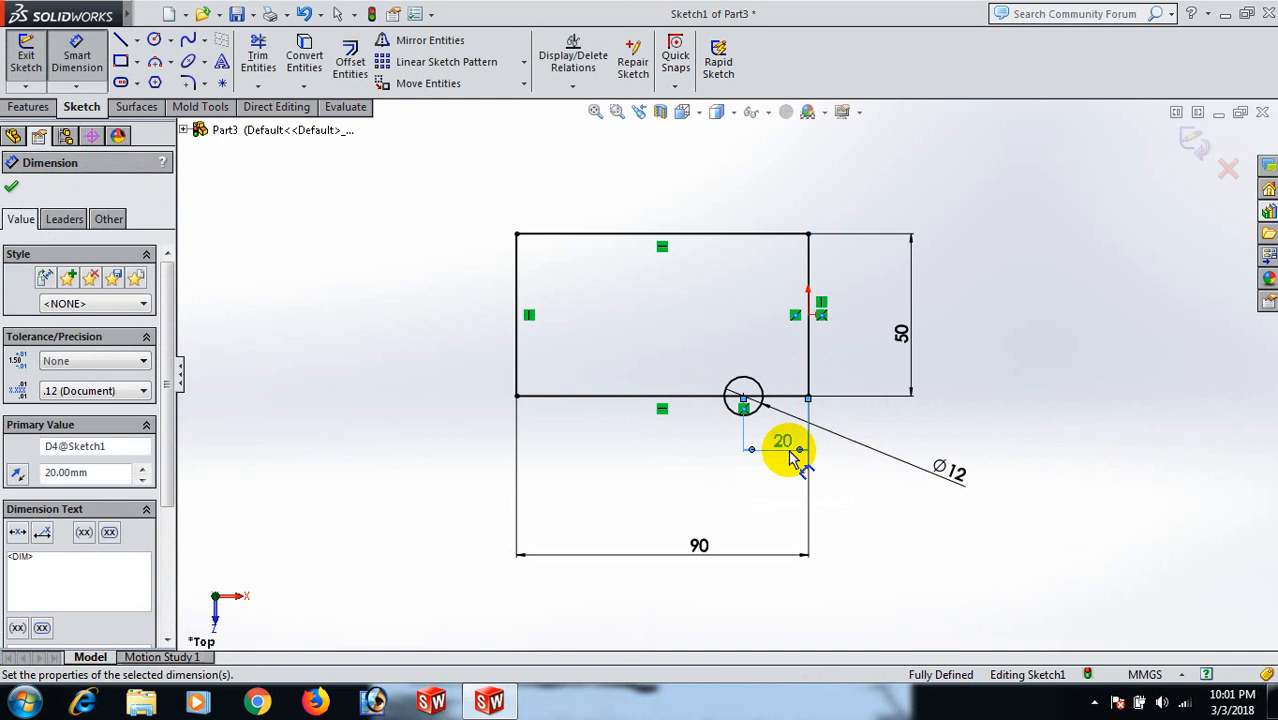
{"action": "left_click", "coordinate": [982, 400]}
{"action": "right_click", "coordinate": [982, 395]}
{"action": "left_click", "coordinate": [1050, 213]}
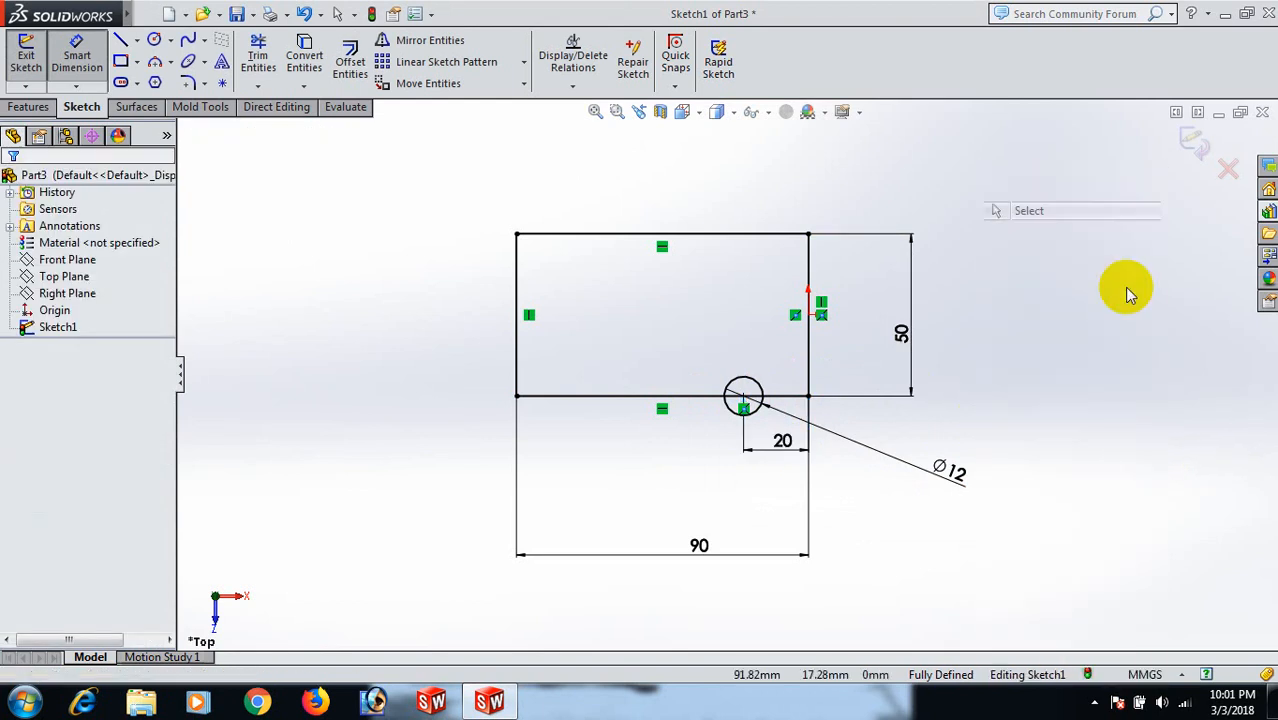
- Draw a horizontal line about 52 mm long from the origin outward to the right and convert it to construction geometry
{"action": "key", "text": "l"}
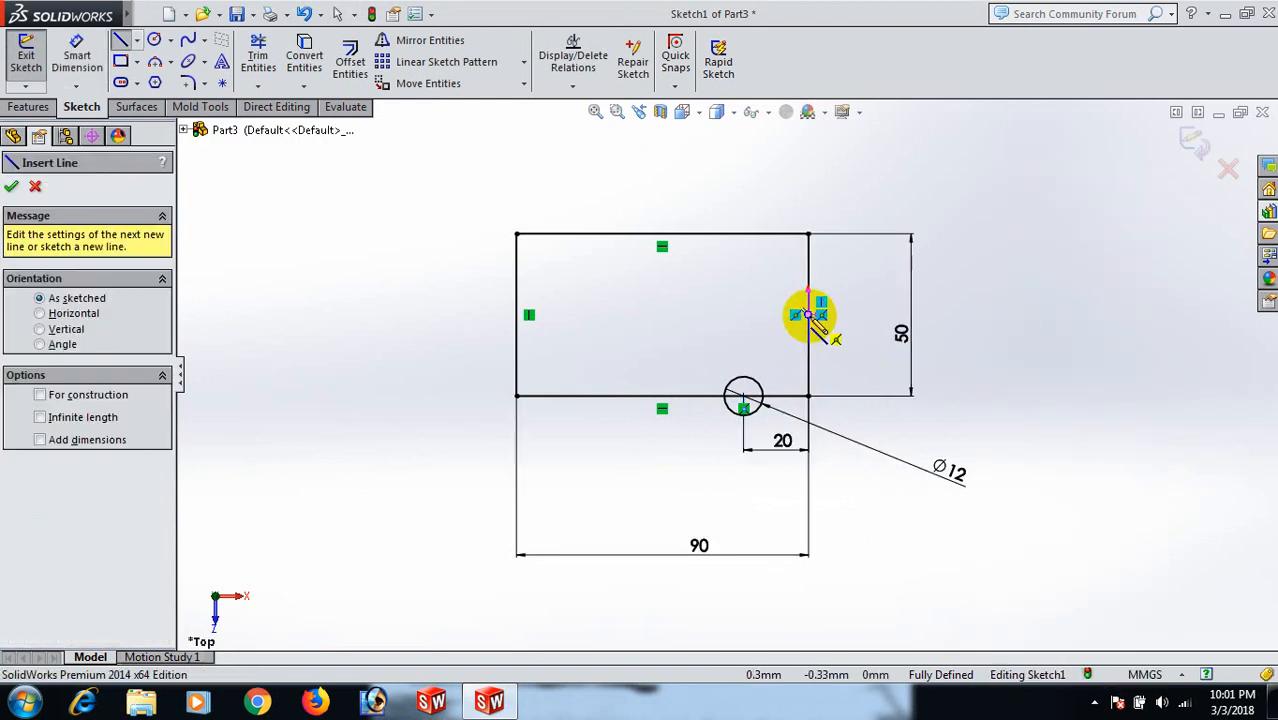
{"action": "left_click", "coordinate": [809, 315]}
{"action": "right_click", "coordinate": [976, 318]}
{"action": "left_click", "coordinate": [1040, 150]}
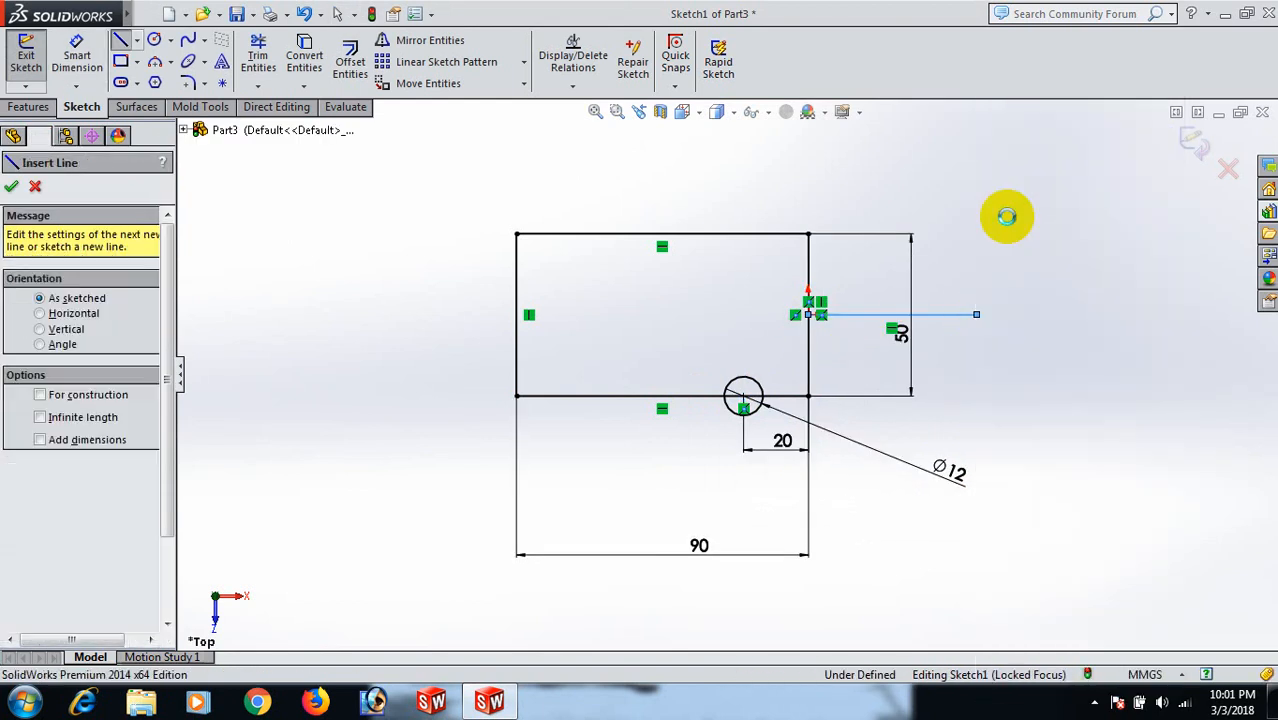
{"action": "left_click", "coordinate": [965, 315]}
{"action": "left_click", "coordinate": [1030, 254]}
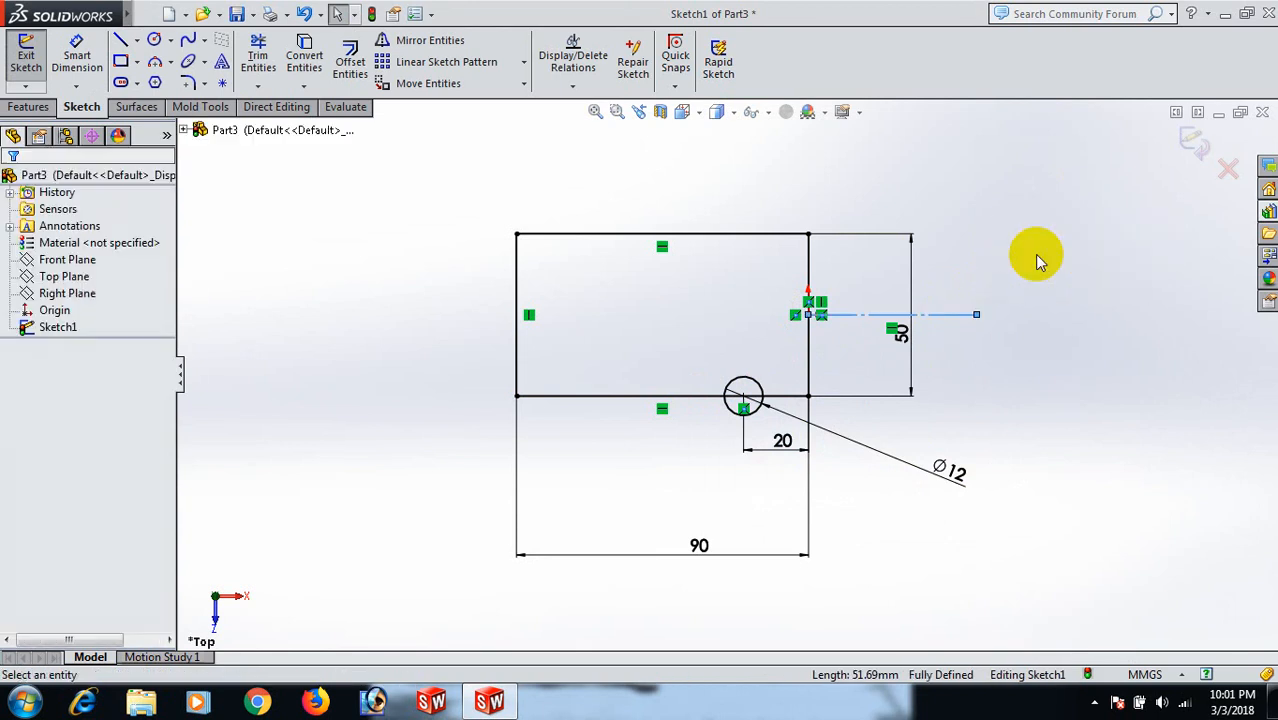
- Mirror the 12 mm circle about the horizontal centerline onto the rectangle's upper edge
{"action": "scroll", "coordinate": [970, 380], "scroll_direction": "down", "scroll_amount": 1}
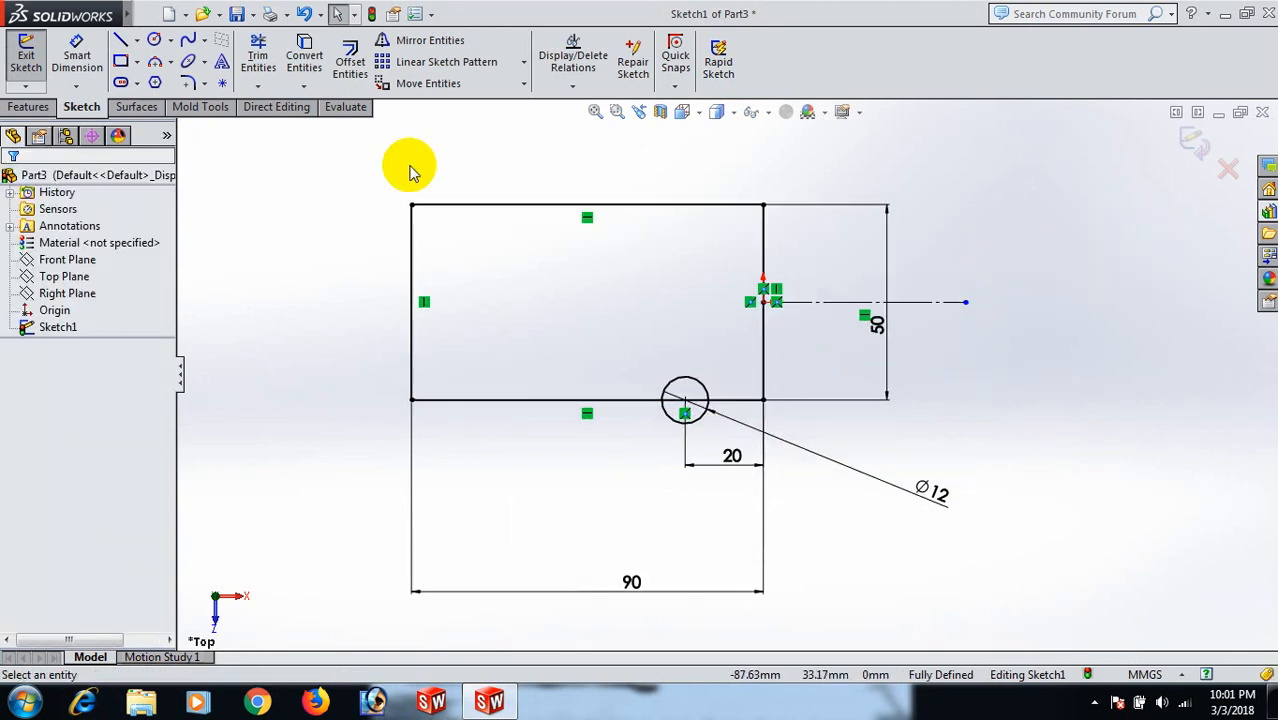
{"action": "left_click", "coordinate": [415, 40]}
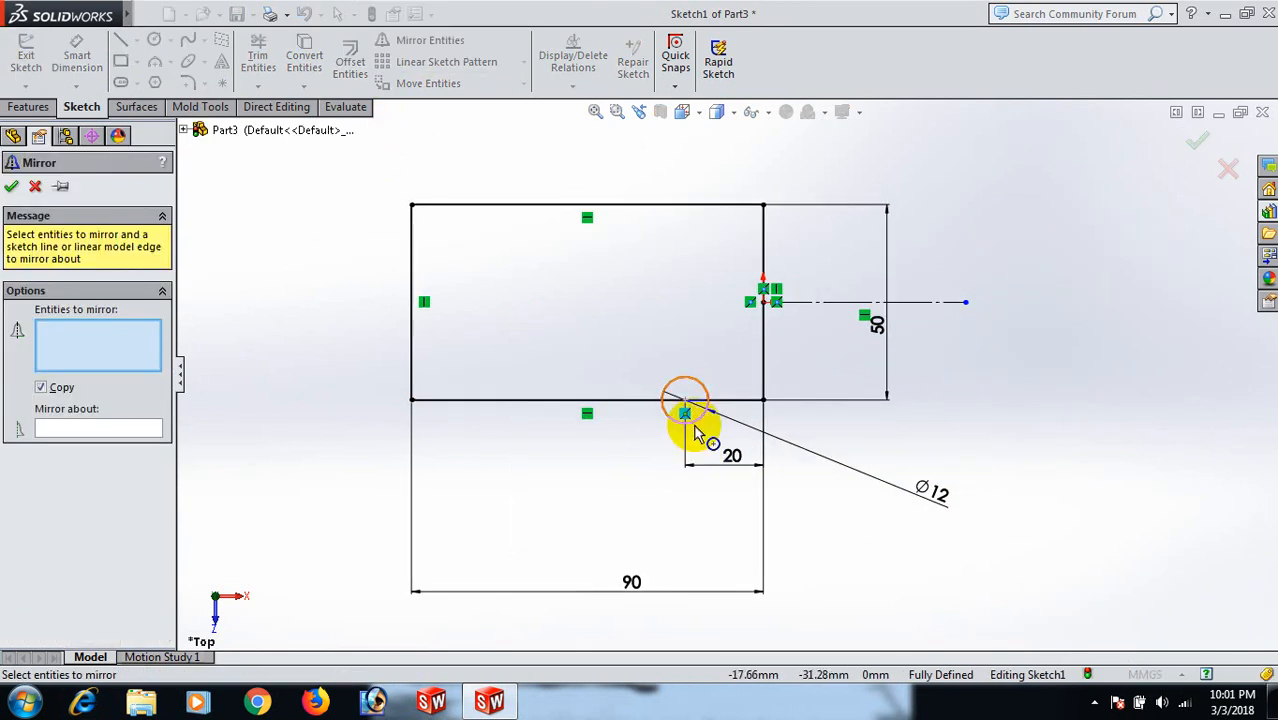
{"action": "left_click", "coordinate": [697, 430]}
{"action": "left_click", "coordinate": [95, 428]}
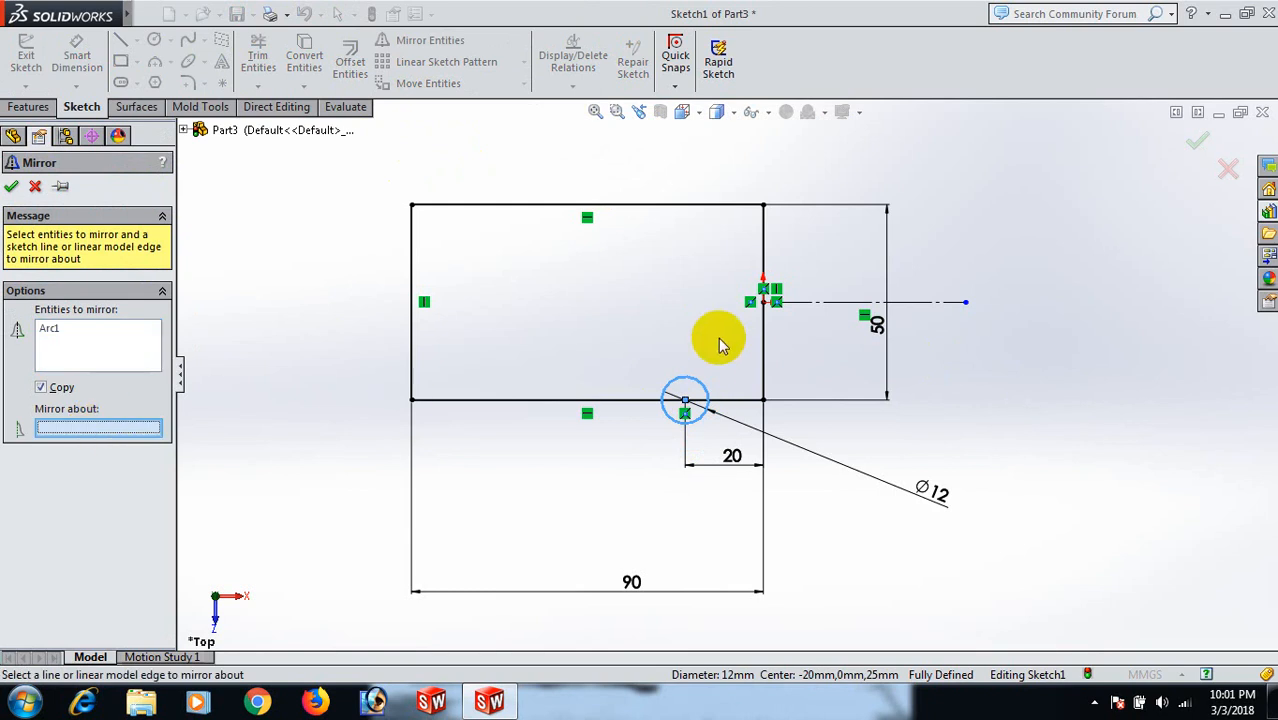
{"action": "left_click", "coordinate": [822, 303]}
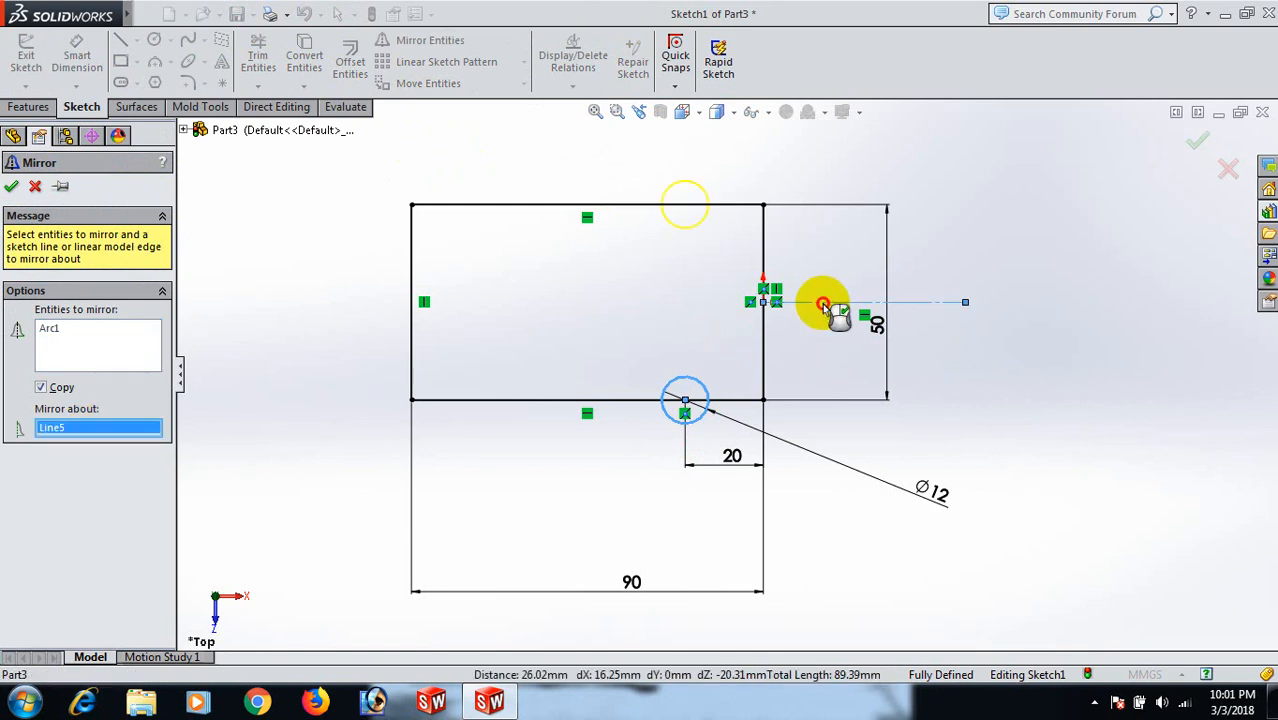
{"action": "left_click", "coordinate": [12, 188]}
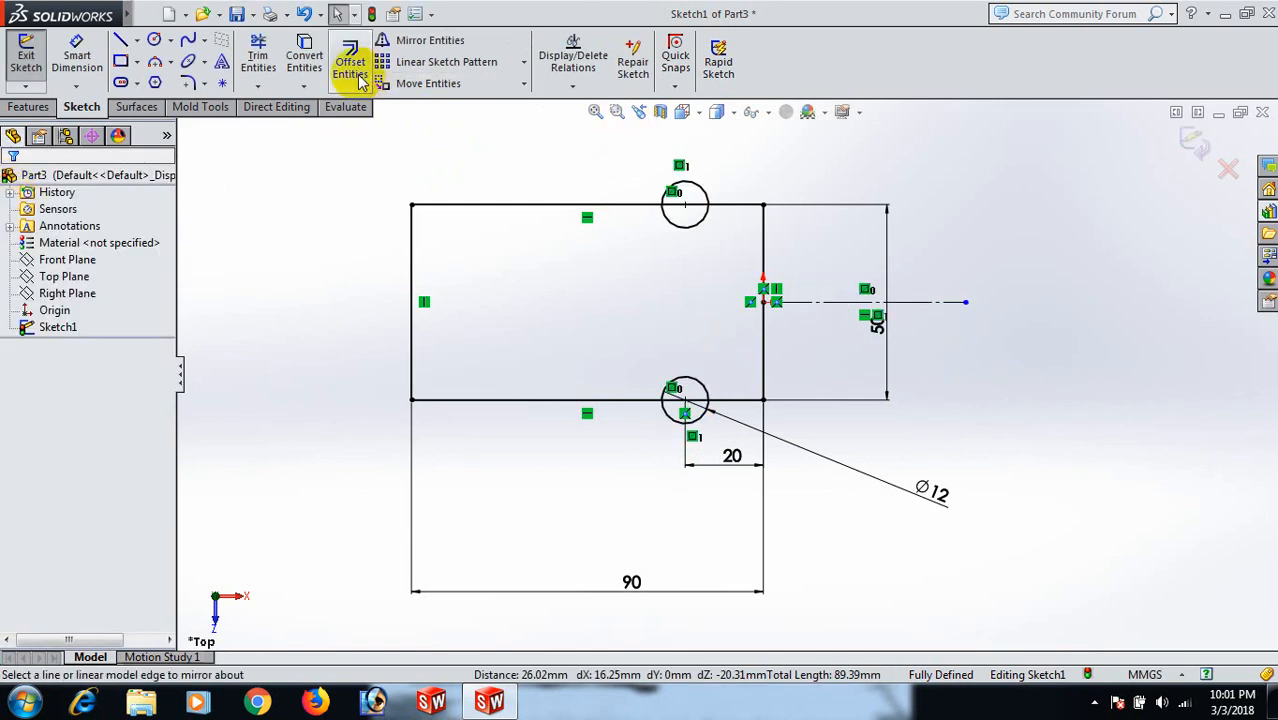
- Trim both circles and the long edges so that only inward semicircular notches remain in the rectangle's outline
{"action": "left_click", "coordinate": [258, 55]}
{"action": "scroll", "coordinate": [620, 190], "scroll_direction": "down", "scroll_amount": 3}
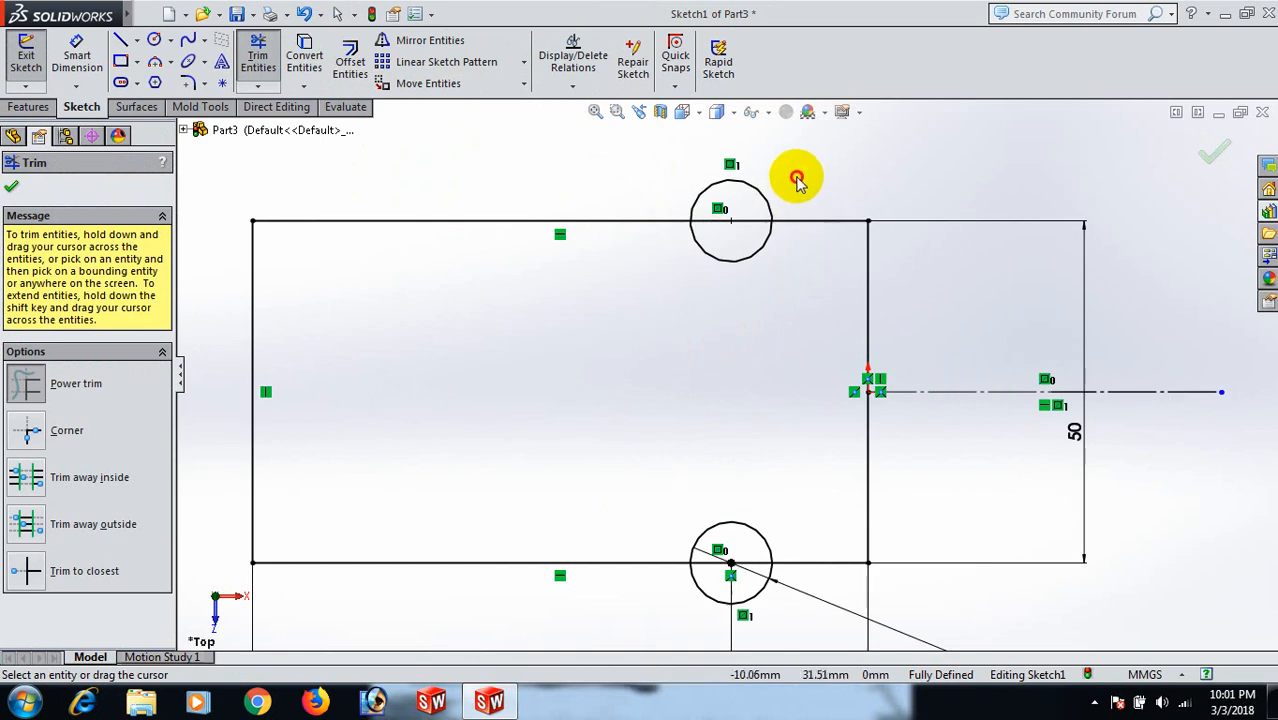
{"action": "left_click_drag", "start_coordinate": [799, 177], "coordinate": [752, 220]}
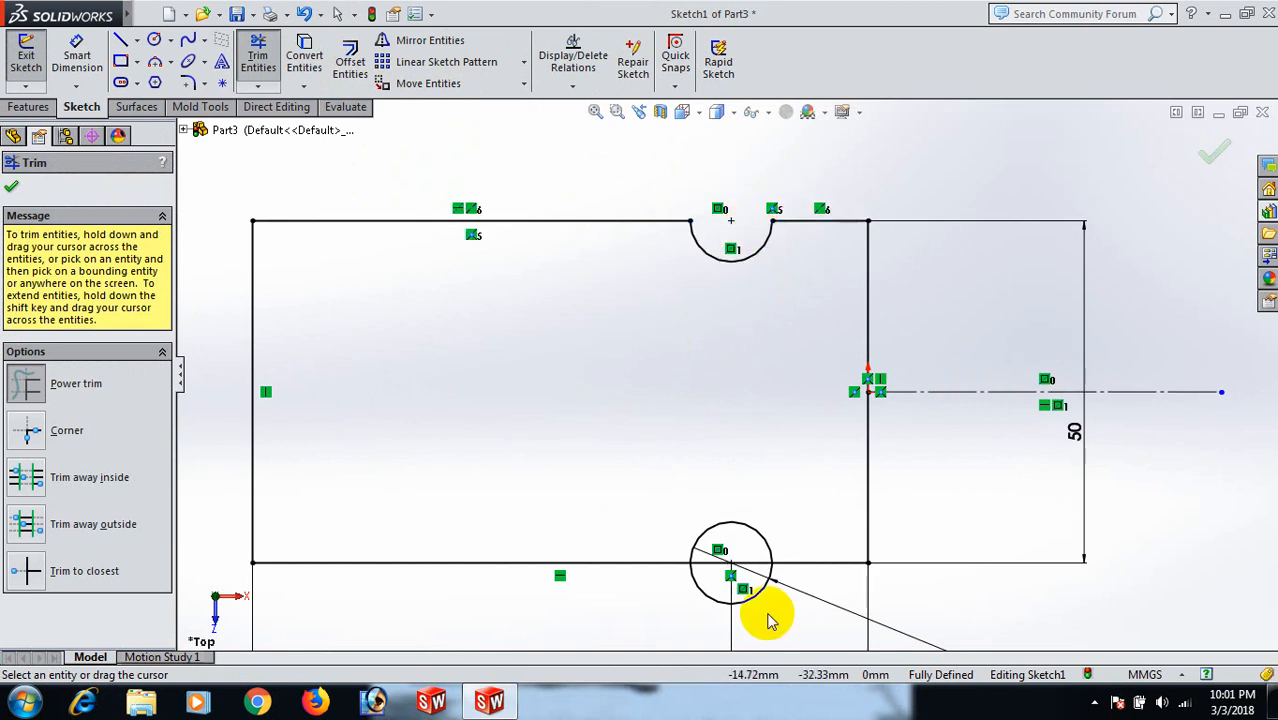
{"action": "scroll", "coordinate": [766, 616], "scroll_direction": "down", "scroll_amount": 1}
{"action": "mouse_move", "coordinate": [782, 627]}
{"action": "left_mouse_down"}
{"action": "mouse_move", "coordinate": [733, 536]}
{"action": "mouse_move", "coordinate": [722, 559]}
{"action": "left_mouse_up"}
{"action": "scroll", "coordinate": [722, 400], "scroll_direction": "up", "scroll_amount": 3}
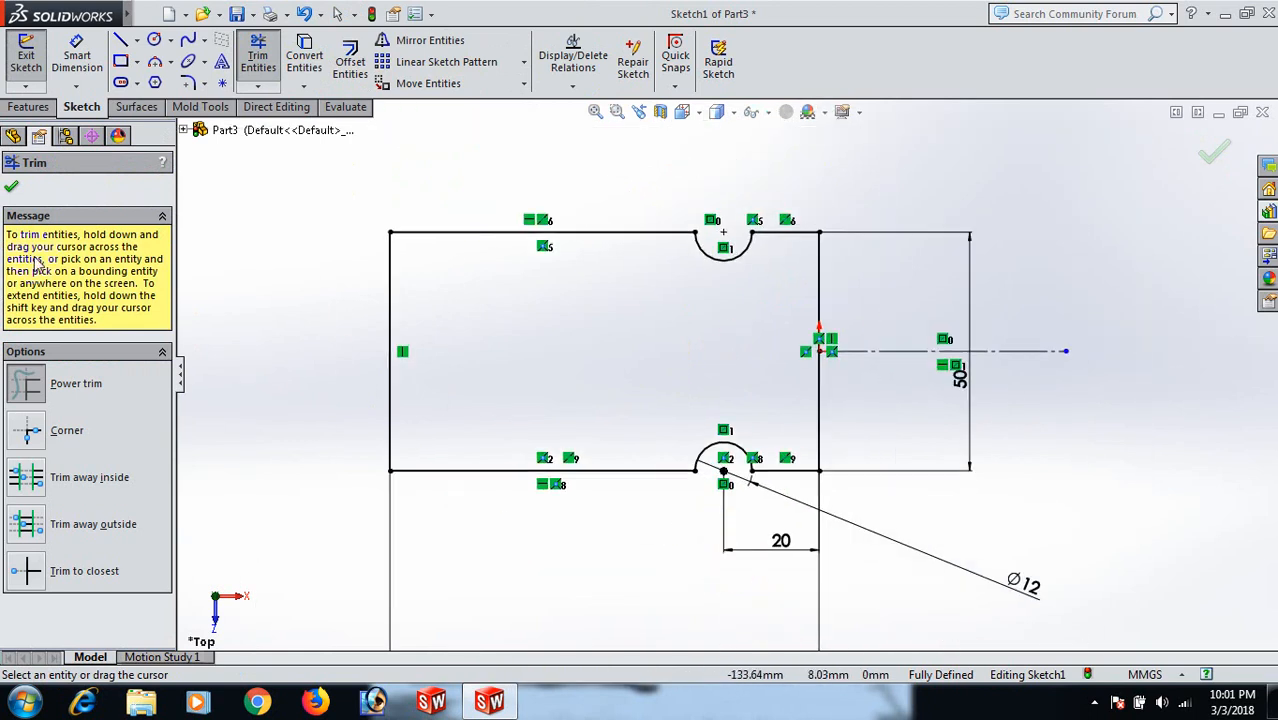
{"action": "left_click", "coordinate": [10, 185]}
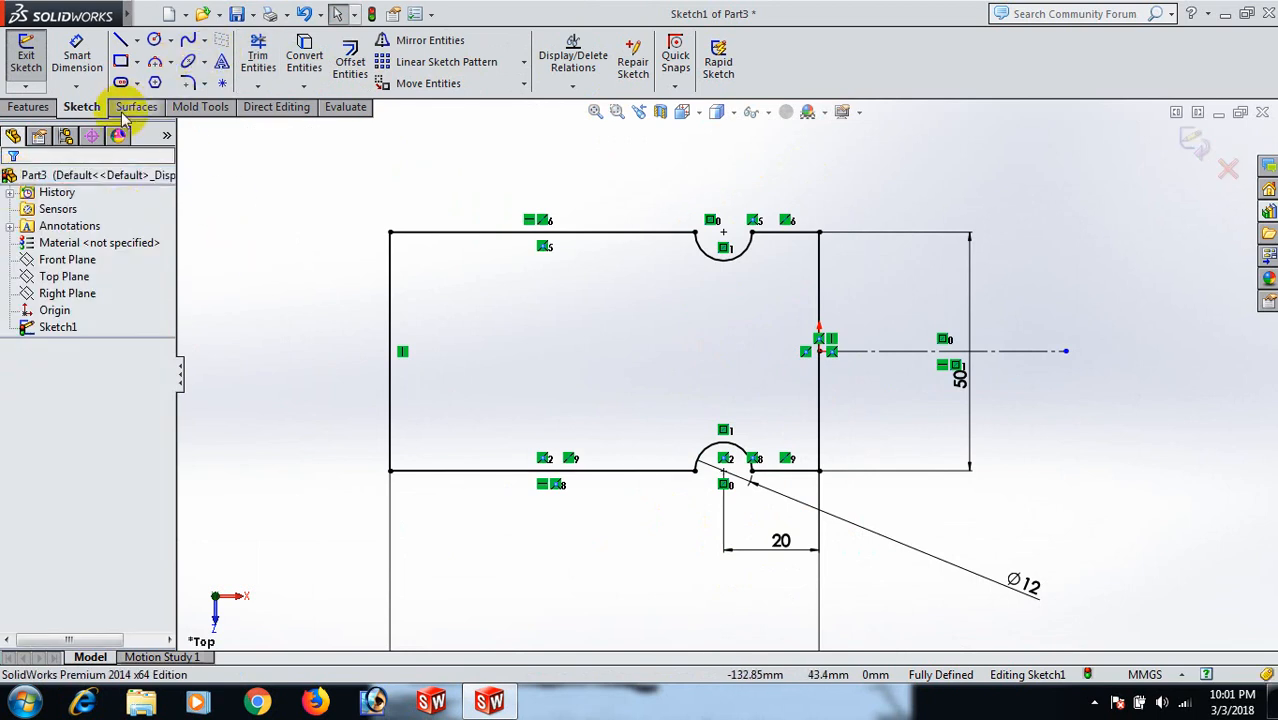
- Fillet the two rectangle corners farthest from the notches with a 10 mm radius
{"action": "left_click", "coordinate": [189, 84]}
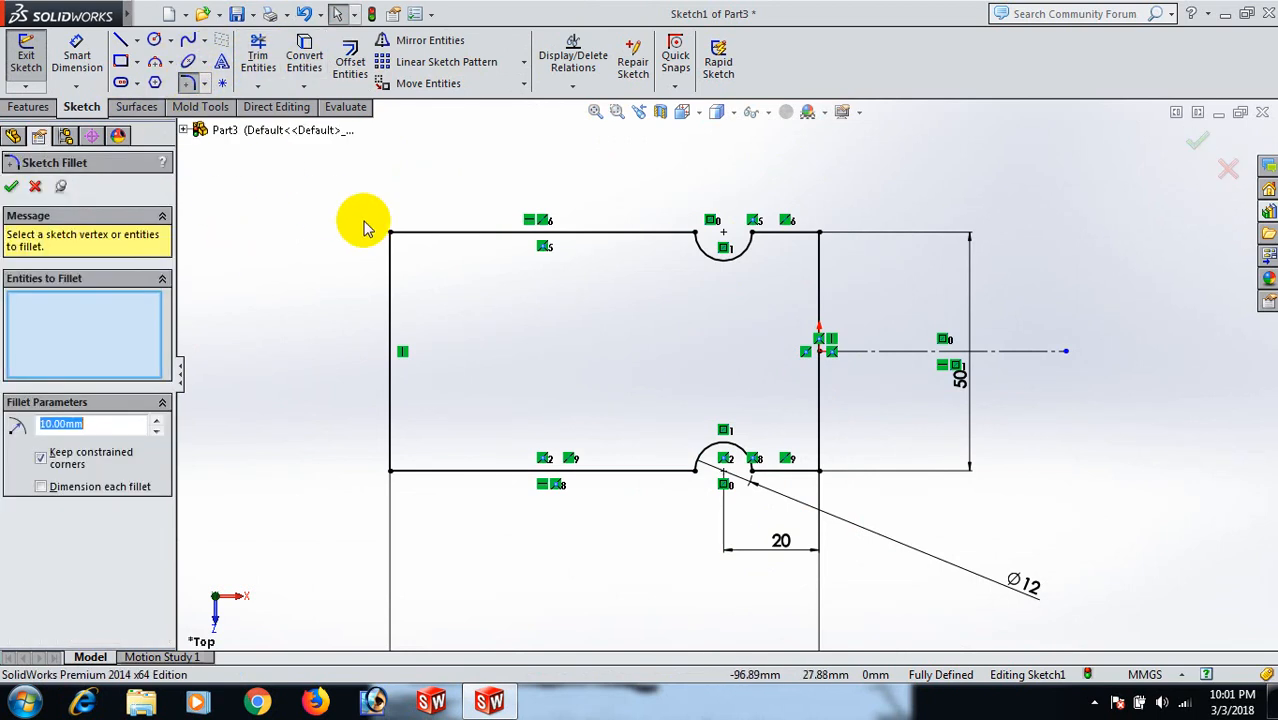
{"action": "left_click", "coordinate": [391, 233]}
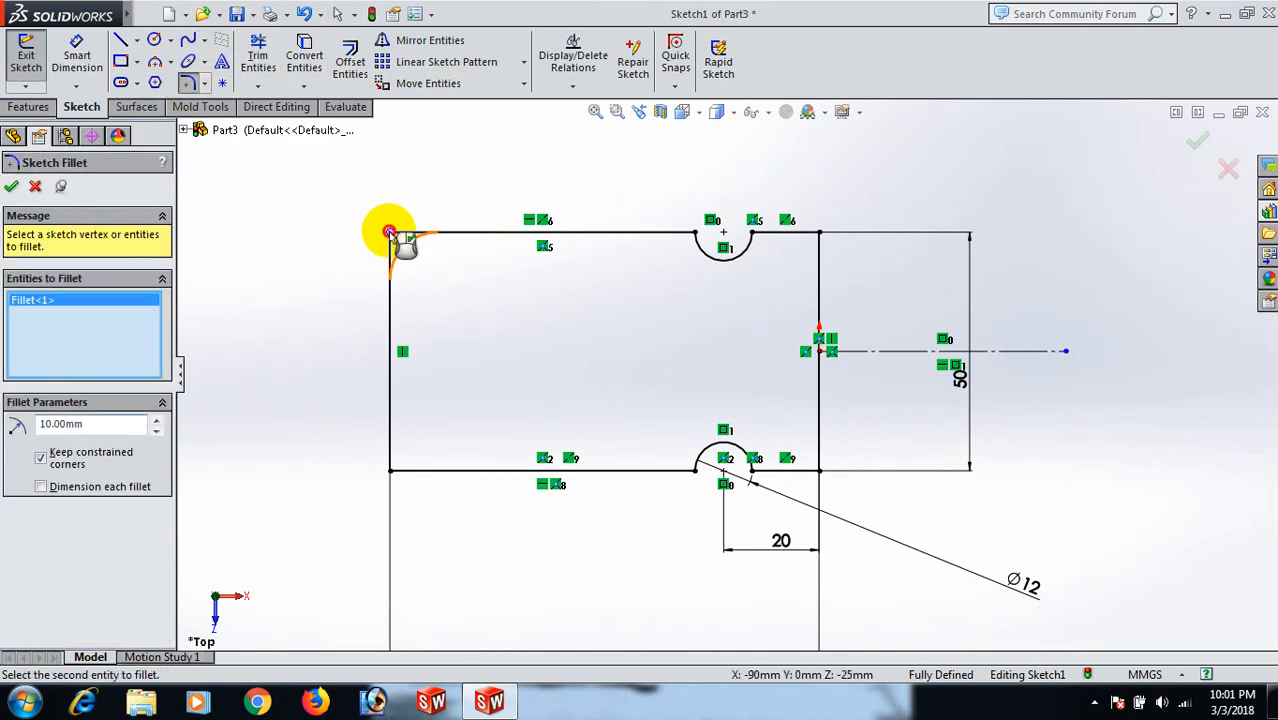
{"action": "left_click", "coordinate": [392, 469]}
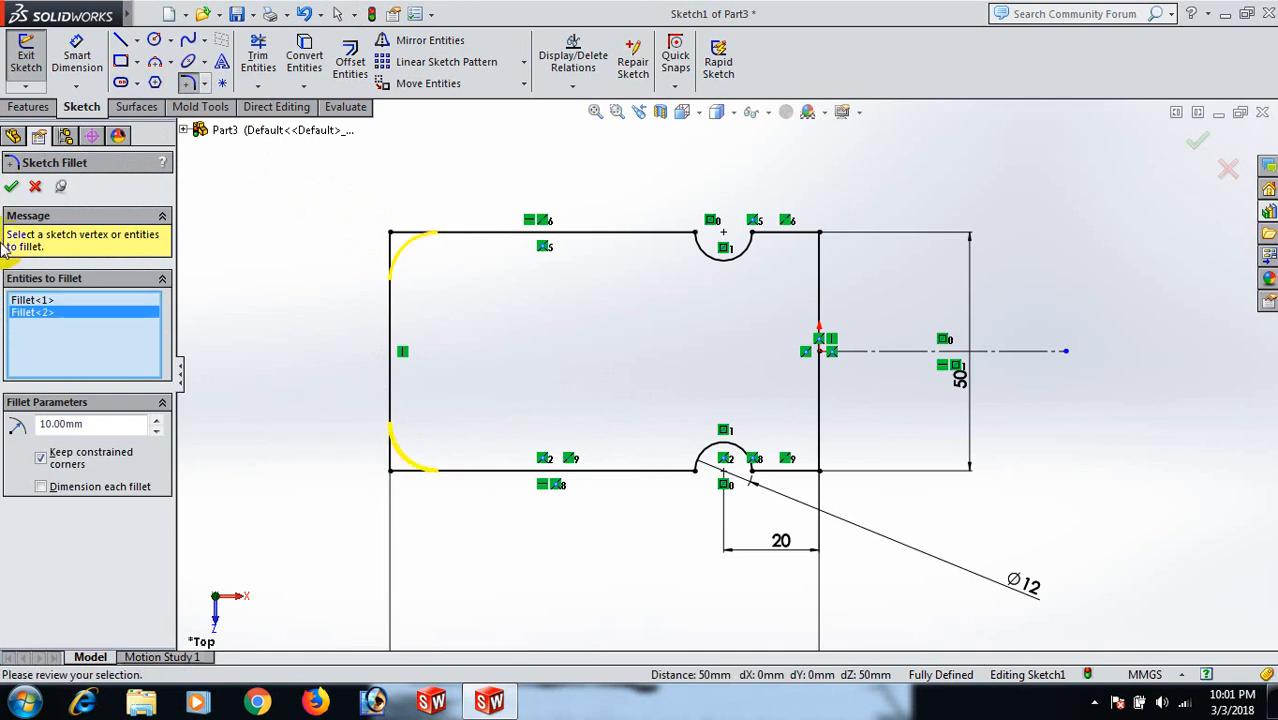
{"action": "left_click", "coordinate": [11, 187]}
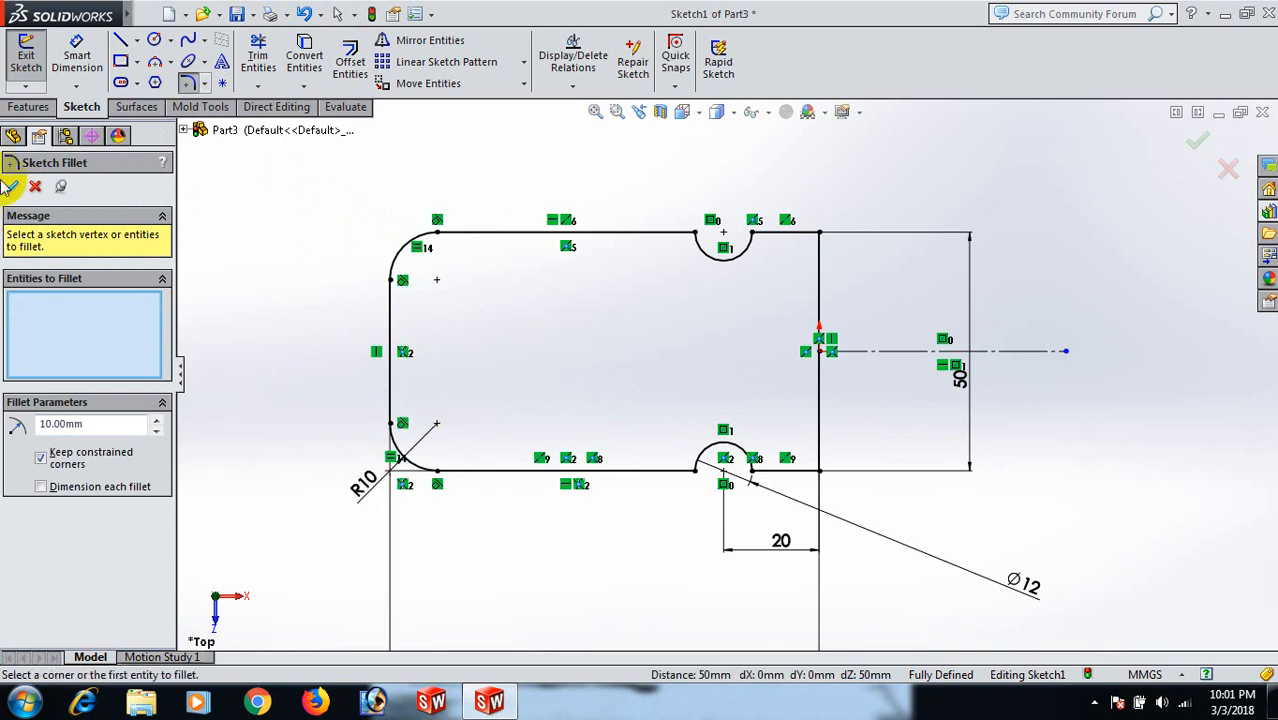
{"action": "left_click", "coordinate": [11, 188]}
- Extrude the notched profile as a blind boss with a depth of 15 mm
{"action": "left_click", "coordinate": [26, 106]}
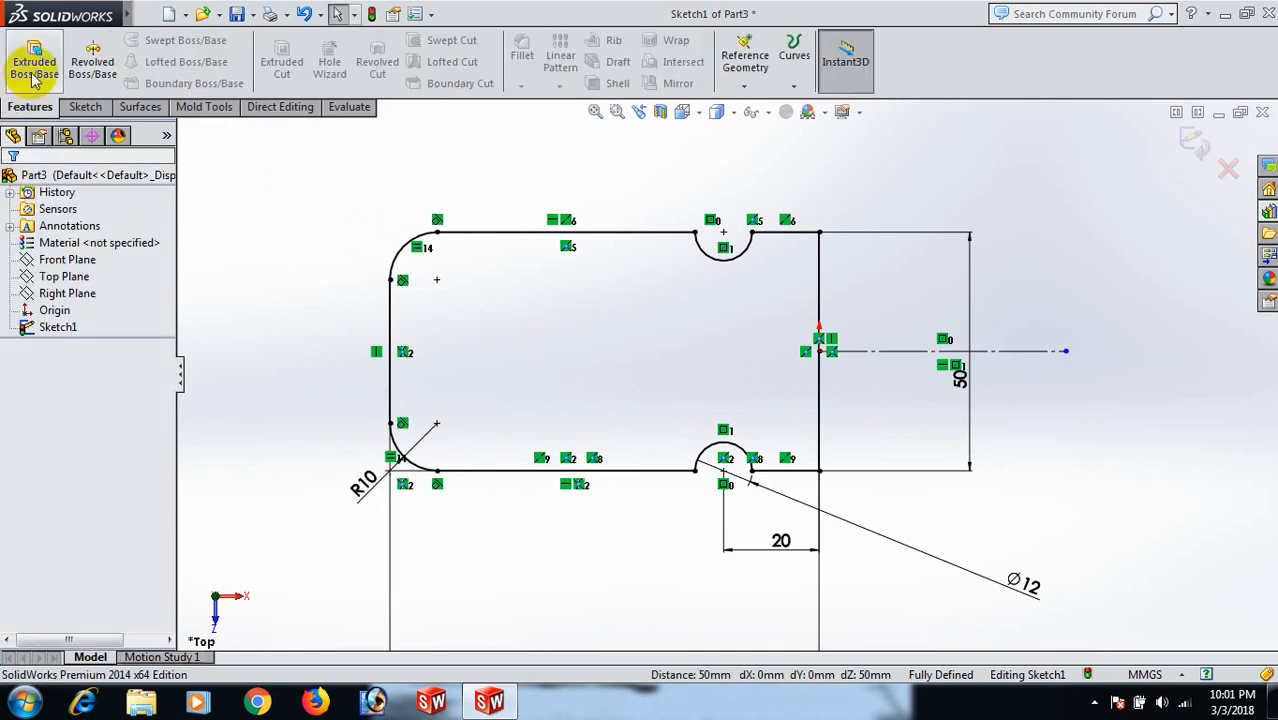
{"action": "left_click", "coordinate": [34, 60]}
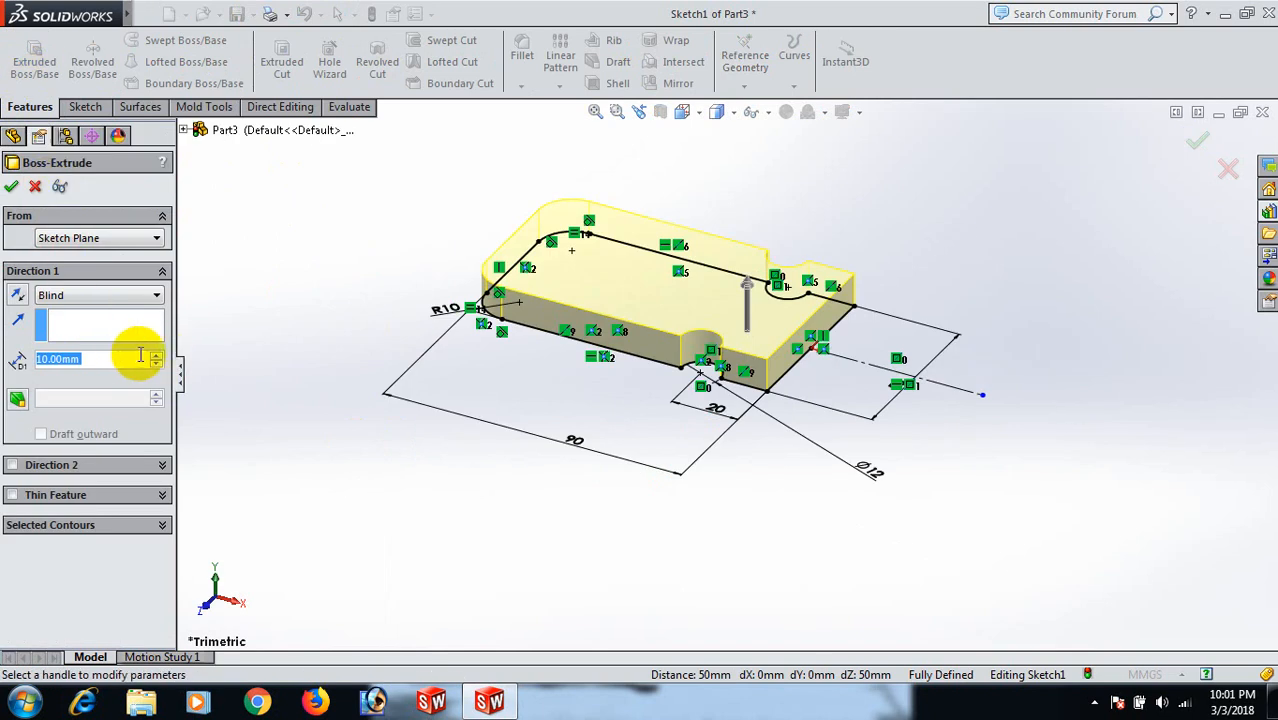
{"action": "type", "text": "15"}
{"action": "key", "text": "Return"}
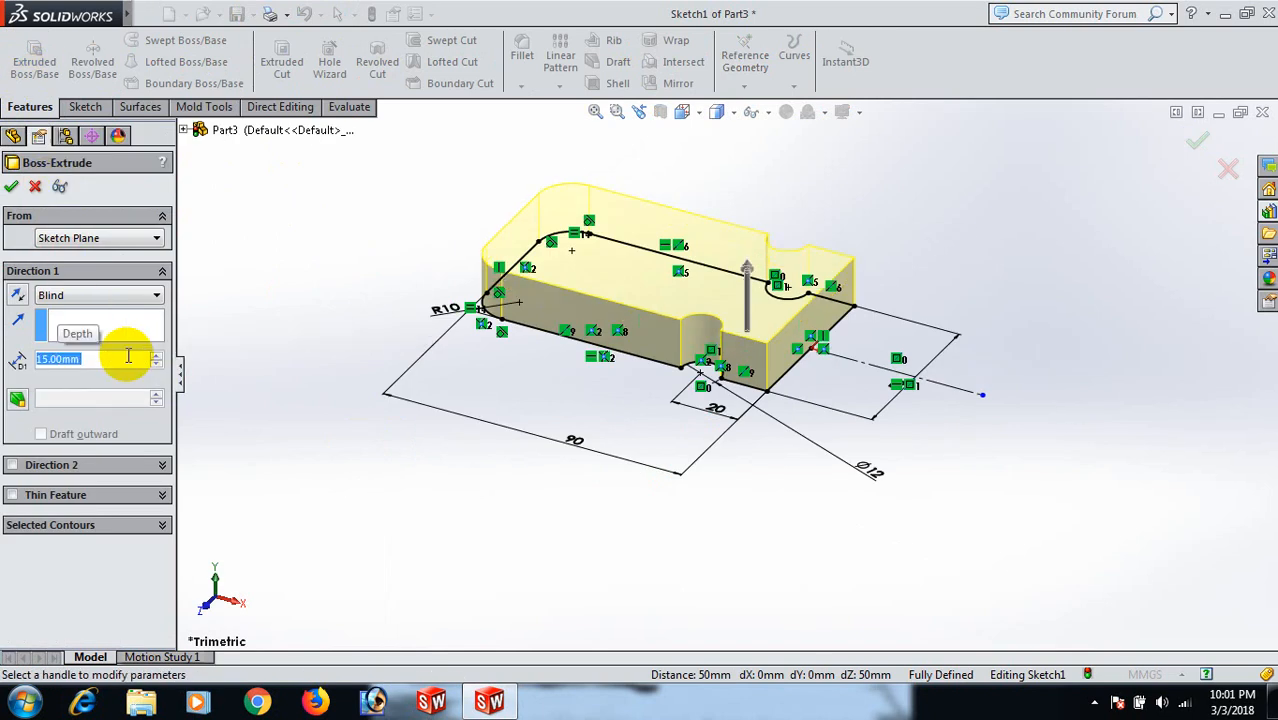
{"action": "left_click", "coordinate": [10, 187]}
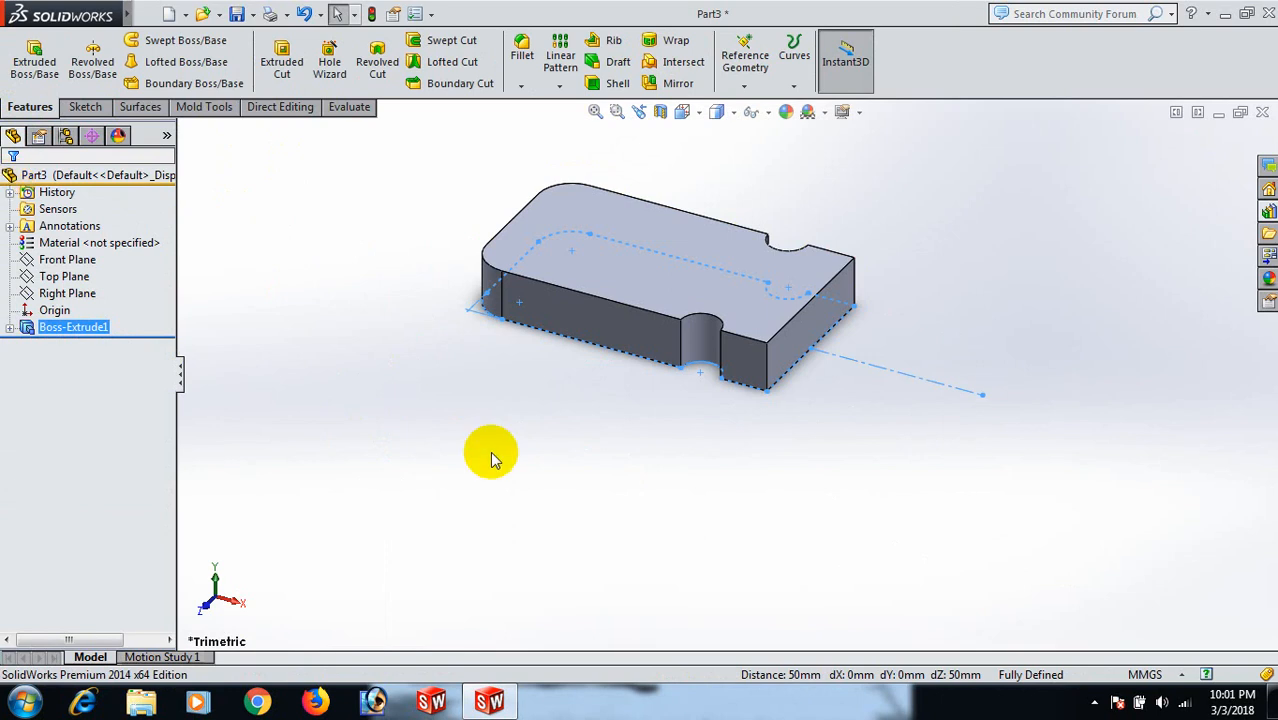
{"action": "left_click", "coordinate": [522, 476]}
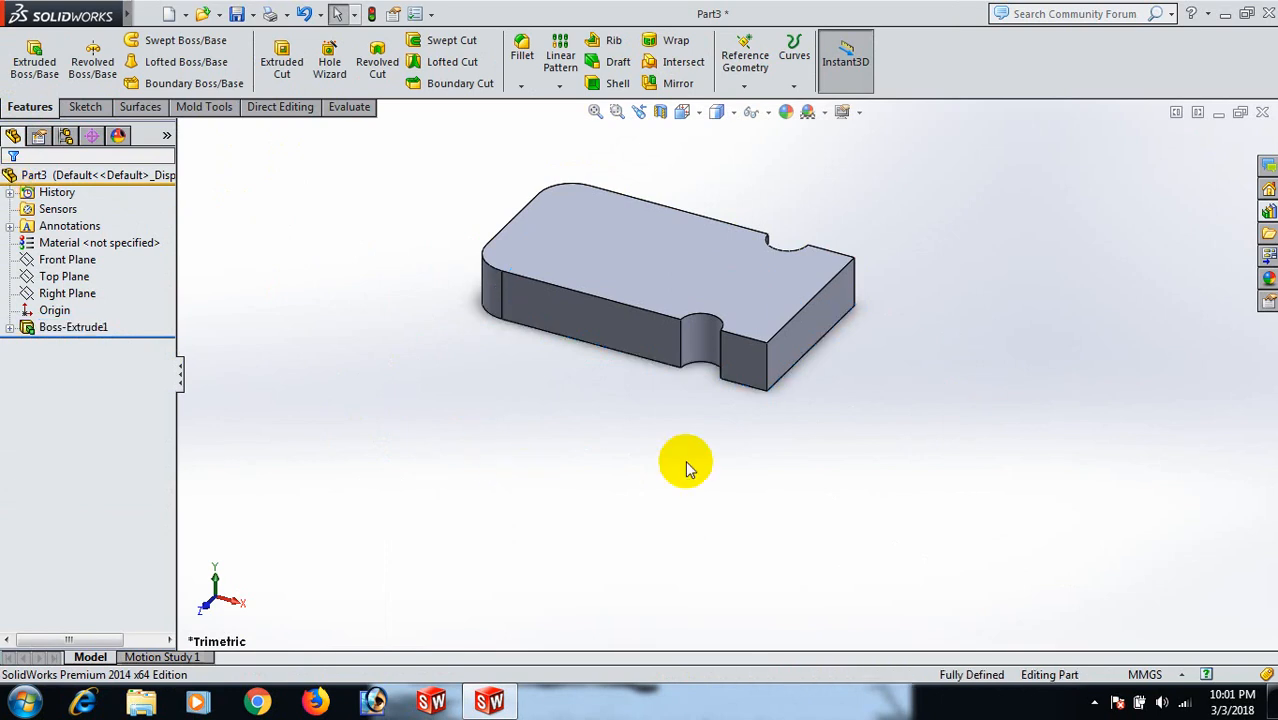
- On the square end face near the notches, sketch a center rectangle about 13 mm wide and 8 mm high, centred on the upper edge's midpoint
{"action": "left_click", "coordinate": [797, 344]}
{"action": "left_click", "coordinate": [867, 284]}
{"action": "key", "text": "space"}
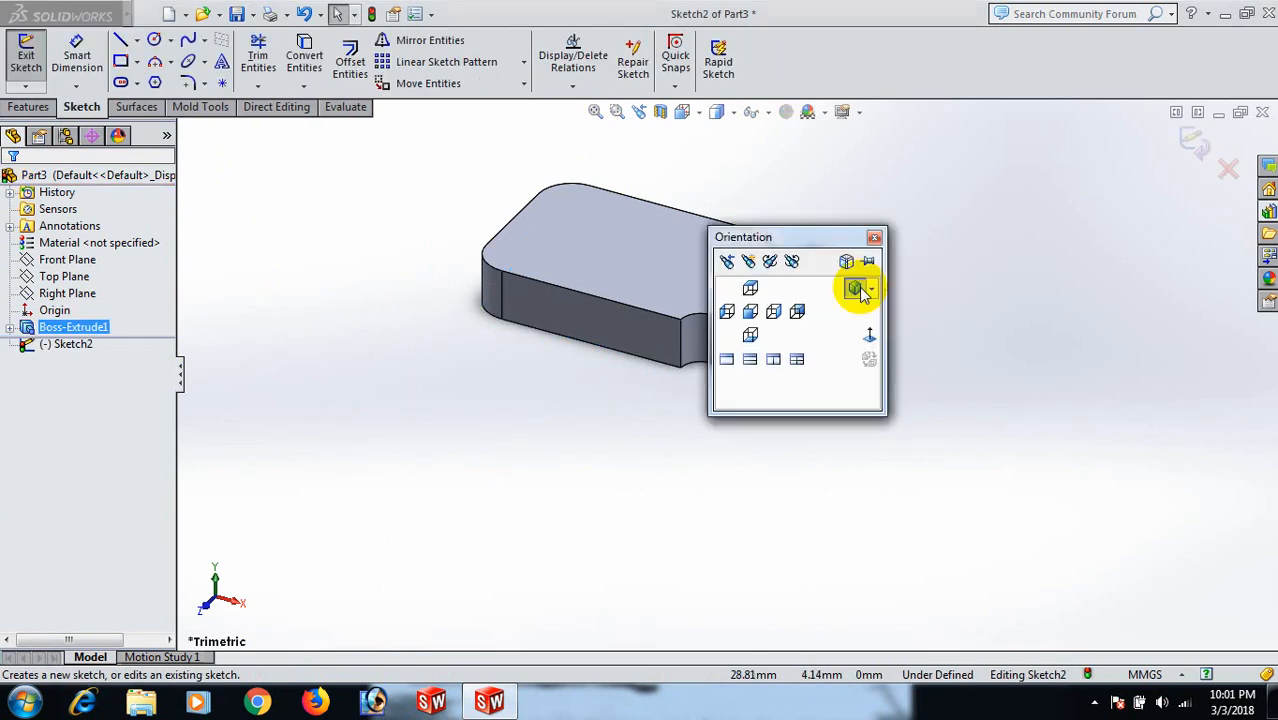
{"action": "left_click", "coordinate": [864, 336]}
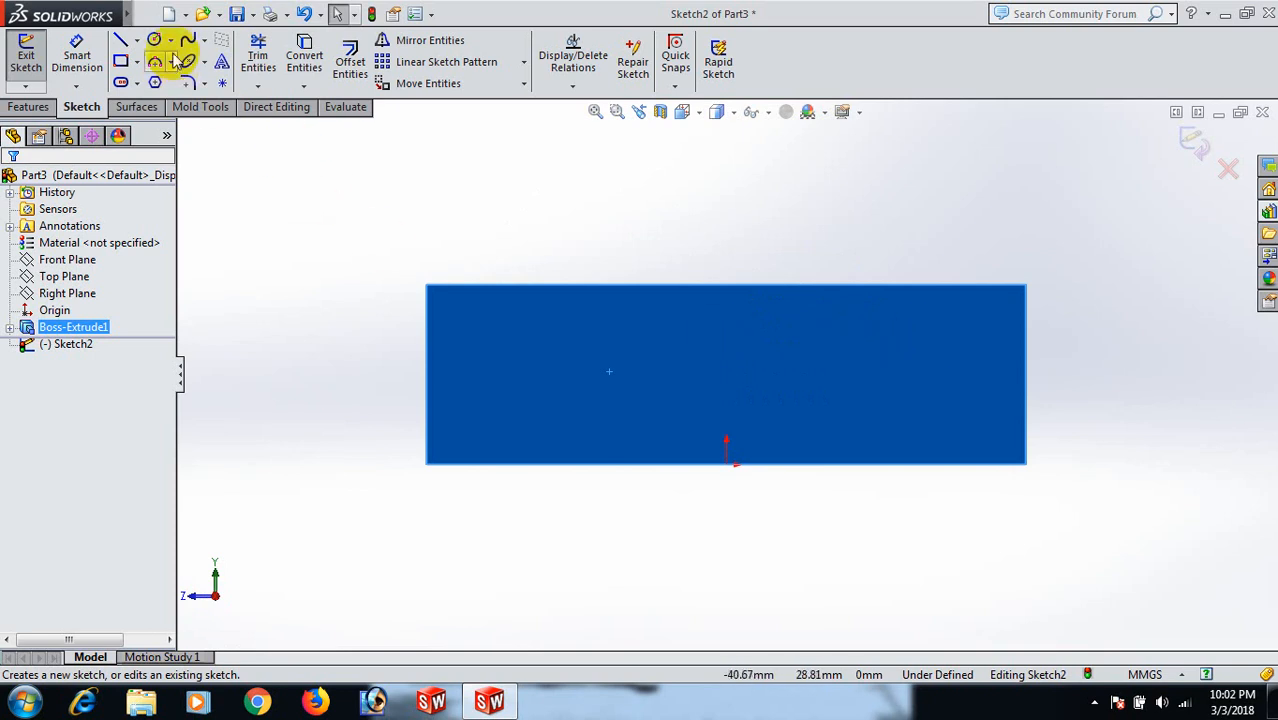
{"action": "left_click", "coordinate": [137, 62]}
{"action": "left_click", "coordinate": [133, 96]}
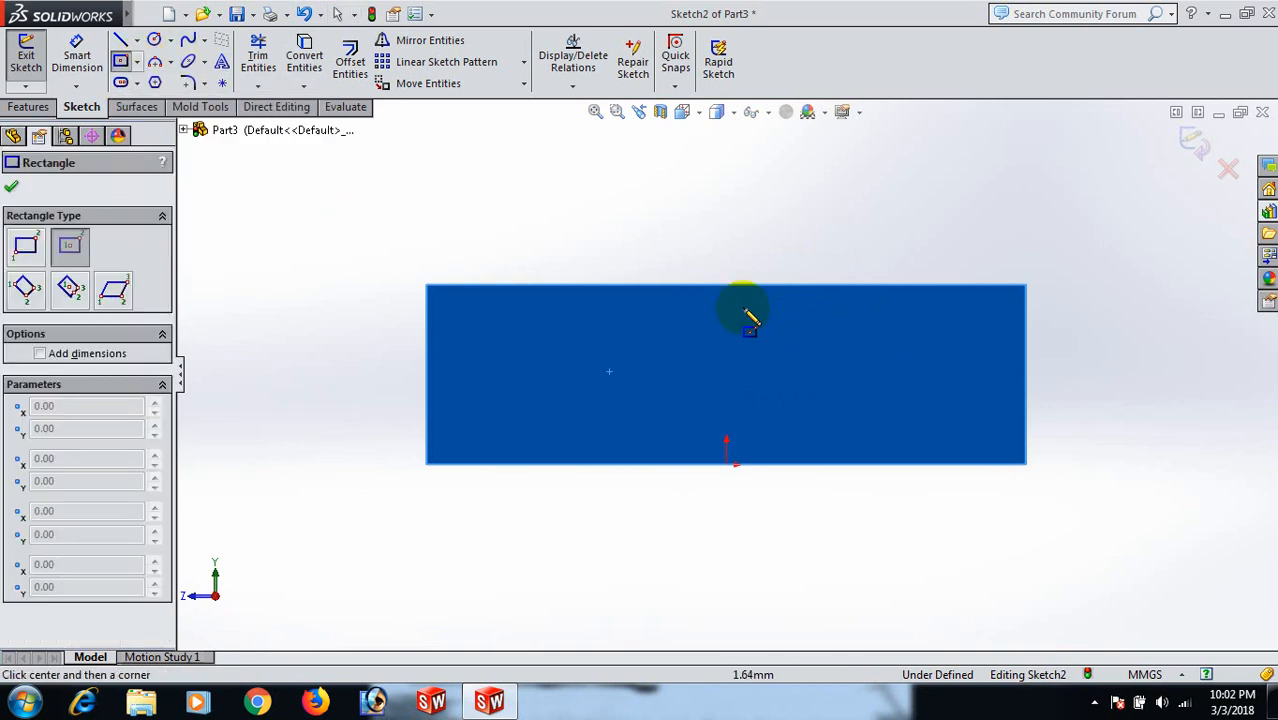
{"action": "left_click", "coordinate": [726, 286]}
{"action": "left_click", "coordinate": [804, 331]}
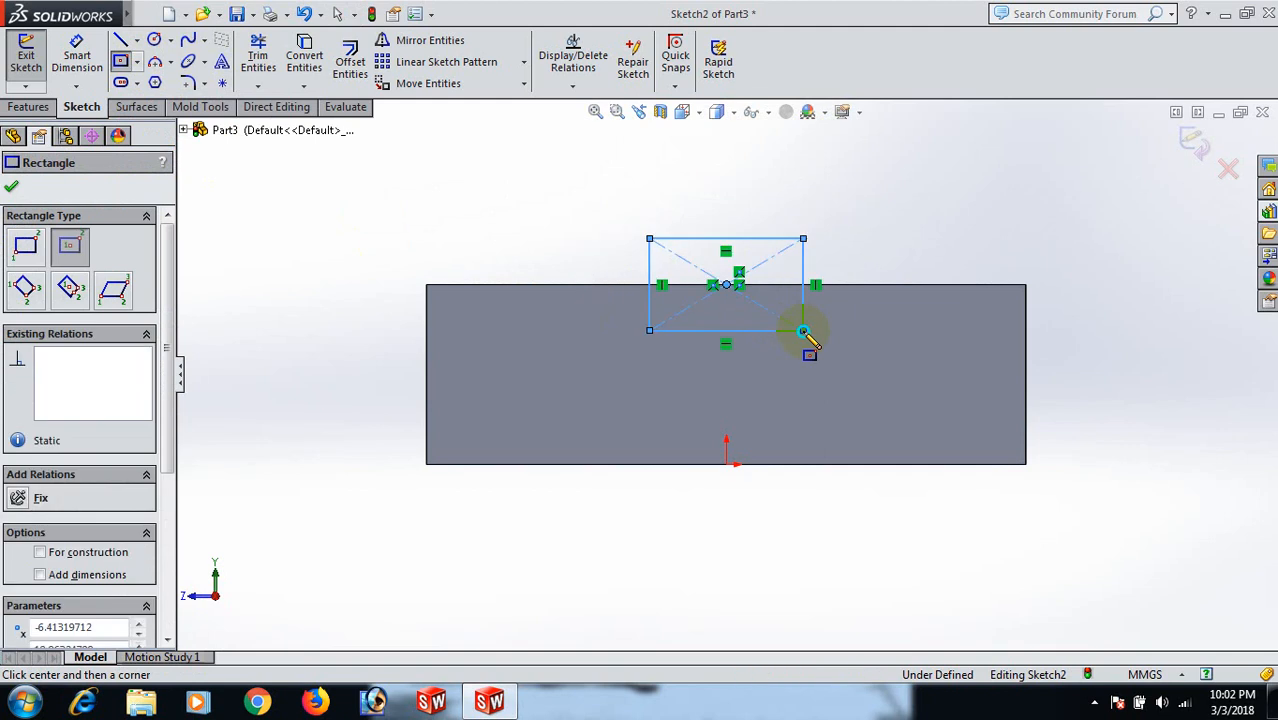
{"action": "right_click", "coordinate": [805, 333]}
{"action": "left_click", "coordinate": [902, 181]}
- Dimension the rectangle's width to 17 mm
{"action": "right_click_drag", "start_coordinate": [1087, 238], "coordinate": [1045, 161]}
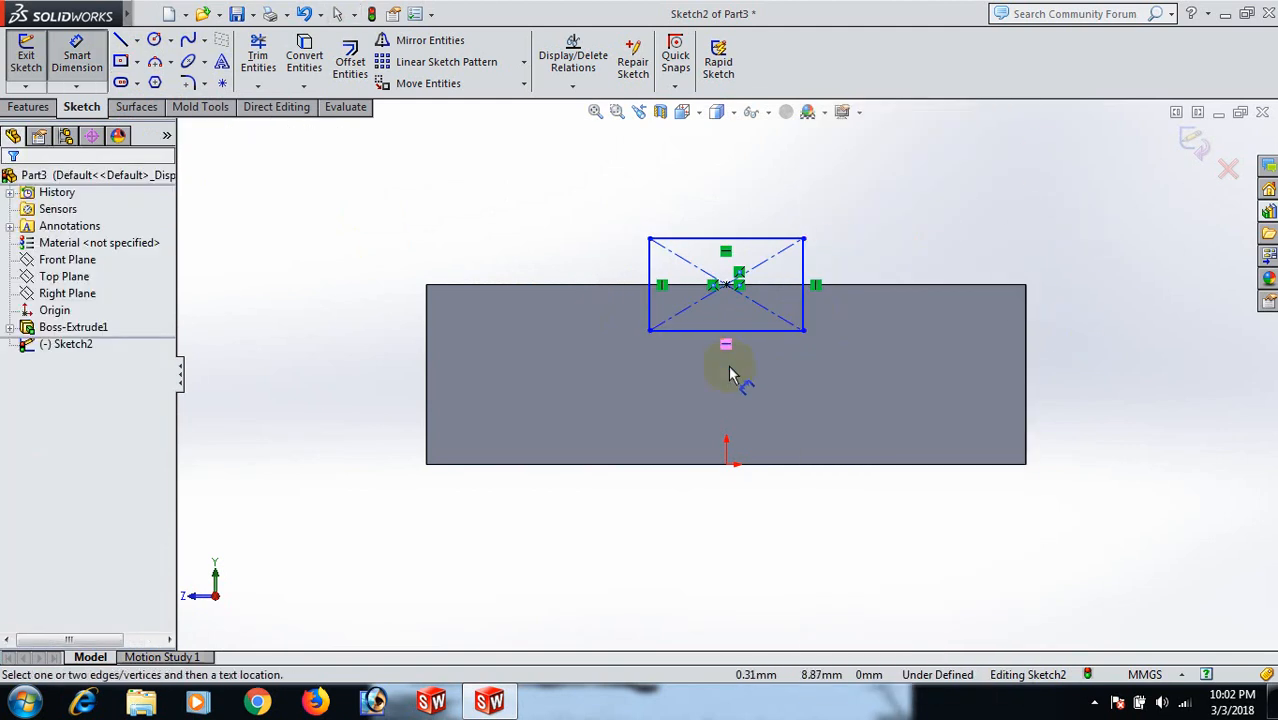
{"action": "left_click", "coordinate": [757, 345]}
{"action": "left_click", "coordinate": [760, 383]}
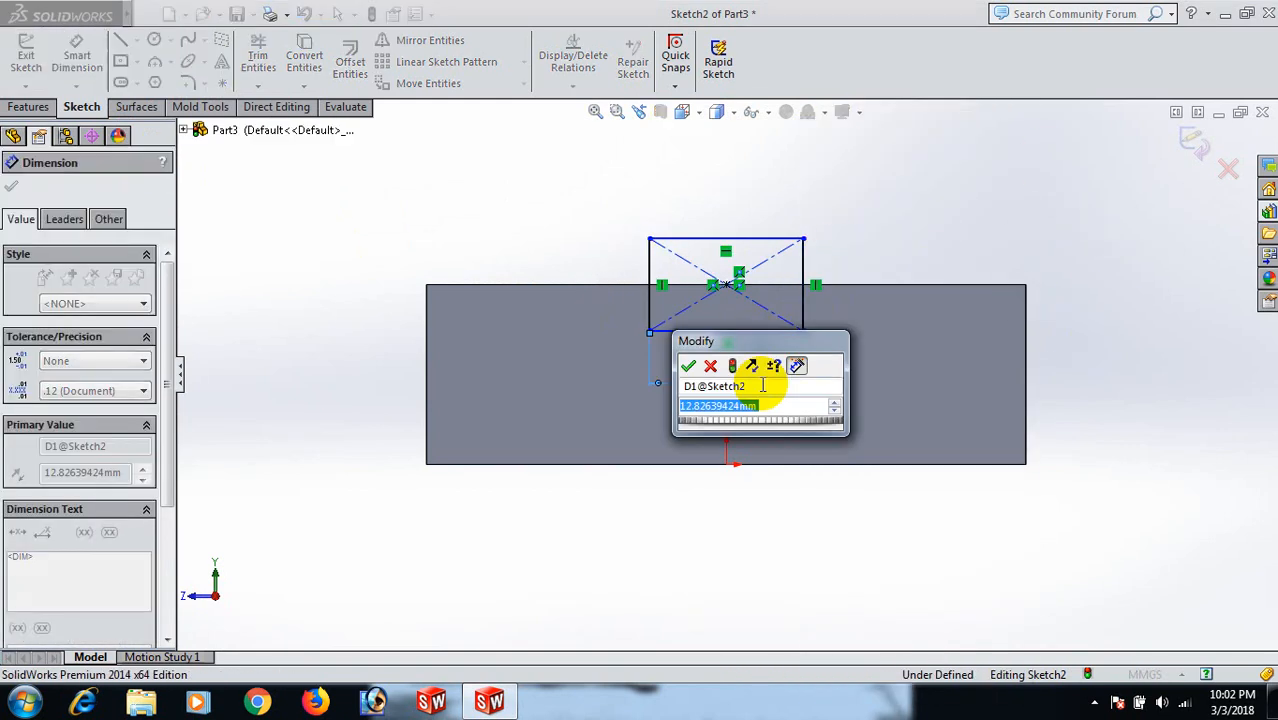
{"action": "type", "text": "17"}
{"action": "key", "text": "Return"}
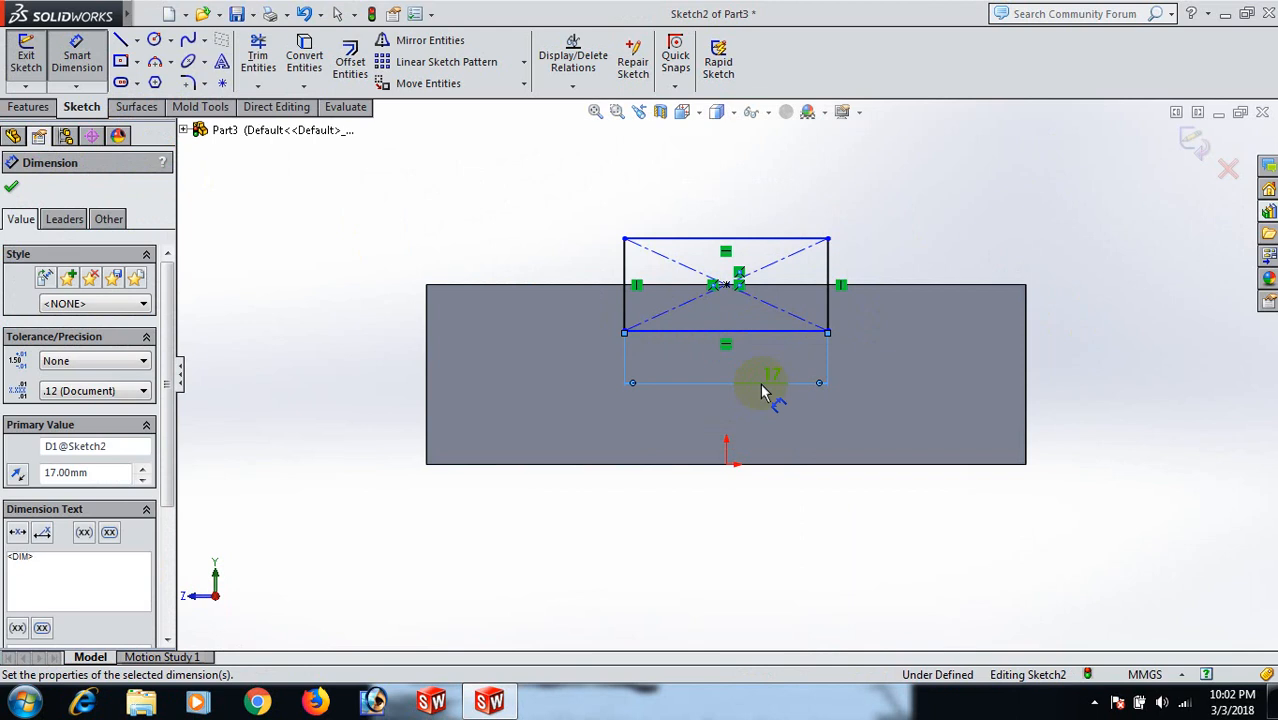
{"action": "left_click", "coordinate": [833, 295]}
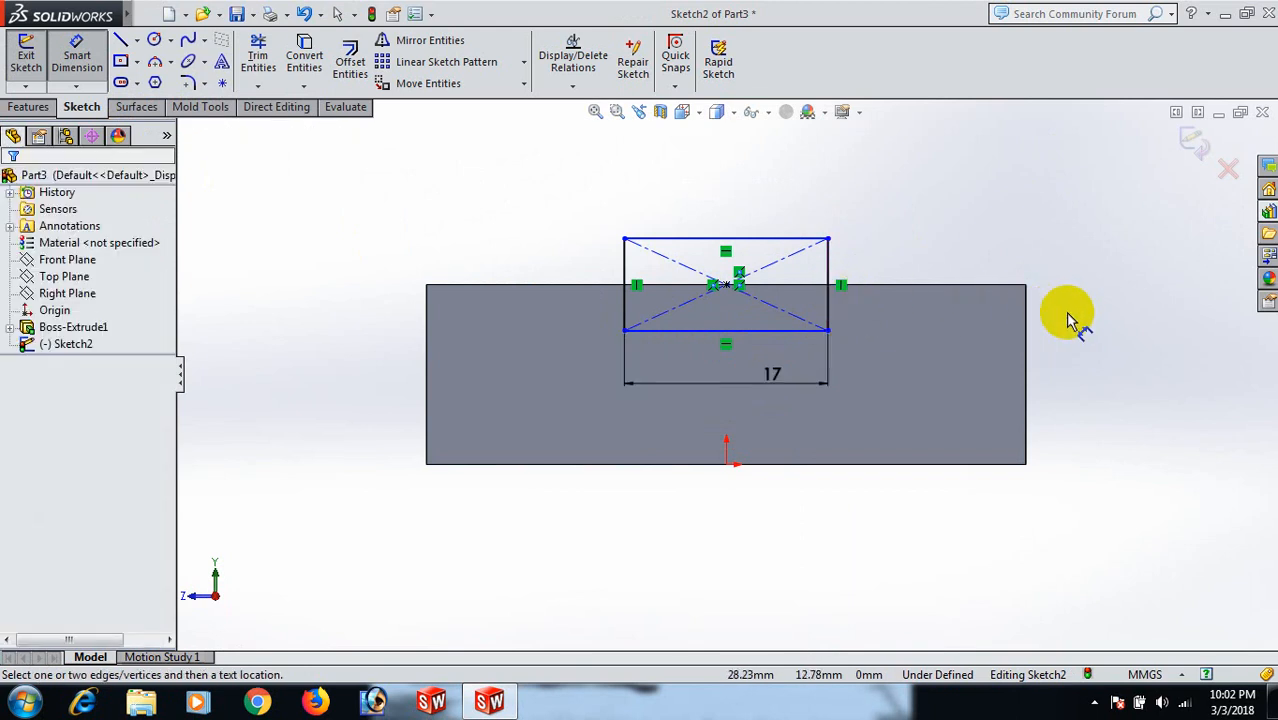
- Dimension the rectangle's height to 10 mm and exit the sketch
{"action": "left_click", "coordinate": [828, 310]}
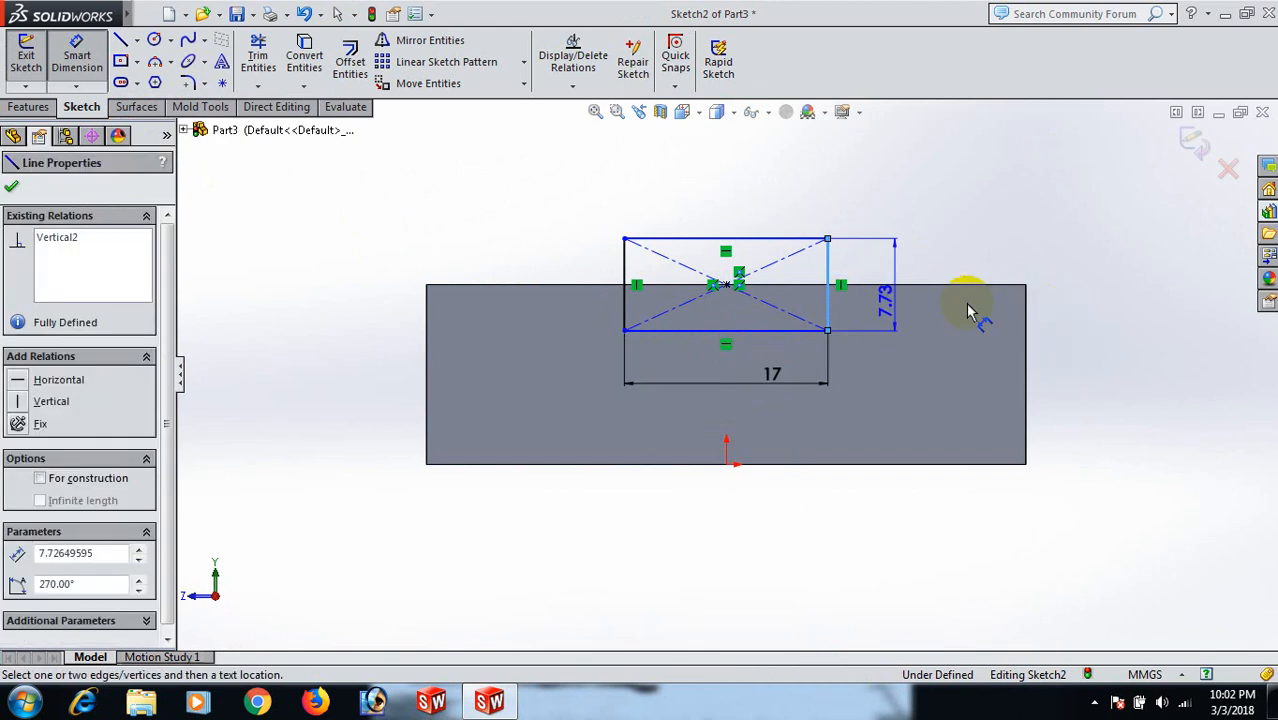
{"action": "left_click", "coordinate": [1093, 306]}
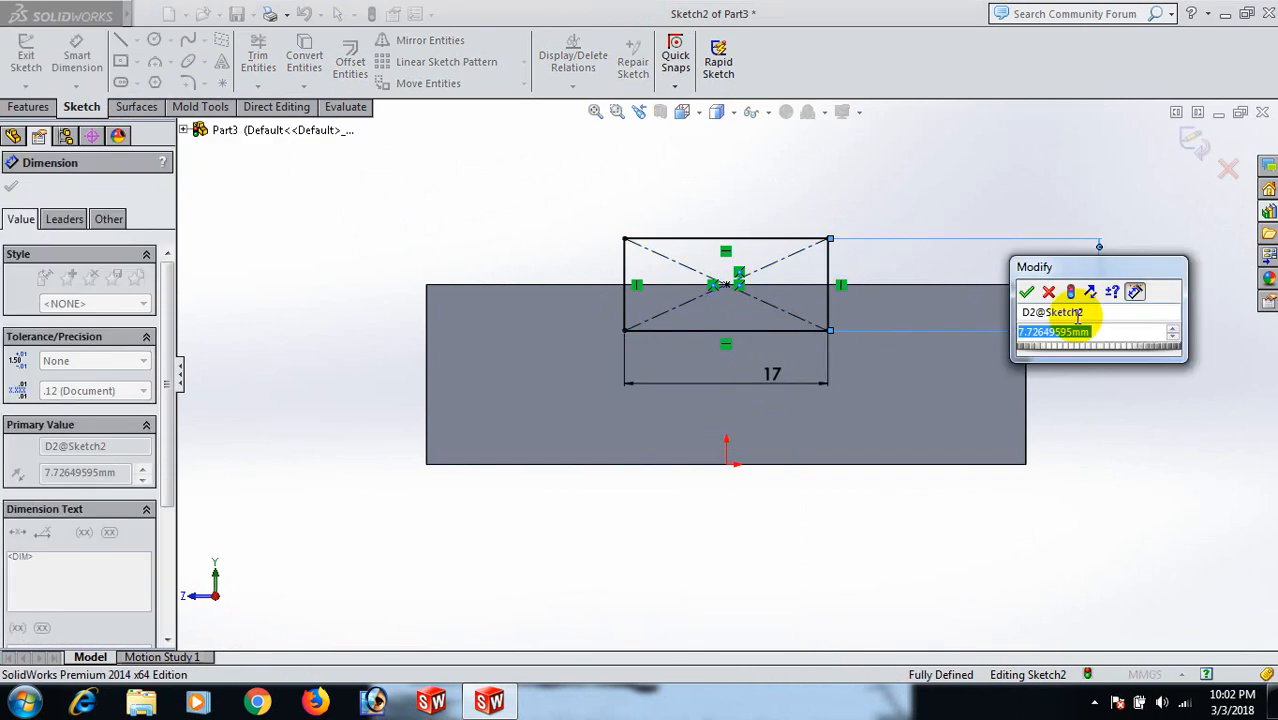
{"action": "type", "text": "10"}
{"action": "key", "text": "Return"}
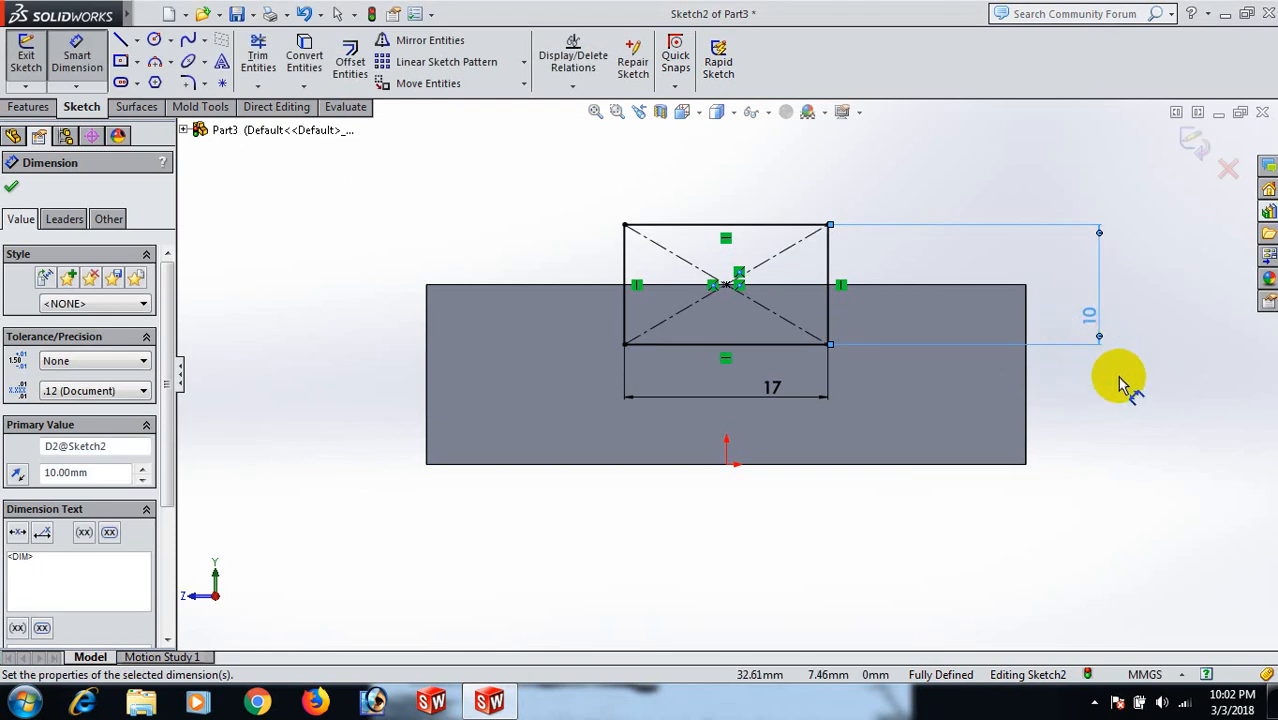
{"action": "left_click", "coordinate": [1125, 382]}
{"action": "right_click", "coordinate": [1130, 382]}
{"action": "left_click", "coordinate": [1160, 208]}
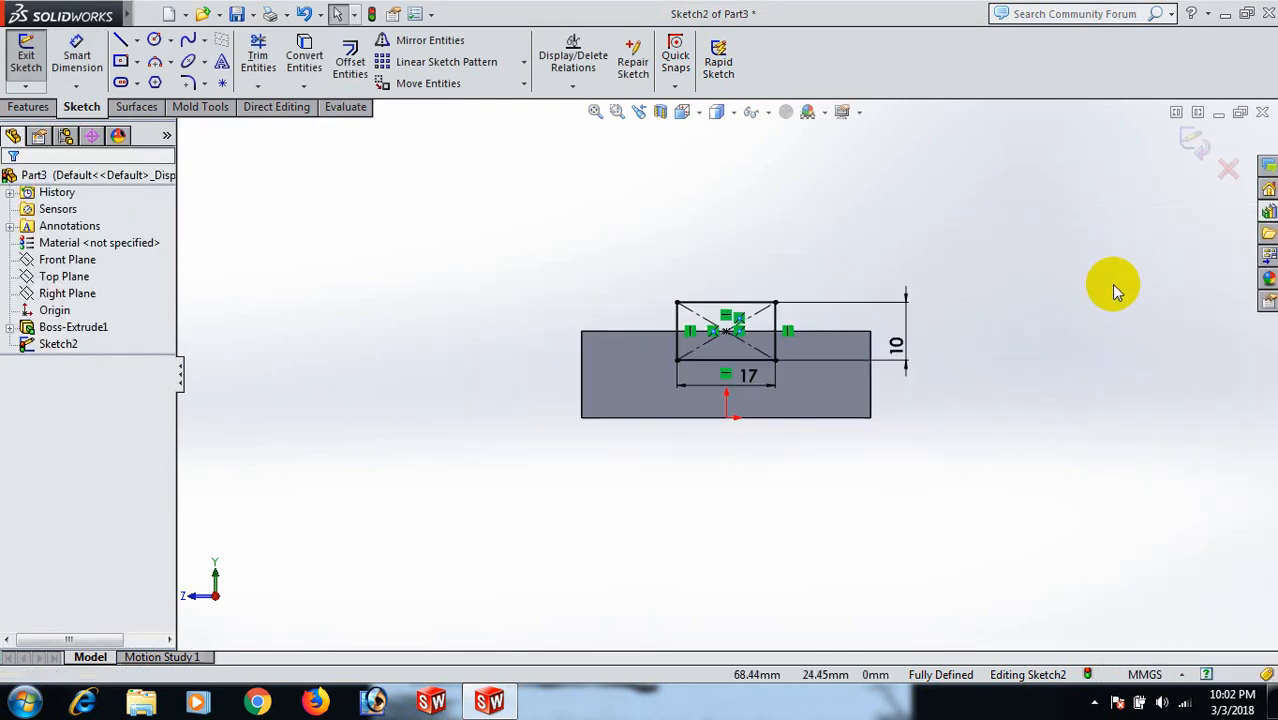
{"action": "middle_click_drag", "start_coordinate": [1117, 290], "coordinate": [1116, 437]}
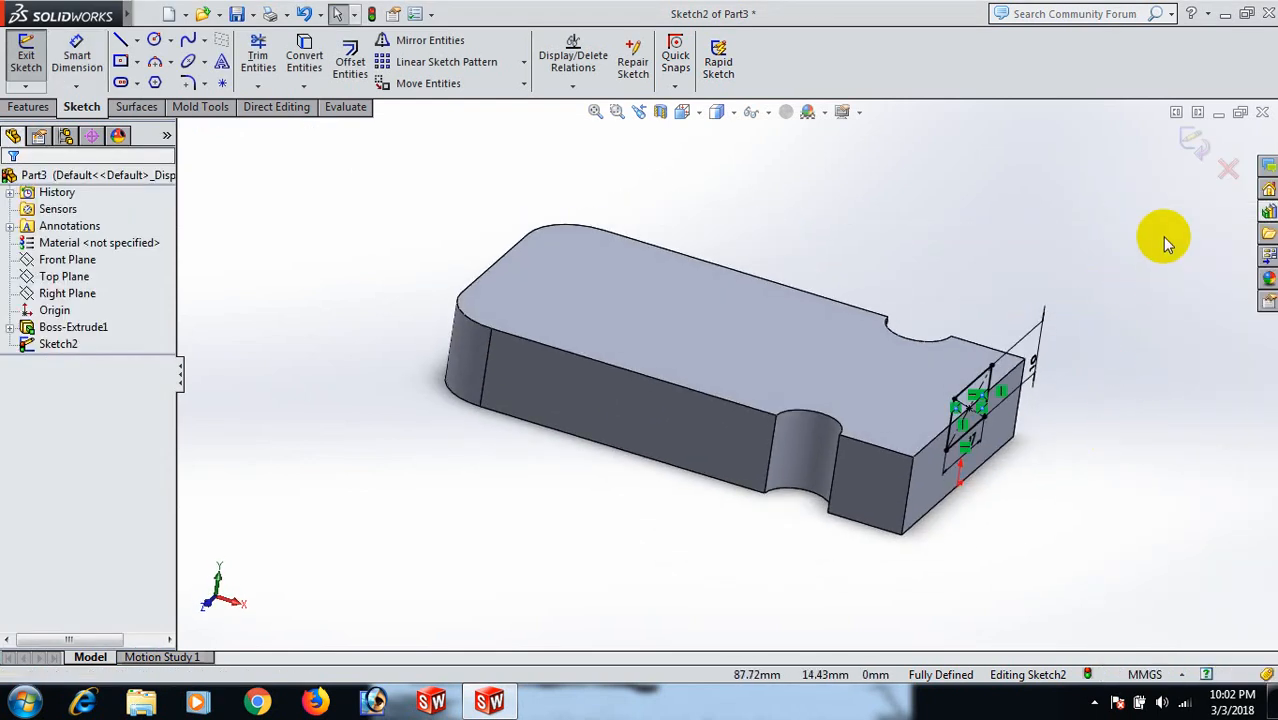
{"action": "left_click", "coordinate": [1192, 148]}
{"action": "middle_click_drag", "start_coordinate": [1124, 348], "coordinate": [1103, 401]}
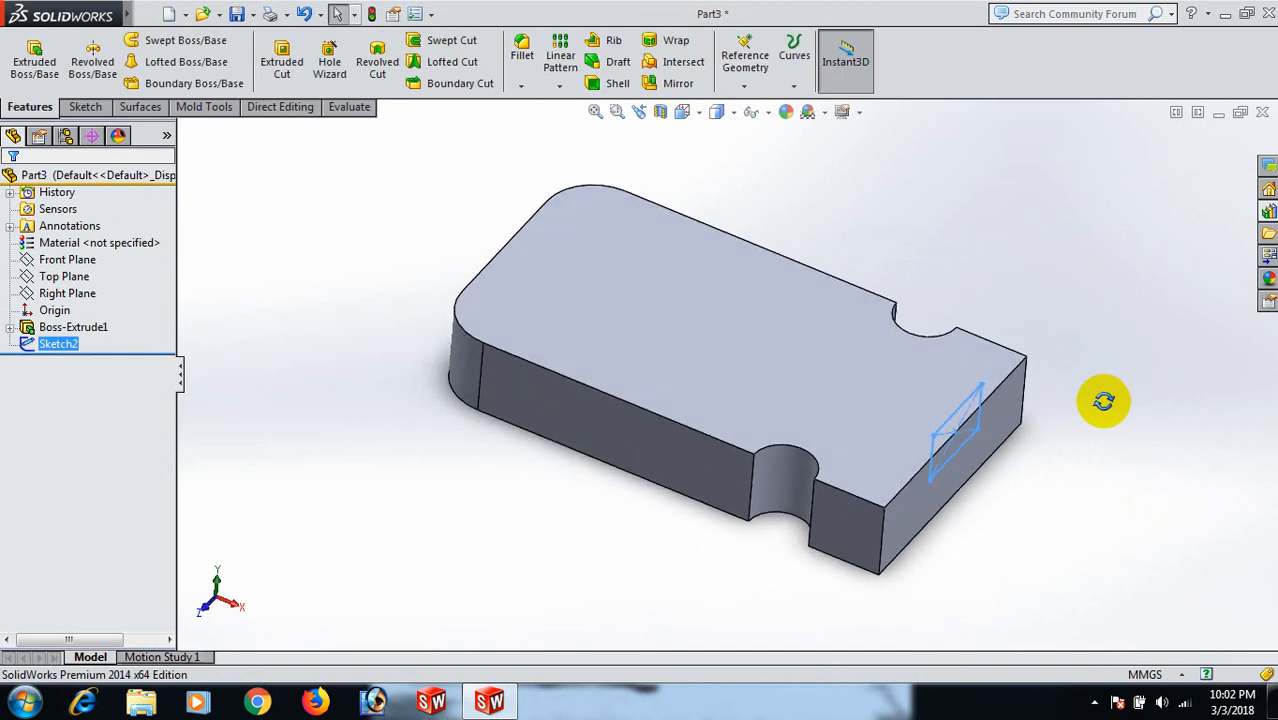
- Create a reference plane offset 20 mm from the Right Plane, flipped so it passes through the notches
{"action": "left_click", "coordinate": [66, 277]}
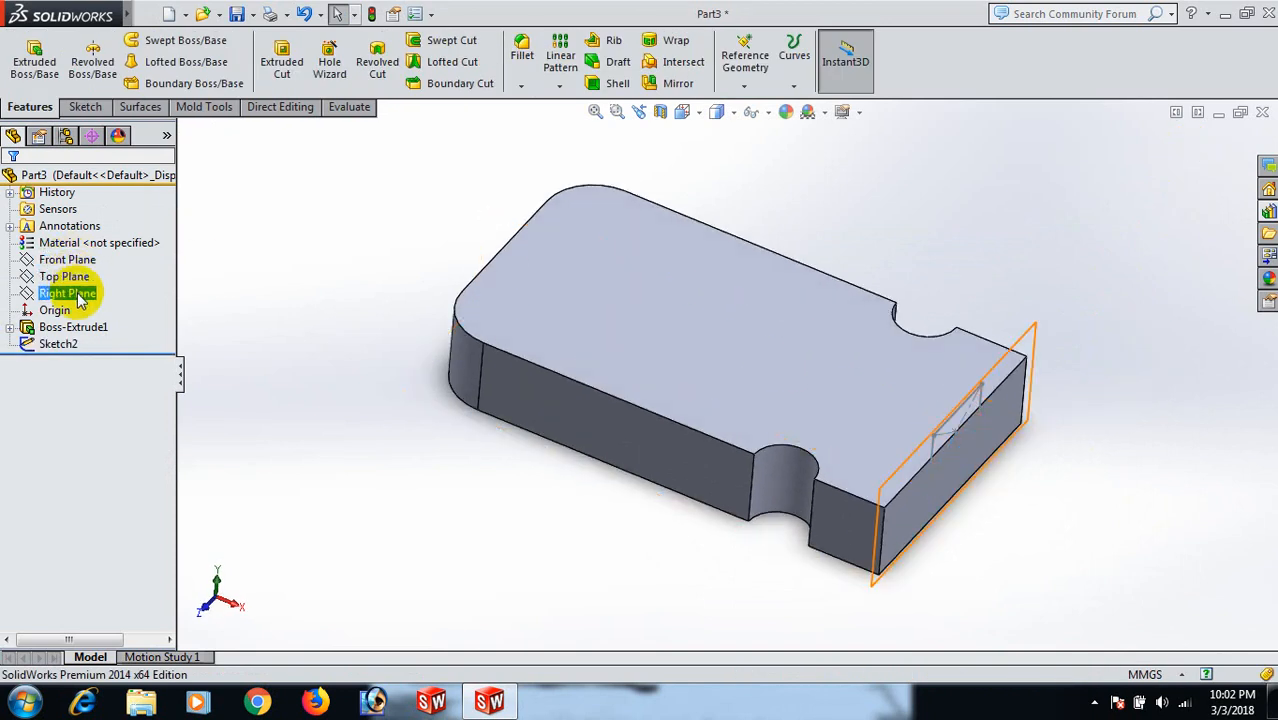
{"action": "left_click", "coordinate": [67, 293]}
{"action": "left_click", "coordinate": [748, 88]}
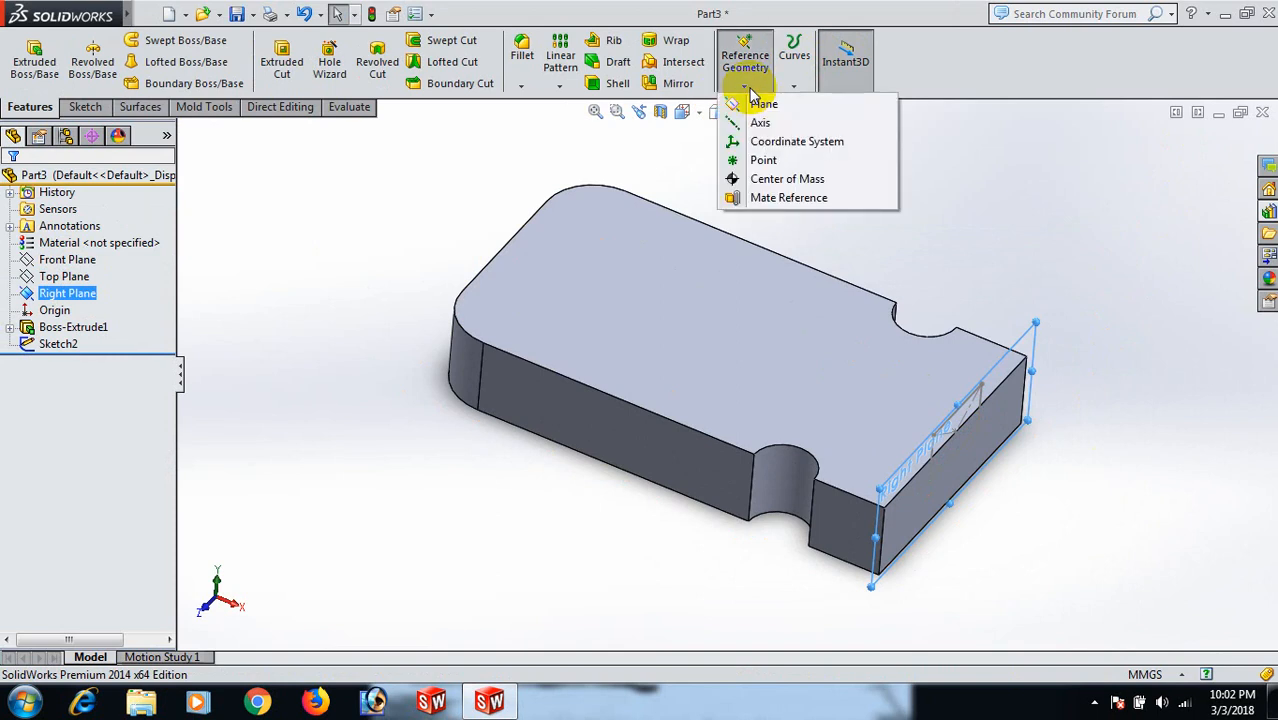
{"action": "left_click", "coordinate": [768, 101]}
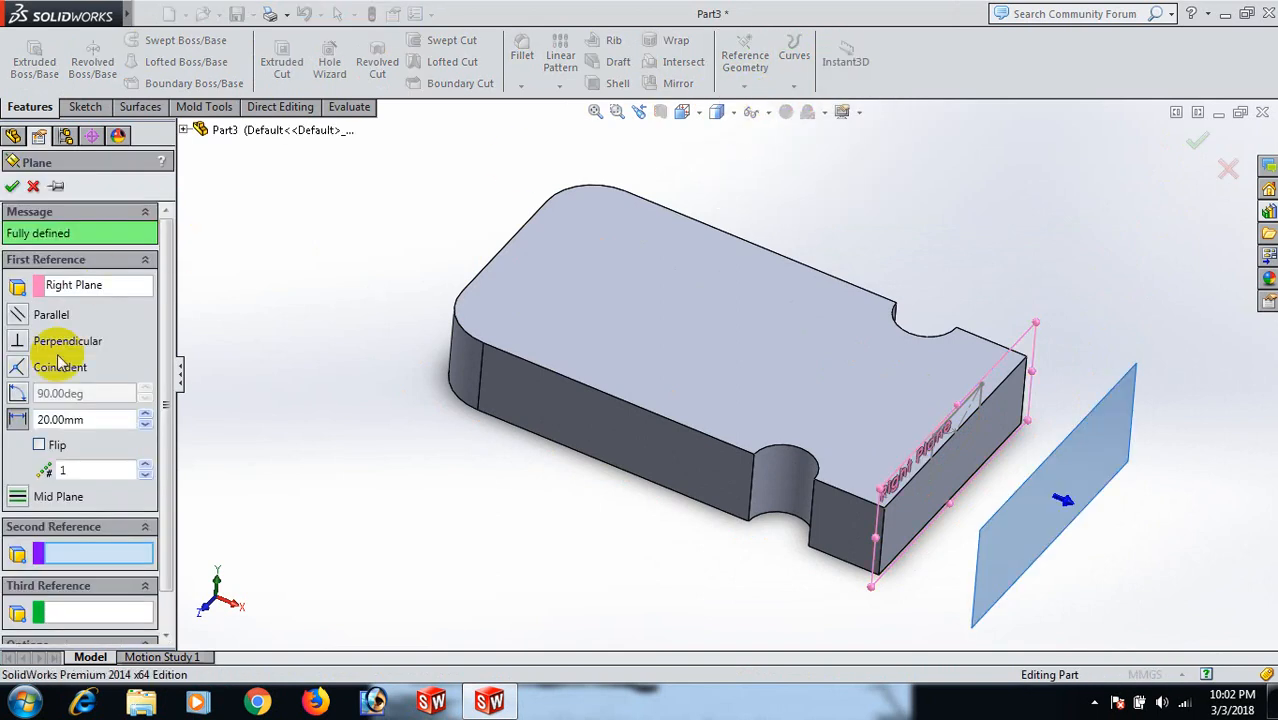
{"action": "left_click", "coordinate": [40, 444]}
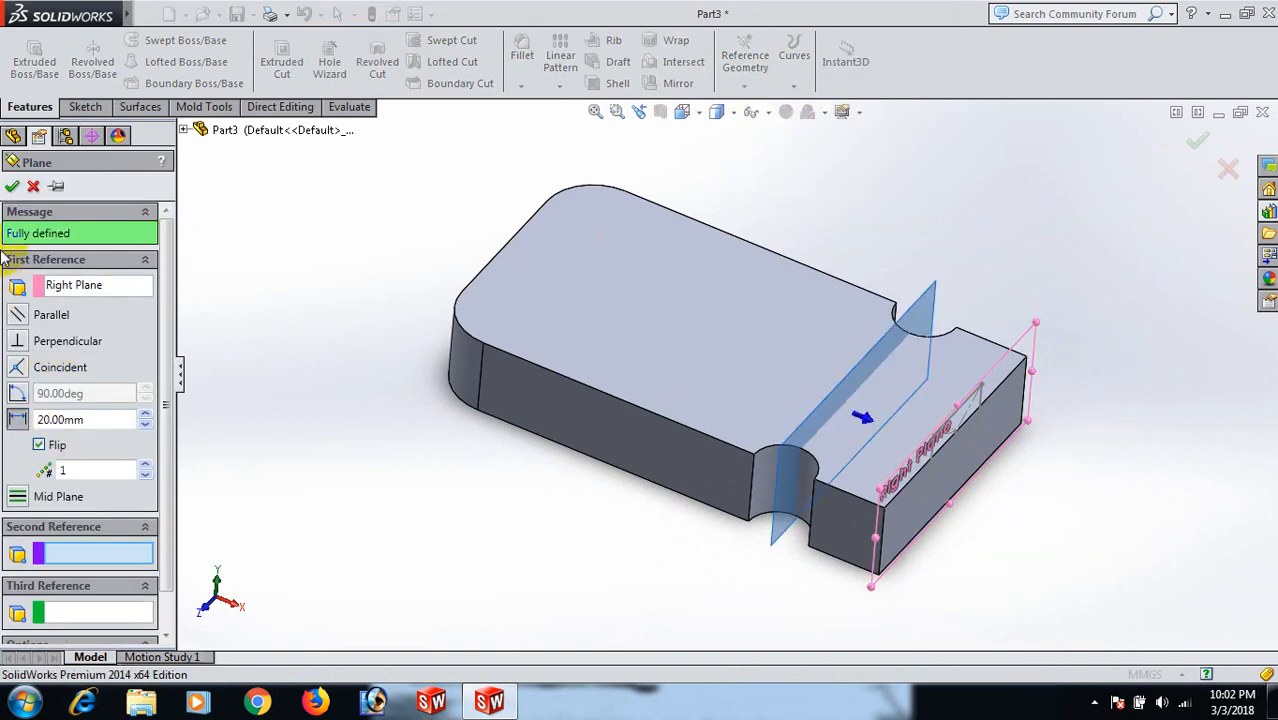
{"action": "left_click", "coordinate": [12, 188]}
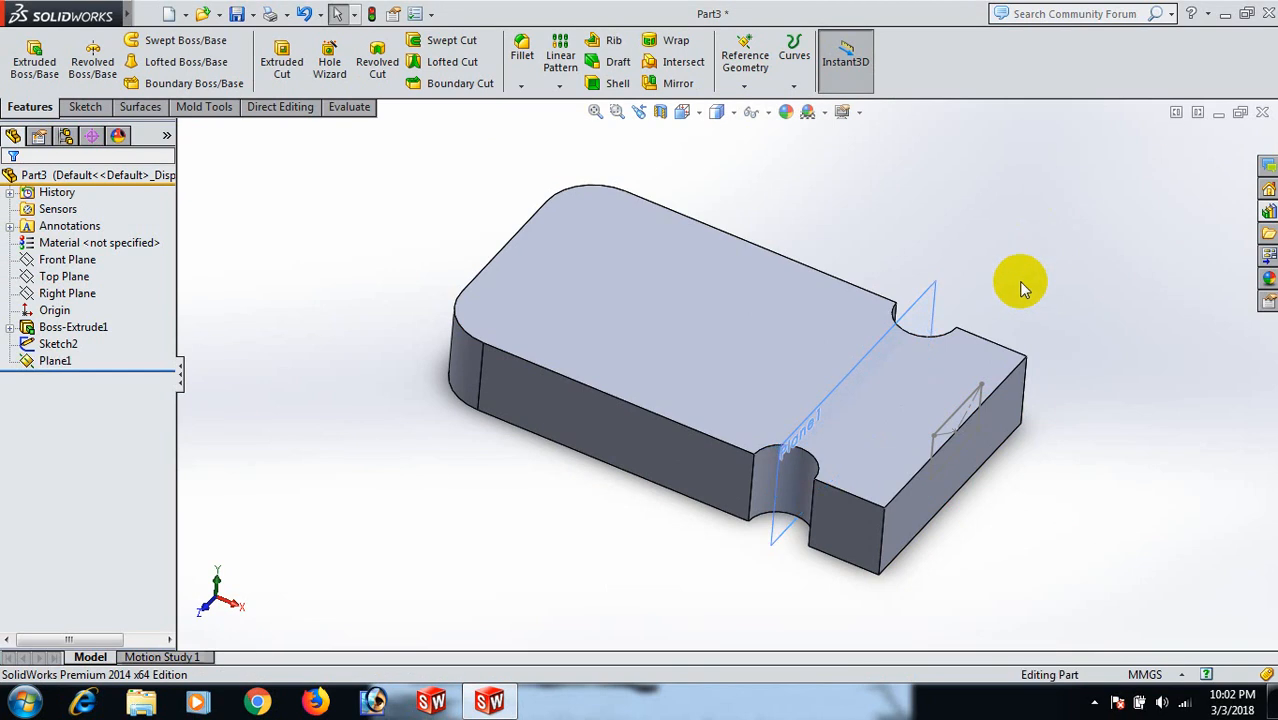
- On the offset plane, sketch a 17 × 5 mm corner rectangle matching the end-face profile's part above the plate's top edge, and exit the sketch
{"action": "left_click", "coordinate": [928, 312]}
{"action": "left_click", "coordinate": [1000, 248]}
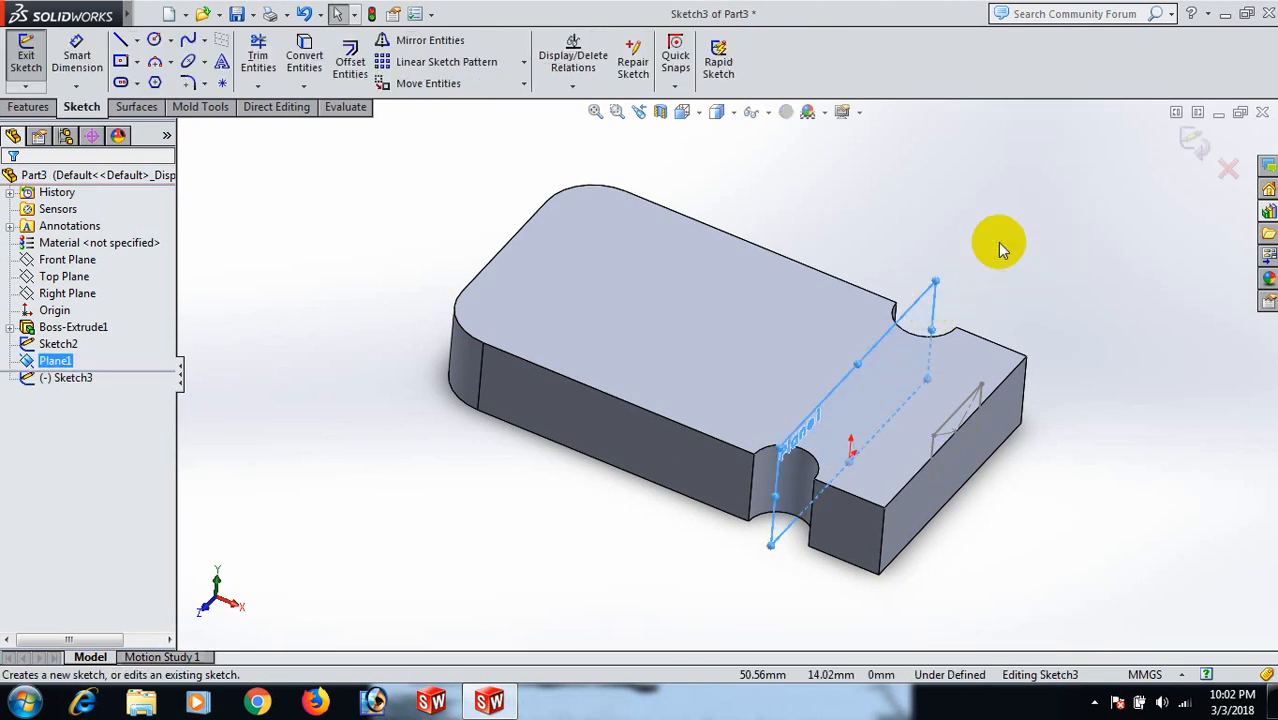
{"action": "key", "text": "space"}
{"action": "left_click", "coordinate": [1162, 356]}
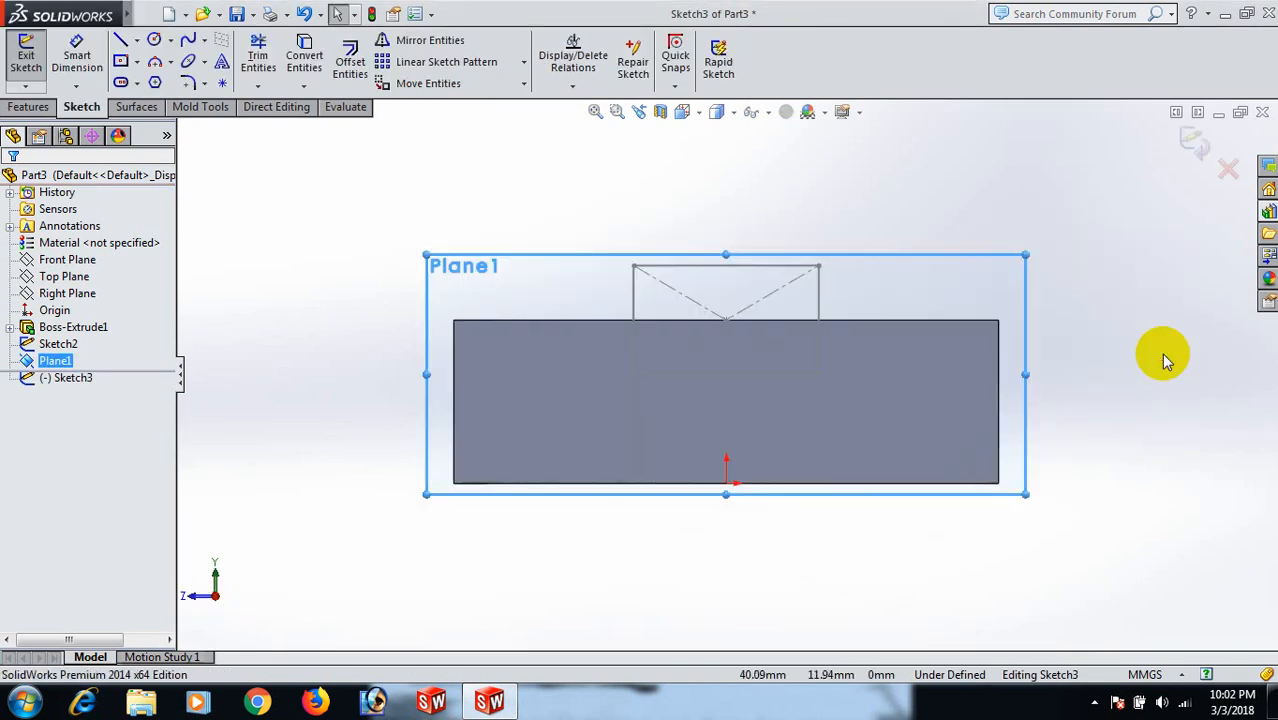
{"action": "left_click", "coordinate": [122, 62]}
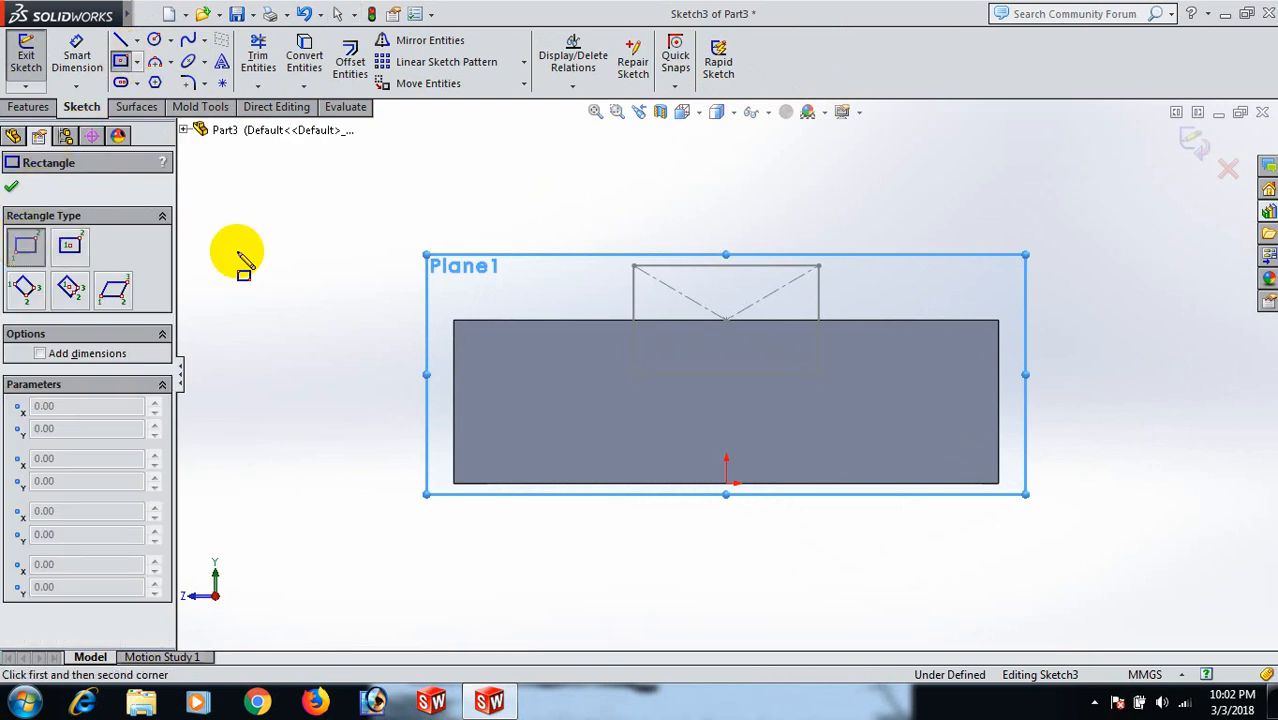
{"action": "left_click", "coordinate": [633, 266]}
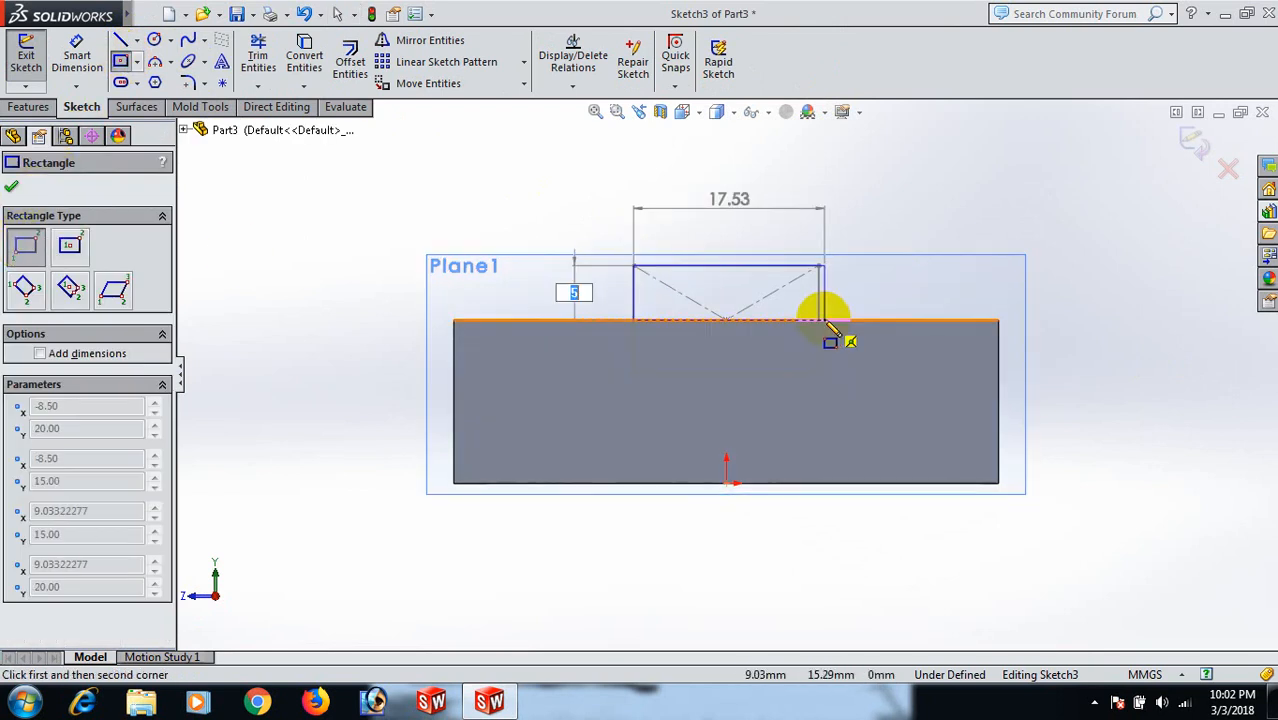
{"action": "left_click", "coordinate": [818, 320]}
{"action": "right_click", "coordinate": [822, 319]}
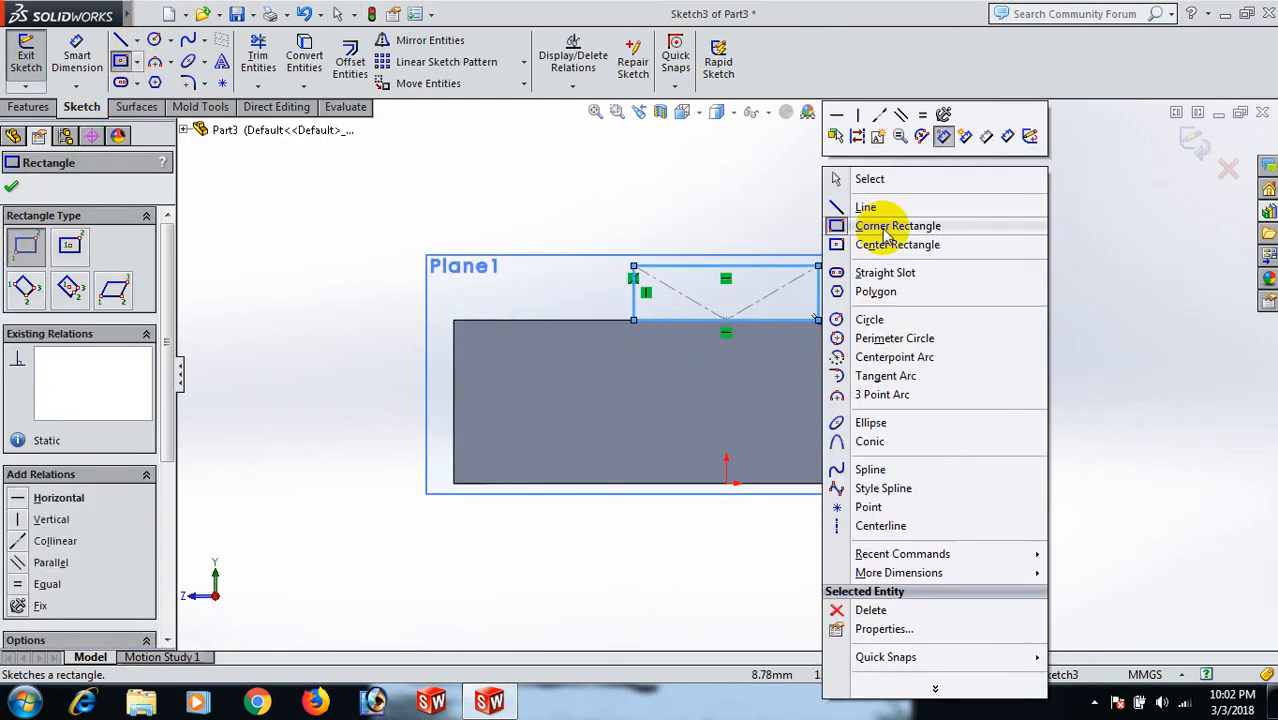
{"action": "left_click", "coordinate": [889, 178]}
{"action": "scroll", "coordinate": [895, 217], "scroll_direction": "up", "scroll_amount": 4}
{"action": "middle_click_drag", "start_coordinate": [958, 301], "coordinate": [1051, 331]}
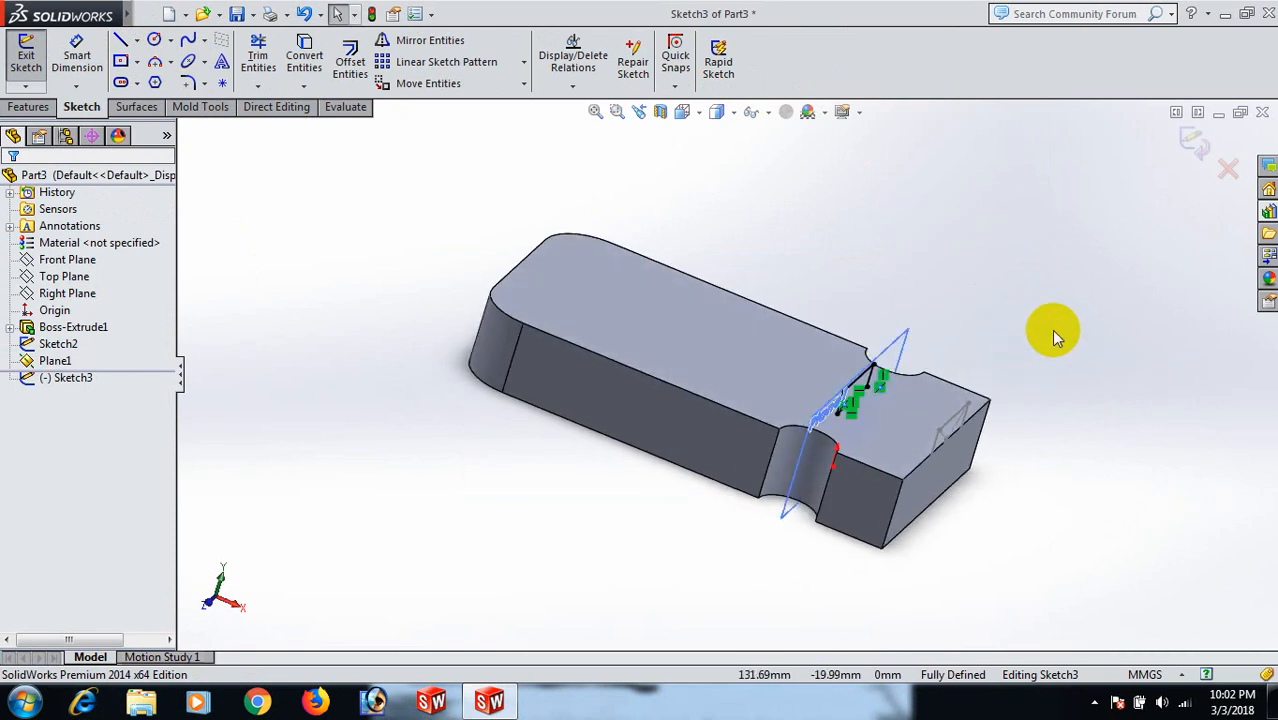
{"action": "left_click", "coordinate": [1190, 148]}
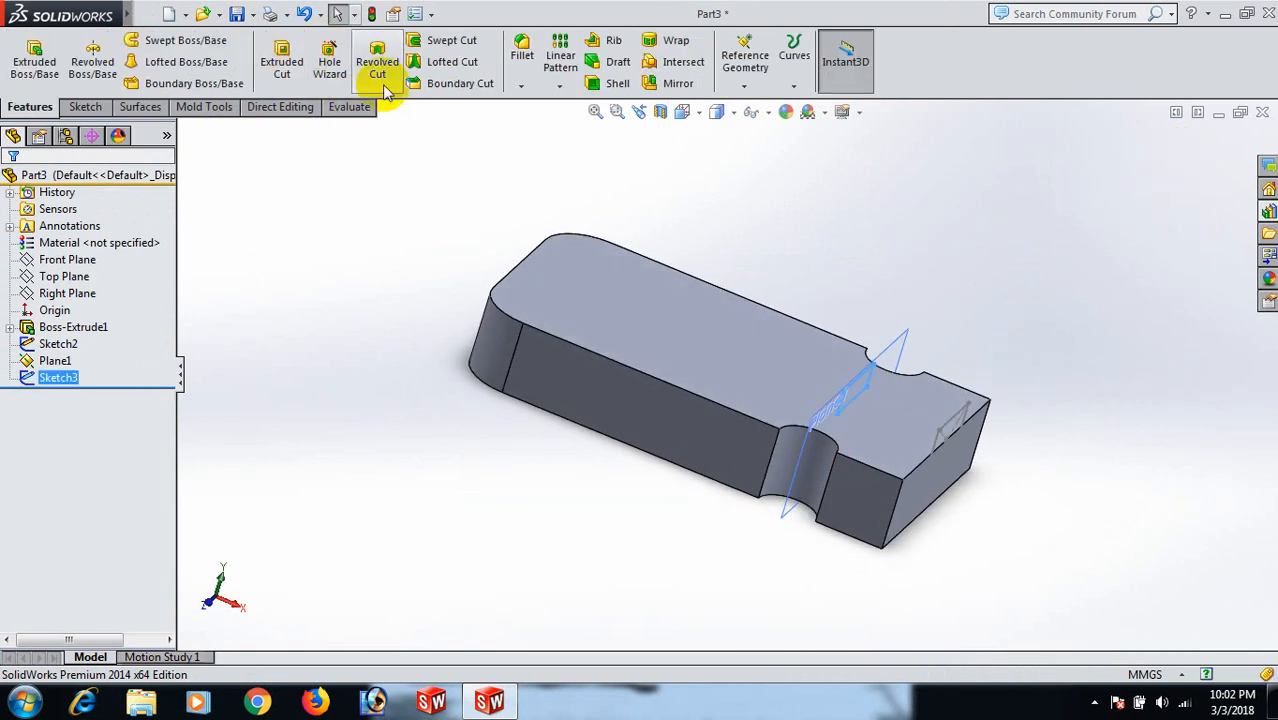
- Start a lofted cut using the offset-plane rectangle and the end-face rectangle as profiles
{"action": "left_click", "coordinate": [437, 64]}
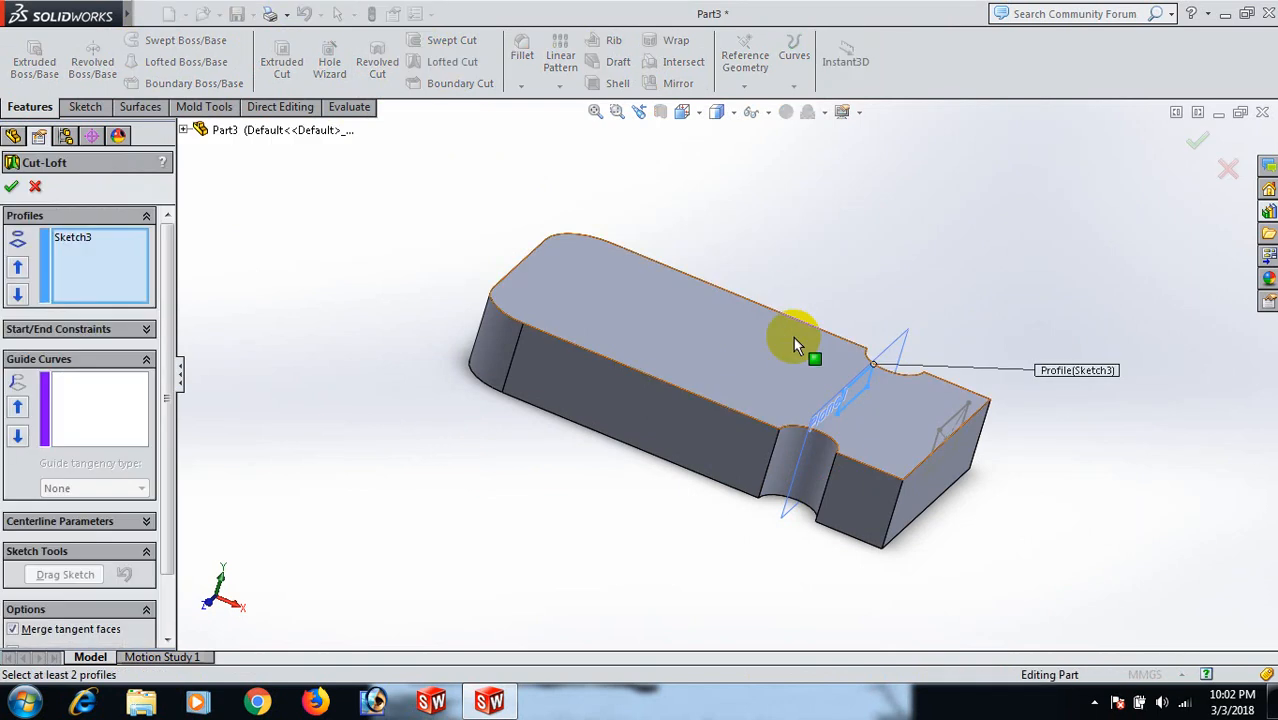
{"action": "scroll", "coordinate": [834, 392], "scroll_direction": "down", "scroll_amount": 3}
{"action": "left_click", "coordinate": [1003, 432]}
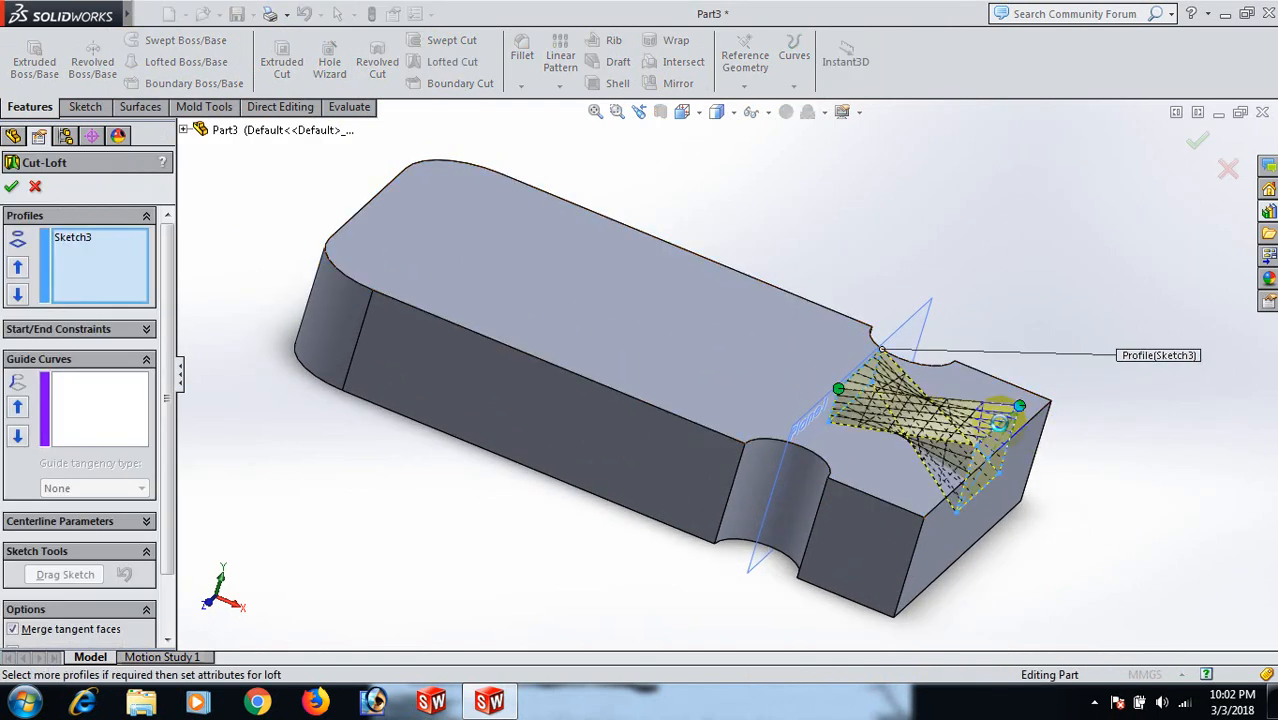
- Move the end-face profile's loft connector to the upper corner matching the other profile's connector, and confirm the lofted cut
{"action": "key", "text": "space"}
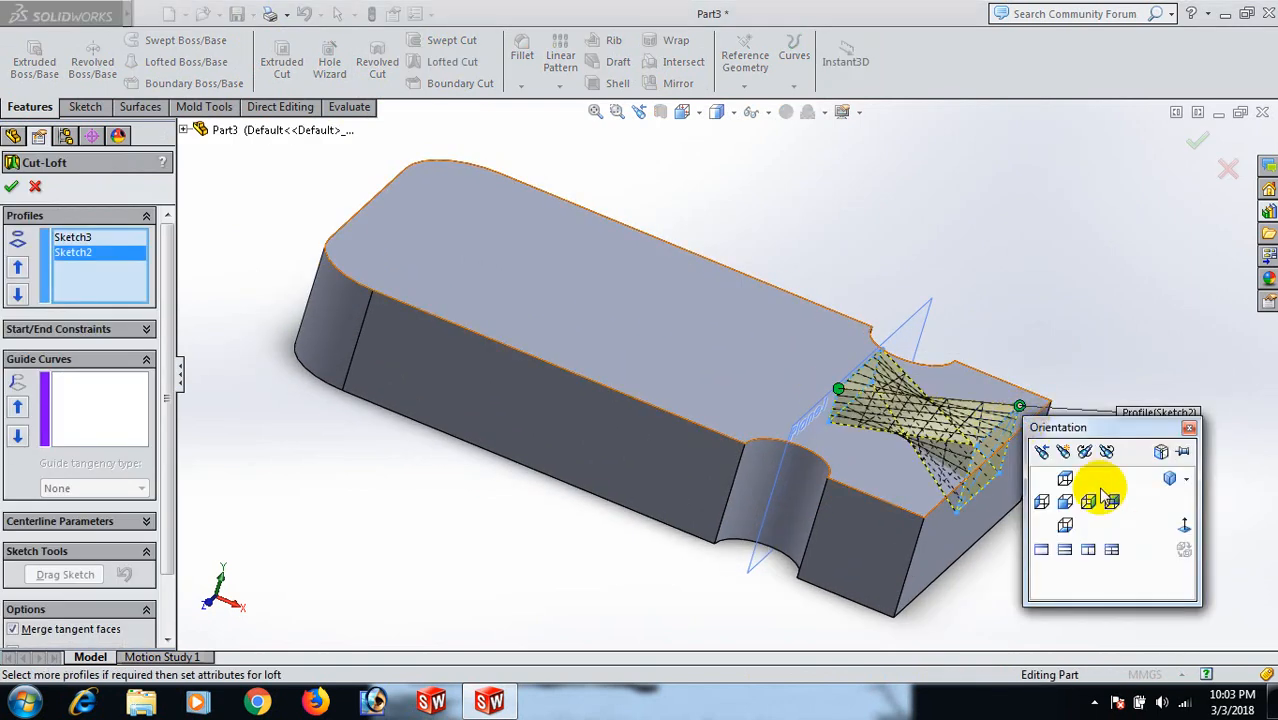
{"action": "left_click", "coordinate": [1183, 519]}
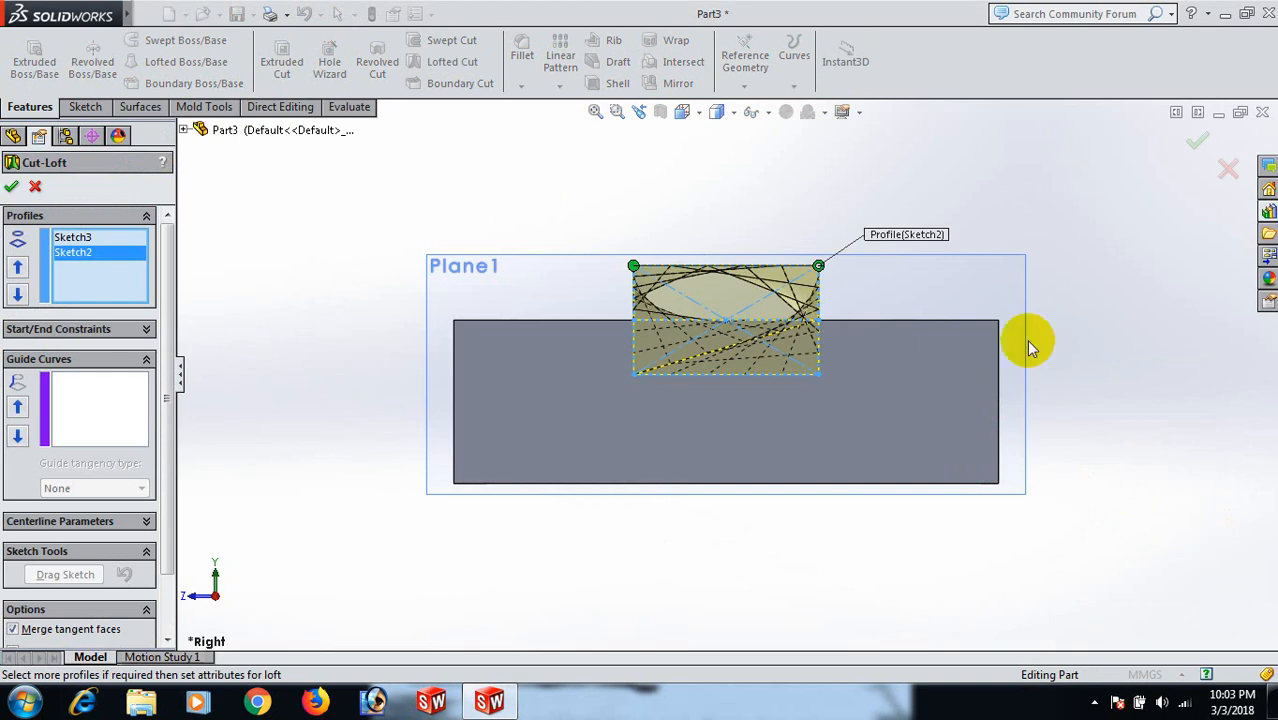
{"action": "left_click_drag", "start_coordinate": [820, 266], "coordinate": [637, 319]}
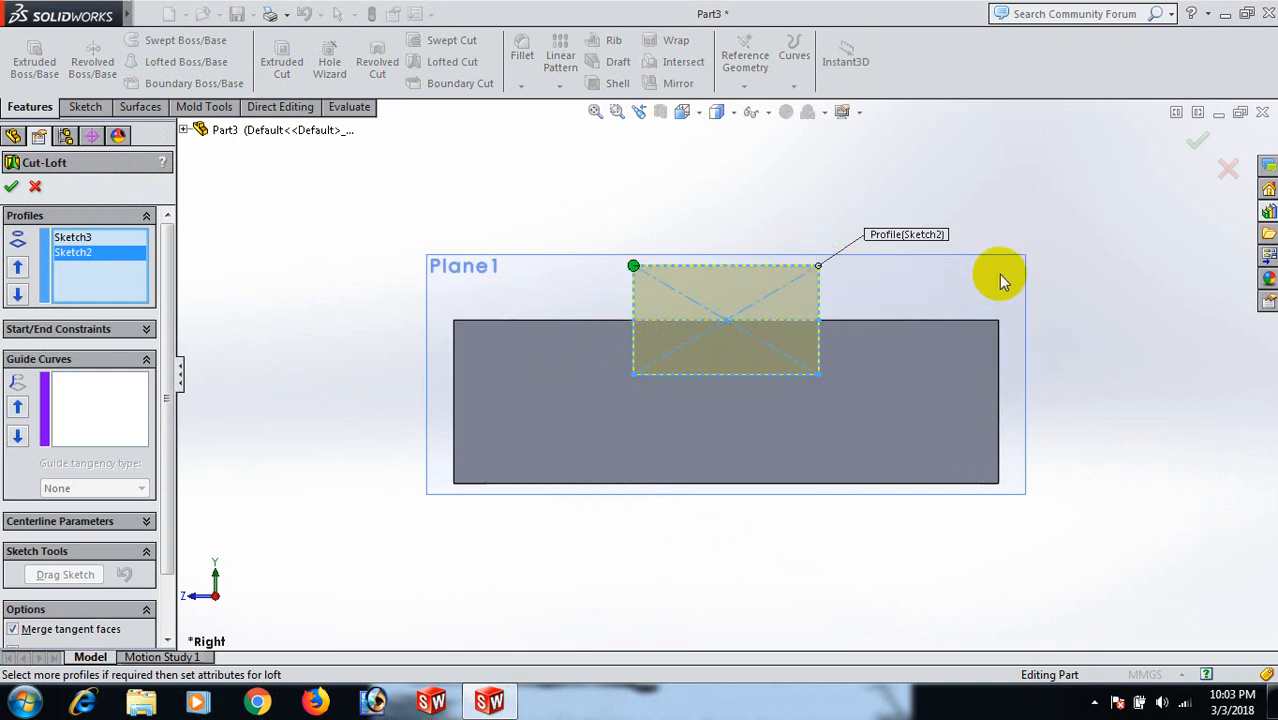
{"action": "scroll", "coordinate": [1000, 275], "scroll_direction": "up", "scroll_amount": 1}
{"action": "middle_click_drag", "start_coordinate": [1068, 270], "coordinate": [1035, 358]}
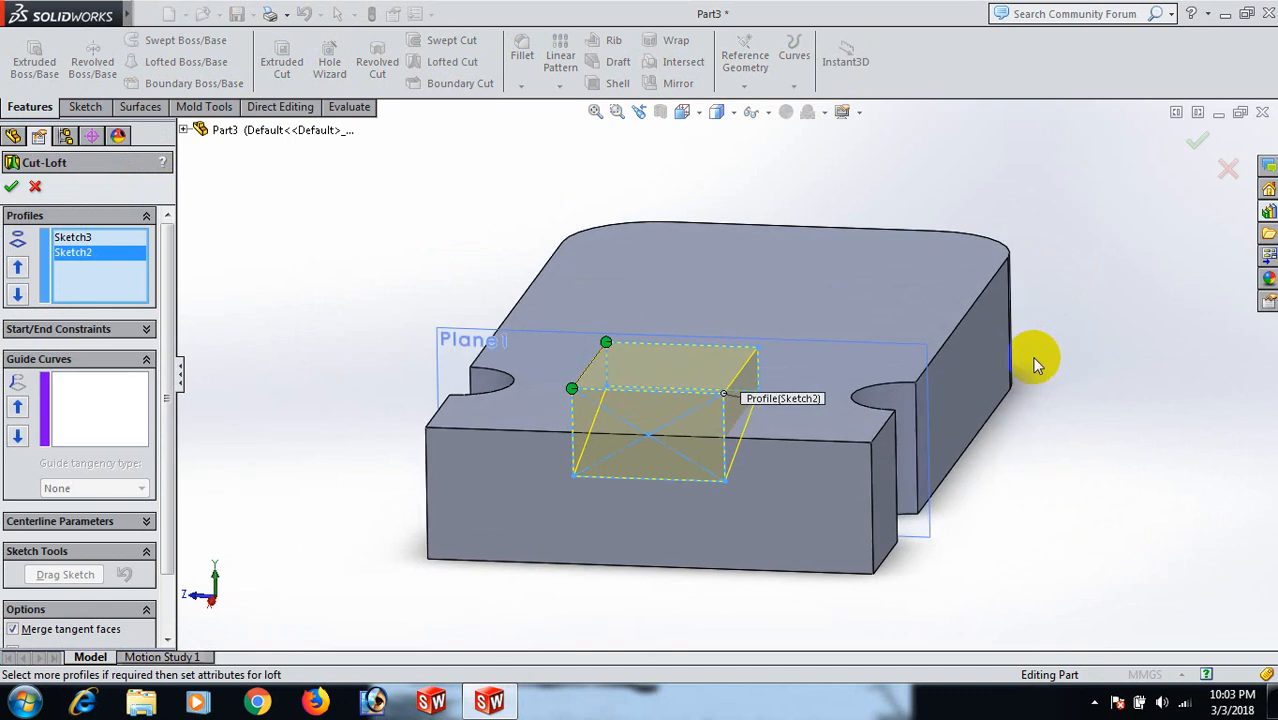
{"action": "left_click", "coordinate": [1196, 142]}
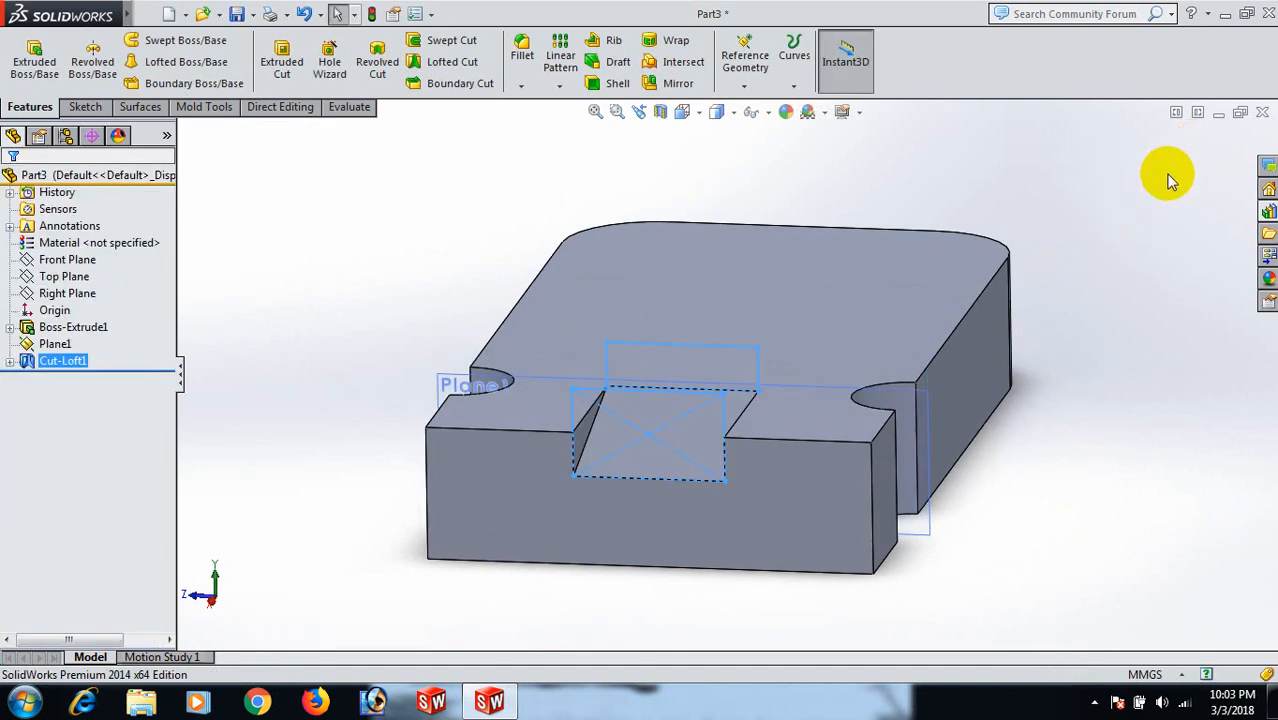
- Hide the offset reference plane passing through the notches
{"action": "left_click", "coordinate": [1134, 389]}
{"action": "scroll", "coordinate": [1070, 375], "scroll_direction": "up", "scroll_amount": 4}
{"action": "middle_click_drag", "start_coordinate": [877, 344], "coordinate": [932, 391]}
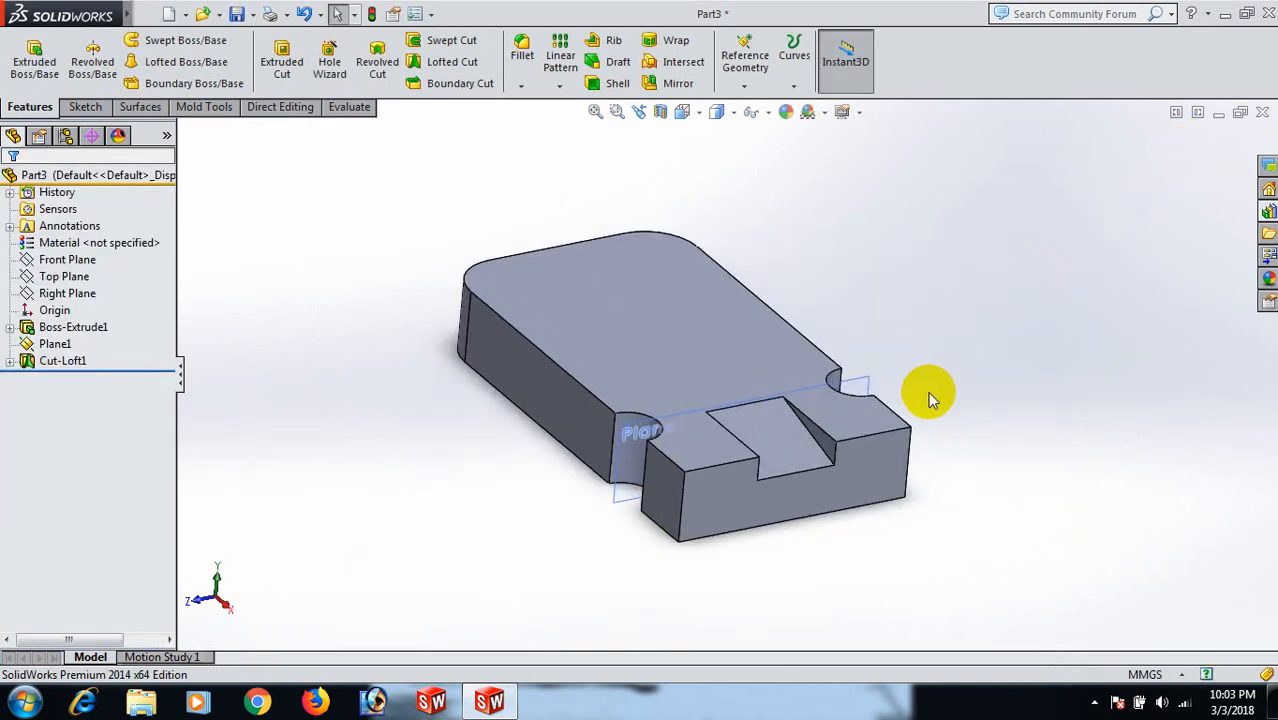
{"action": "scroll", "coordinate": [930, 391], "scroll_direction": "down", "scroll_amount": 3}
{"action": "left_click", "coordinate": [782, 378]}
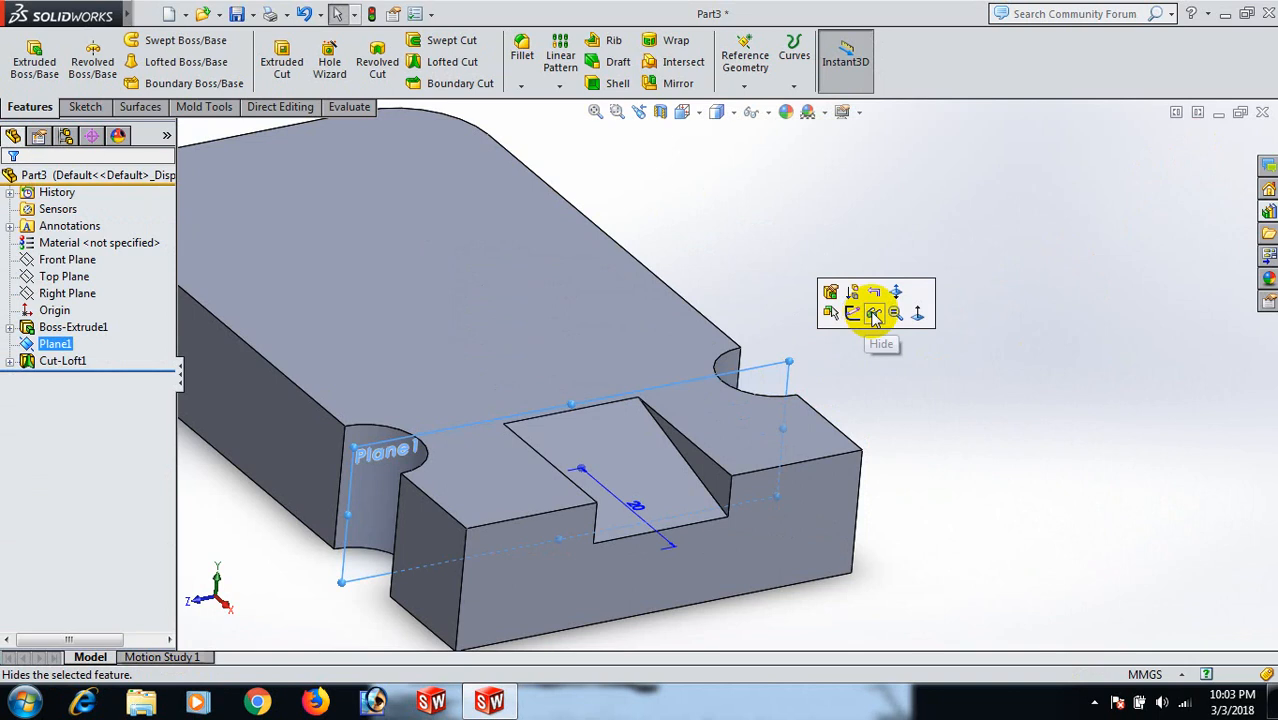
{"action": "left_click", "coordinate": [860, 314]}
{"action": "scroll", "coordinate": [927, 391], "scroll_direction": "up", "scroll_amount": 2}
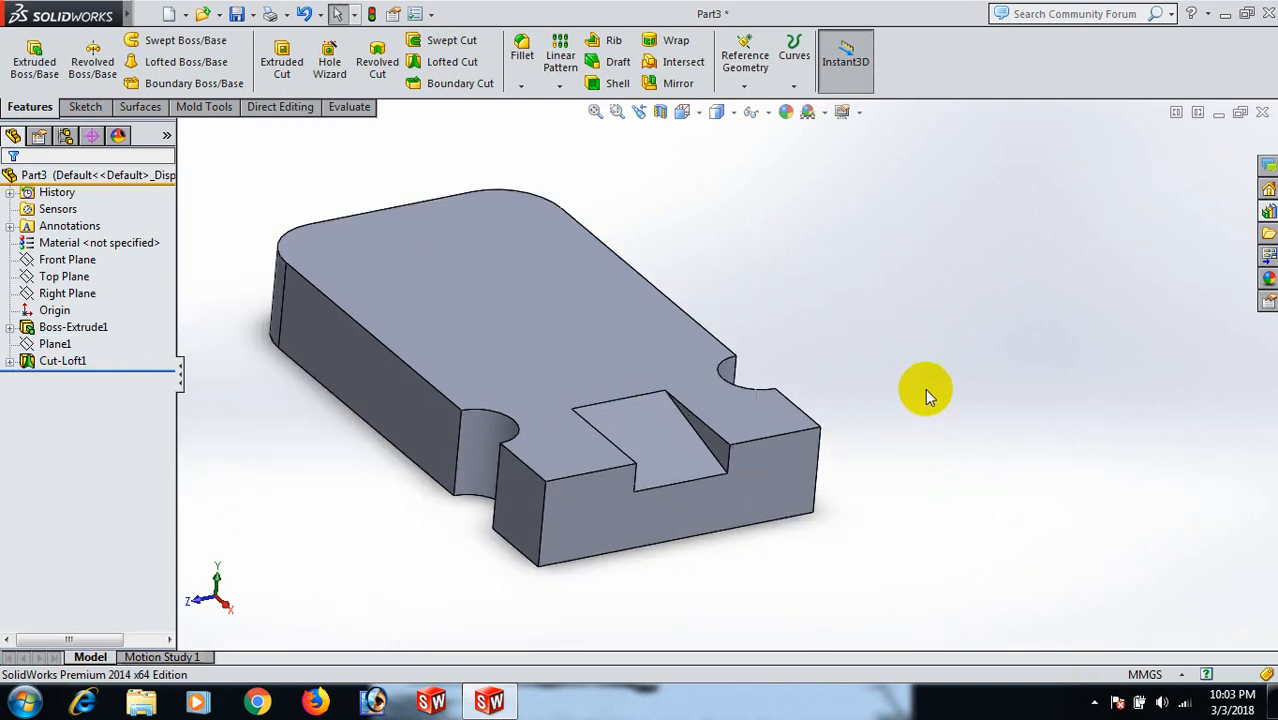
- On the plate's top face, sketch a center rectangle about 11 mm wide between the sloped pocket and the rounded end, centred level with the origin
{"action": "middle_click_drag", "start_coordinate": [926, 393], "coordinate": [605, 394]}
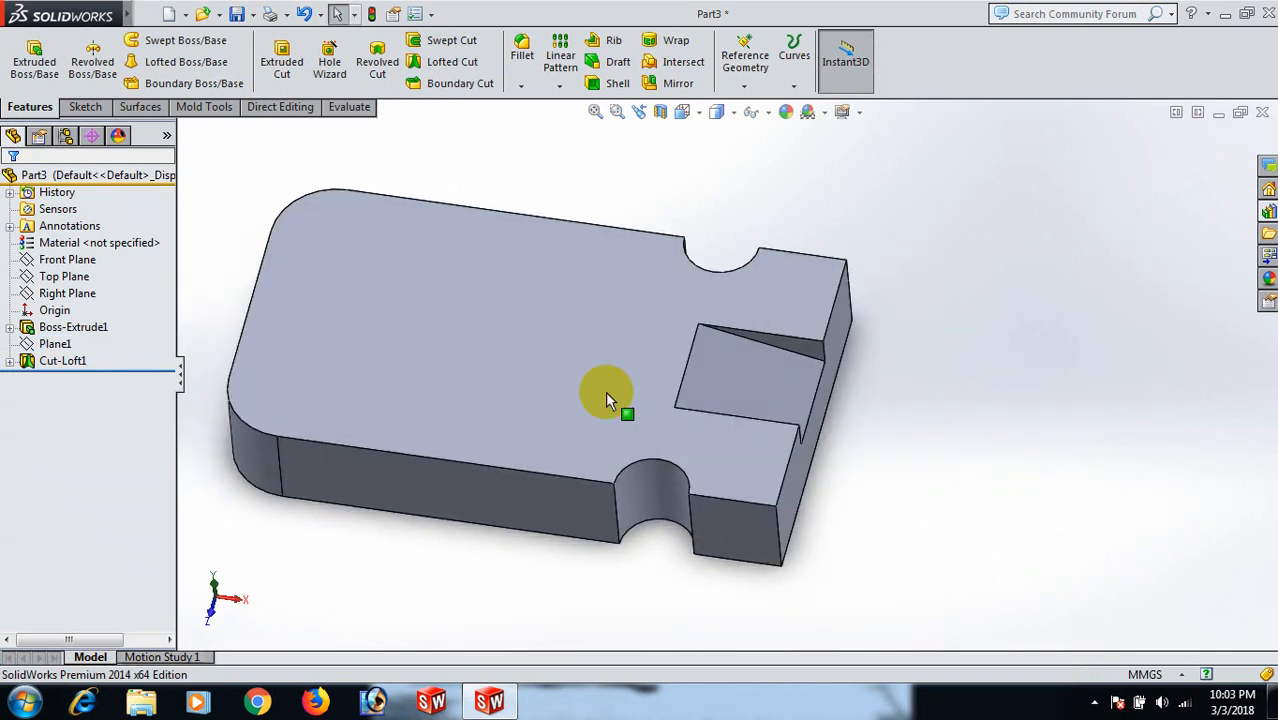
{"action": "left_click", "coordinate": [509, 365]}
{"action": "left_click", "coordinate": [581, 303]}
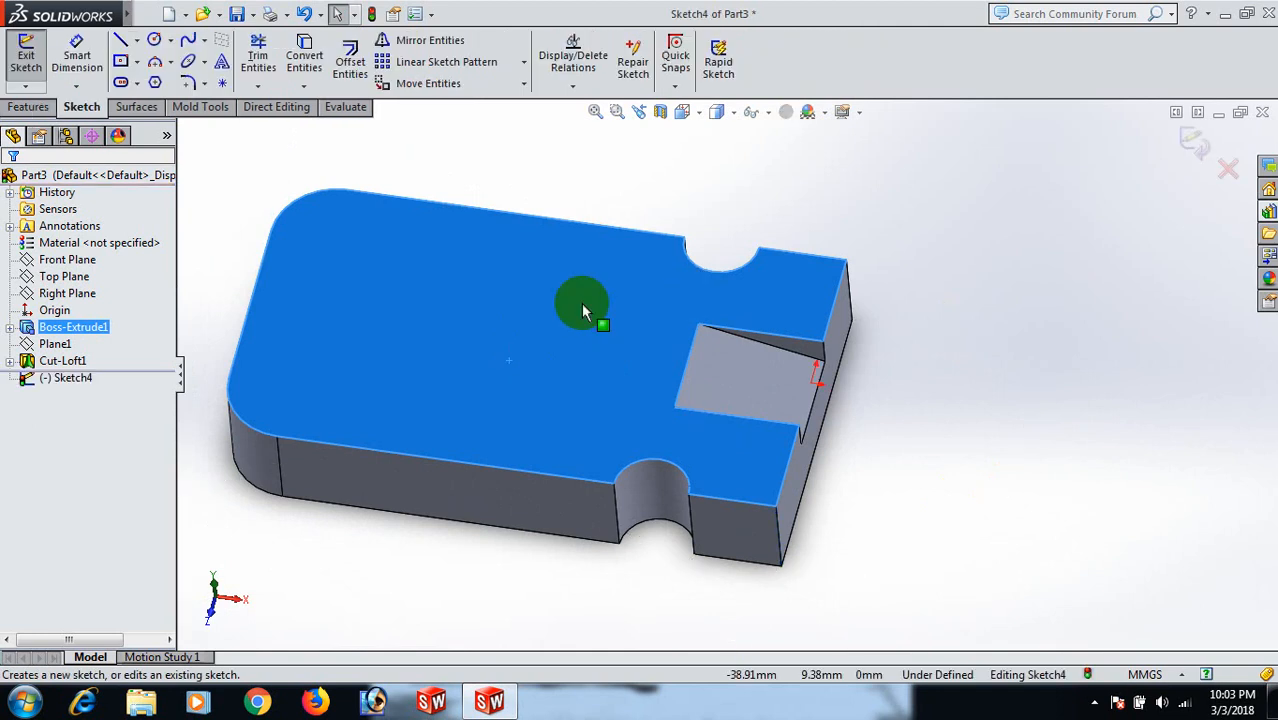
{"action": "key", "text": "space"}
{"action": "left_click", "coordinate": [744, 413]}
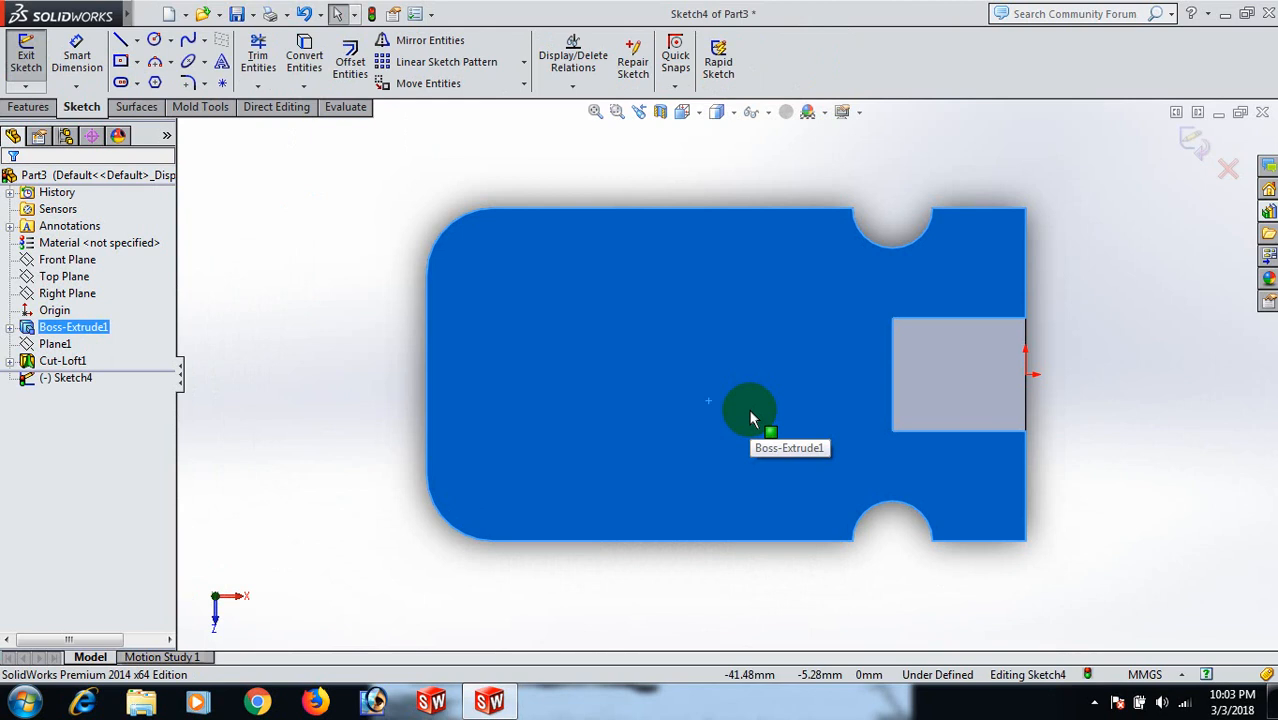
{"action": "left_click", "coordinate": [120, 62]}
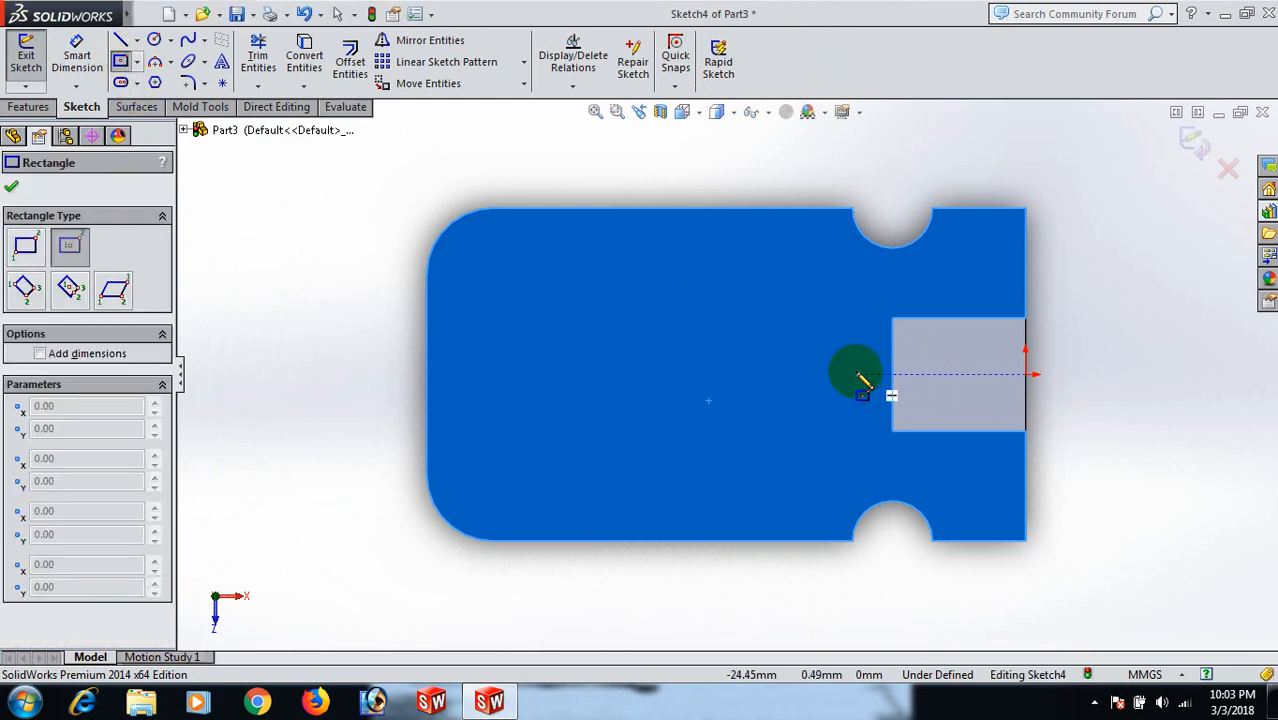
{"action": "left_click", "coordinate": [776, 375]}
{"action": "left_click", "coordinate": [813, 295]}
{"action": "right_click", "coordinate": [818, 300]}
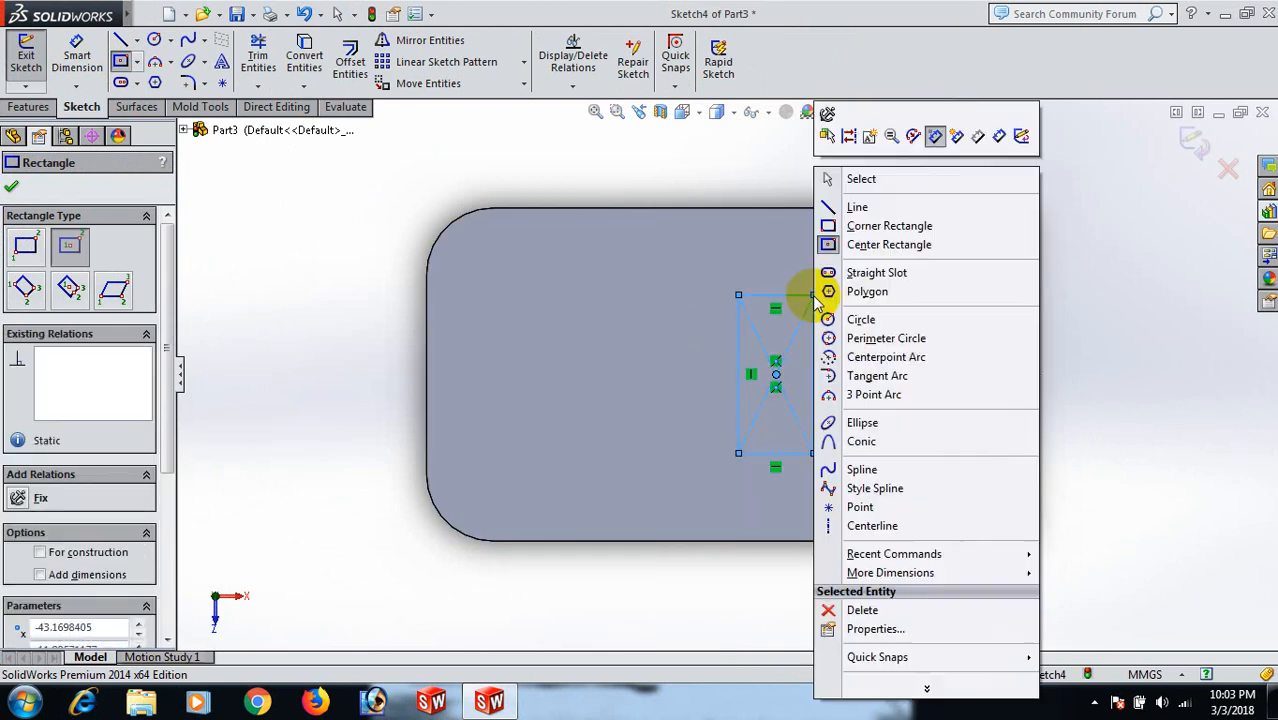
{"action": "left_click", "coordinate": [850, 178]}
- Dimension the rectangle's width along the plate's length to 20 mm
{"action": "right_click_drag", "start_coordinate": [1164, 402], "coordinate": [1141, 285]}
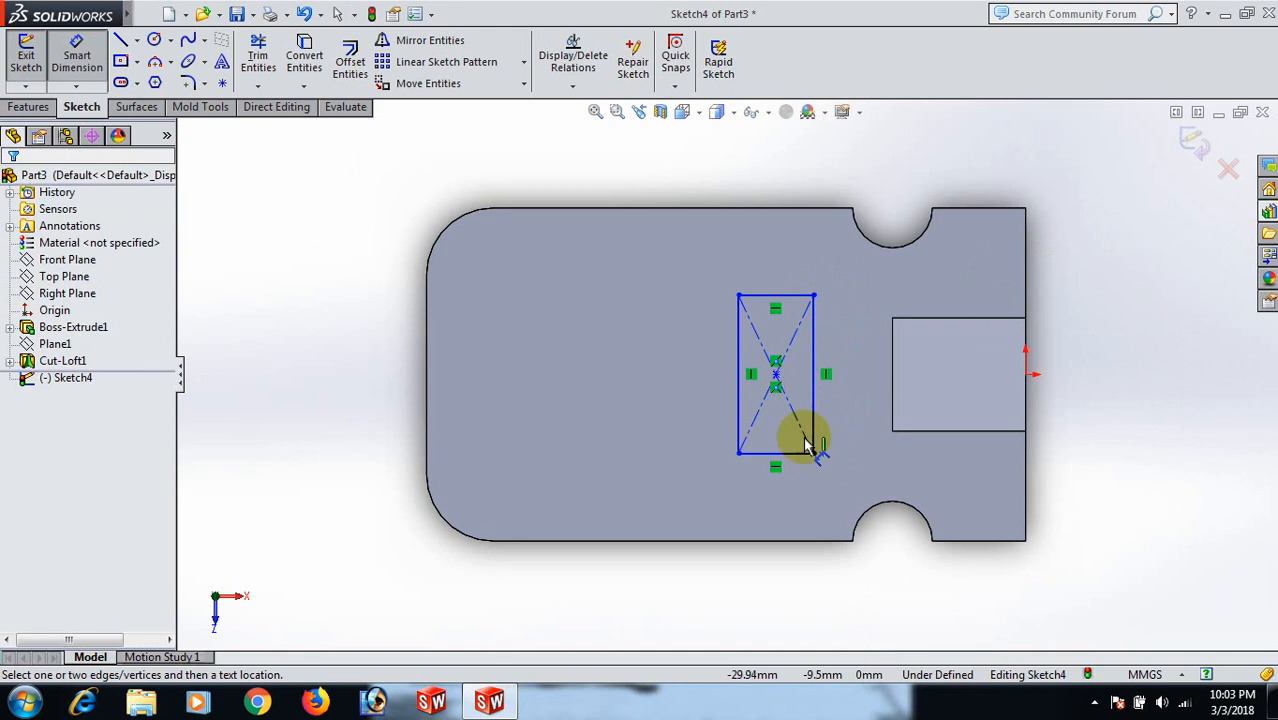
{"action": "left_click", "coordinate": [776, 453]}
{"action": "left_click", "coordinate": [793, 585]}
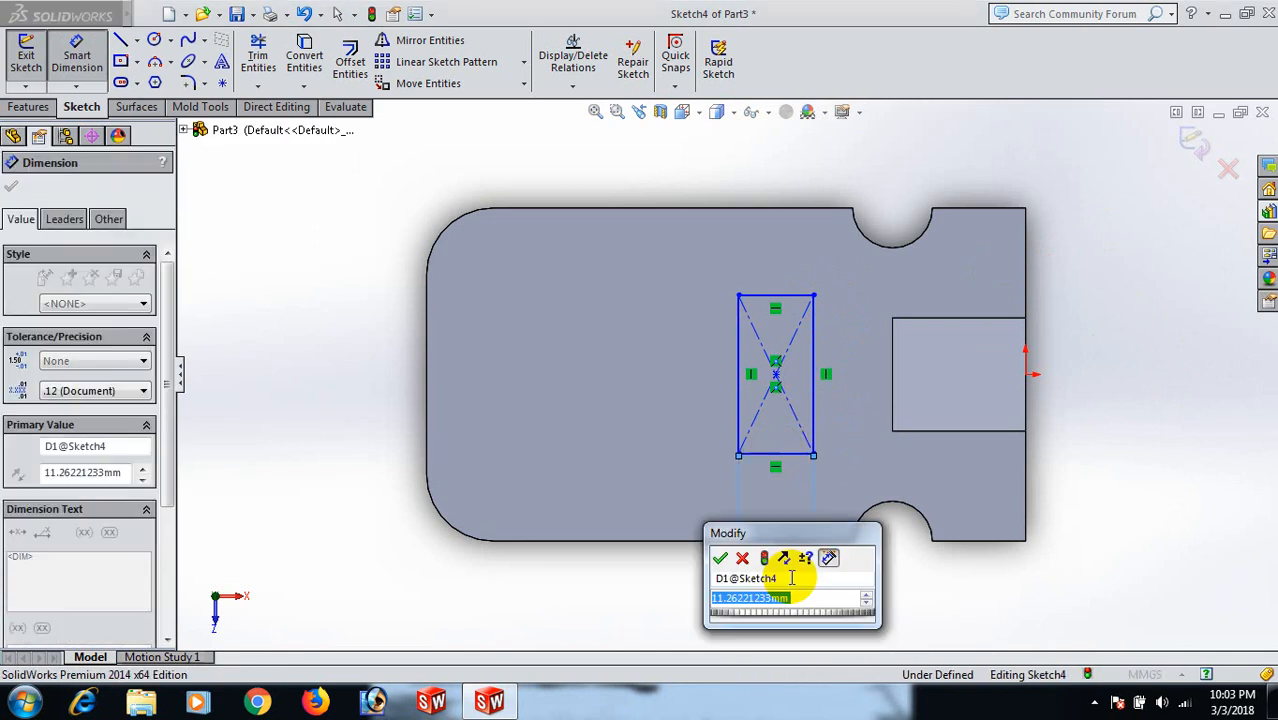
{"action": "type", "text": "20"}
{"action": "key", "text": "Return"}
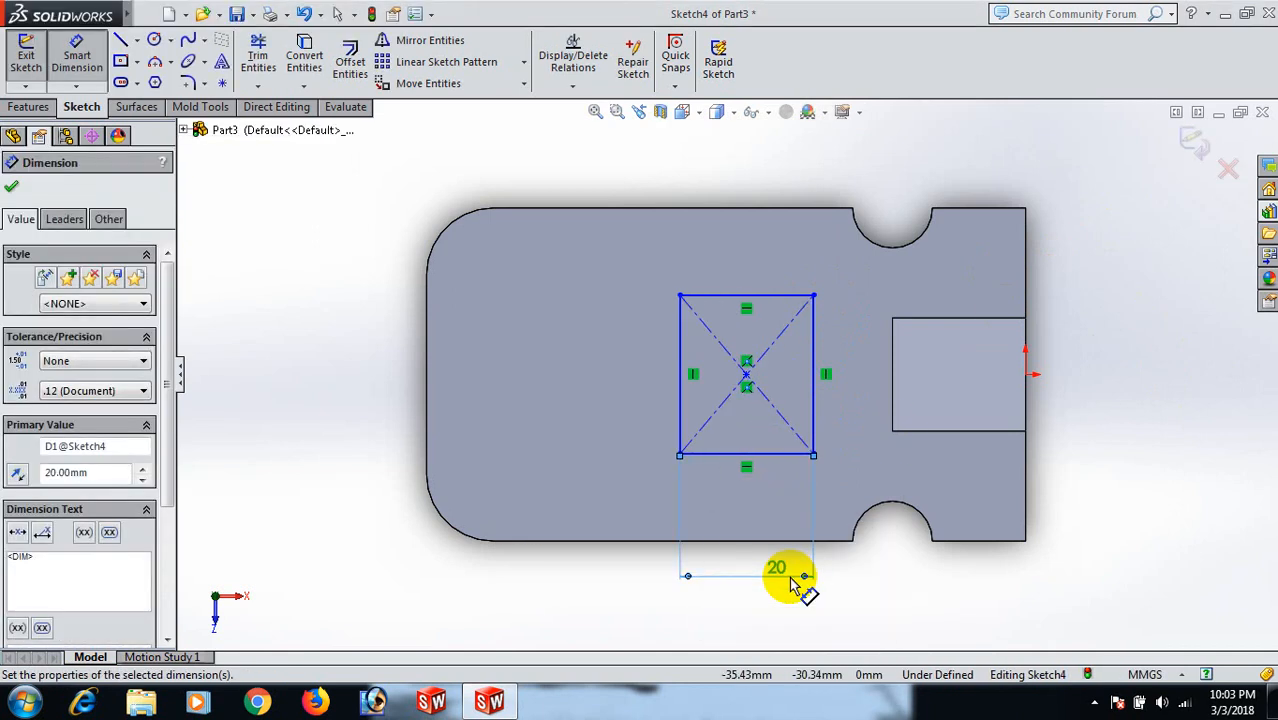
- Dimension the rectangle's height across the plate to 30 mm
{"action": "left_click", "coordinate": [815, 403]}
{"action": "left_click", "coordinate": [990, 414]}
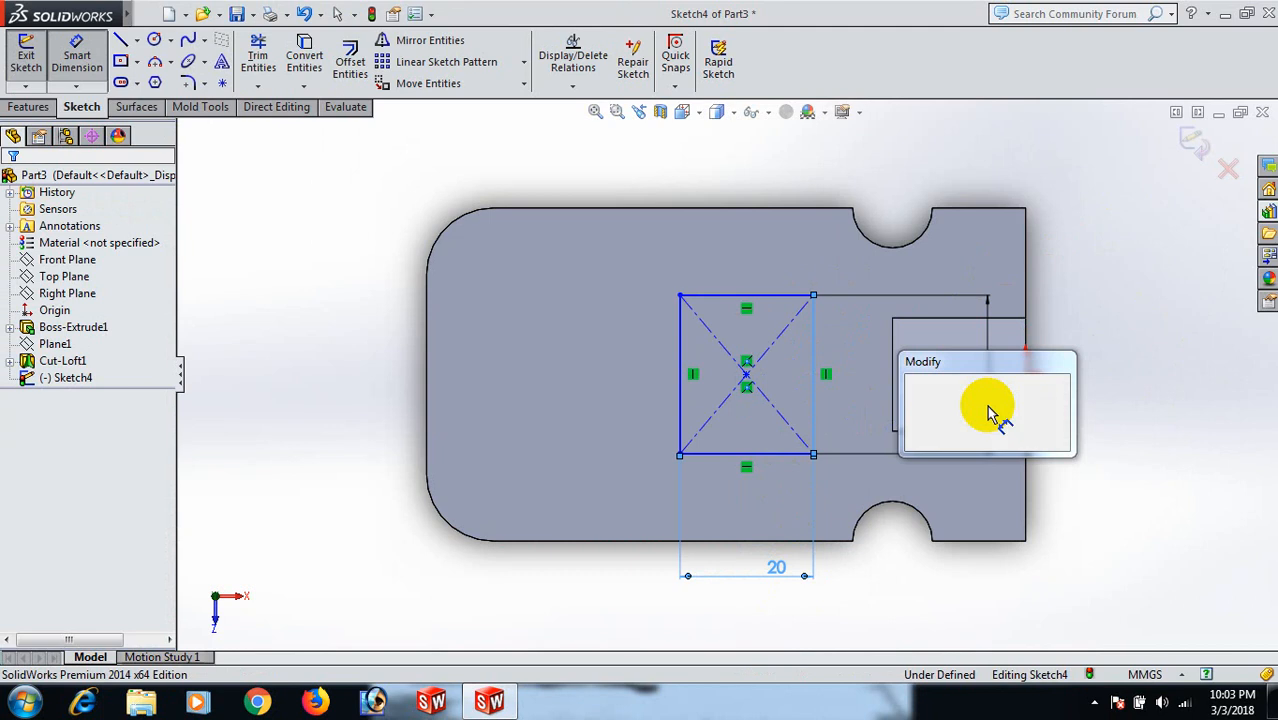
{"action": "type", "text": "30"}
{"action": "key", "text": "Return"}
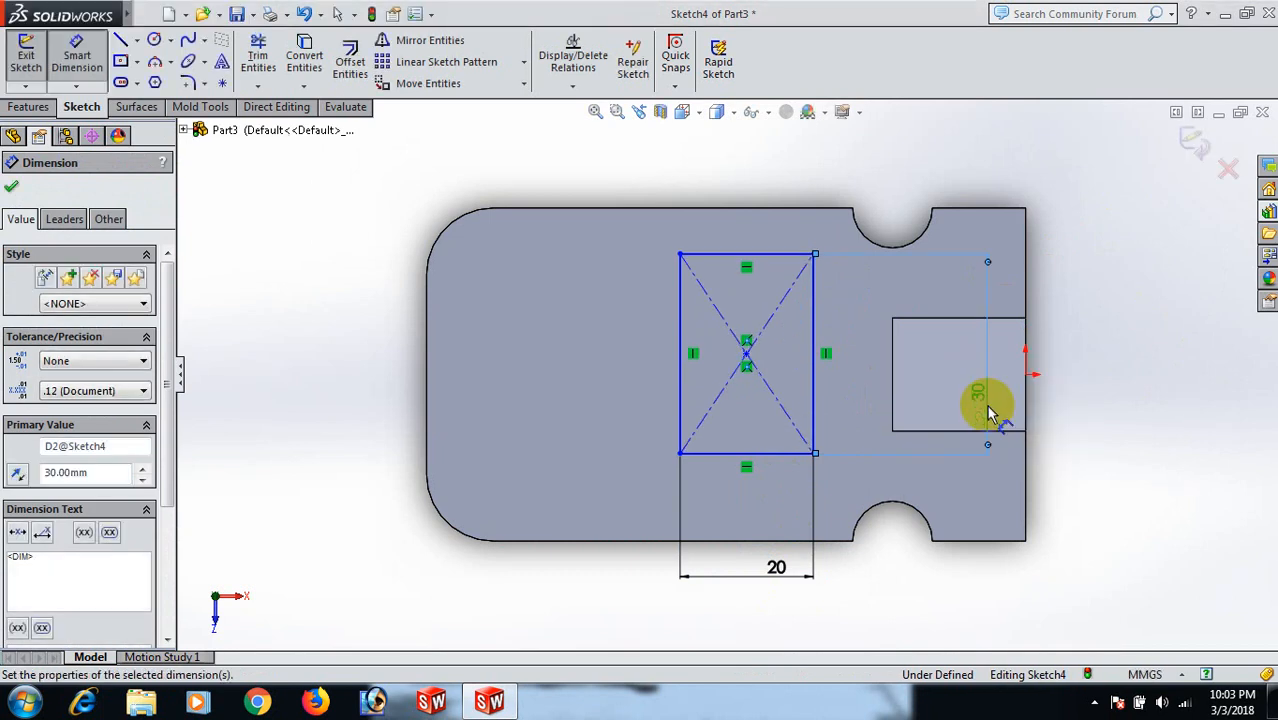
{"action": "left_click", "coordinate": [1195, 483]}
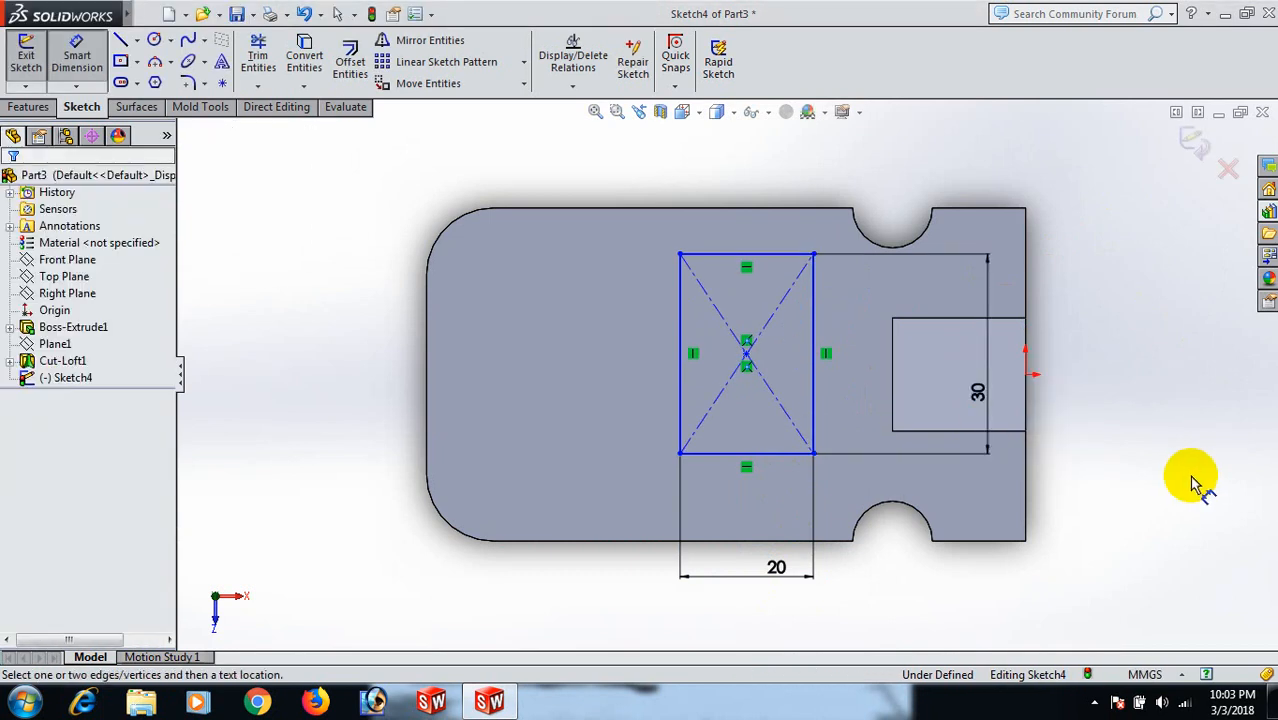
- Dimension the horizontal gap between the rectangle's corner and the sloped pocket's inner corner to 10 mm, and leave the dimension tool
{"action": "left_click", "coordinate": [814, 453]}
{"action": "left_click", "coordinate": [892, 430]}
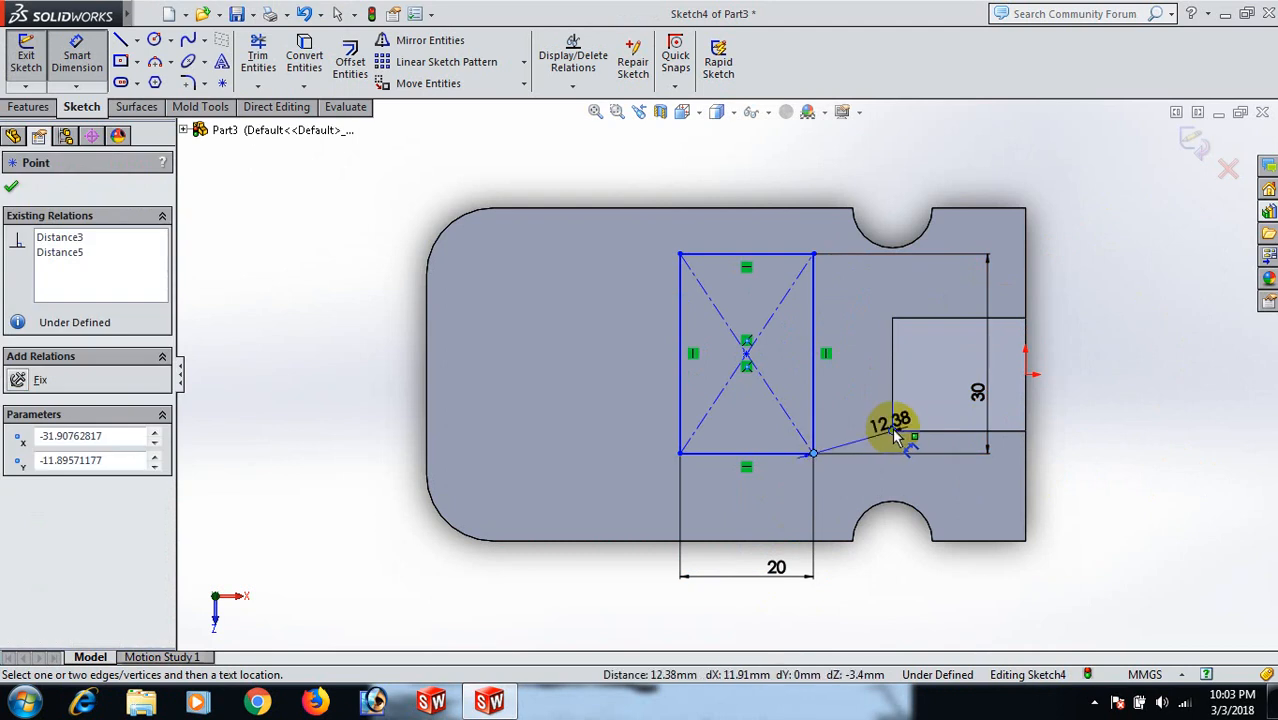
{"action": "left_click", "coordinate": [848, 589]}
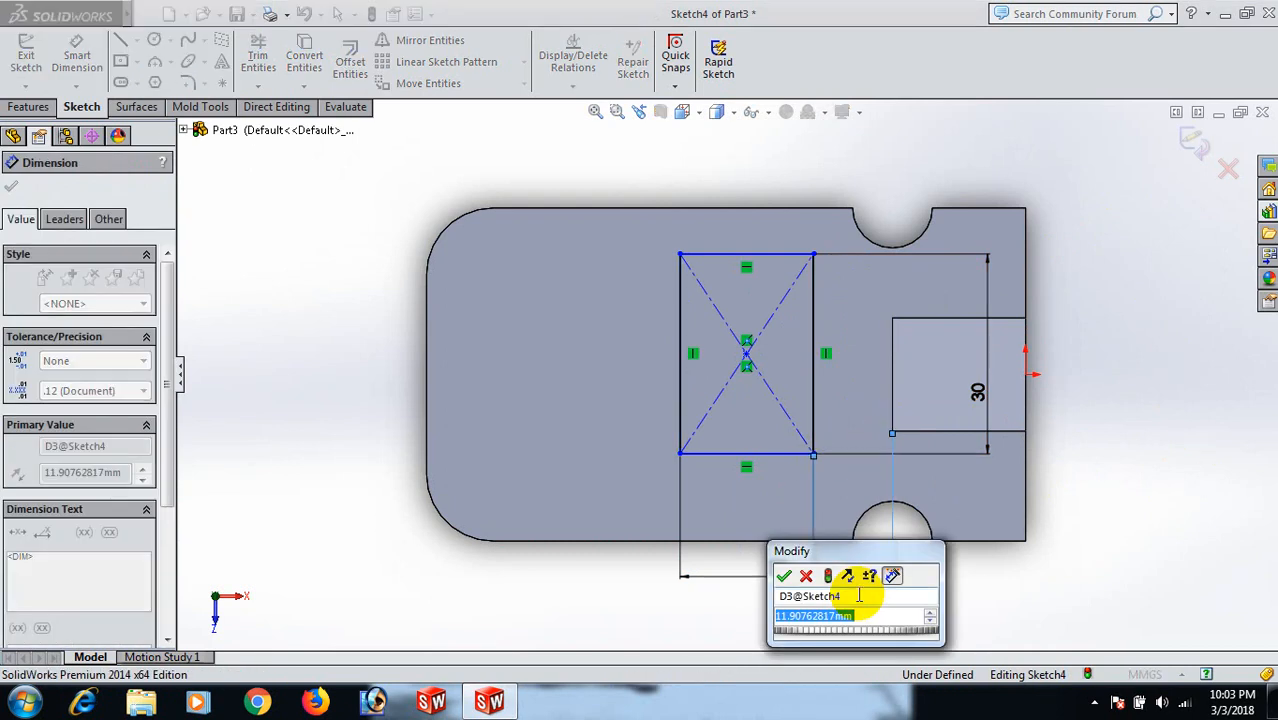
{"action": "type", "text": "10"}
{"action": "key", "text": "Return"}
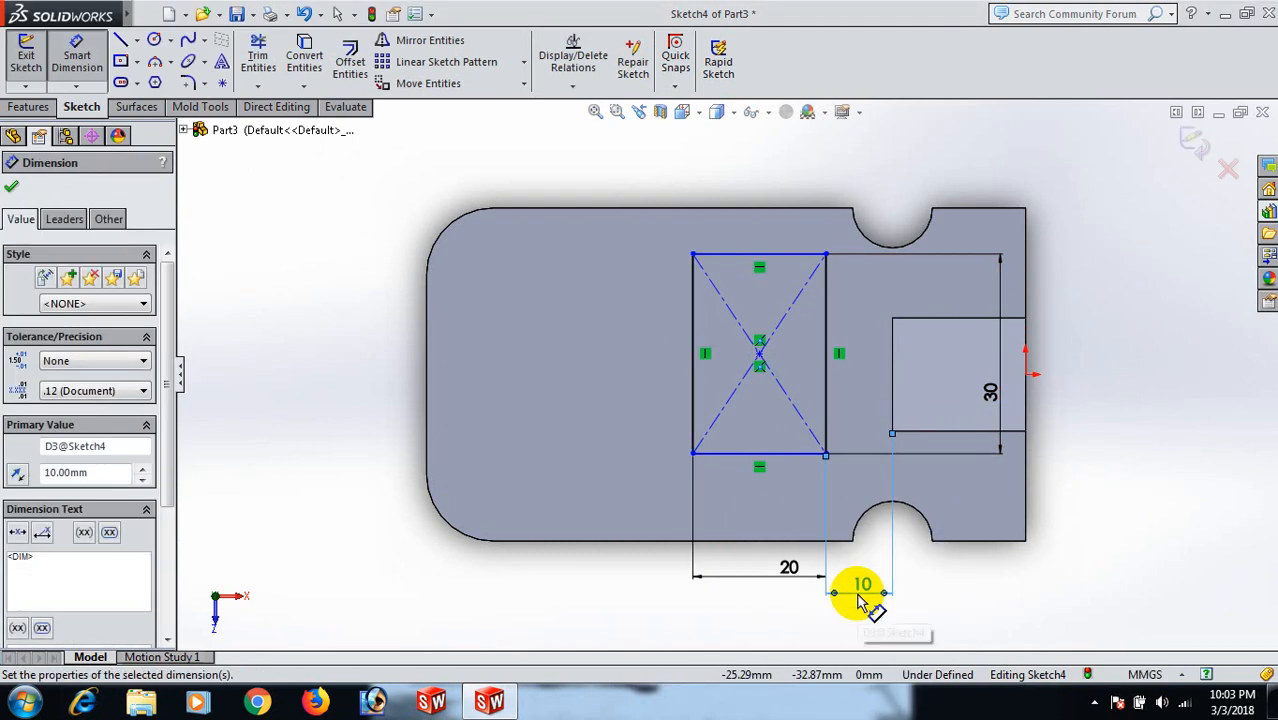
{"action": "left_click", "coordinate": [1118, 362]}
{"action": "right_click", "coordinate": [1118, 362]}
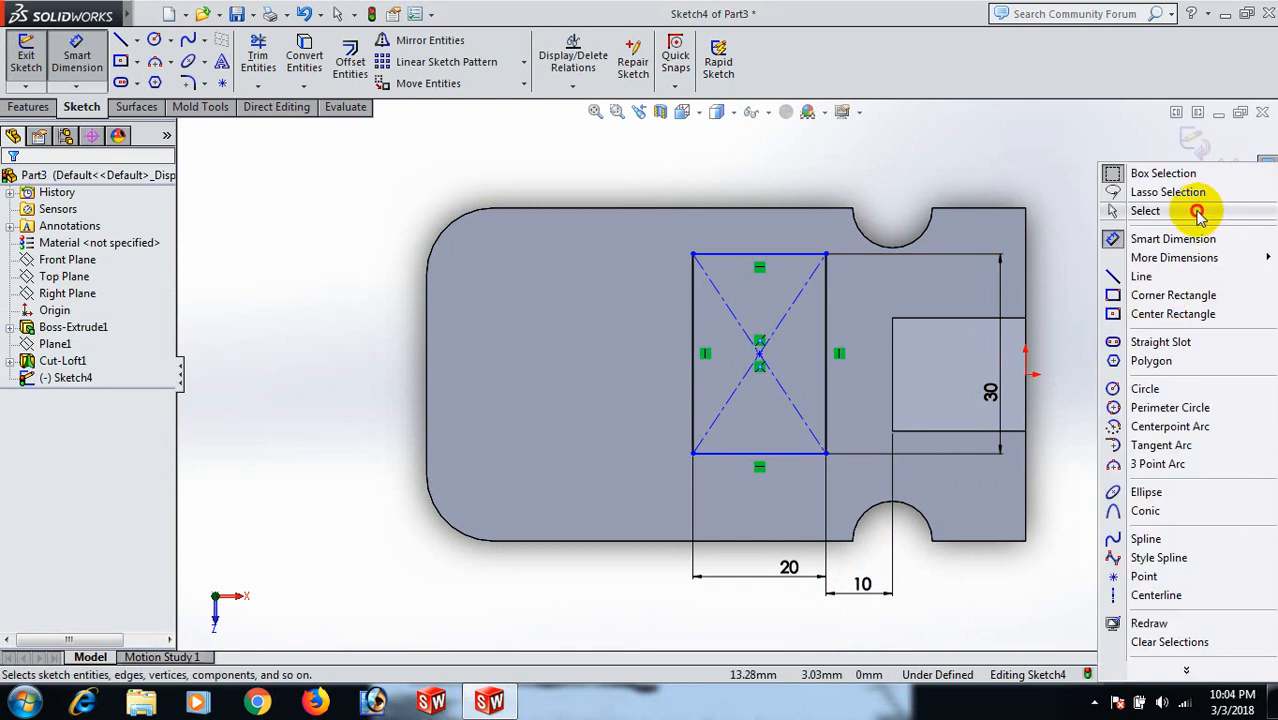
{"action": "left_click", "coordinate": [1197, 213]}
- Make the midpoint of the rectangle's side nearest the sloped pocket horizontal with the origin
{"action": "left_click", "coordinate": [826, 349]}
{"action": "right_click", "coordinate": [826, 349]}
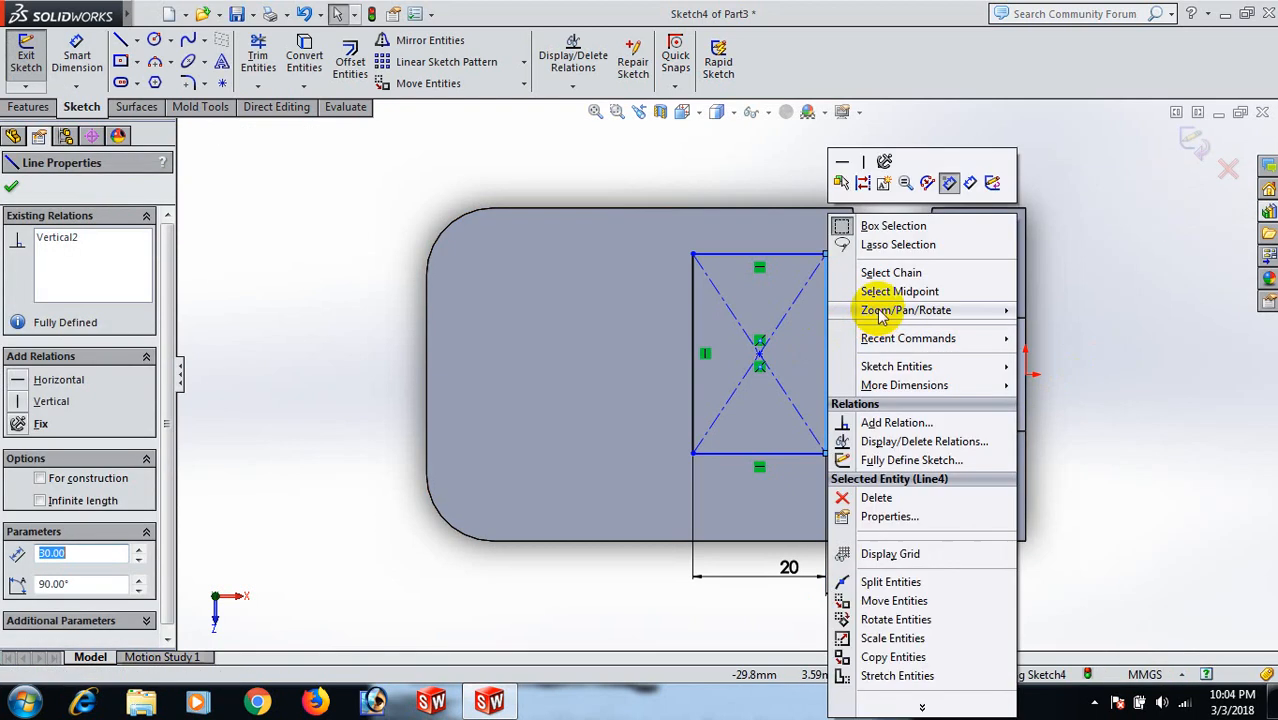
{"action": "left_click", "coordinate": [895, 291]}
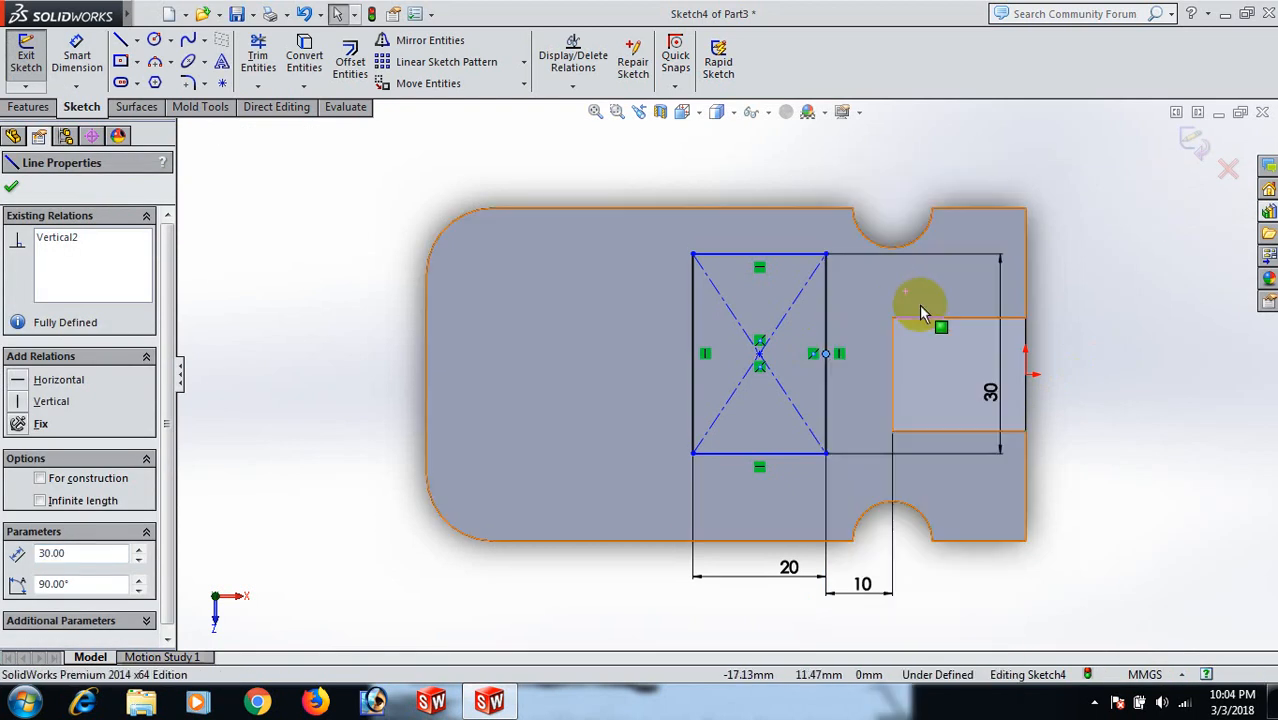
{"action": "left_click", "coordinate": [1026, 375], "text": "ctrl"}
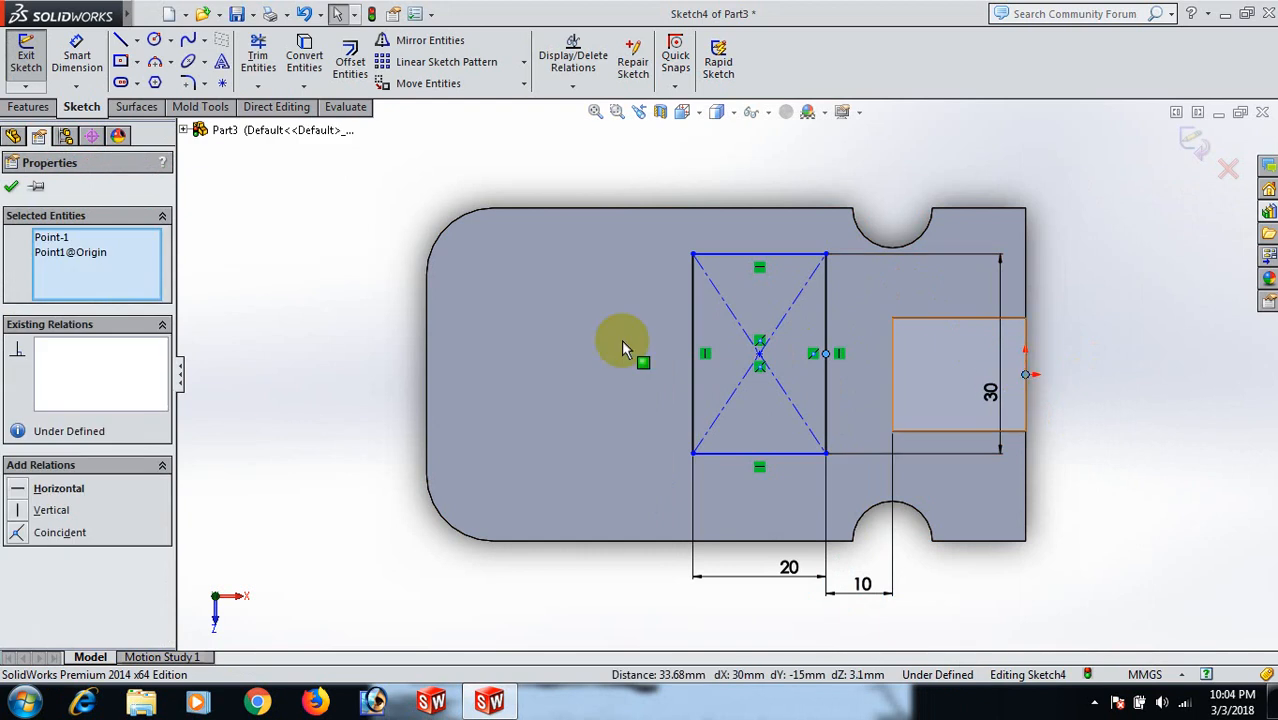
{"action": "left_click", "coordinate": [17, 489]}
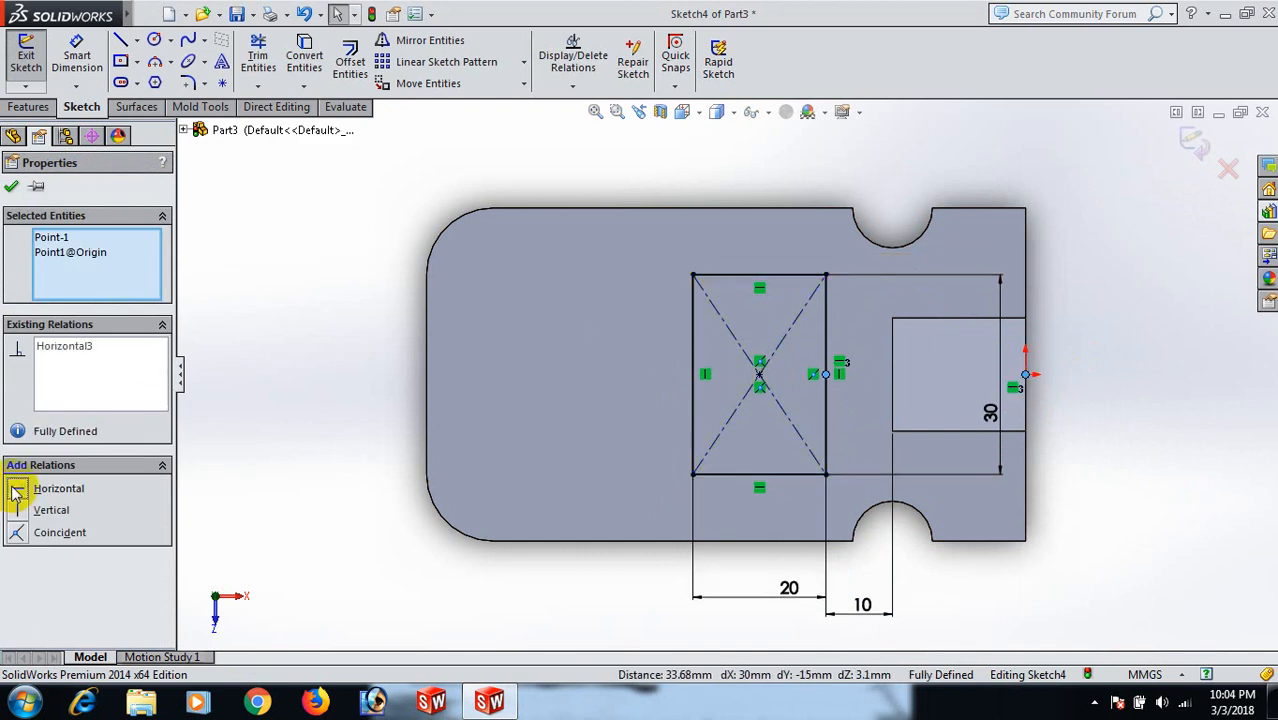
{"action": "left_click", "coordinate": [220, 360]}
- Extrude the 20 × 30 mm rectangle 10 mm upward as a boss merged with the plate
{"action": "scroll", "coordinate": [700, 440], "scroll_direction": "up", "scroll_amount": 2}
{"action": "middle_click_drag", "start_coordinate": [994, 470], "coordinate": [1050, 359]}
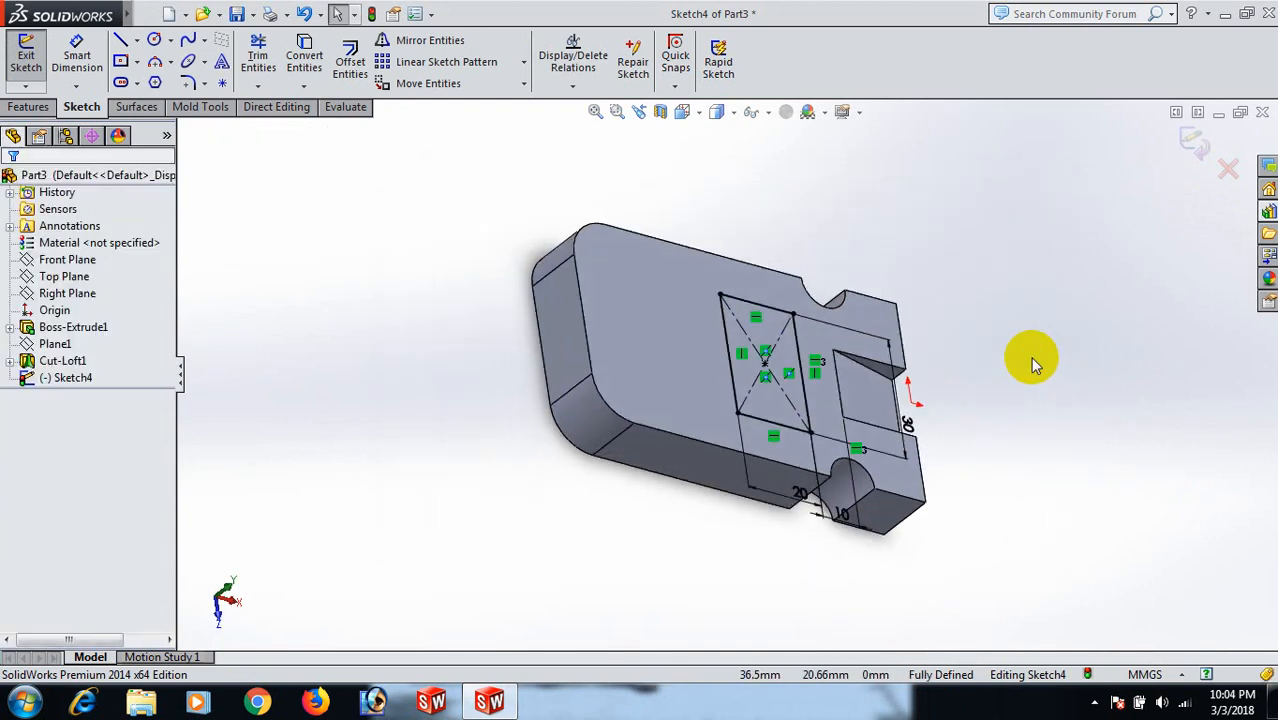
{"action": "middle_click_drag", "start_coordinate": [930, 382], "coordinate": [924, 333]}
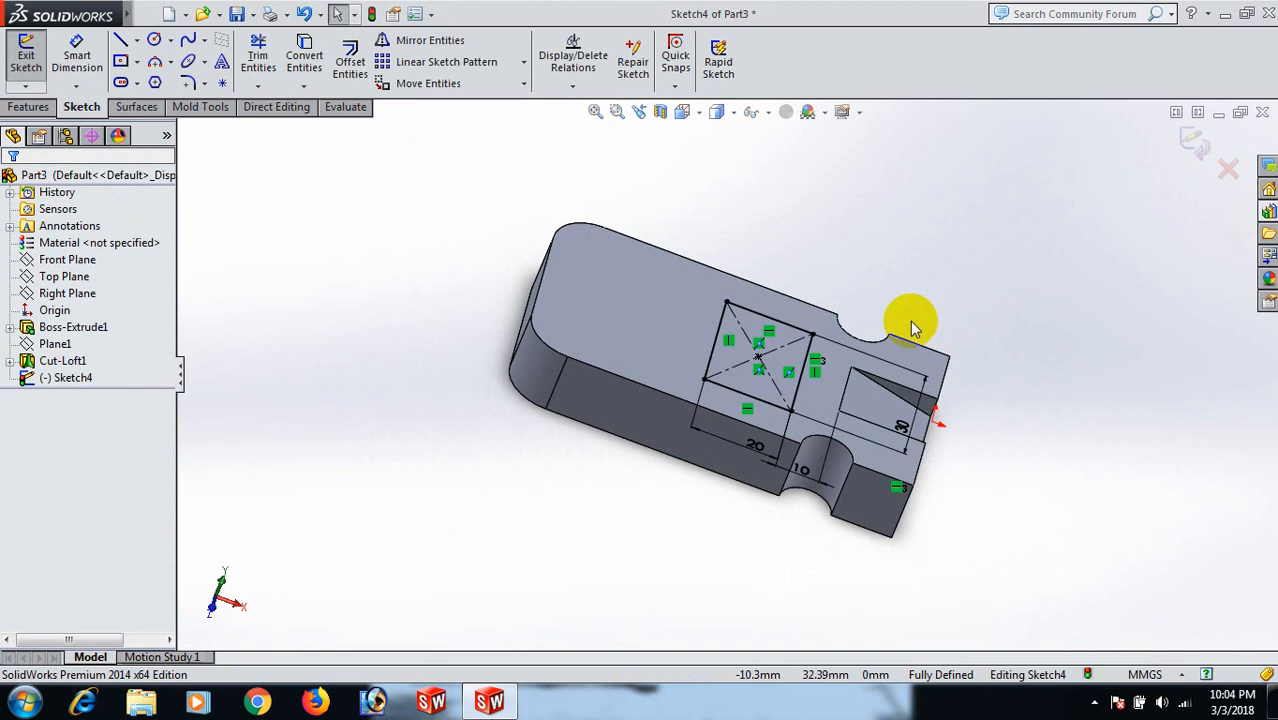
{"action": "left_click", "coordinate": [27, 106]}
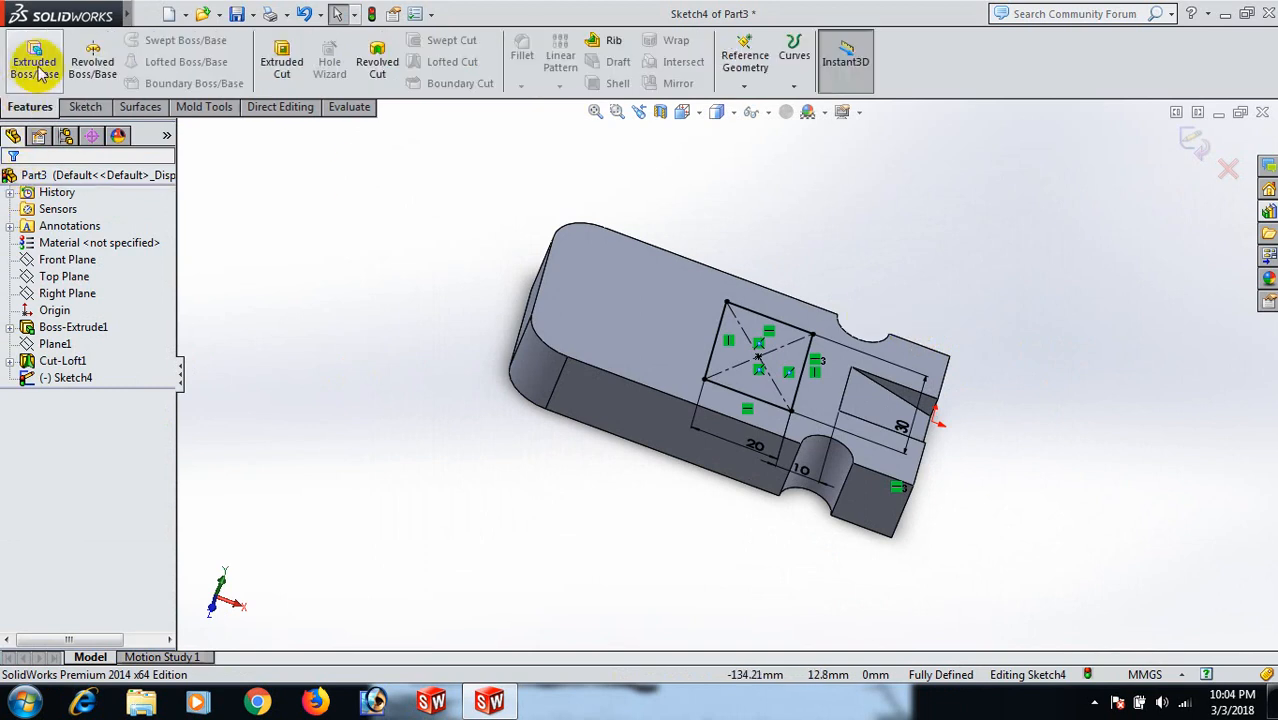
{"action": "left_click", "coordinate": [36, 74]}
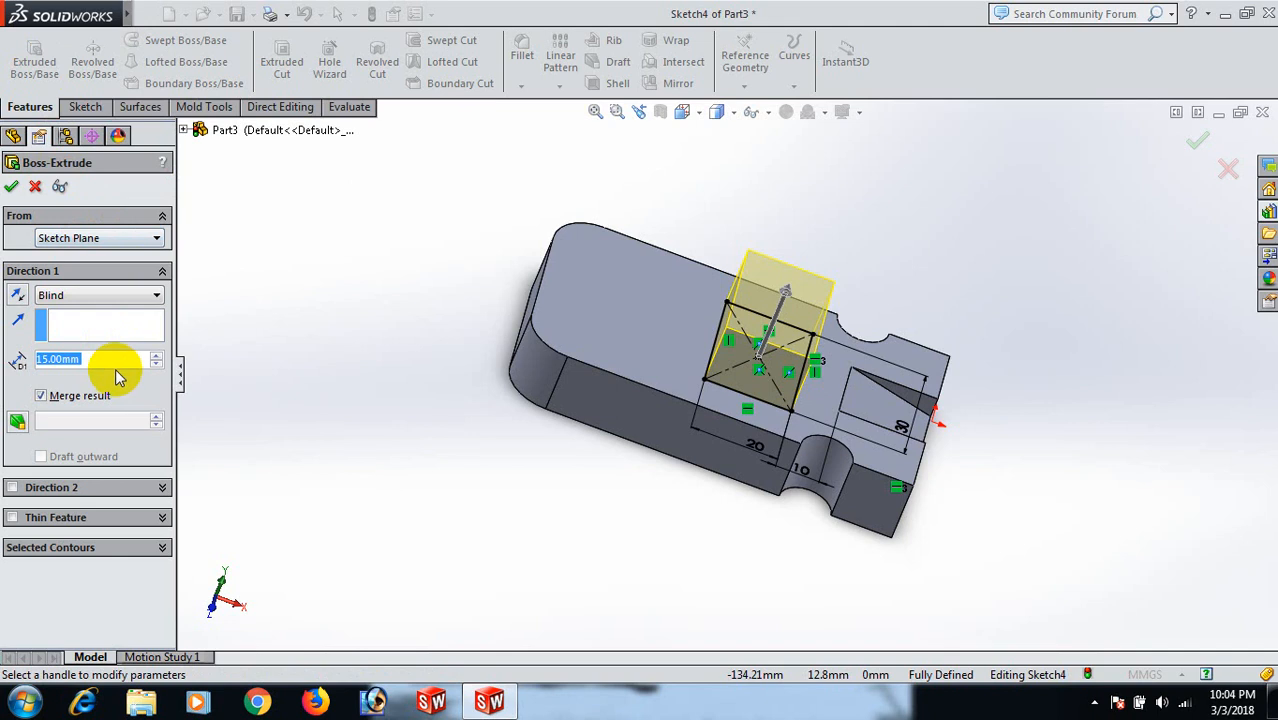
{"action": "type", "text": "10"}
{"action": "key", "text": "Return"}
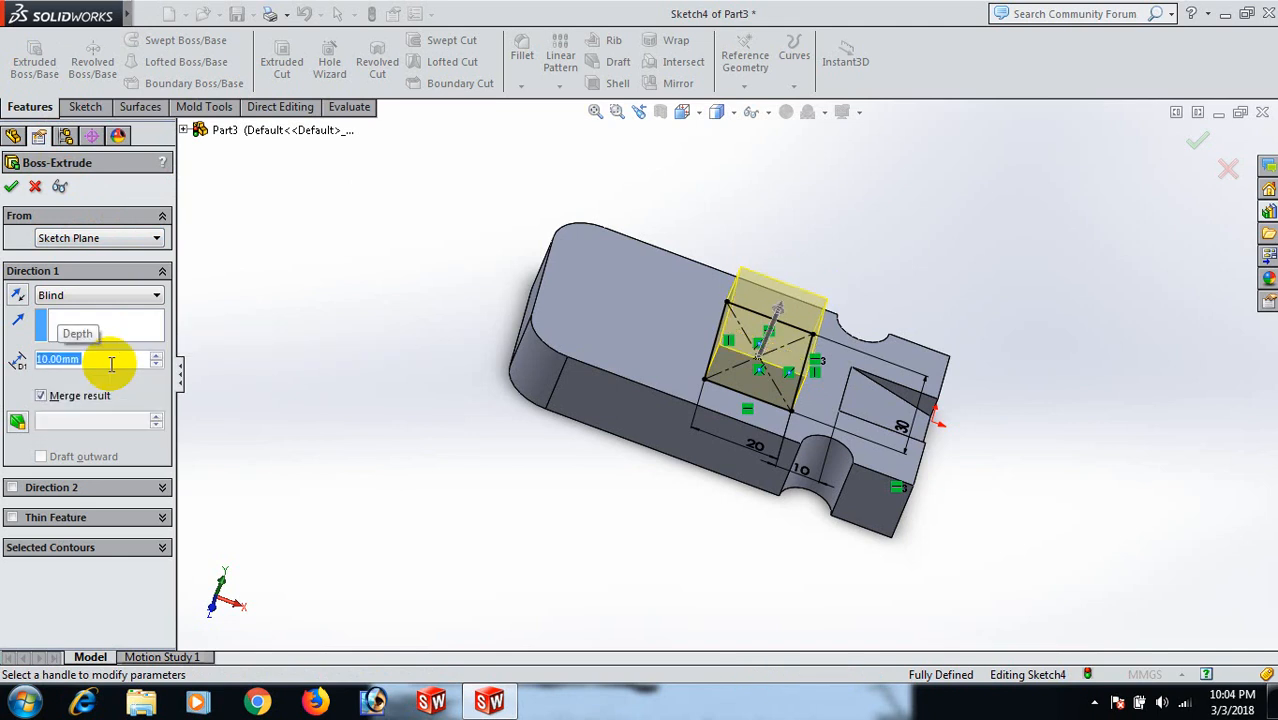
{"action": "left_click", "coordinate": [13, 187]}
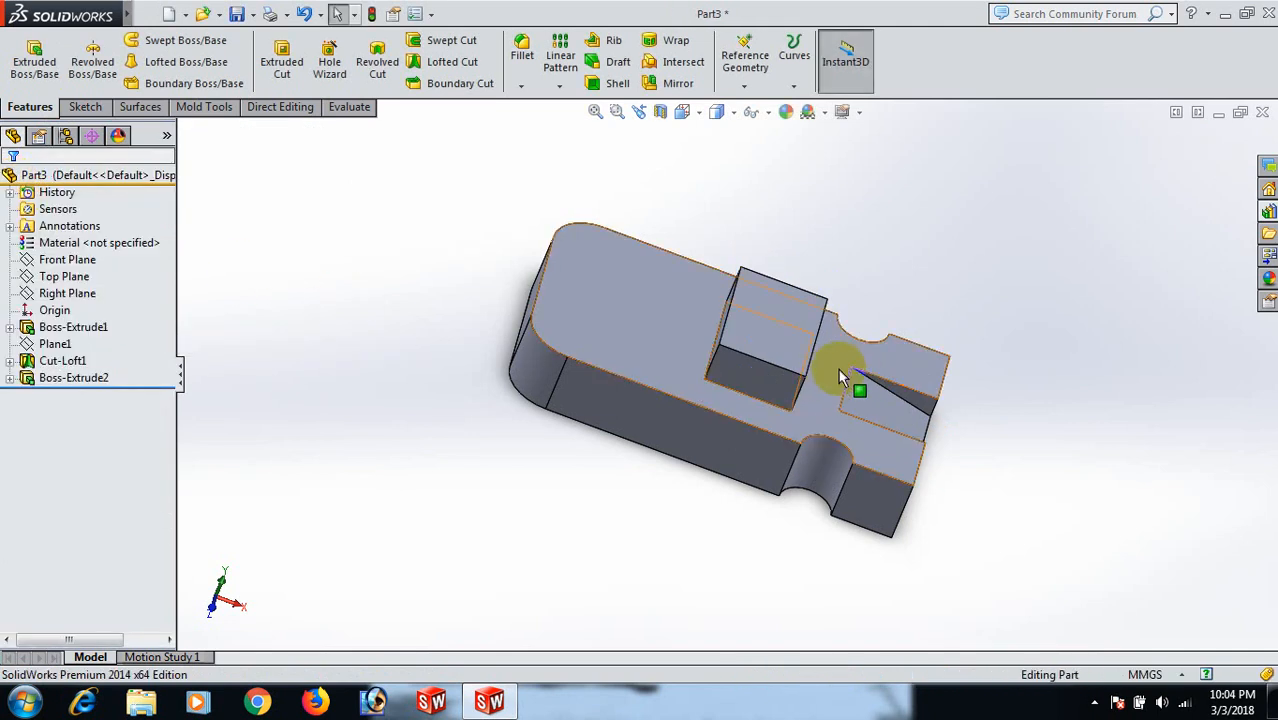
- Start a new sketch on the raised block's 20 mm wide side face, the one facing the plate's long side
{"action": "left_click", "coordinate": [800, 362]}
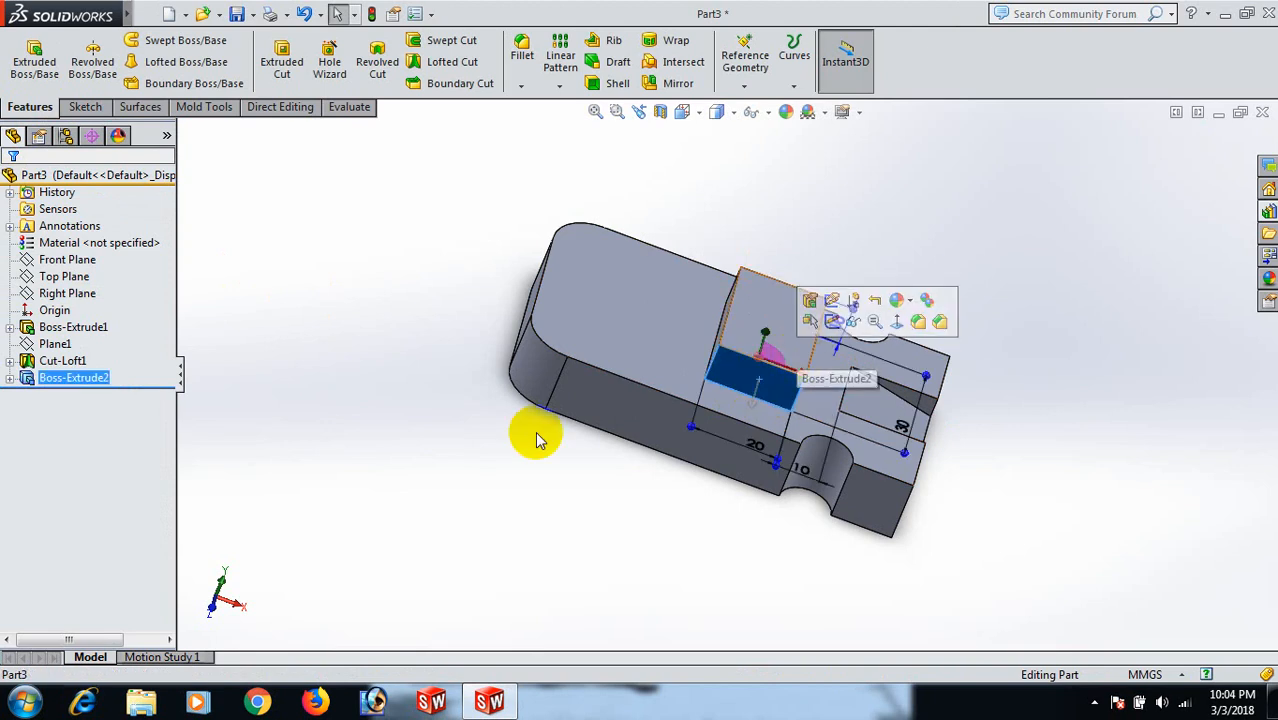
{"action": "mouse_move", "coordinate": [3, 8]}
{"action": "left_click", "coordinate": [217, 13]}
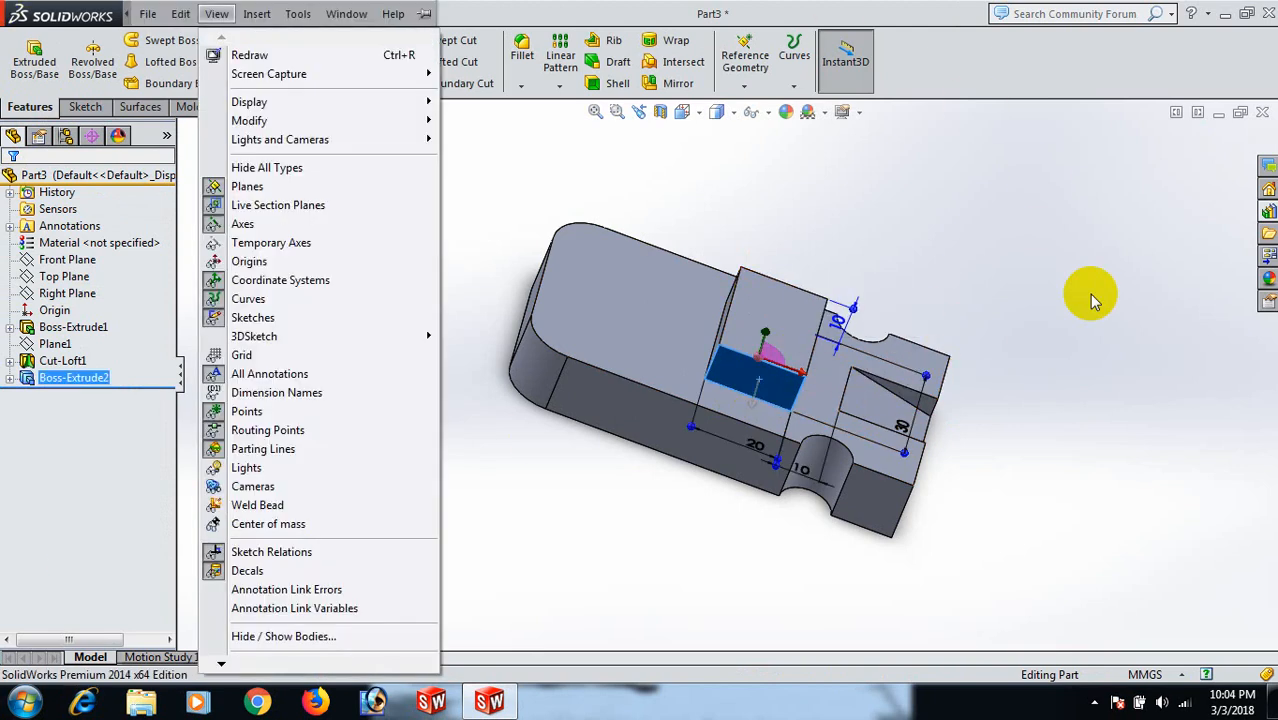
{"action": "left_click", "coordinate": [1053, 363]}
{"action": "left_click", "coordinate": [765, 385]}
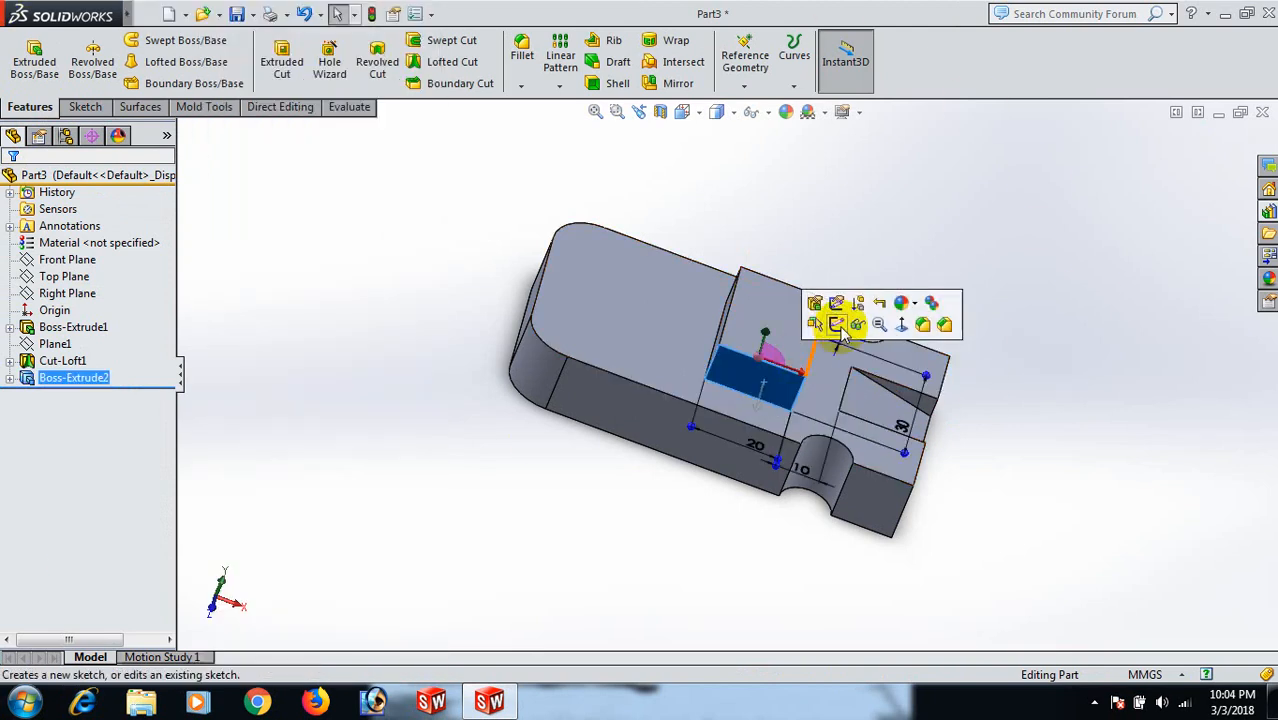
{"action": "left_click", "coordinate": [840, 330]}
{"action": "key", "text": "space"}
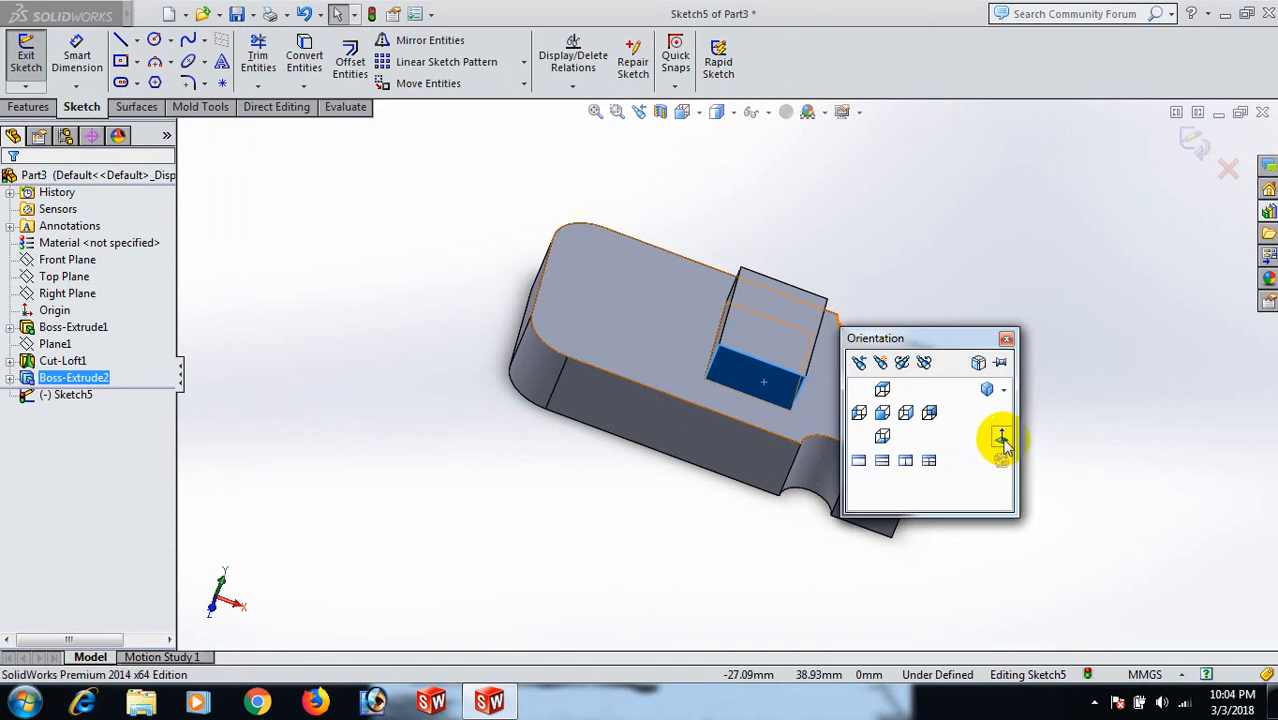
{"action": "left_click", "coordinate": [998, 434]}
- Sketch a closed triangle from about 2 mm above the plate on the face's rounded-end edge to the opposite upper corner, along the upper edge and back
{"action": "key", "text": "l"}
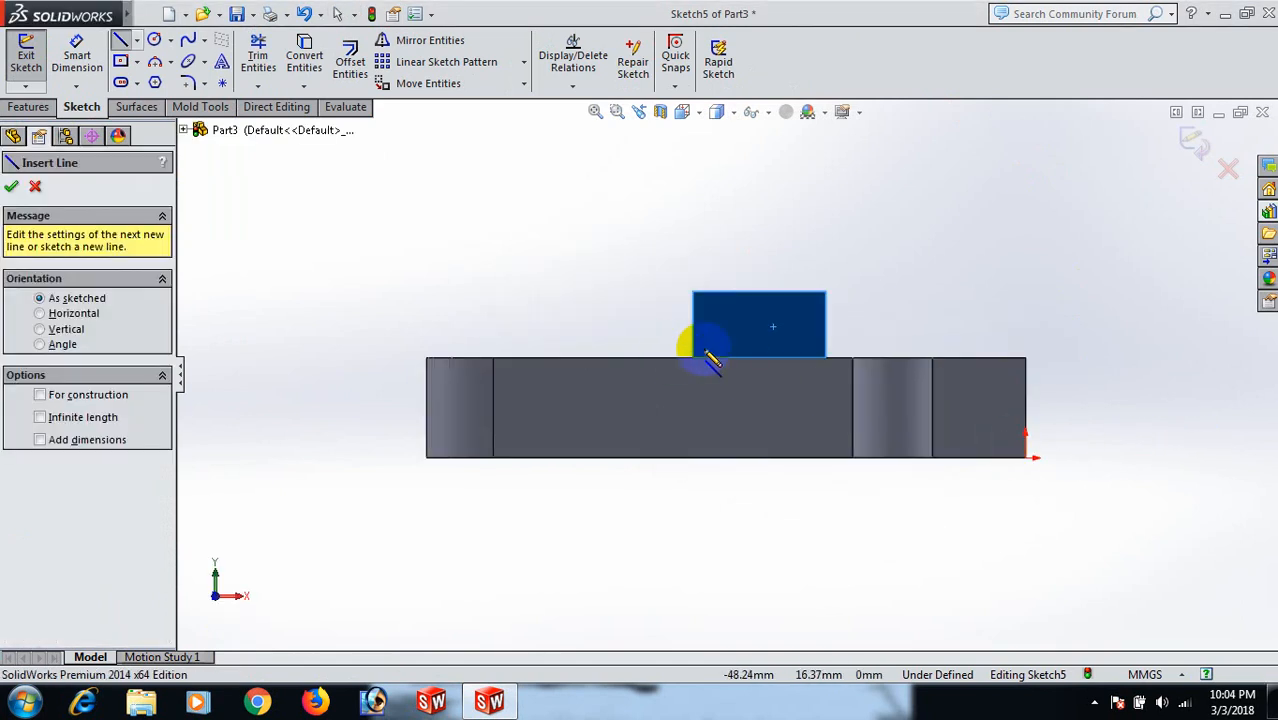
{"action": "left_click", "coordinate": [693, 344]}
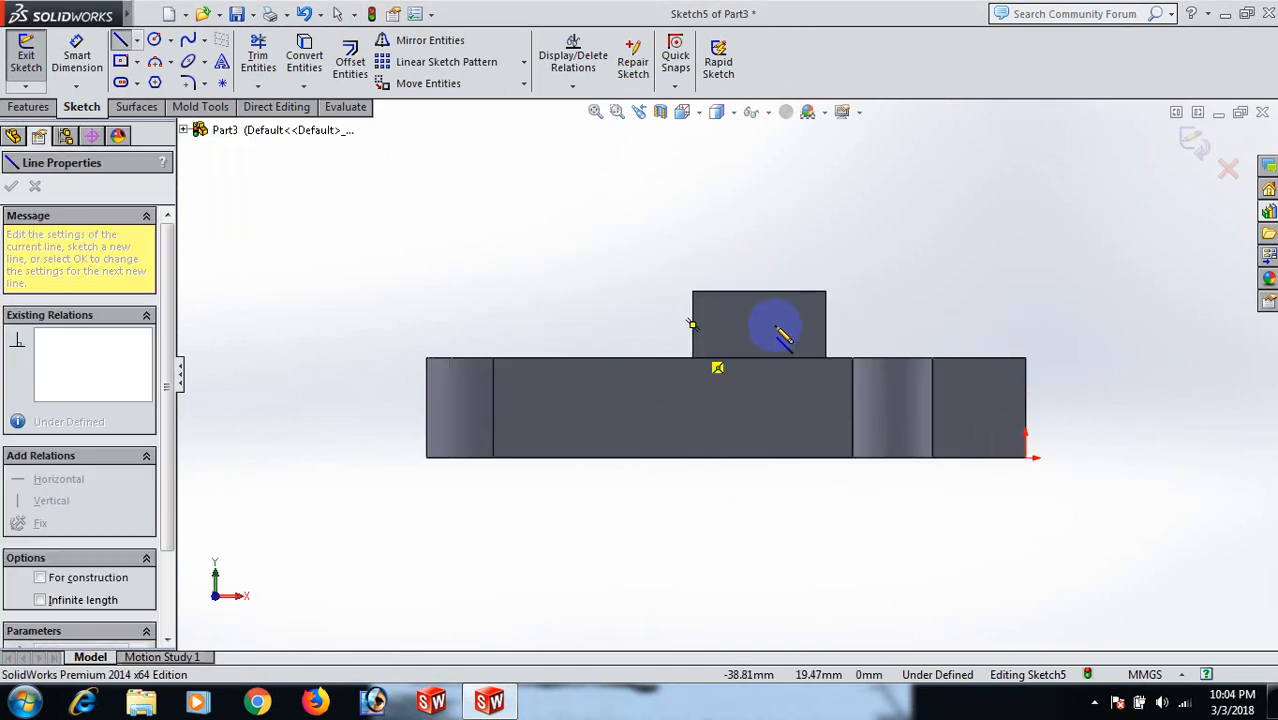
{"action": "left_click", "coordinate": [825, 293]}
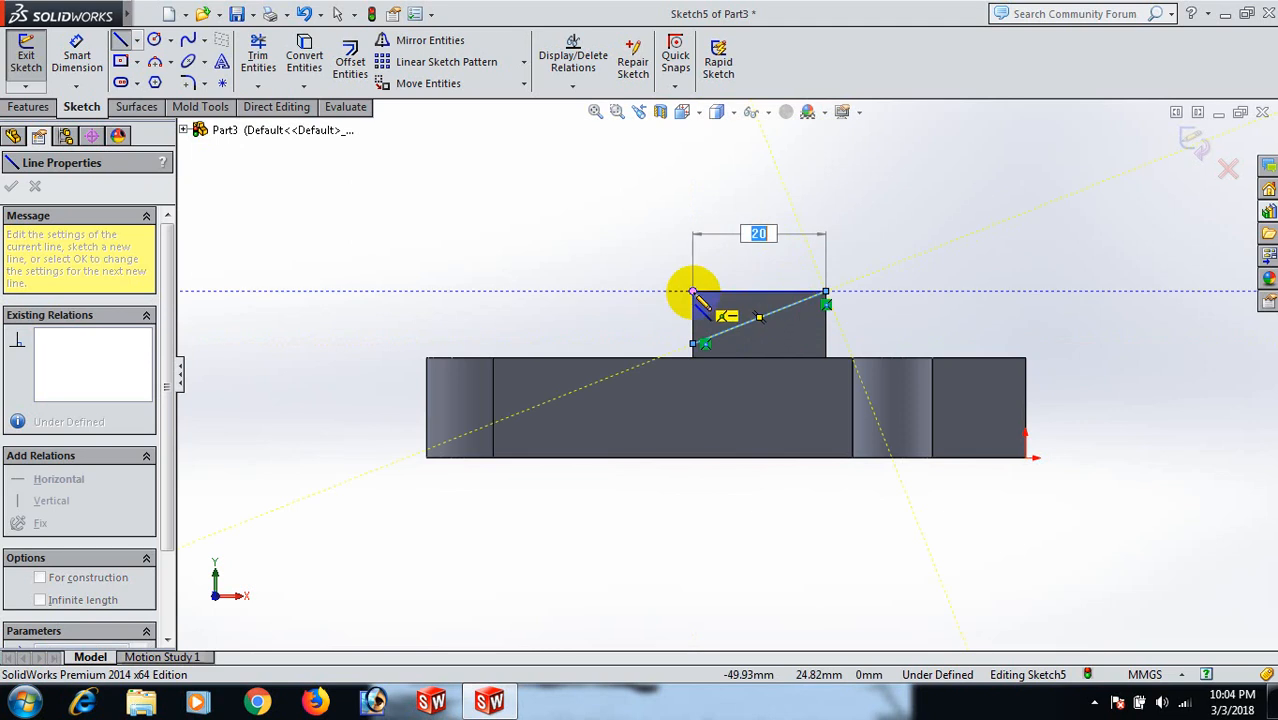
{"action": "left_click", "coordinate": [693, 344]}
{"action": "right_click", "coordinate": [692, 340]}
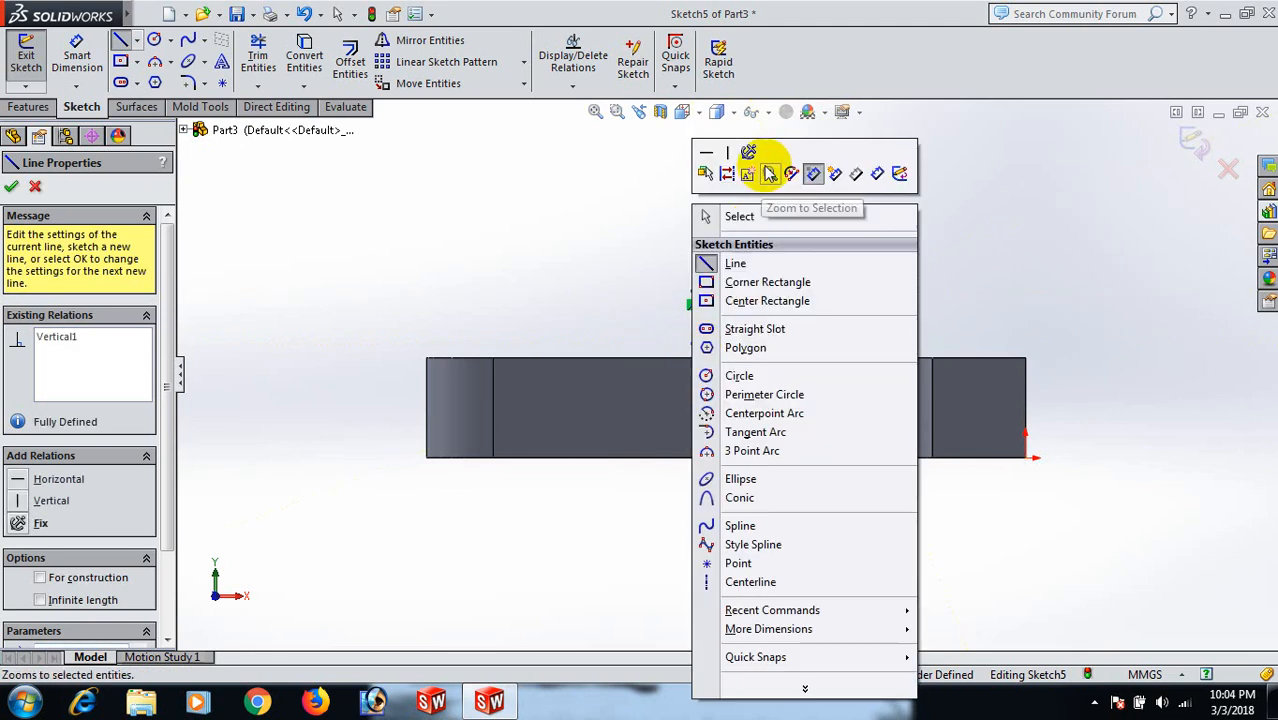
{"action": "left_click", "coordinate": [740, 216]}
- Dimension the triangle's lowest point 1 mm above the plate's top face, and leave the dimension tool
{"action": "right_click_drag", "start_coordinate": [622, 262], "coordinate": [602, 143]}
{"action": "scroll", "coordinate": [707, 348], "scroll_direction": "down", "scroll_amount": 3}
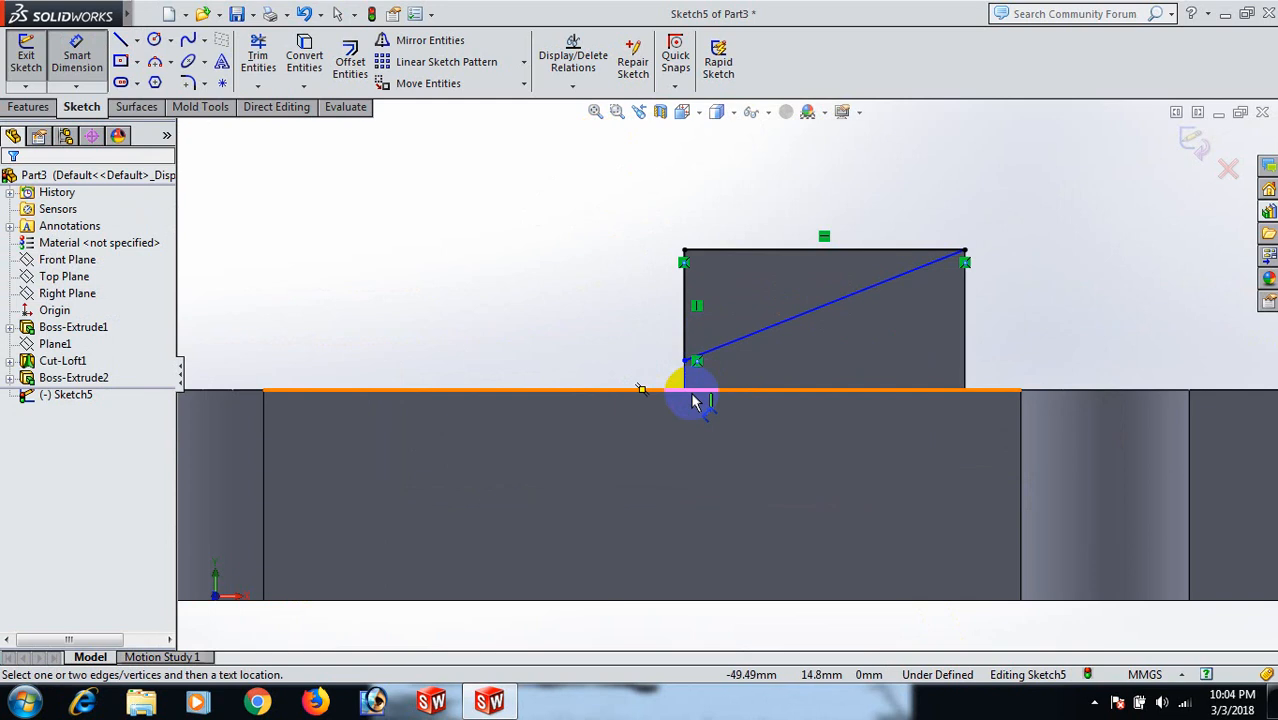
{"action": "left_click", "coordinate": [684, 363]}
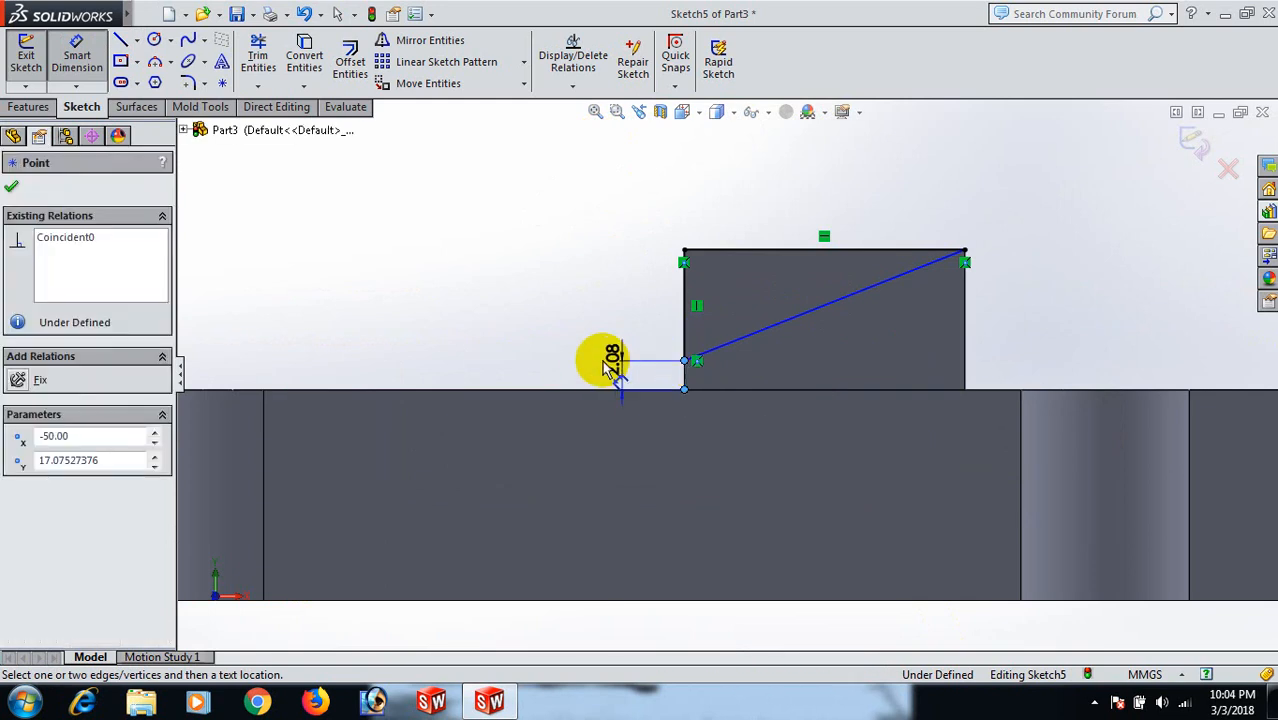
{"action": "left_click", "coordinate": [588, 363]}
{"action": "type", "text": "1"}
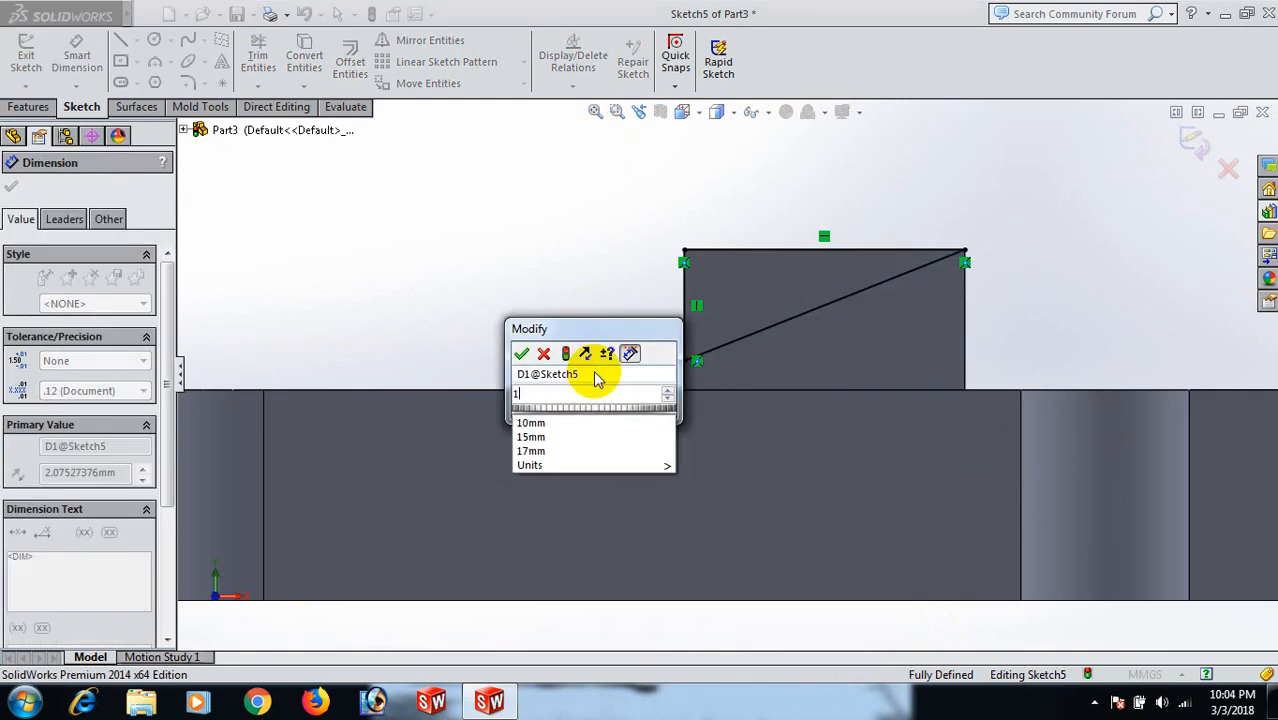
{"action": "key", "text": "Return"}
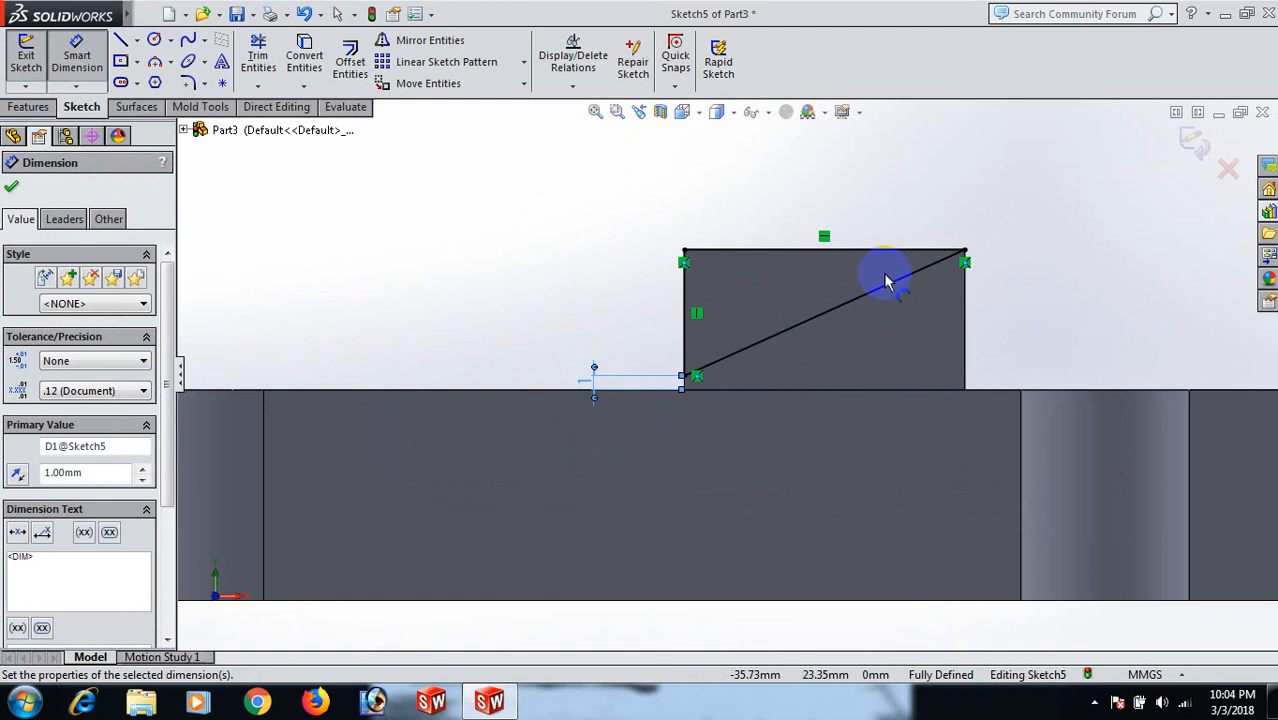
{"action": "left_click", "coordinate": [1074, 283]}
{"action": "right_click", "coordinate": [1075, 283]}
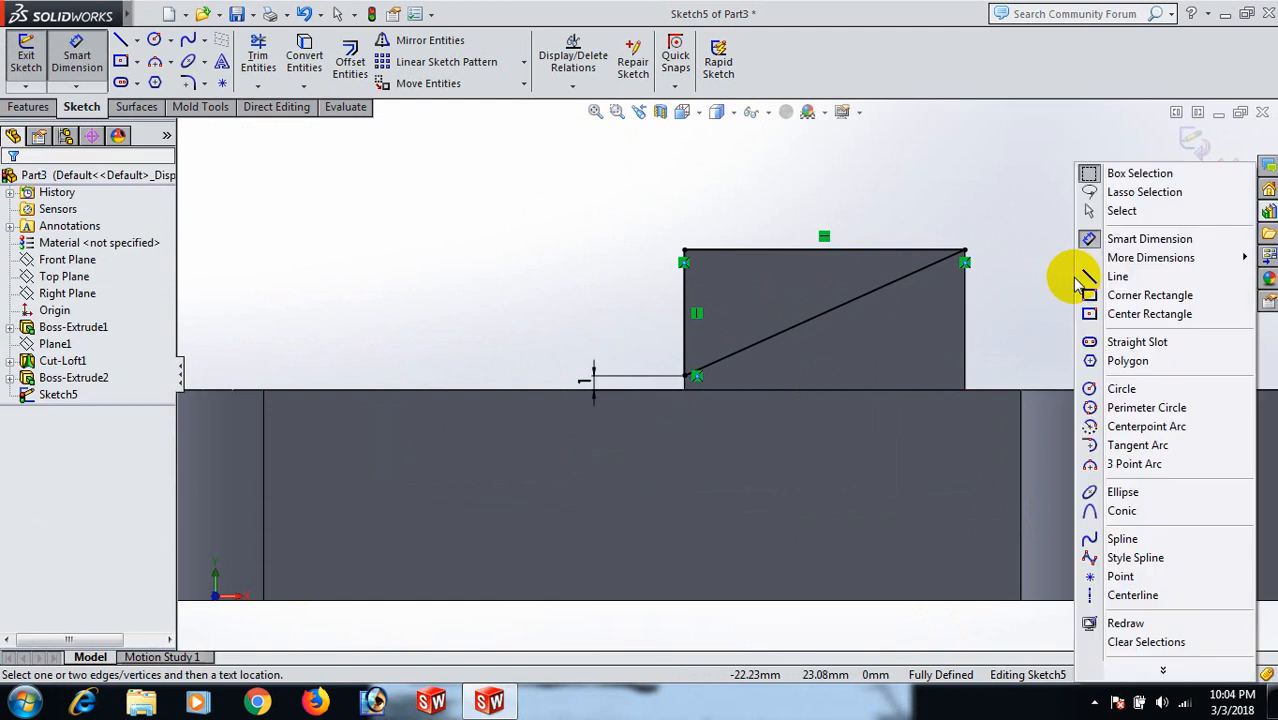
{"action": "left_click", "coordinate": [1130, 211]}
- Cut the triangle Through All across the raised block to leave a wedge
{"action": "key", "text": "ctrl+7"}
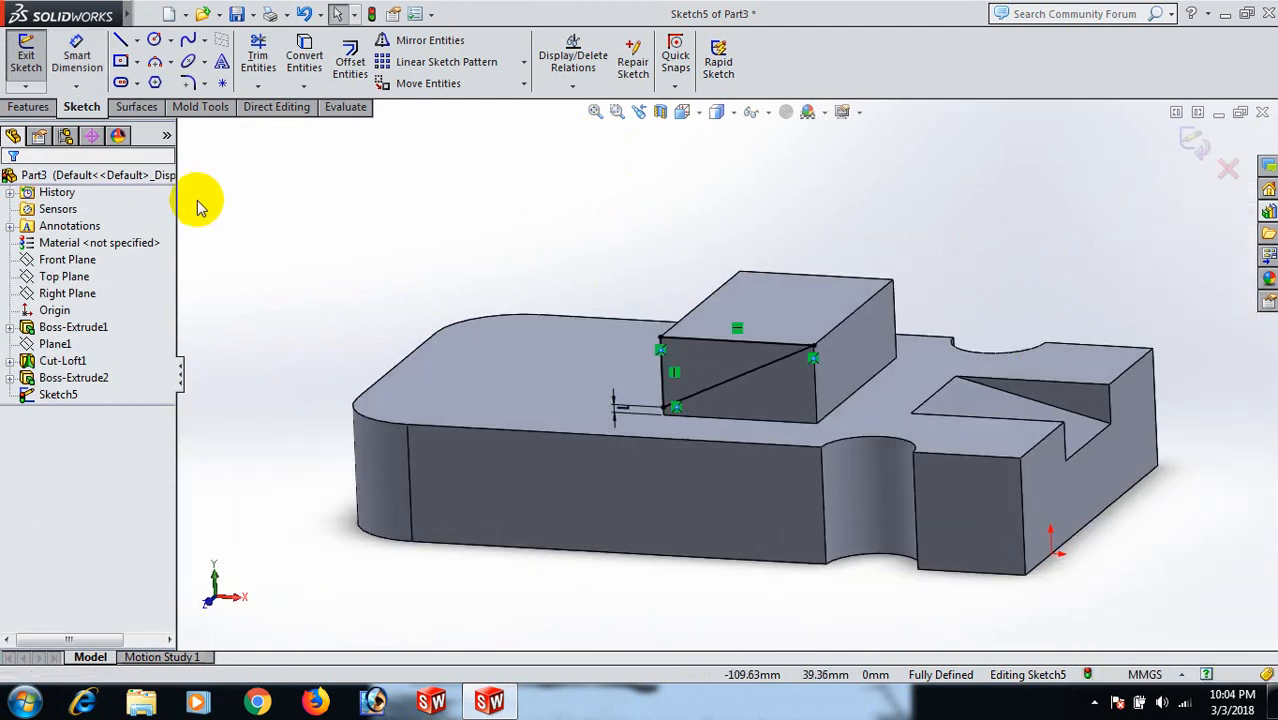
{"action": "left_click", "coordinate": [33, 108]}
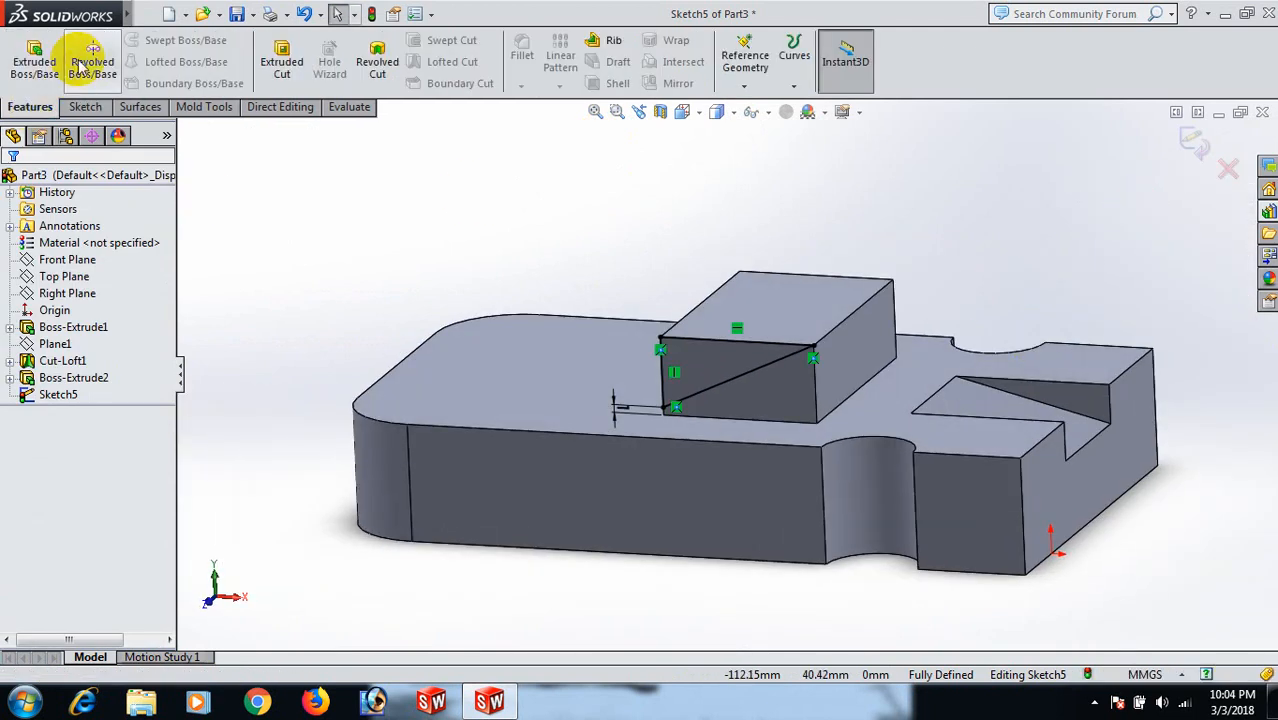
{"action": "left_click", "coordinate": [283, 66]}
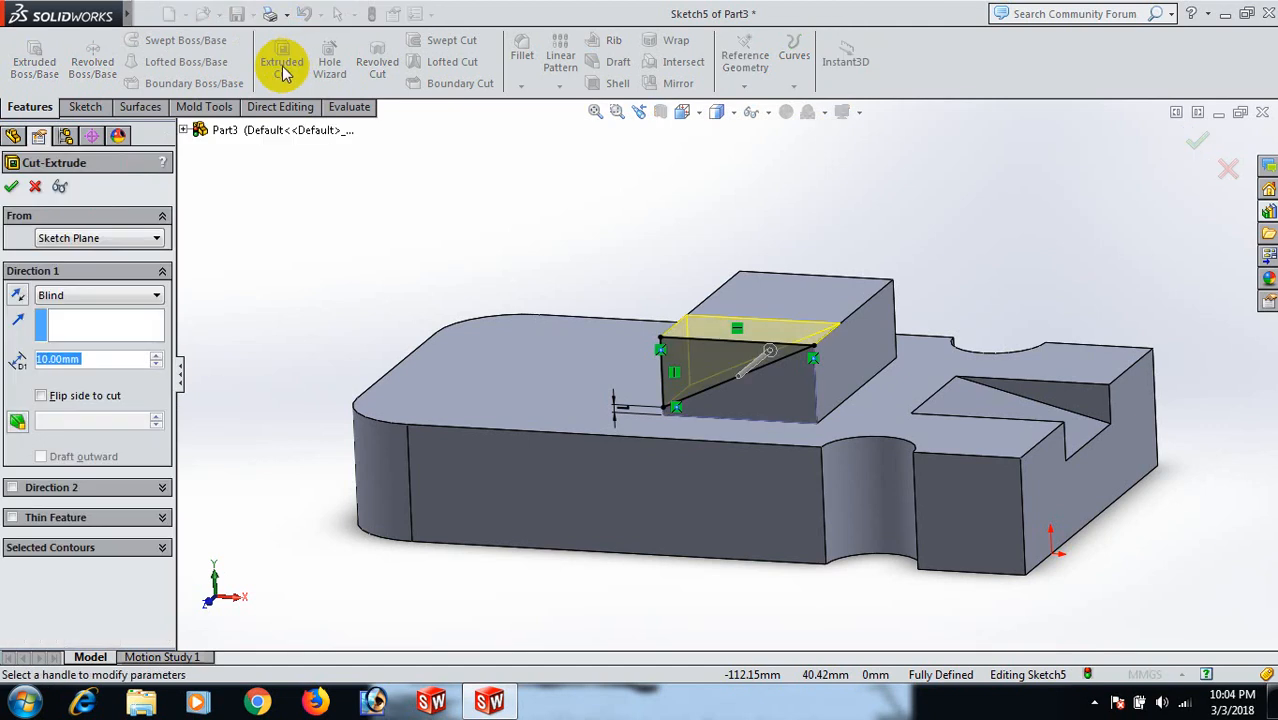
{"action": "left_click", "coordinate": [155, 296]}
{"action": "left_click", "coordinate": [90, 322]}
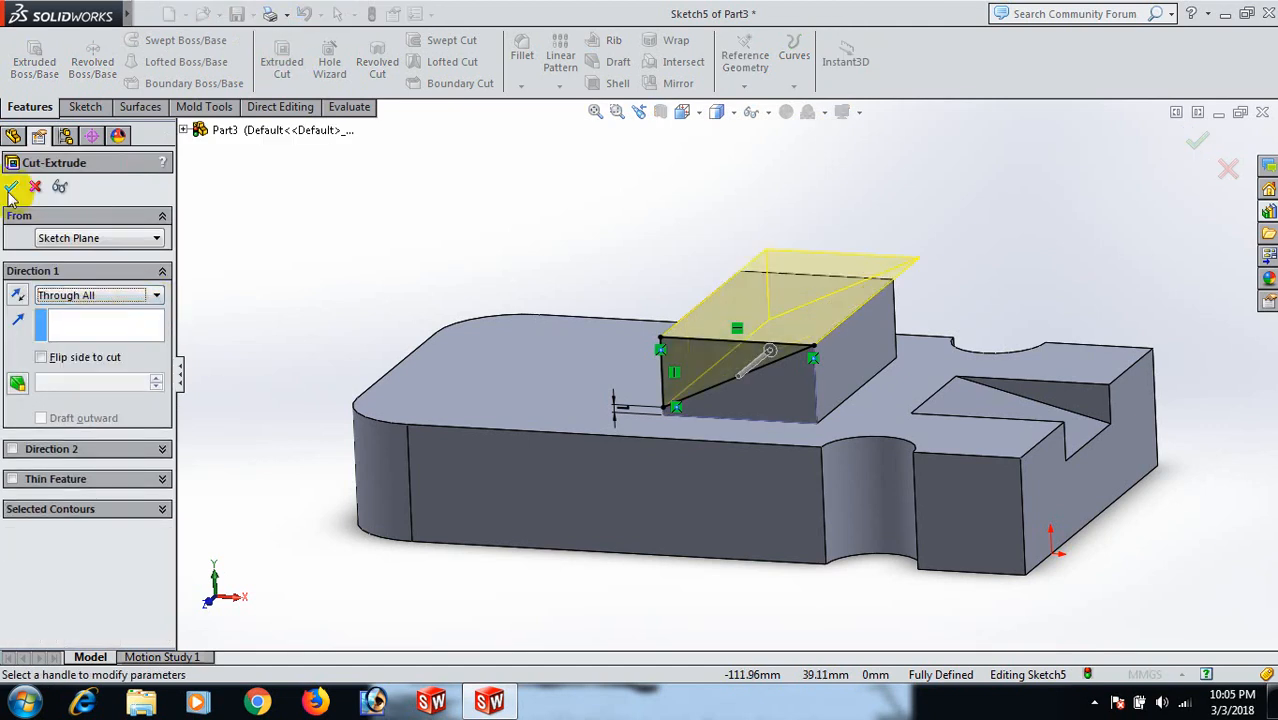
{"action": "left_click", "coordinate": [10, 187]}
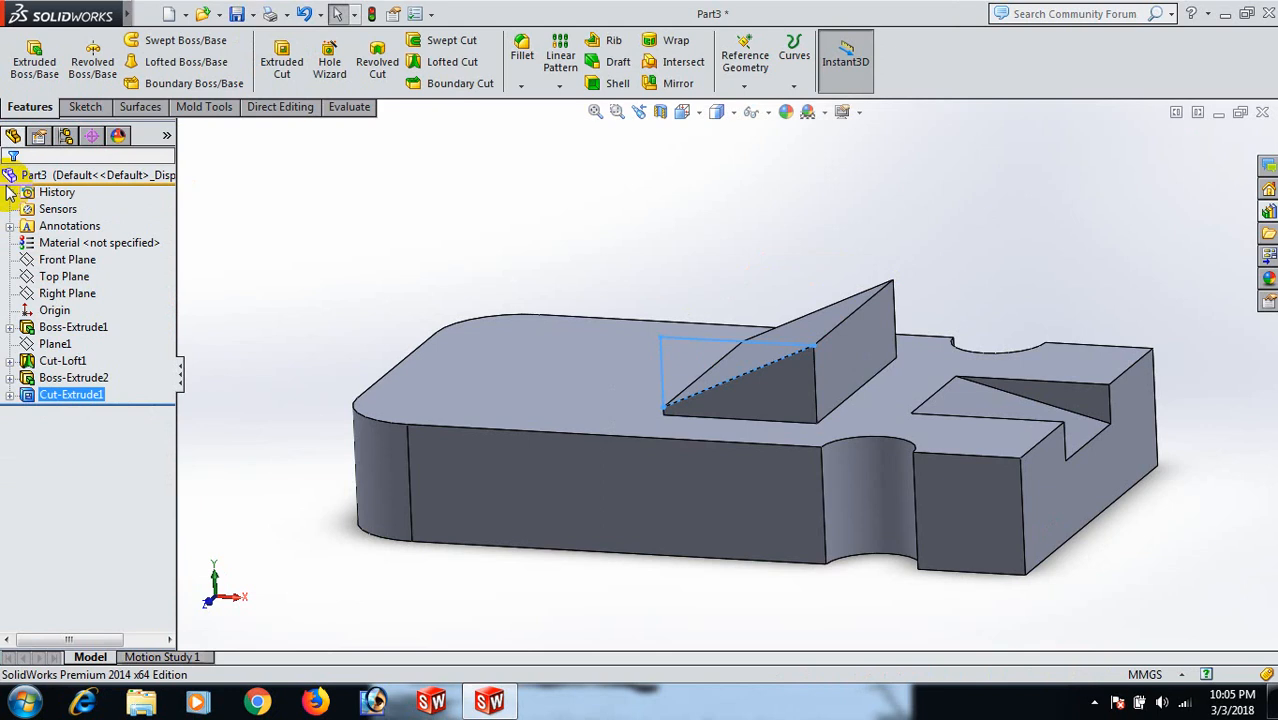
{"action": "left_click", "coordinate": [1092, 276]}
- On the Top Plane, sketch a circle about 5 mm in diameter within the wedge's outline, about 35 mm lengthwise and 9 mm crosswise from the origin
{"action": "scroll", "coordinate": [1089, 276], "scroll_direction": "up", "scroll_amount": 5}
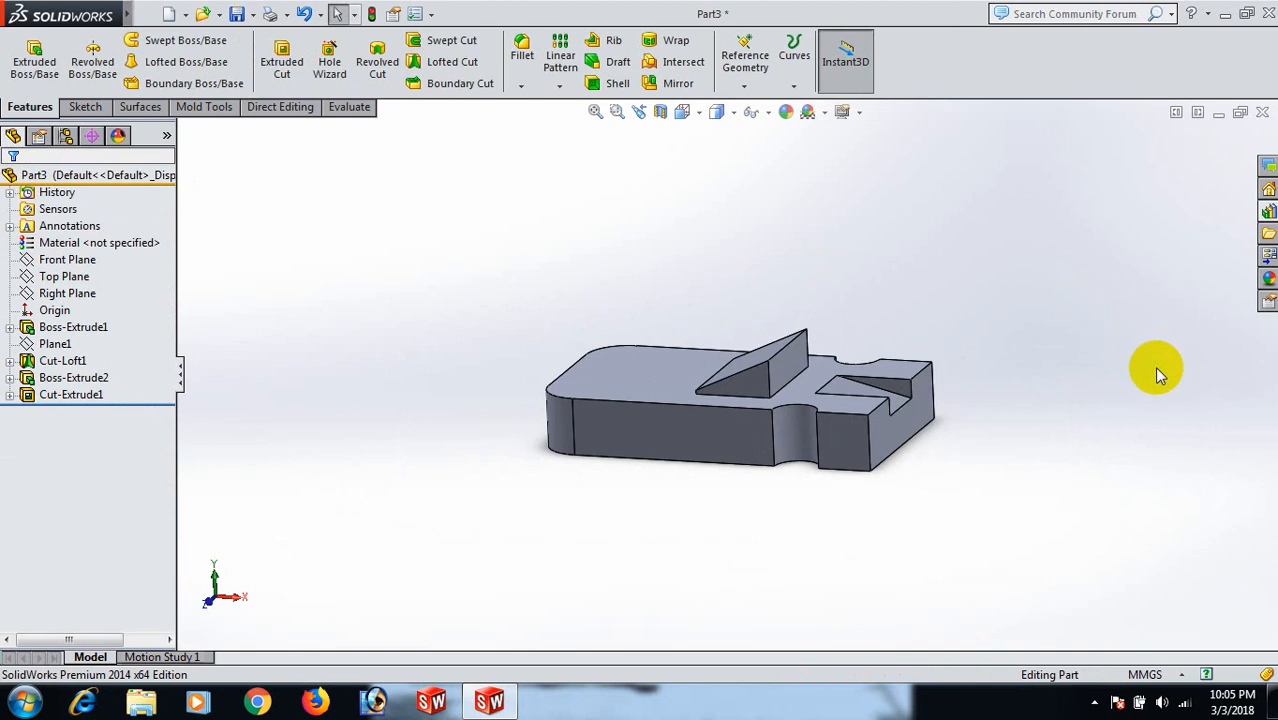
{"action": "middle_click_drag", "start_coordinate": [1050, 325], "coordinate": [1049, 365]}
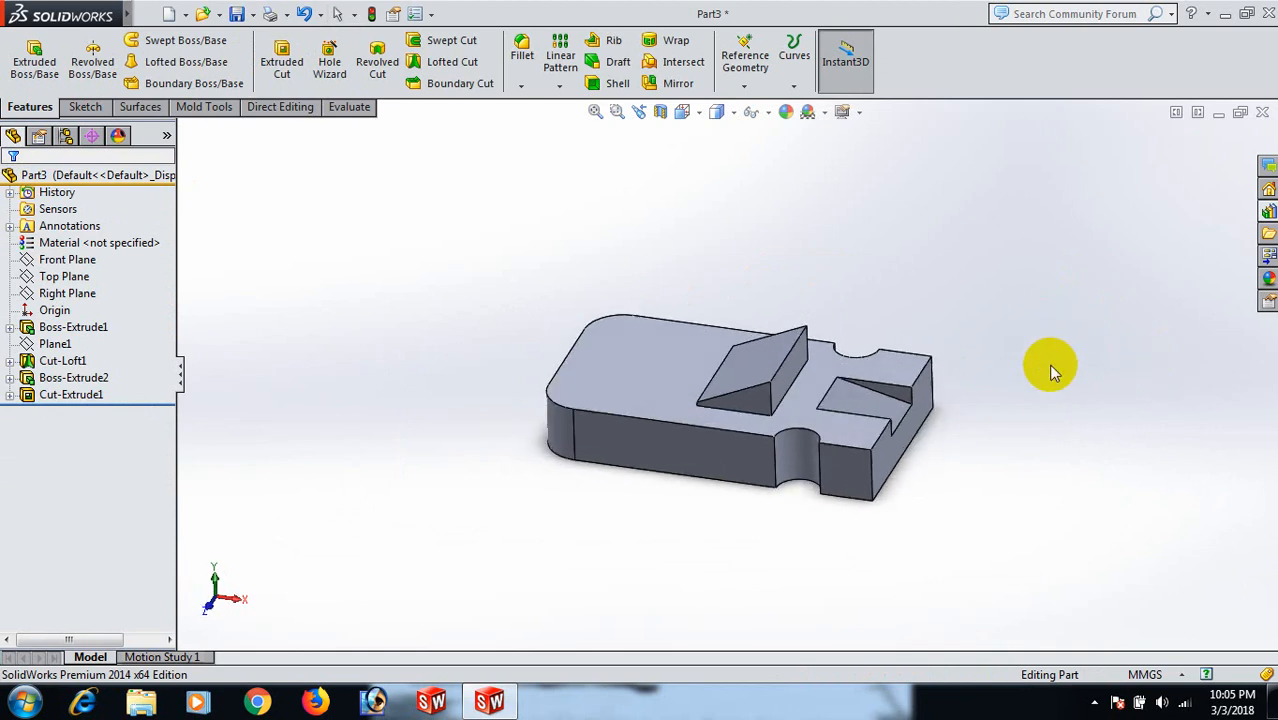
{"action": "left_click", "coordinate": [66, 277]}
{"action": "left_click", "coordinate": [80, 245]}
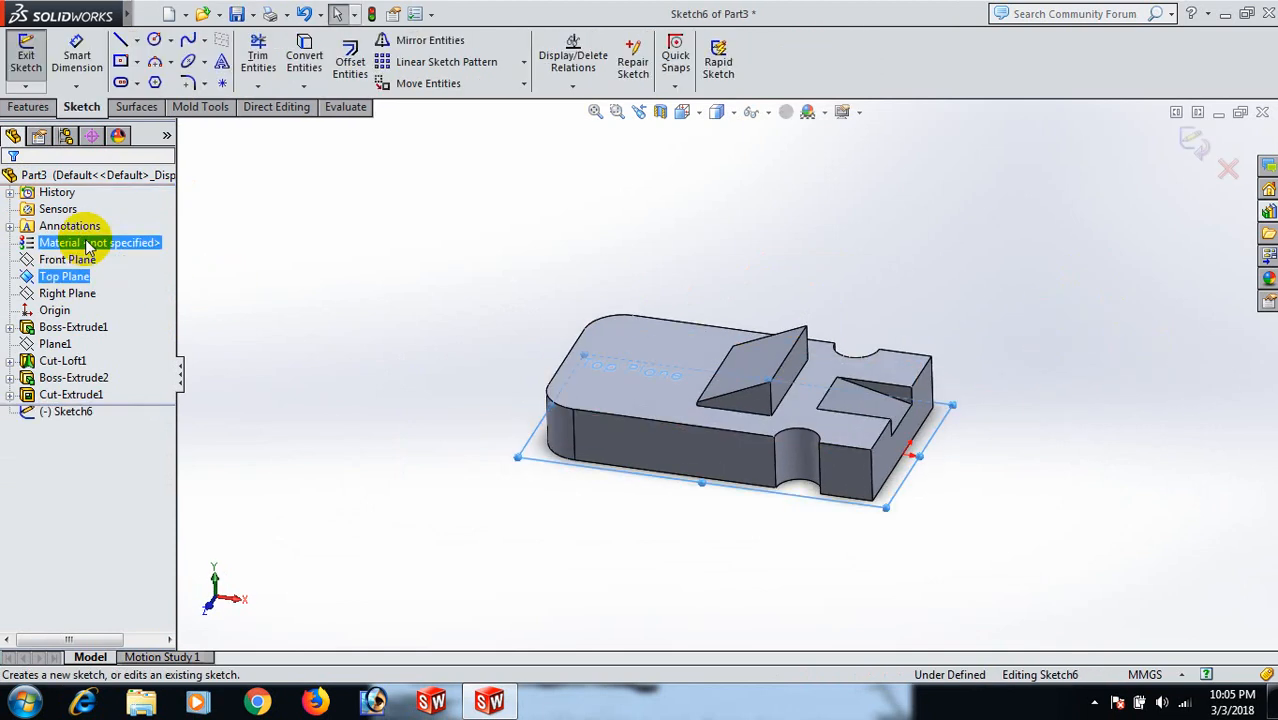
{"action": "key", "text": "space"}
{"action": "left_click", "coordinate": [246, 352]}
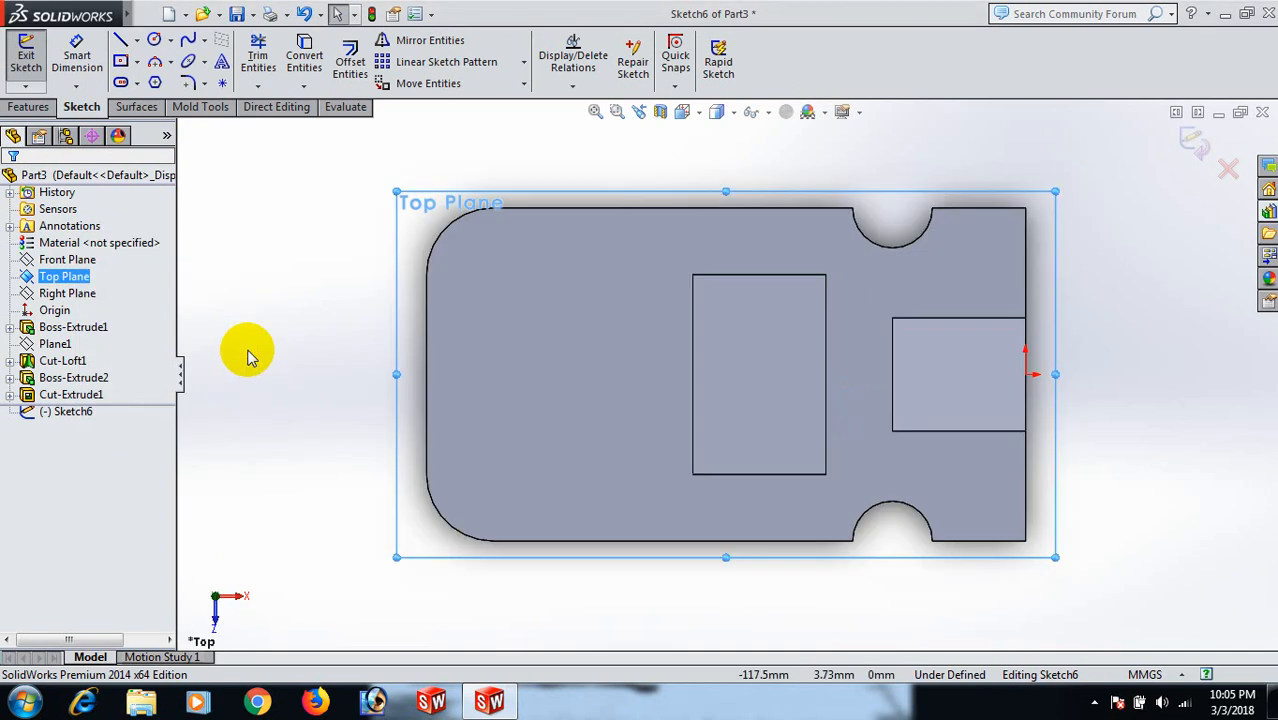
{"action": "right_click_drag", "start_coordinate": [400, 360], "coordinate": [436, 392]}
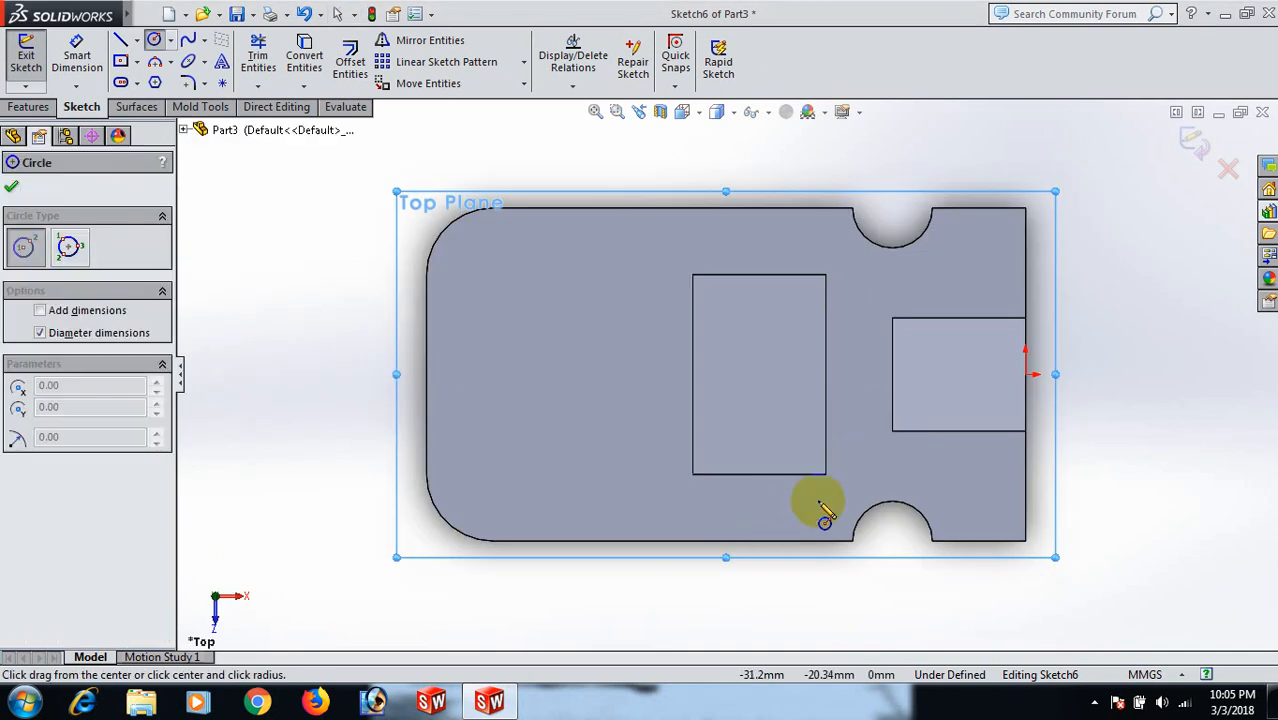
{"action": "left_click", "coordinate": [793, 433]}
{"action": "left_click", "coordinate": [795, 450]}
{"action": "right_click", "coordinate": [800, 458]}
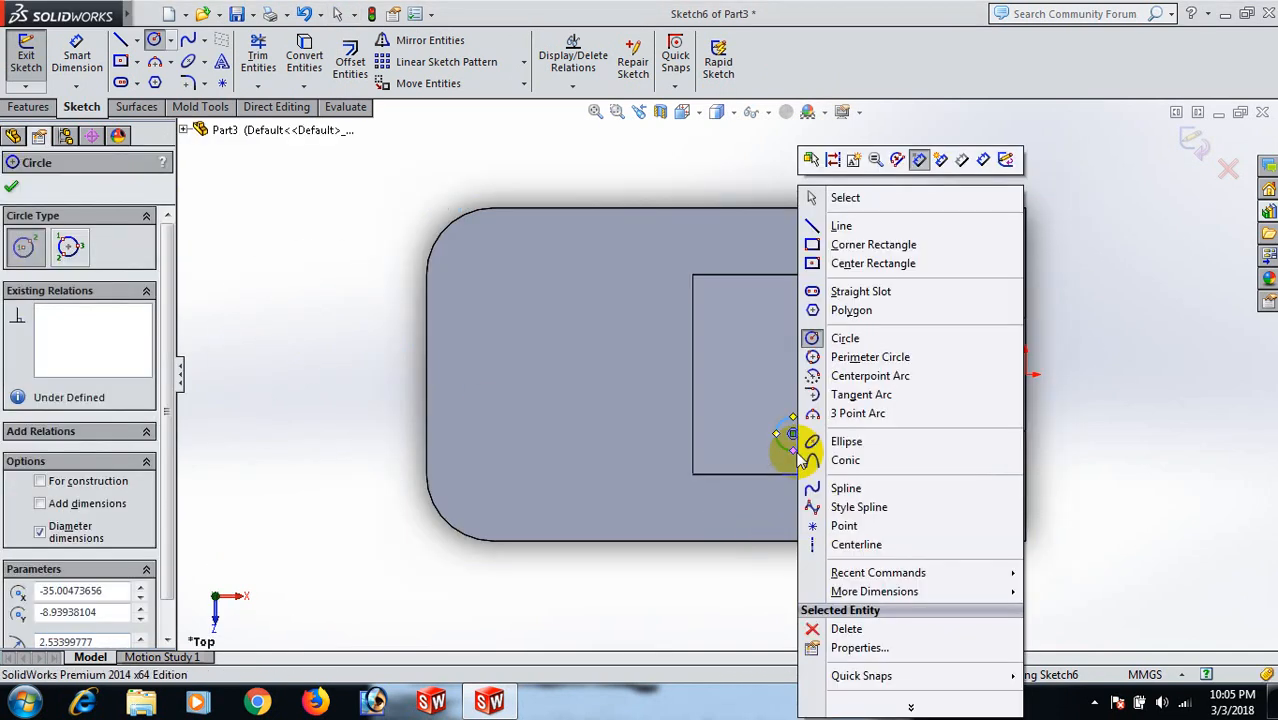
{"action": "left_click", "coordinate": [892, 199]}
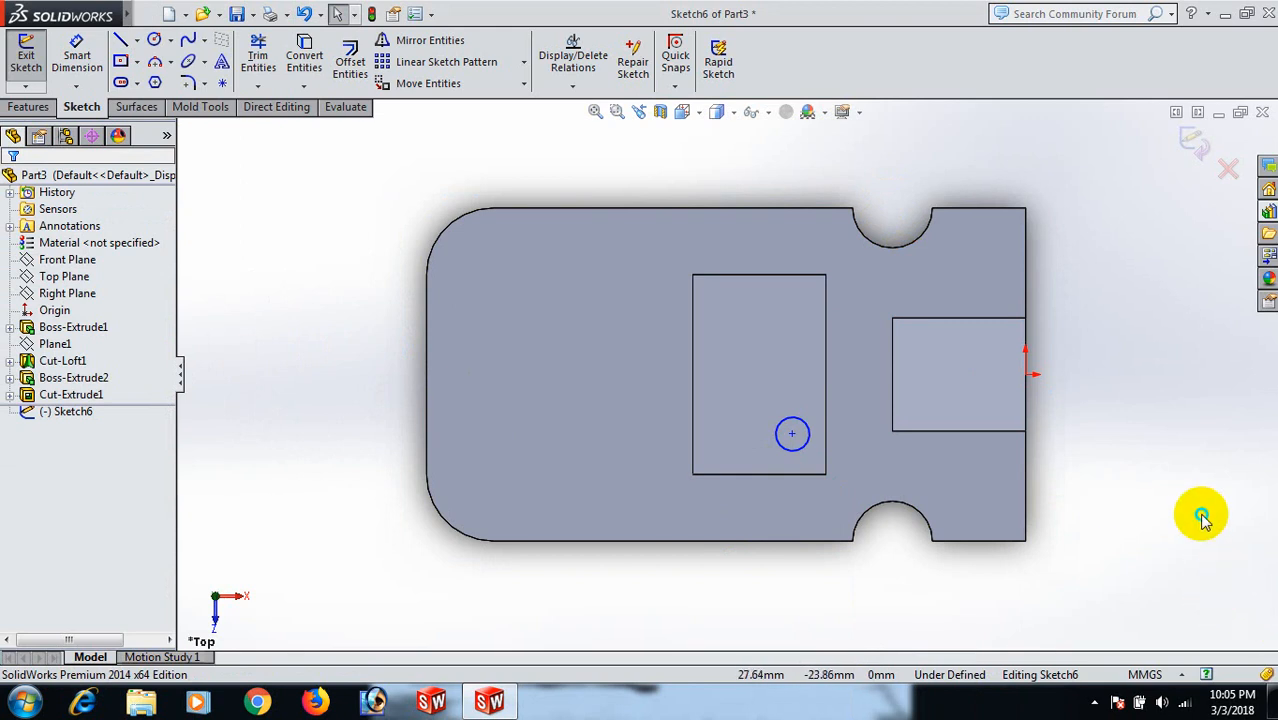
- Dimension the circle's diameter at 3 mm
{"action": "right_click_drag", "start_coordinate": [1201, 516], "coordinate": [1155, 335]}
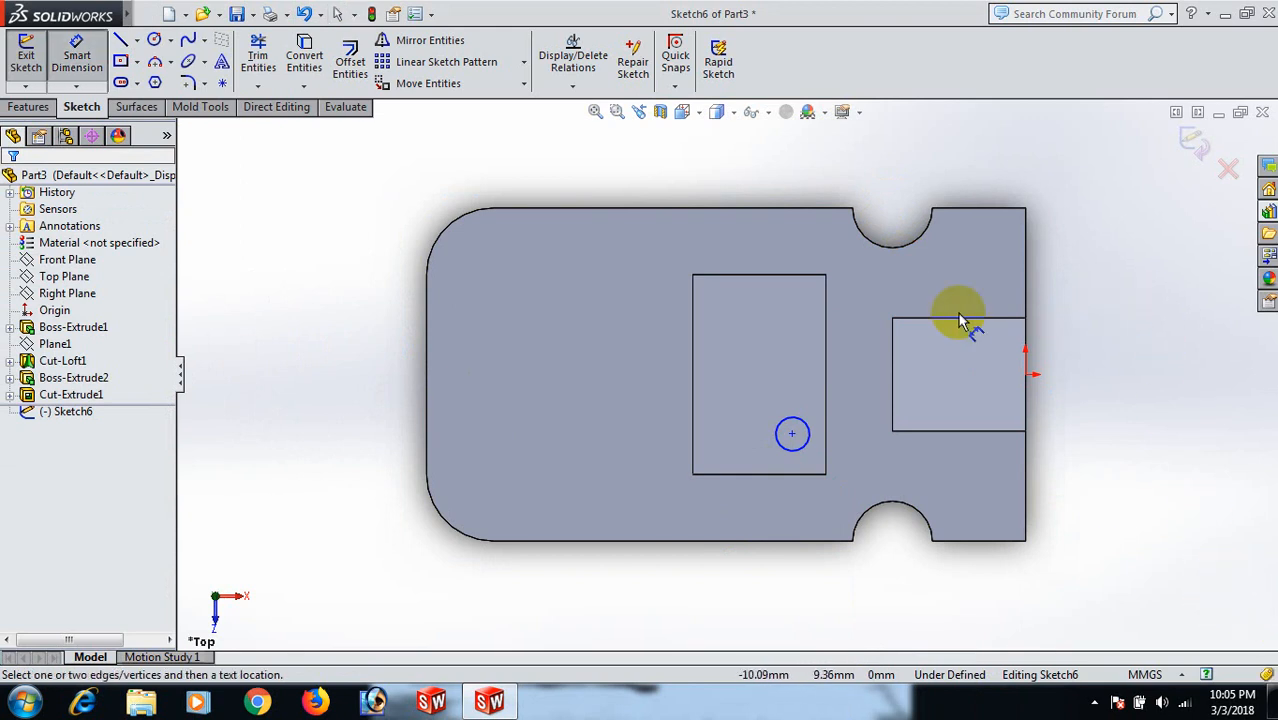
{"action": "left_click", "coordinate": [803, 452]}
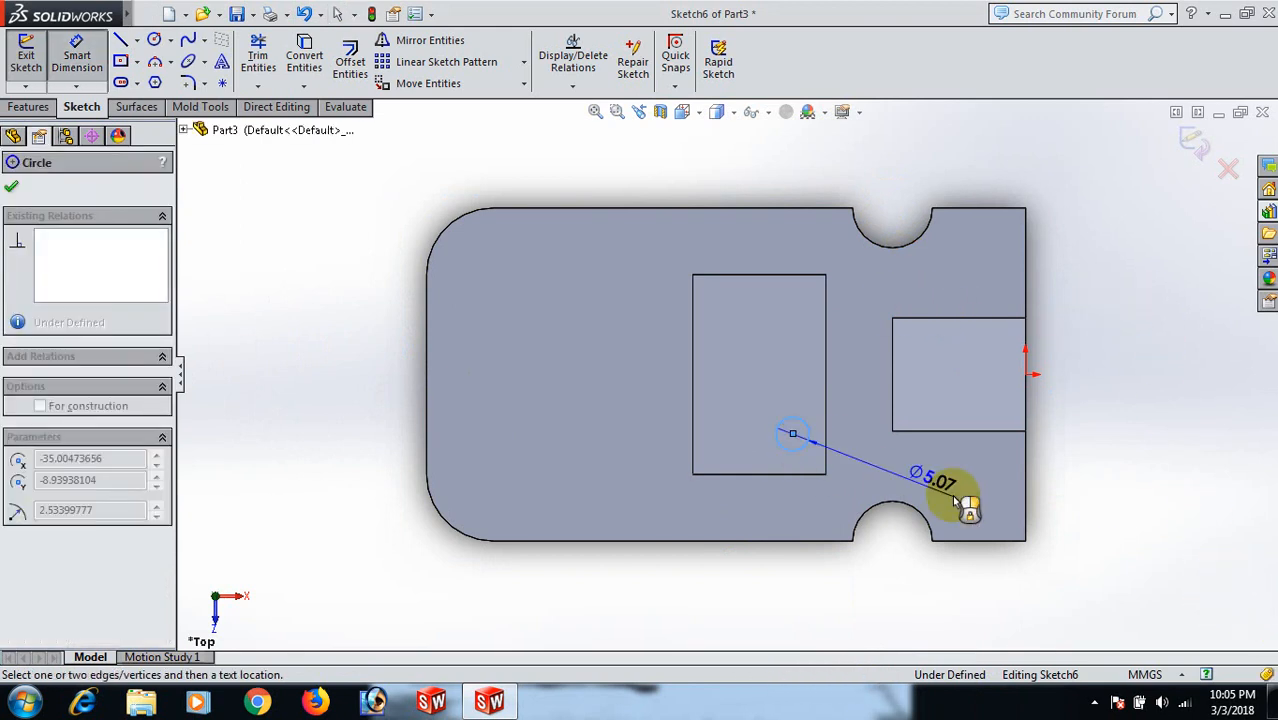
{"action": "left_click", "coordinate": [968, 503]}
{"action": "type", "text": "3"}
{"action": "key", "text": "Return"}
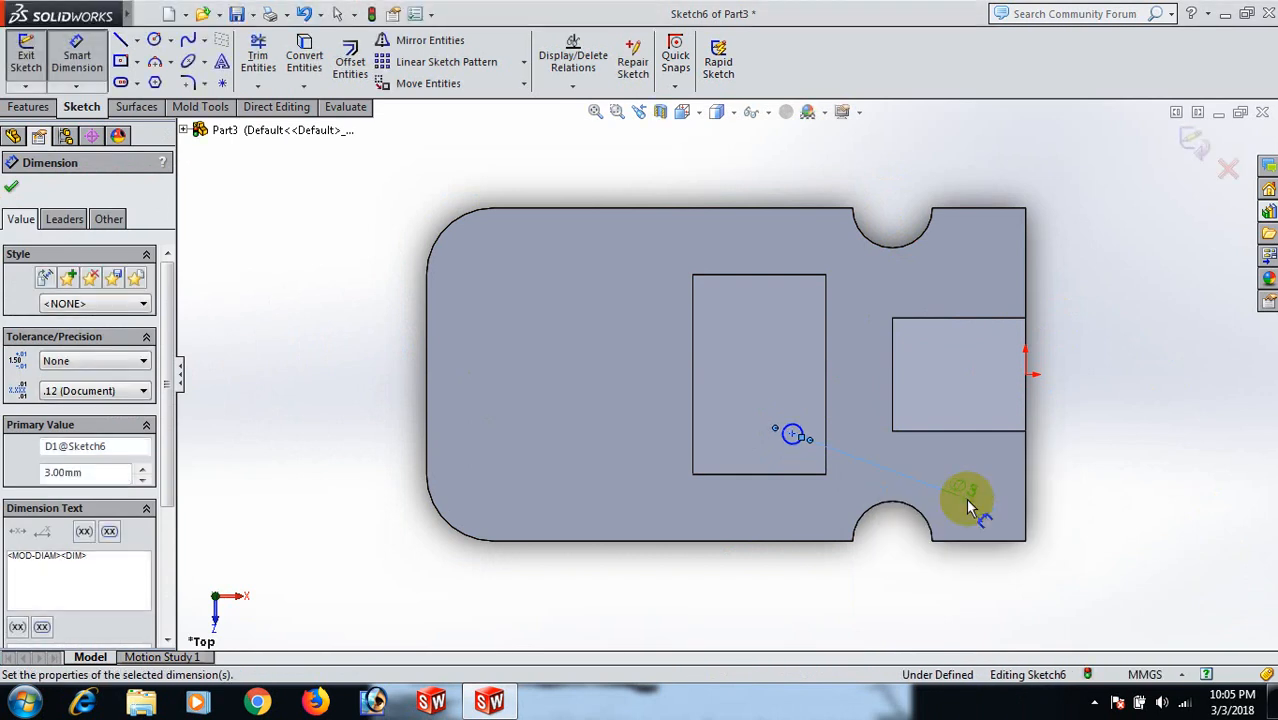
- Dimension the circle's centre 35 mm lengthwise from the corner at the plate's square end
{"action": "left_click", "coordinate": [792, 435]}
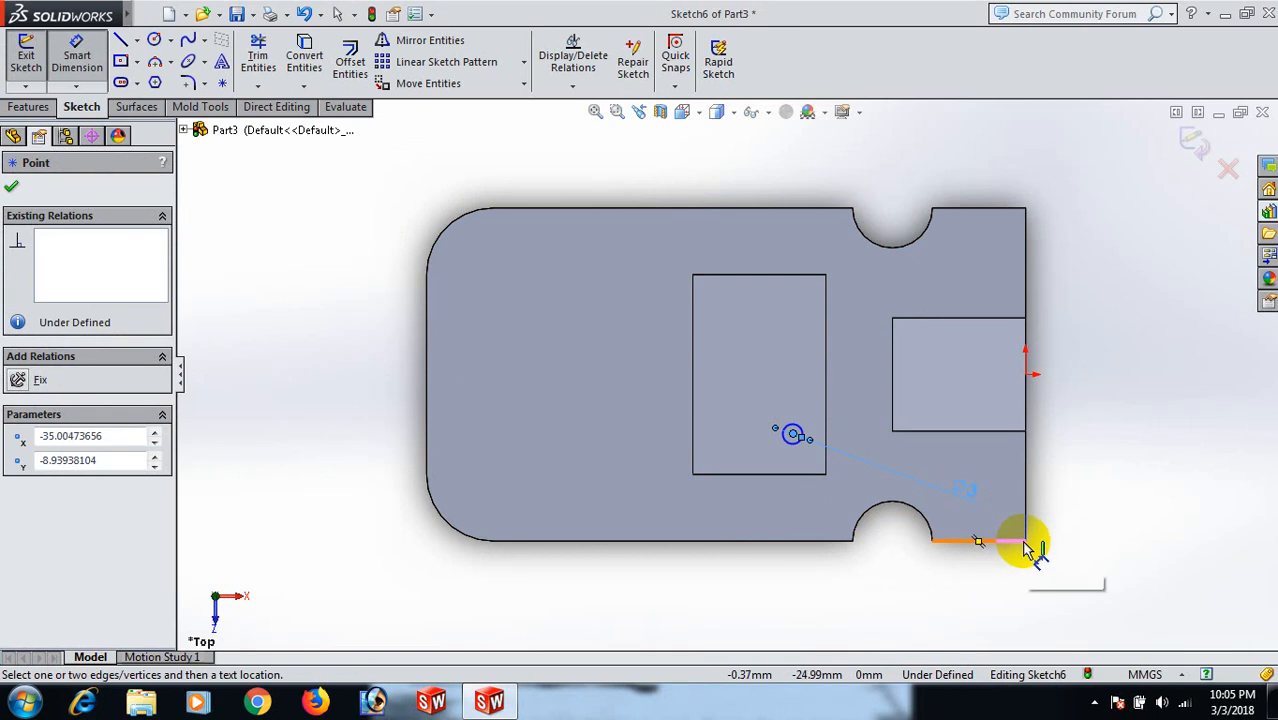
{"action": "left_click", "coordinate": [1025, 542]}
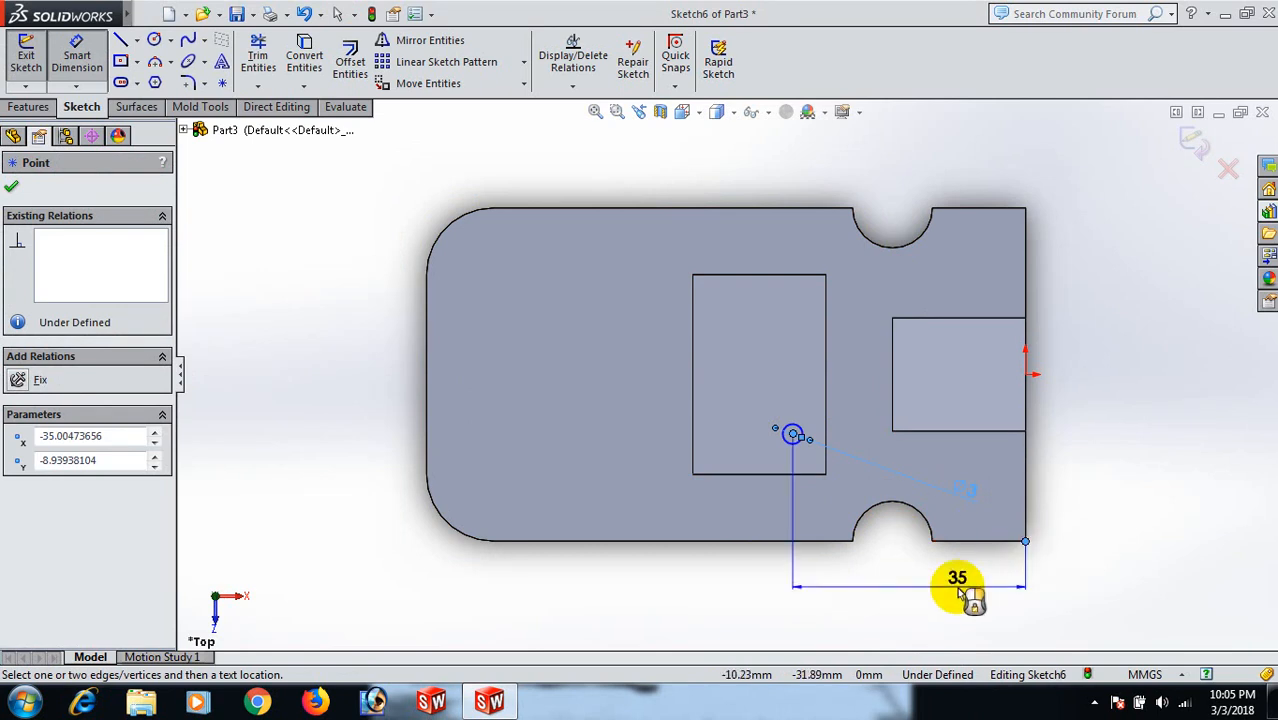
{"action": "left_click", "coordinate": [960, 595]}
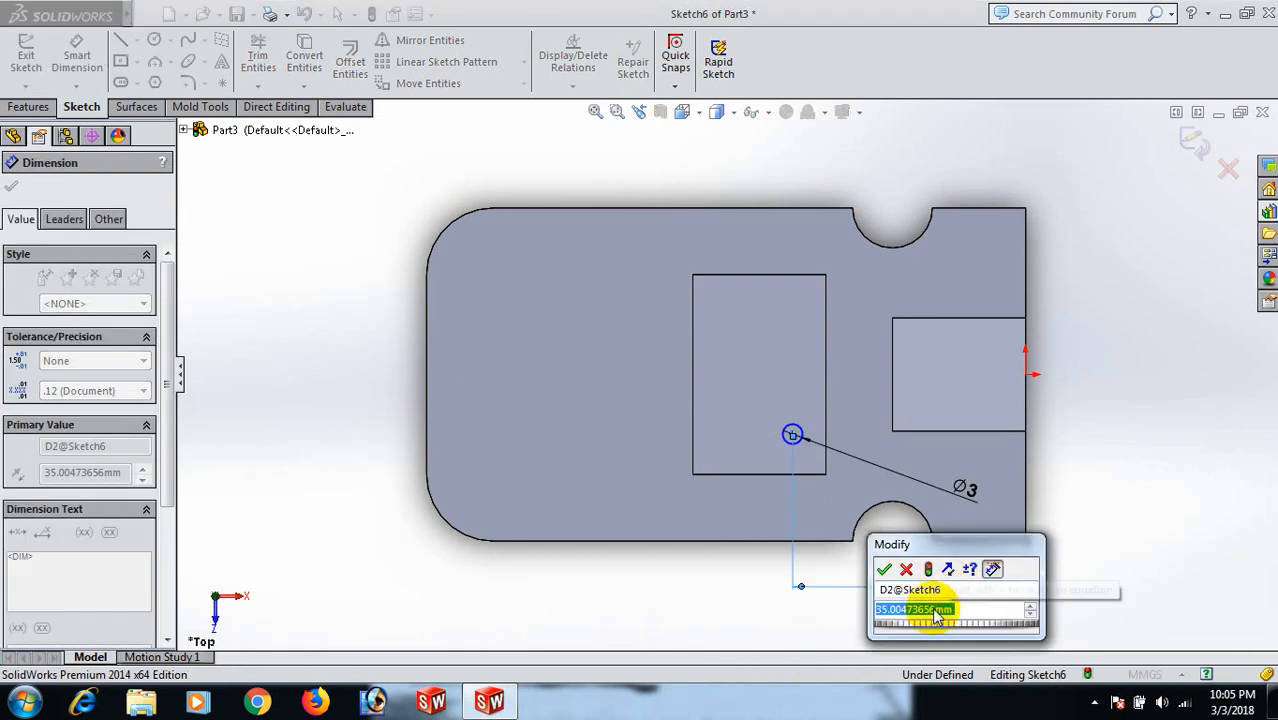
{"action": "type", "text": "35"}
{"action": "key", "text": "Return"}
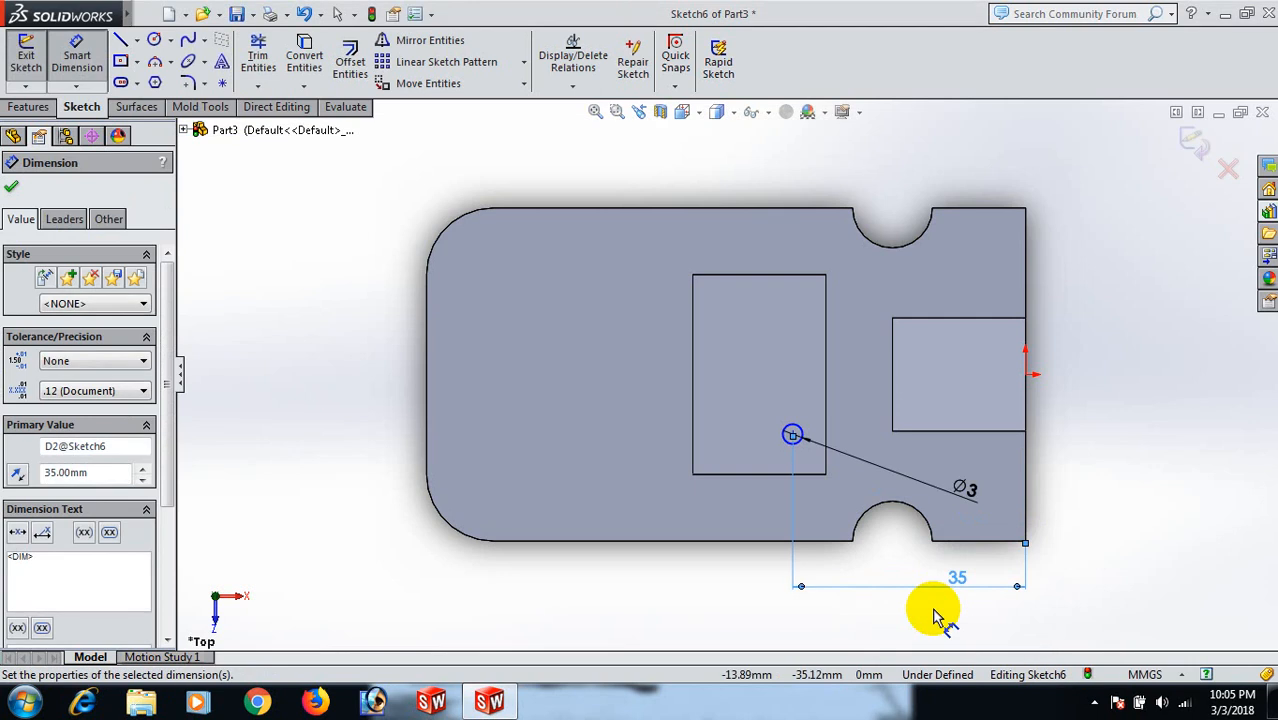
{"action": "left_click", "coordinate": [1093, 553]}
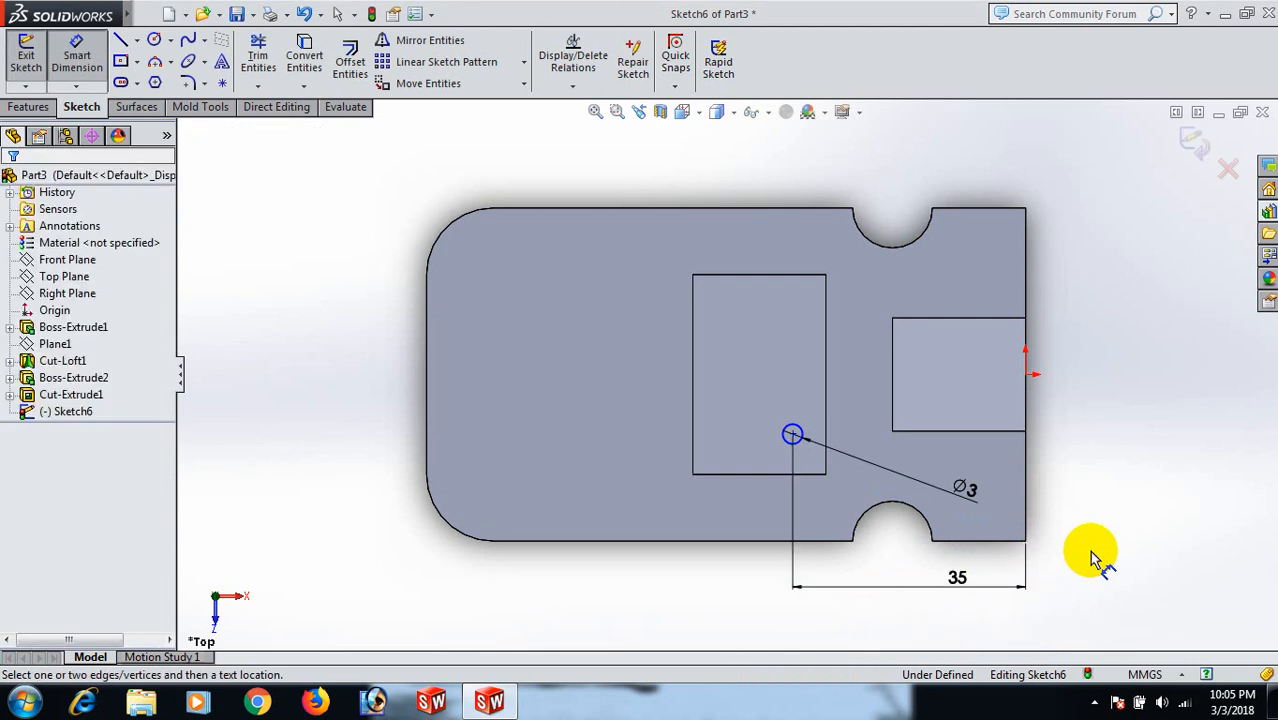
- Dimension the circle's centre 10 mm crosswise from the origin, and leave the dimension tool
{"action": "left_click", "coordinate": [791, 434]}
{"action": "left_click", "coordinate": [1028, 377]}
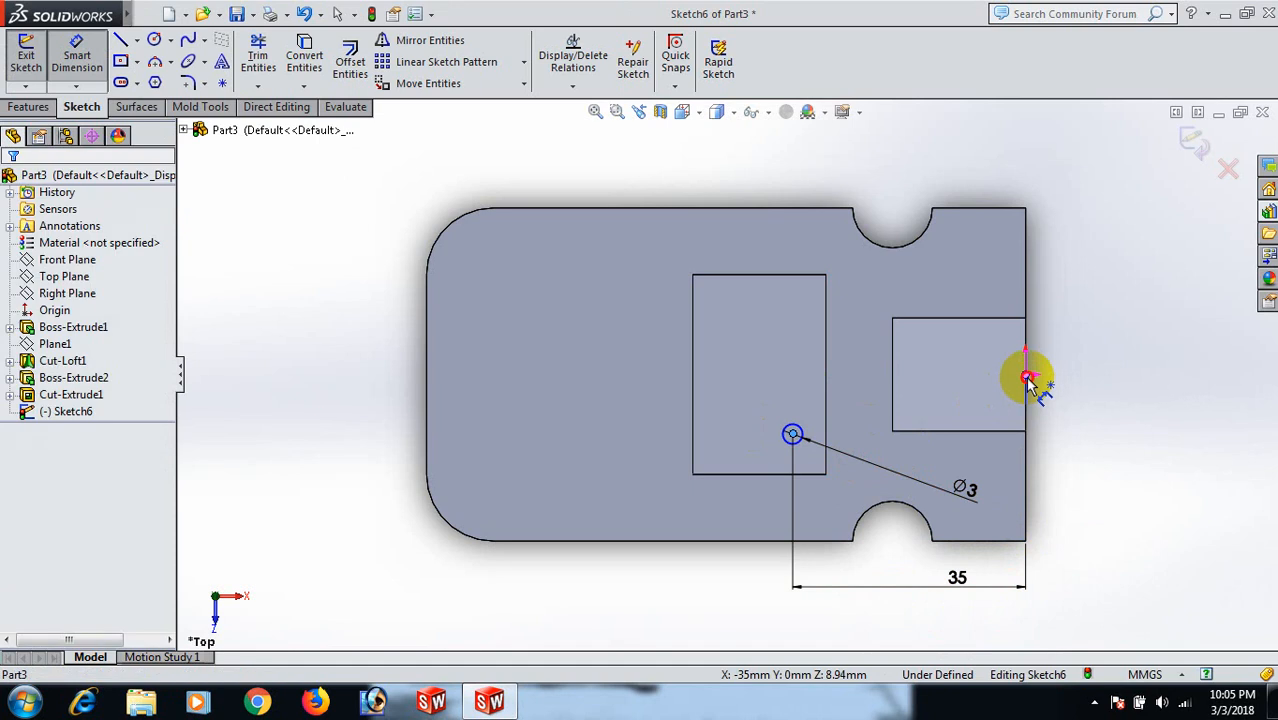
{"action": "left_click", "coordinate": [1066, 406]}
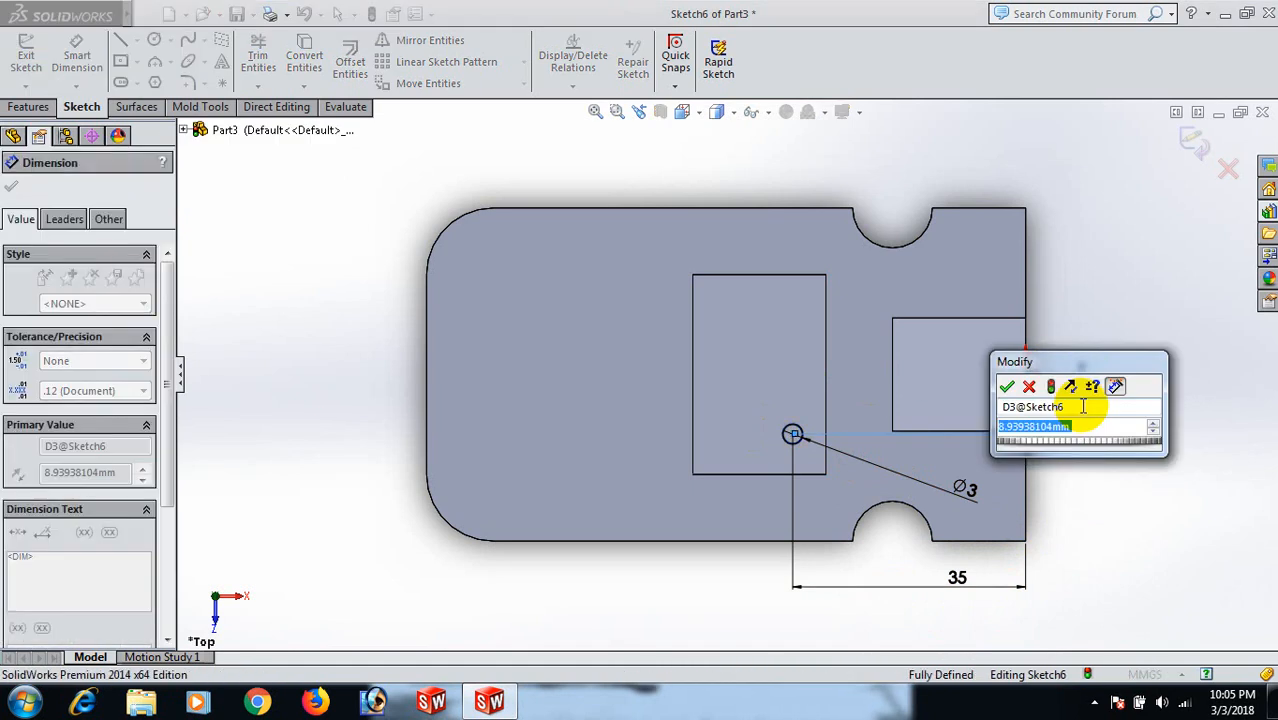
{"action": "type", "text": "10"}
{"action": "key", "text": "Return"}
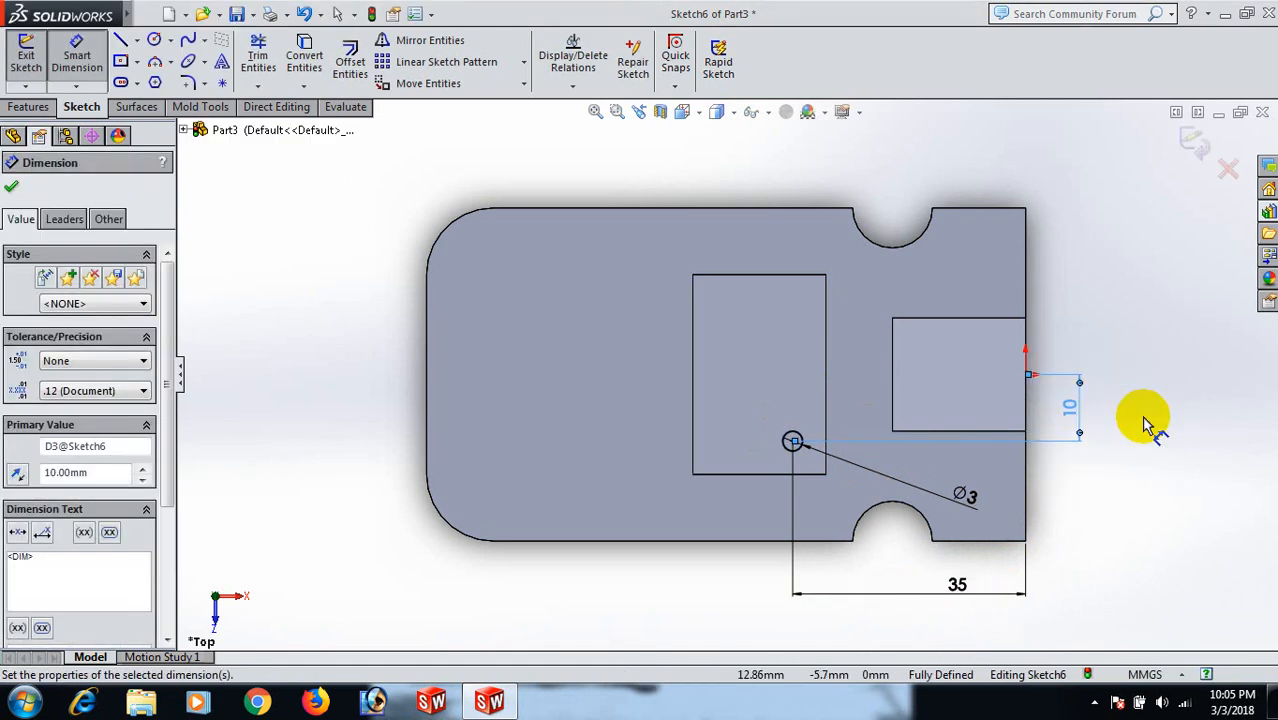
{"action": "left_click", "coordinate": [1173, 422]}
{"action": "right_click", "coordinate": [1174, 423]}
{"action": "left_click", "coordinate": [1194, 212]}
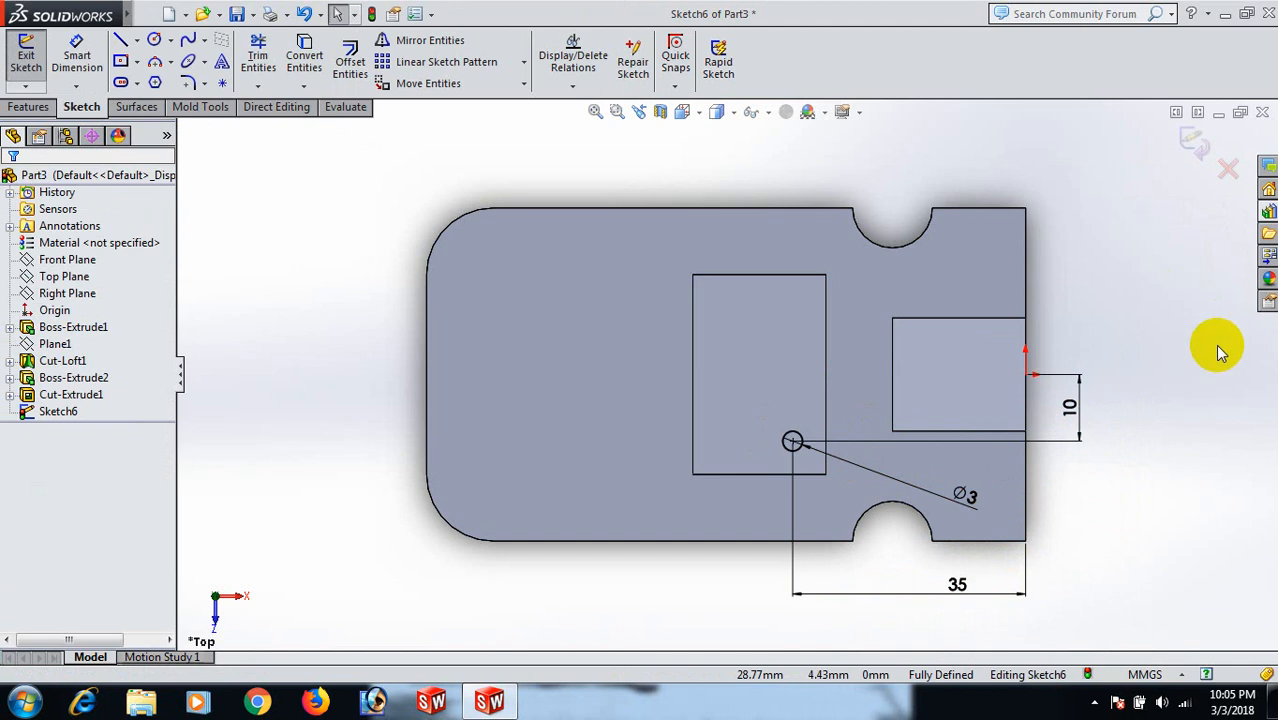
- Extrude-cut the circle with the wedge's sloped face as the start surface and a blind depth of 10 mm
{"action": "middle_click_drag", "start_coordinate": [1210, 300], "coordinate": [1193, 268]}
{"action": "left_click", "coordinate": [30, 107]}
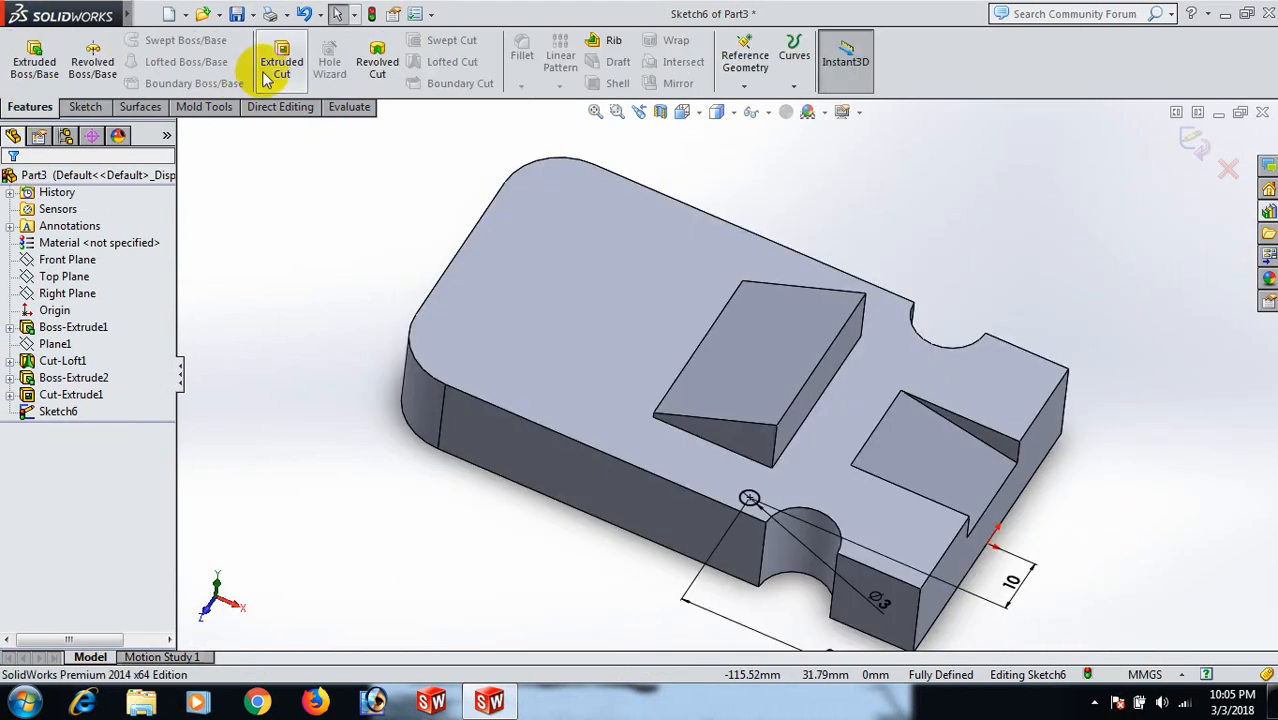
{"action": "left_click", "coordinate": [280, 60]}
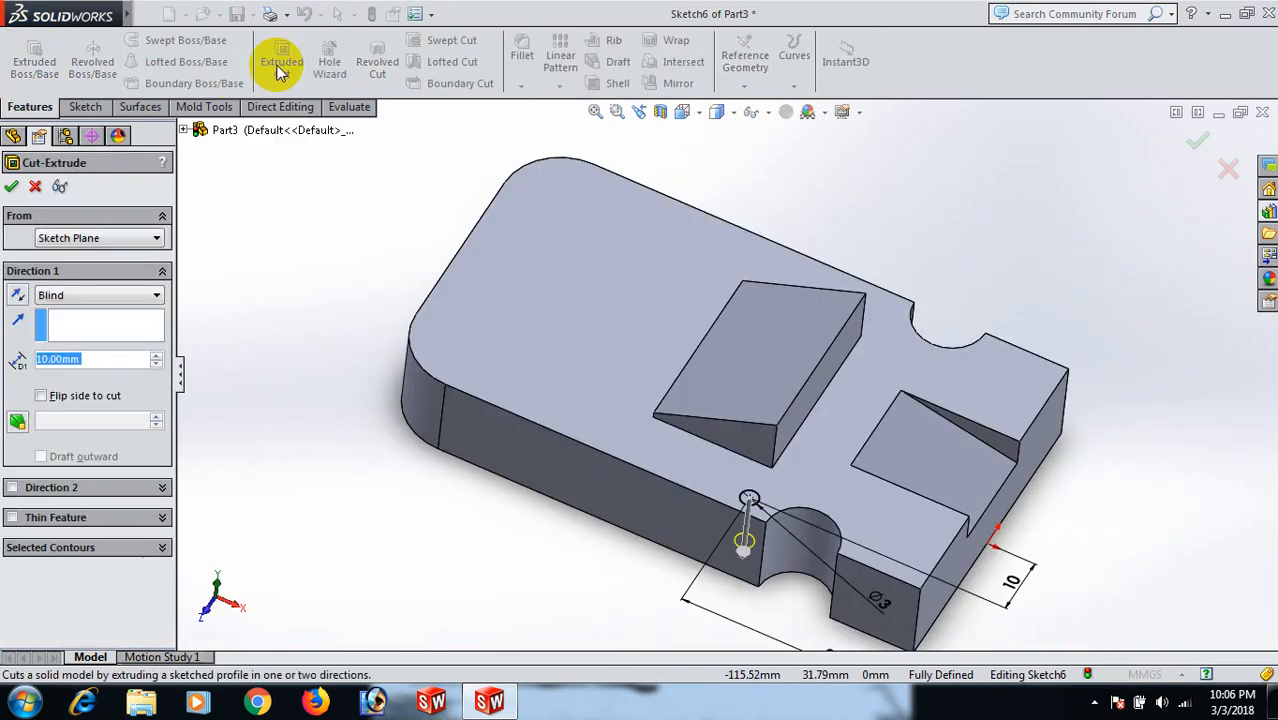
{"action": "left_click", "coordinate": [152, 240]}
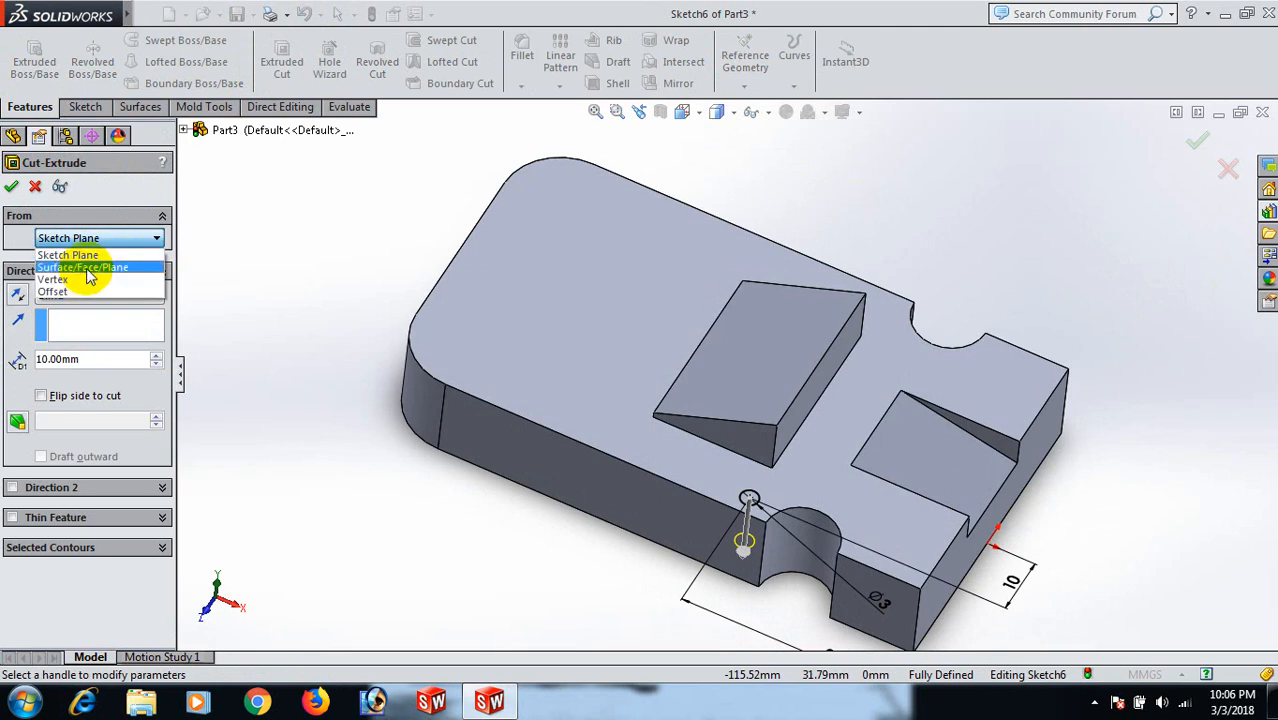
{"action": "left_click", "coordinate": [88, 270]}
{"action": "left_click", "coordinate": [766, 380]}
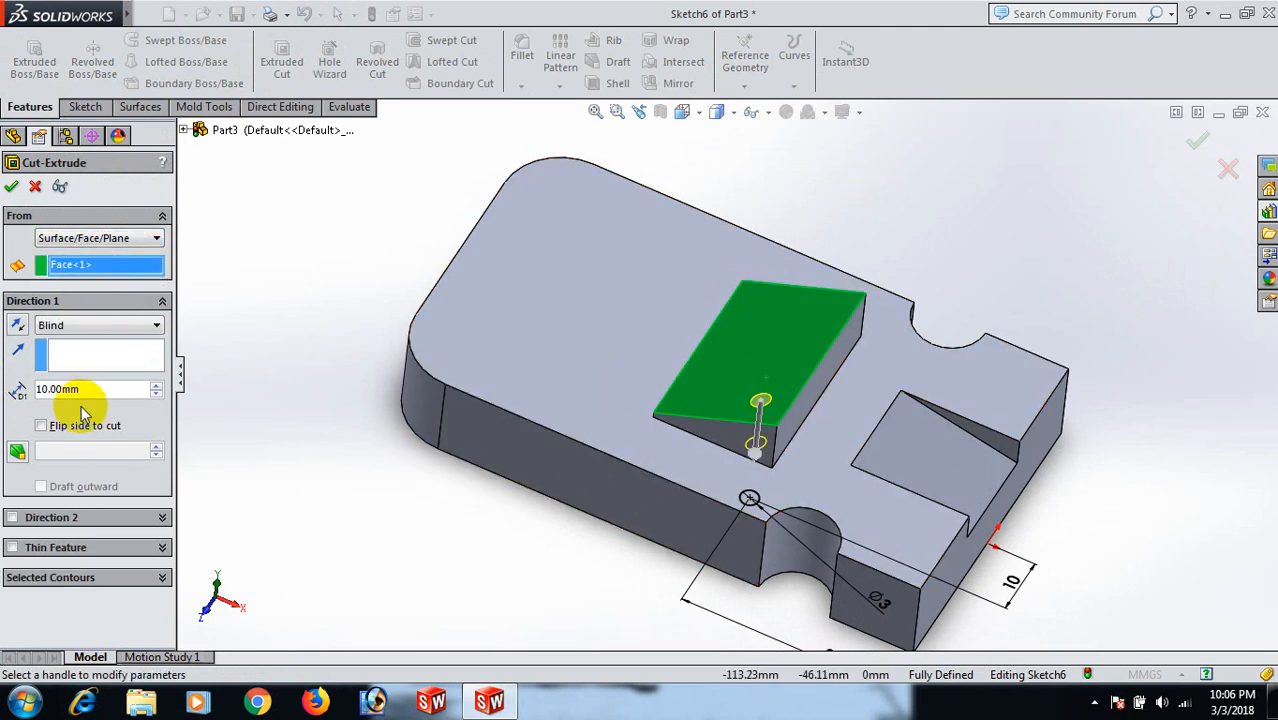
{"action": "left_click_drag", "start_coordinate": [95, 393], "coordinate": [32, 391]}
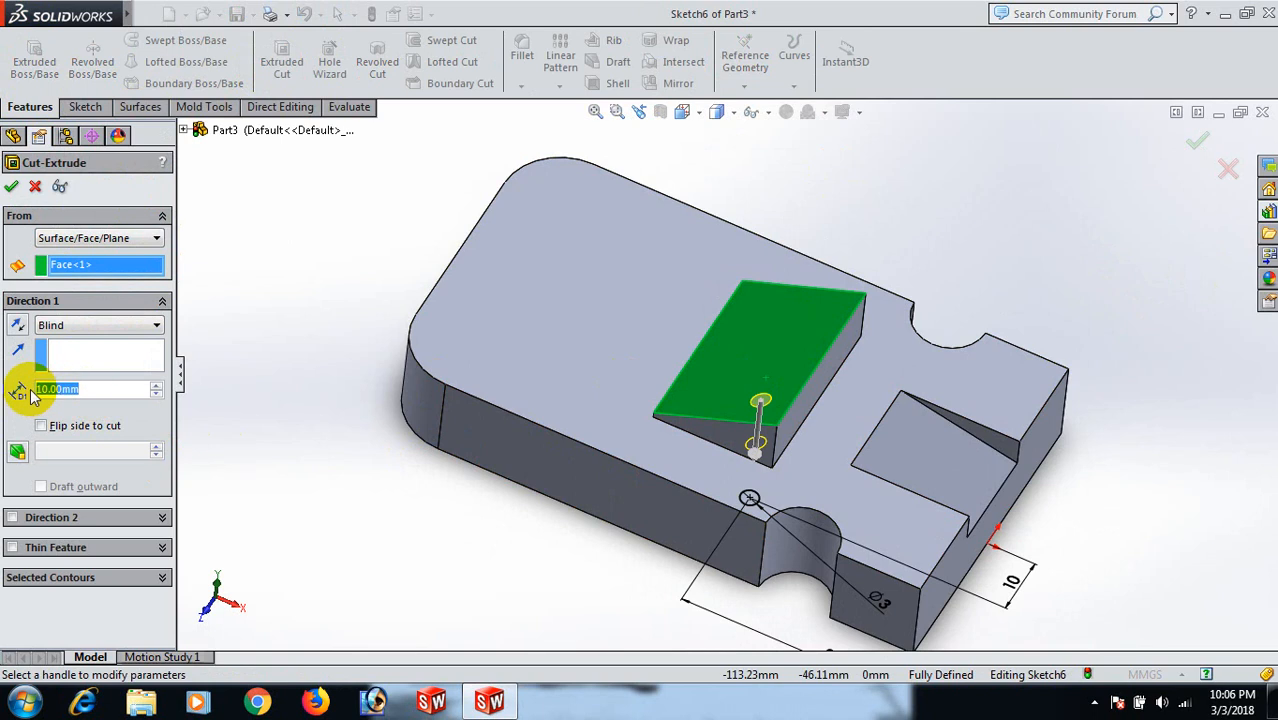
{"action": "type", "text": "3"}
{"action": "key", "text": "Return"}
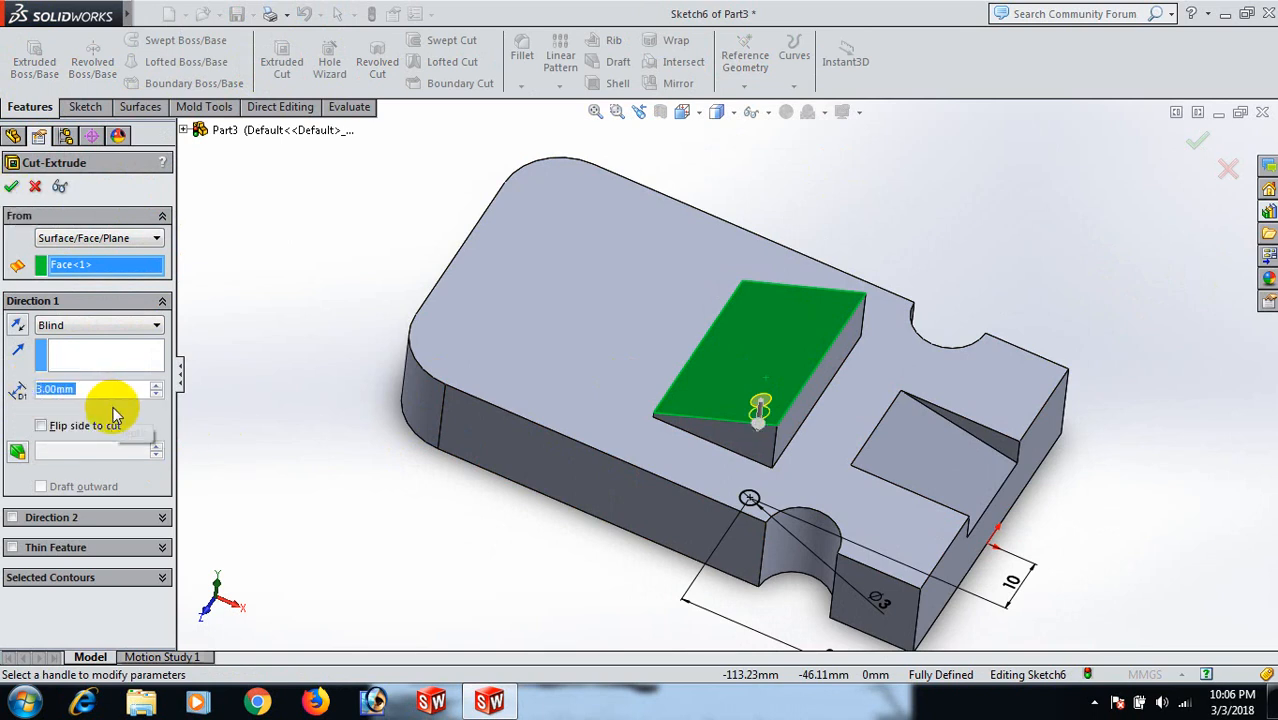
{"action": "type", "text": "10"}
{"action": "key", "text": "Return"}
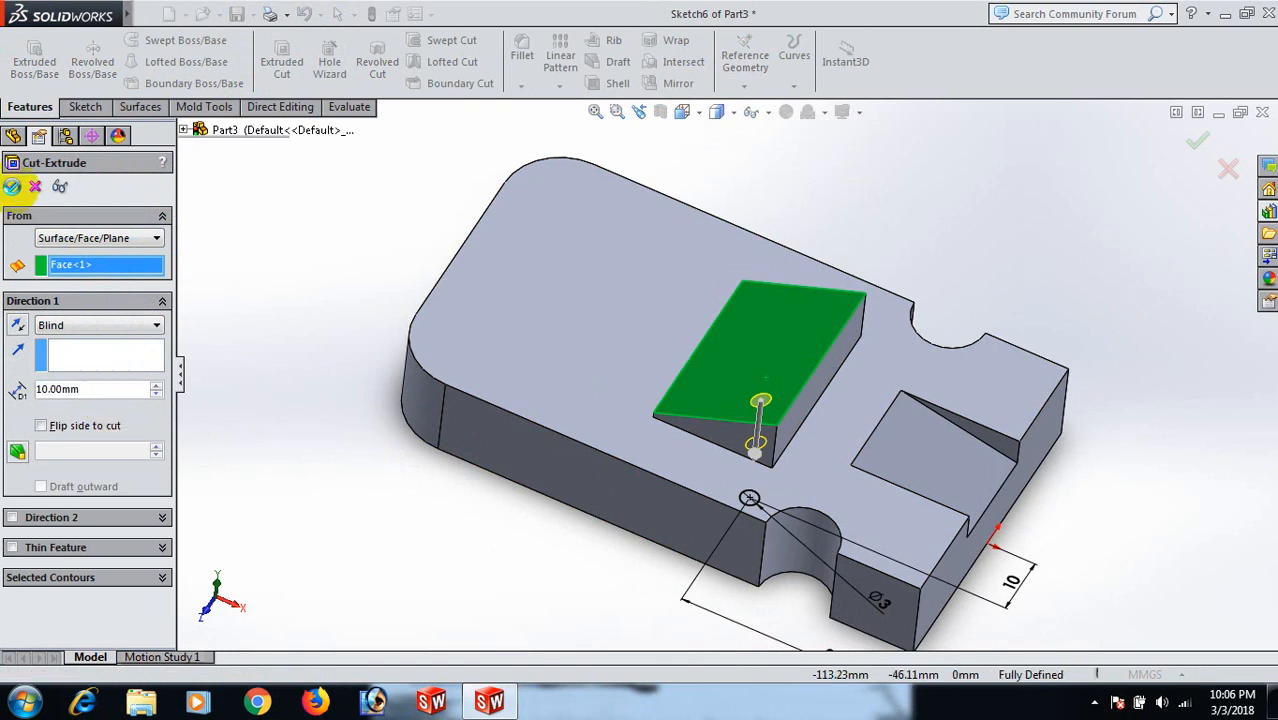
{"action": "left_click", "coordinate": [13, 188]}
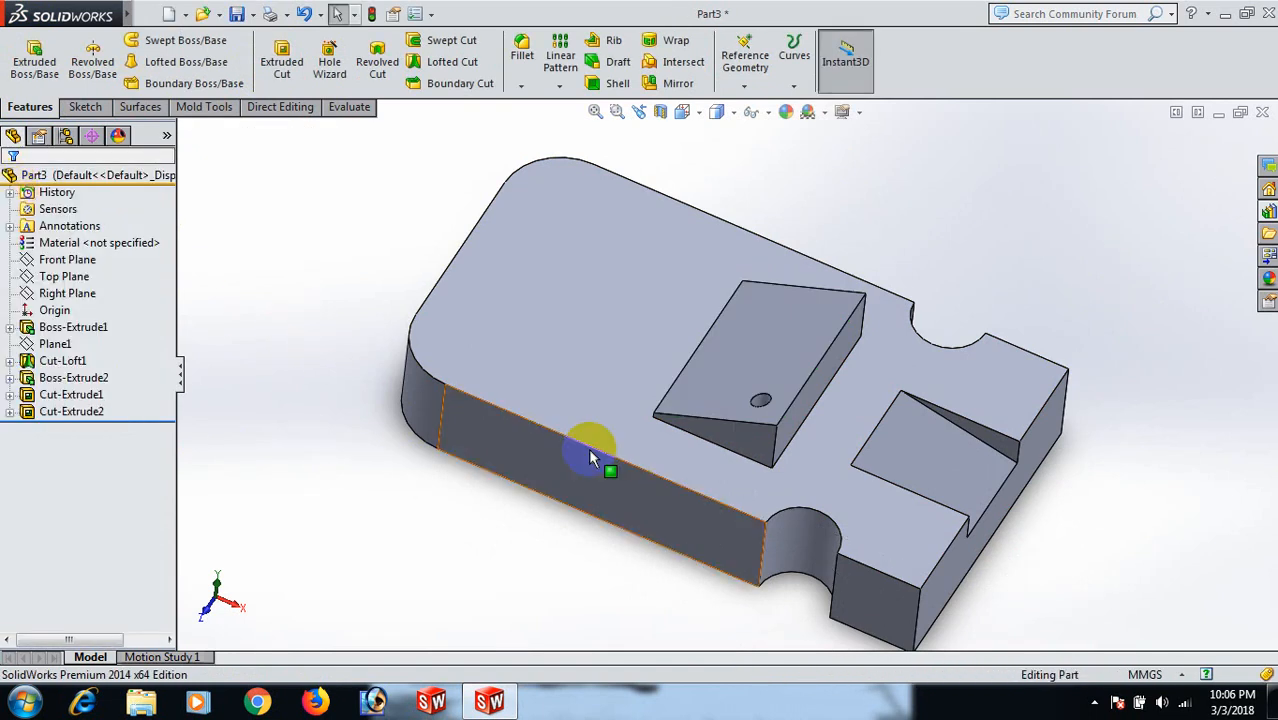
- Mirror the 3 mm hole cut about the Front Plane to the other side of the wedge
{"action": "key", "text": "f"}
{"action": "mouse_move", "coordinate": [1047, 553]}
{"action": "middle_mouse_down"}
{"action": "mouse_move", "coordinate": [1093, 511]}
{"action": "mouse_move", "coordinate": [1038, 474]}
{"action": "mouse_move", "coordinate": [1033, 570]}
{"action": "middle_mouse_up"}
{"action": "middle_click_drag", "start_coordinate": [1061, 411], "coordinate": [1088, 378]}
{"action": "left_click", "coordinate": [78, 278]}
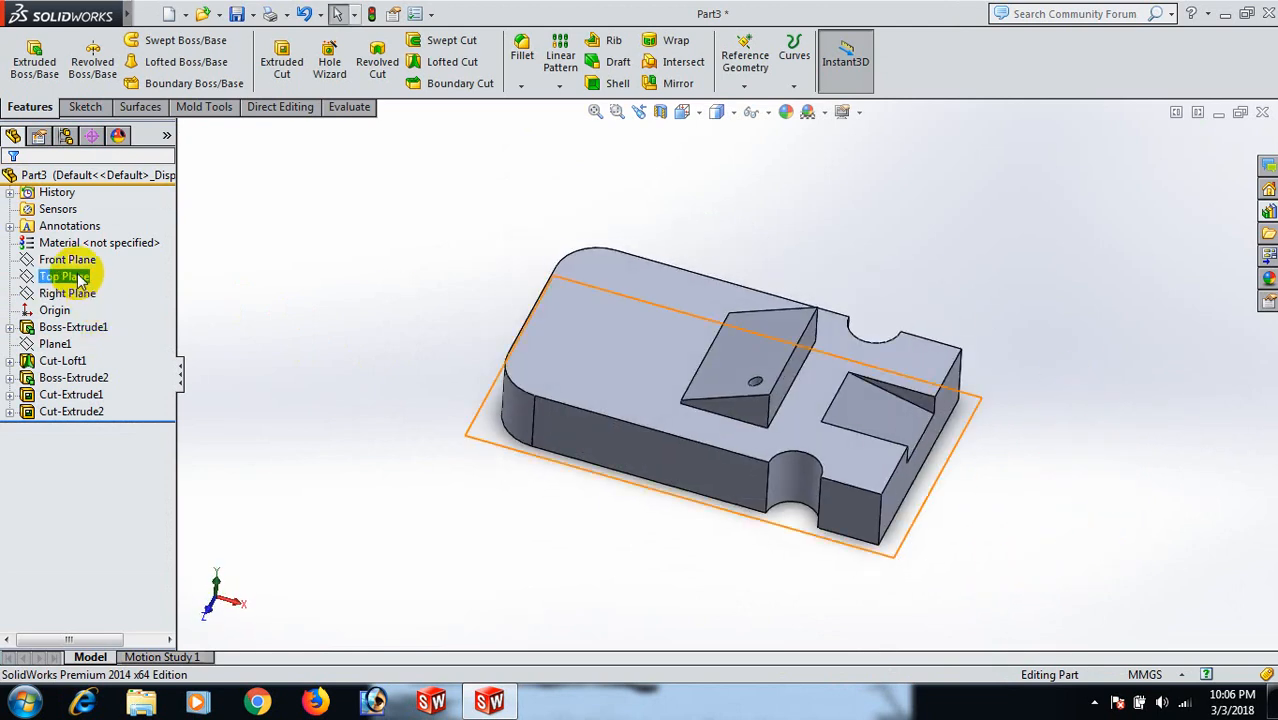
{"action": "left_click", "coordinate": [72, 294]}
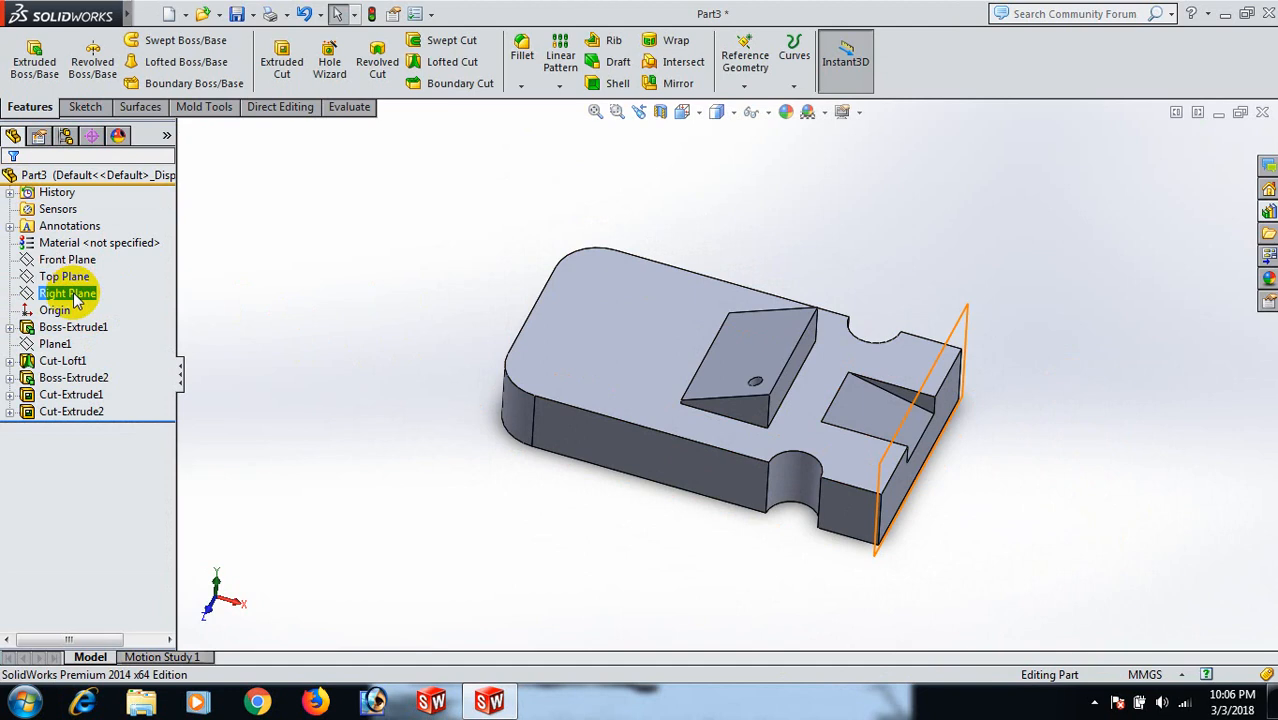
{"action": "left_click", "coordinate": [80, 259]}
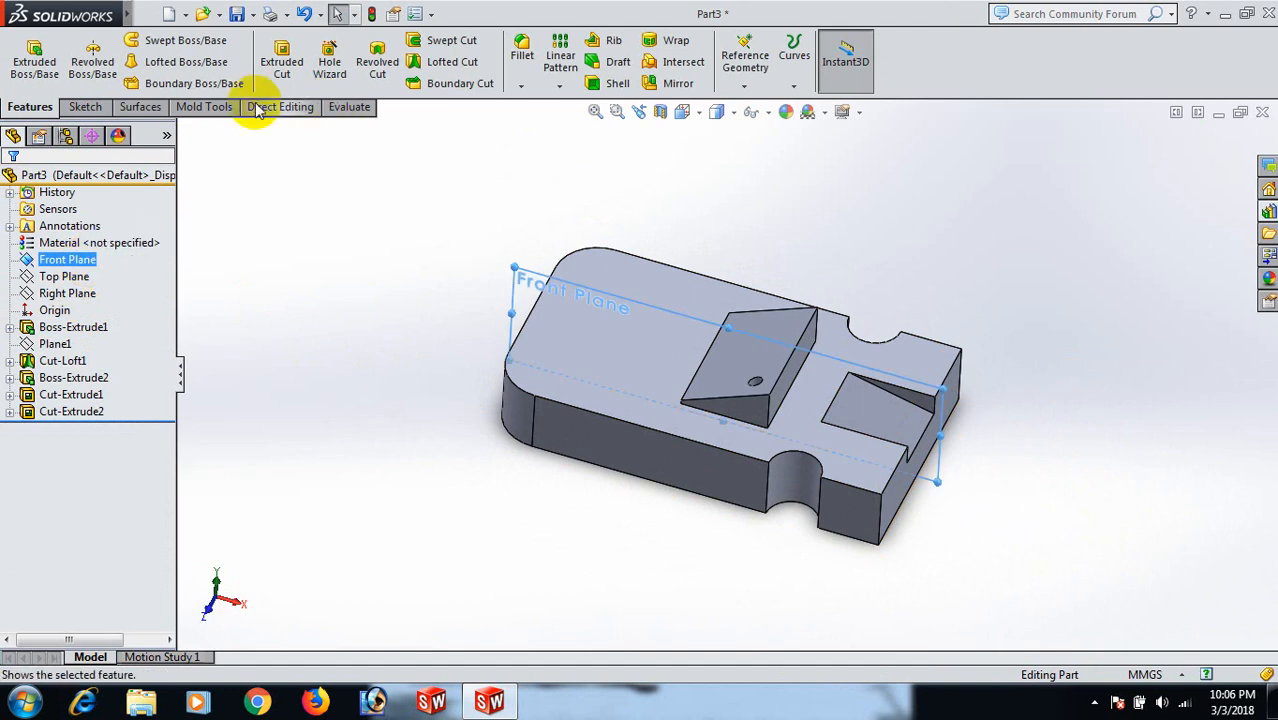
{"action": "left_click", "coordinate": [680, 84]}
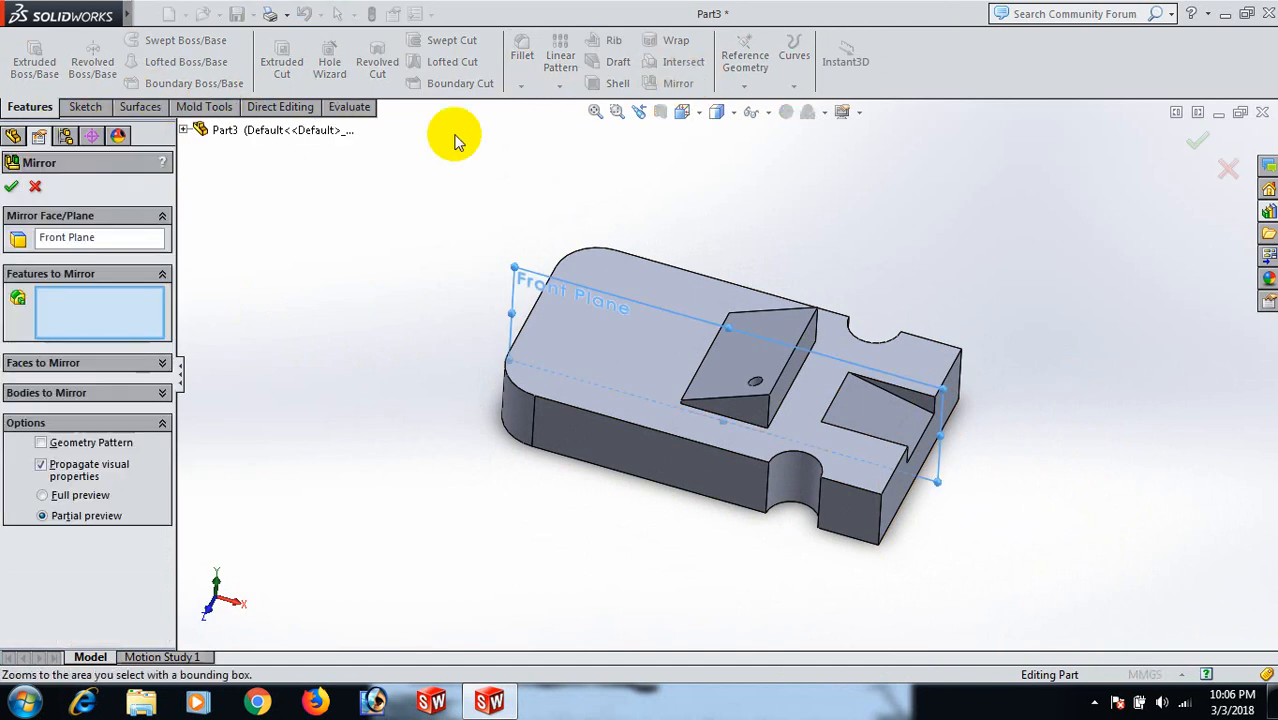
{"action": "left_click", "coordinate": [182, 129]}
{"action": "left_click", "coordinate": [258, 367]}
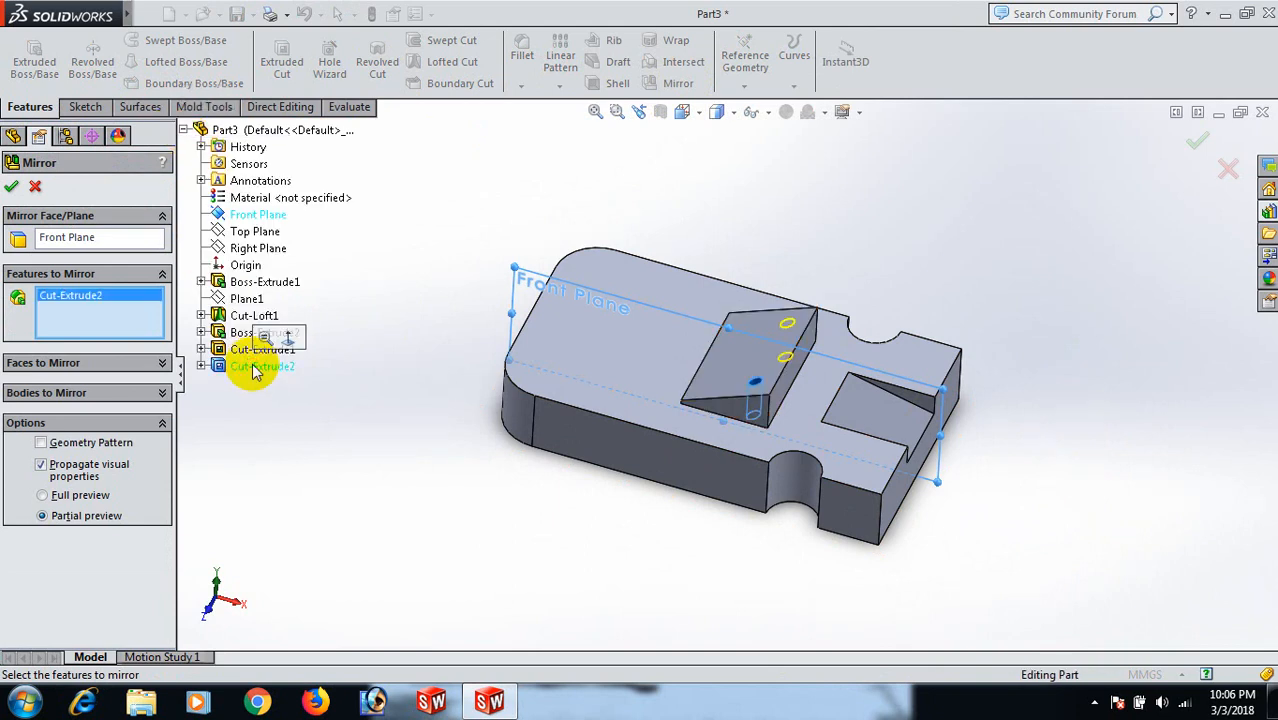
{"action": "left_click", "coordinate": [11, 187]}
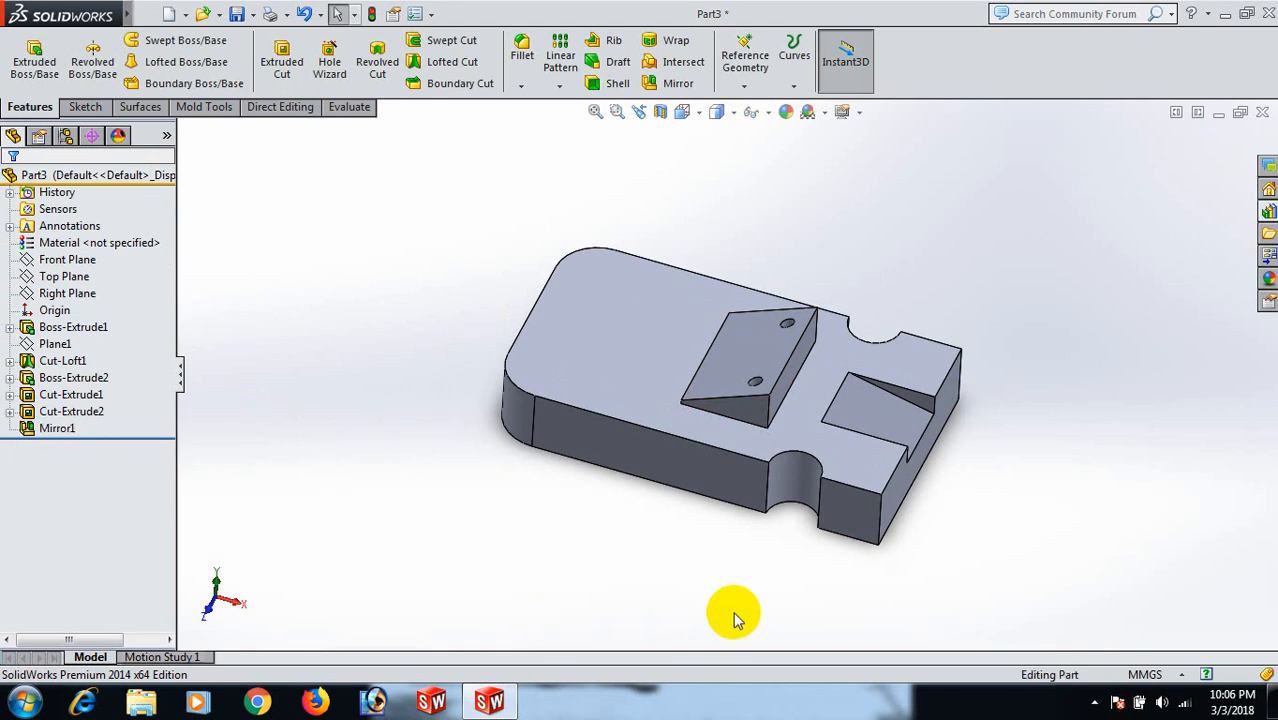
- On the plate's long side face, sketch a circle about 3.7 mm in diameter, about 37 mm lengthwise and 4.4 mm above the origin
{"action": "scroll", "coordinate": [731, 618], "scroll_direction": "down", "scroll_amount": 3}
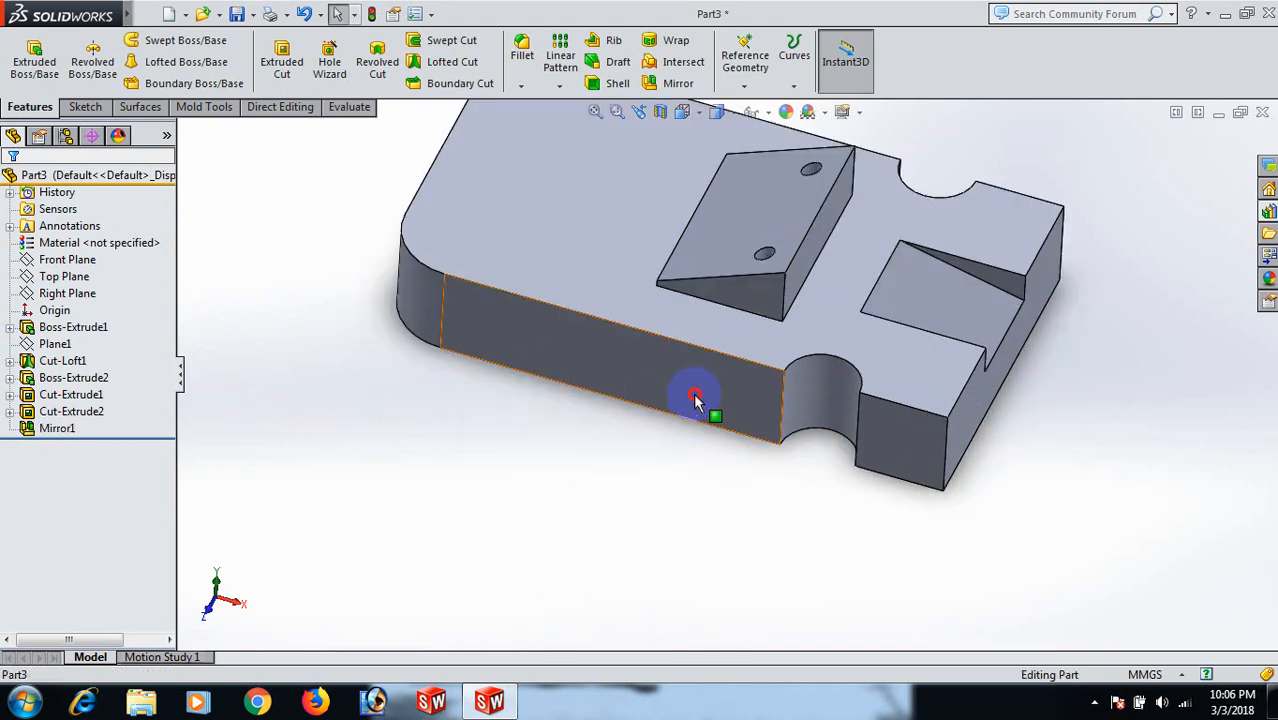
{"action": "left_click", "coordinate": [692, 400]}
{"action": "left_click", "coordinate": [766, 336]}
{"action": "key", "text": "space"}
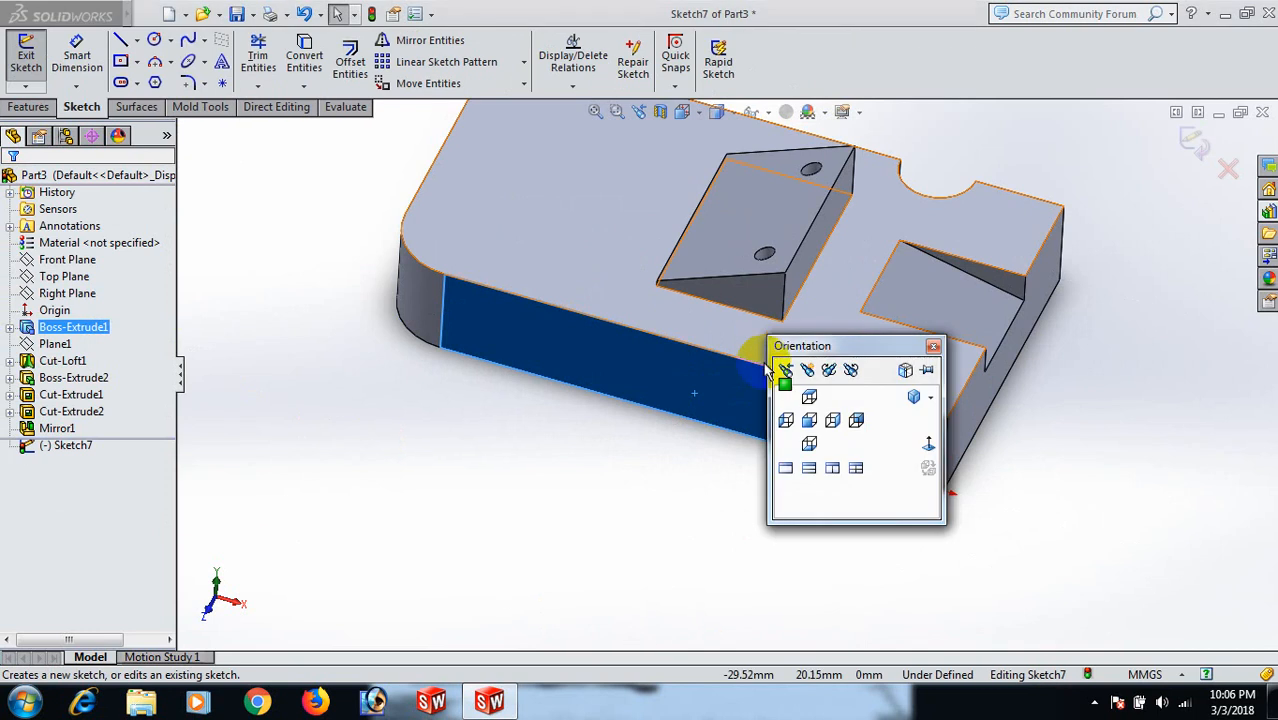
{"action": "left_click", "coordinate": [925, 458]}
{"action": "right_click_drag", "start_coordinate": [638, 620], "coordinate": [742, 604]}
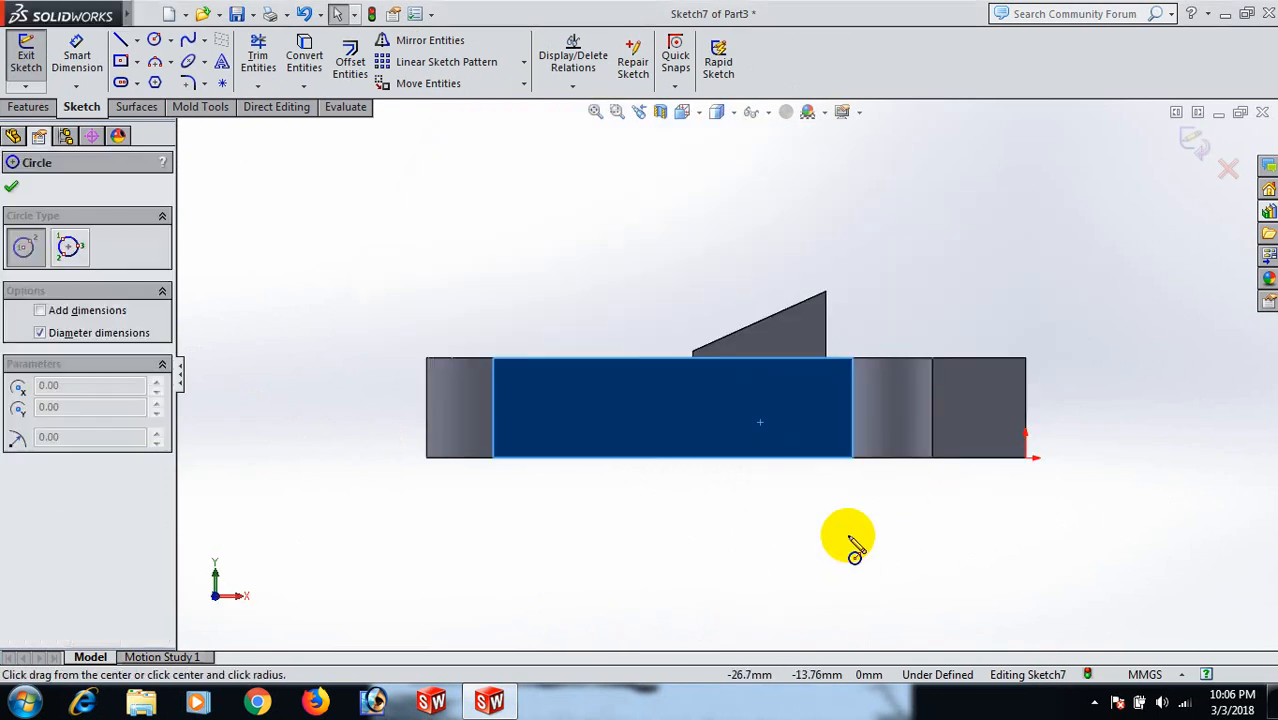
{"action": "left_click", "coordinate": [779, 429]}
{"action": "left_click", "coordinate": [787, 437]}
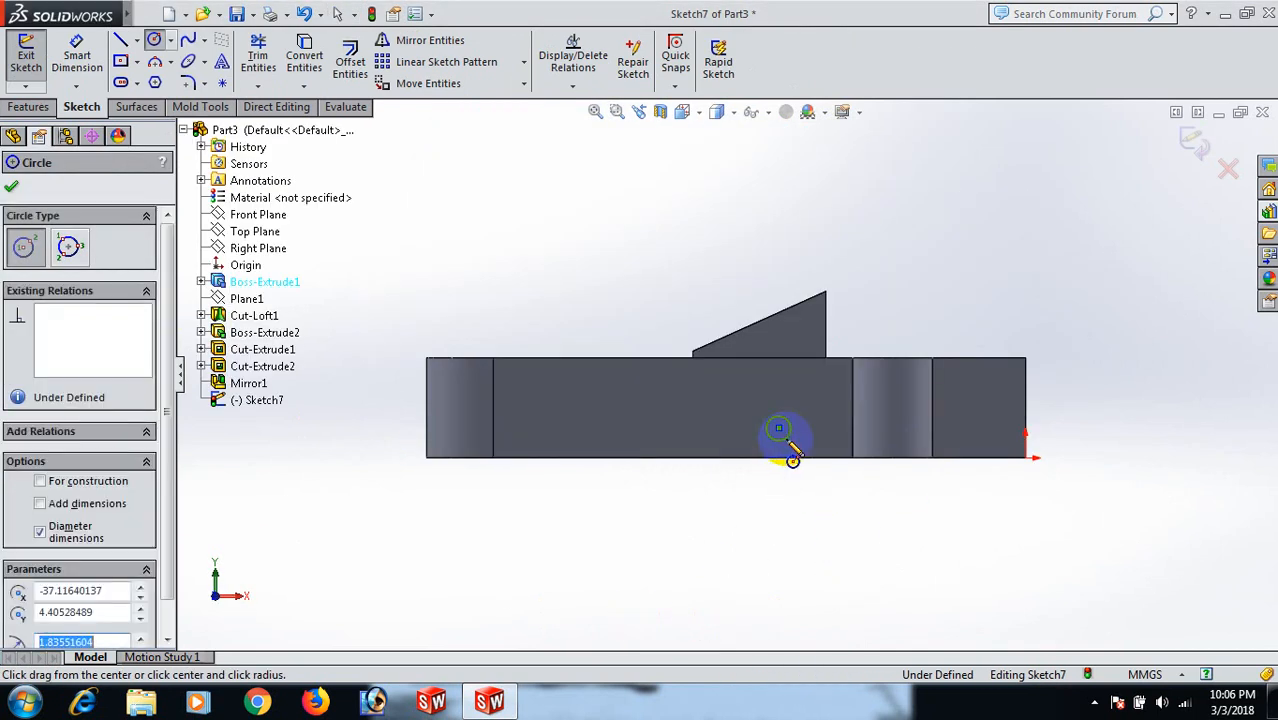
{"action": "right_click", "coordinate": [778, 432]}
{"action": "left_click", "coordinate": [846, 203]}
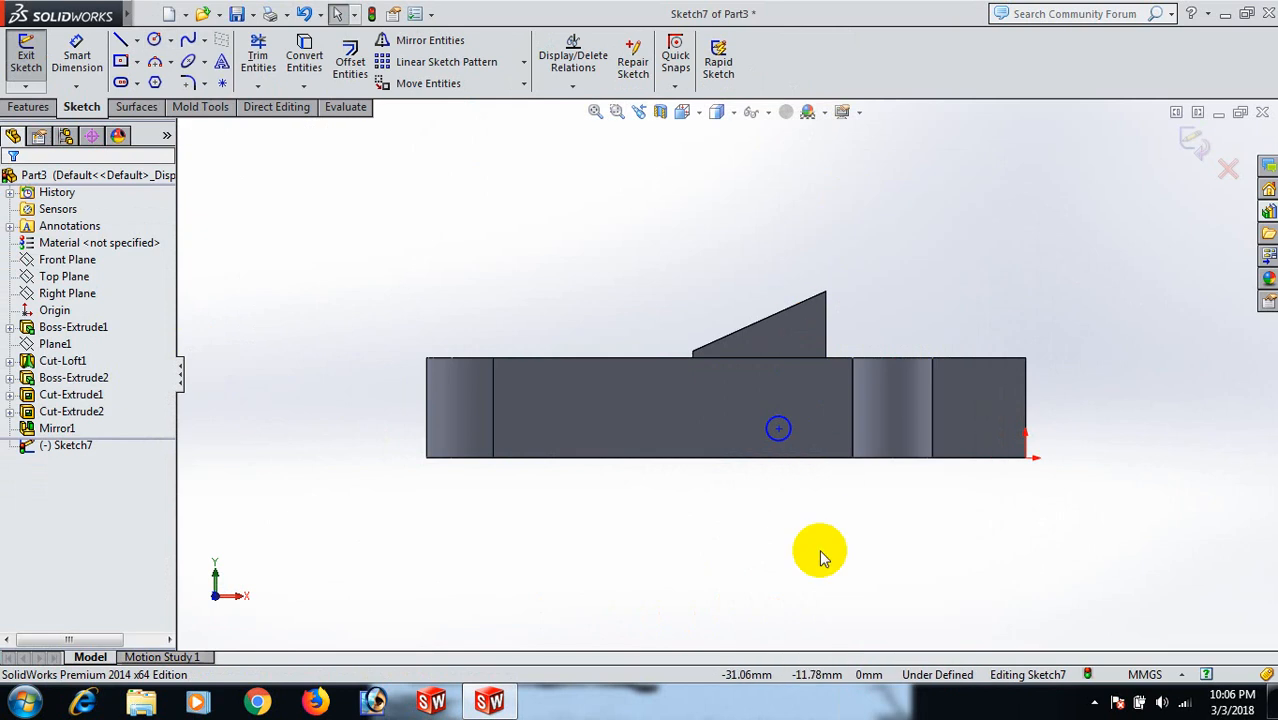
- Dimension the side-face circle's diameter at 3 mm
{"action": "right_click_drag", "start_coordinate": [821, 550], "coordinate": [808, 405]}
{"action": "scroll", "coordinate": [786, 450], "scroll_direction": "down", "scroll_amount": 3}
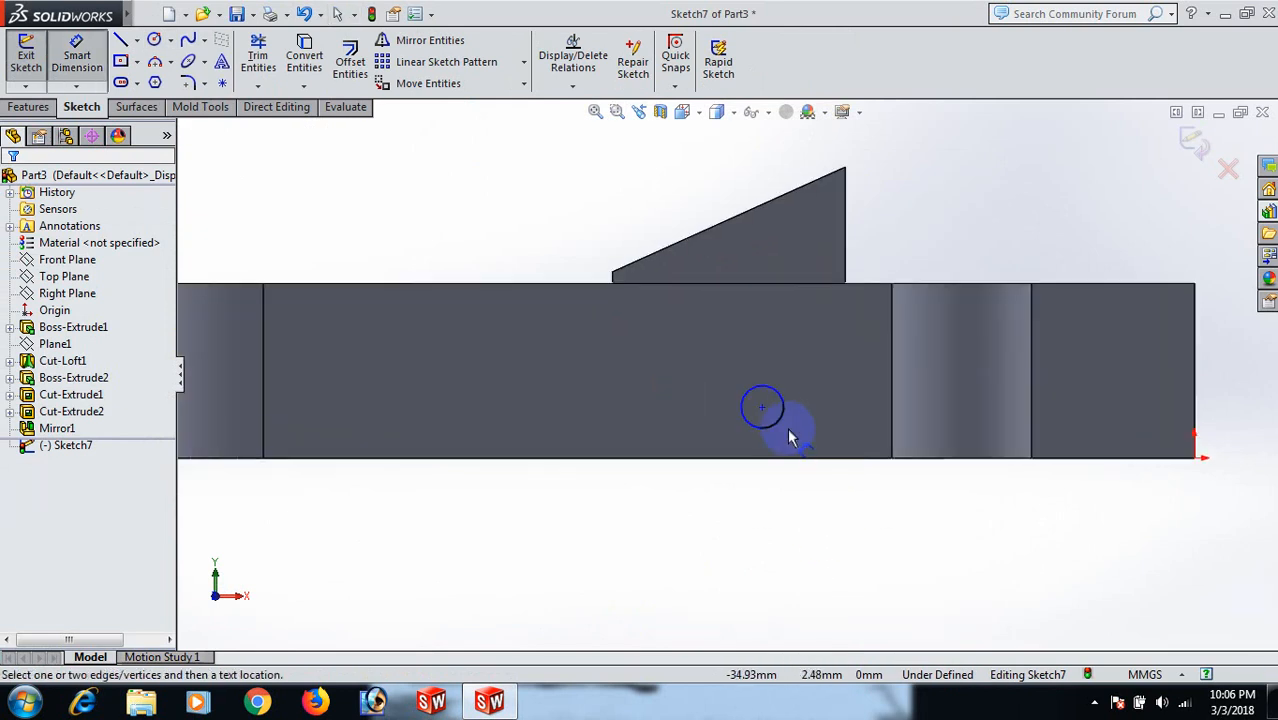
{"action": "left_click", "coordinate": [786, 423]}
{"action": "left_click", "coordinate": [838, 553]}
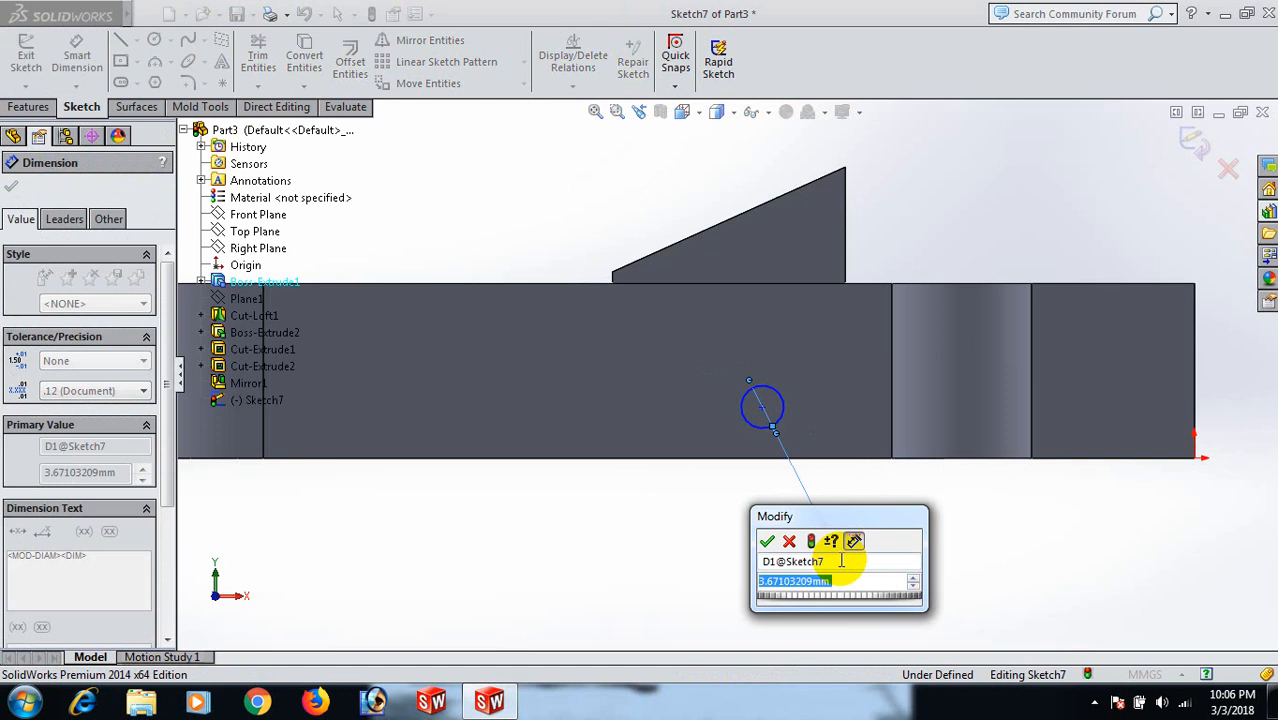
{"action": "type", "text": "3"}
{"action": "key", "text": "Return"}
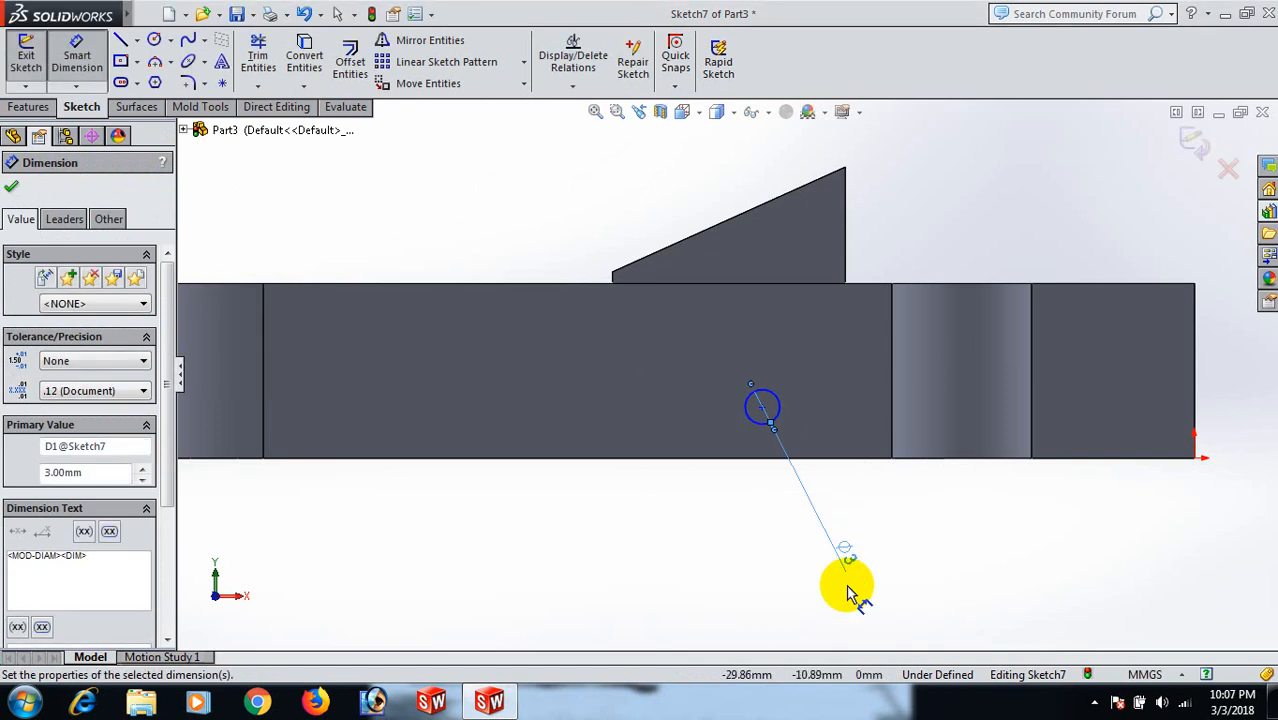
{"action": "left_click", "coordinate": [756, 597]}
- Dimension the side-face circle's centre at 6 mm horizontally from the adjacent edge of the rounded notch
{"action": "left_click", "coordinate": [762, 408]}
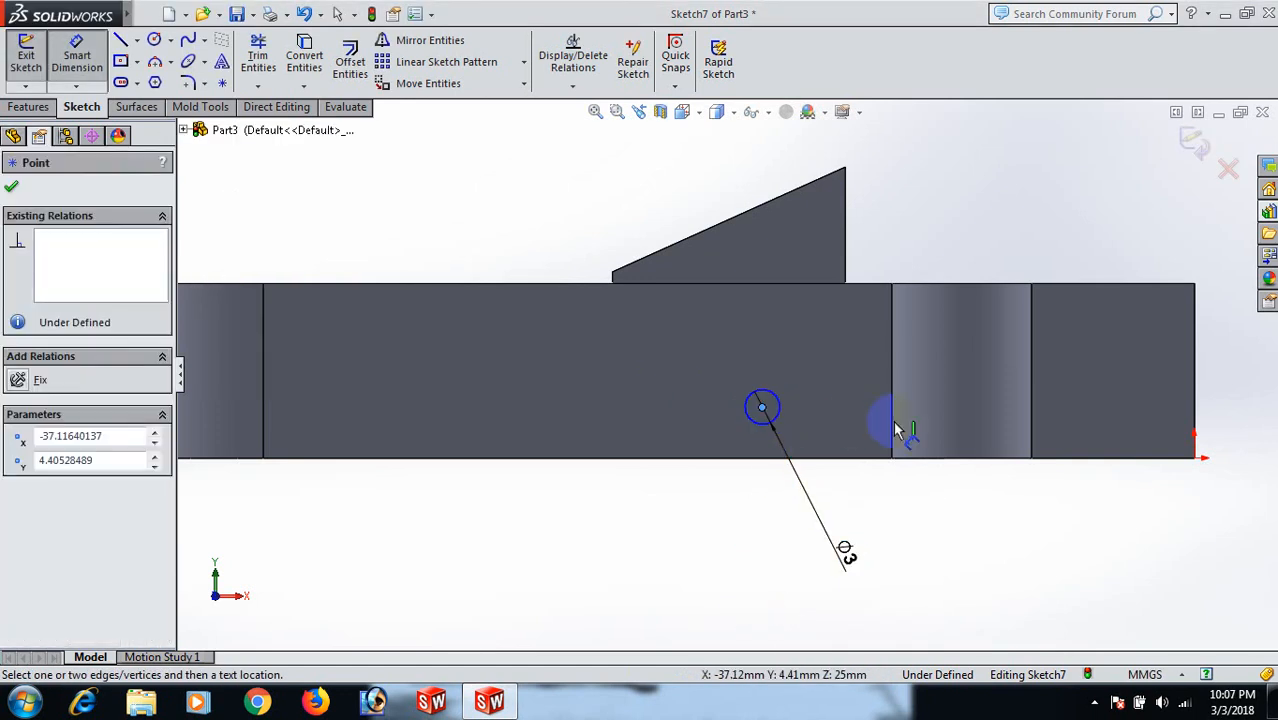
{"action": "left_click", "coordinate": [895, 425]}
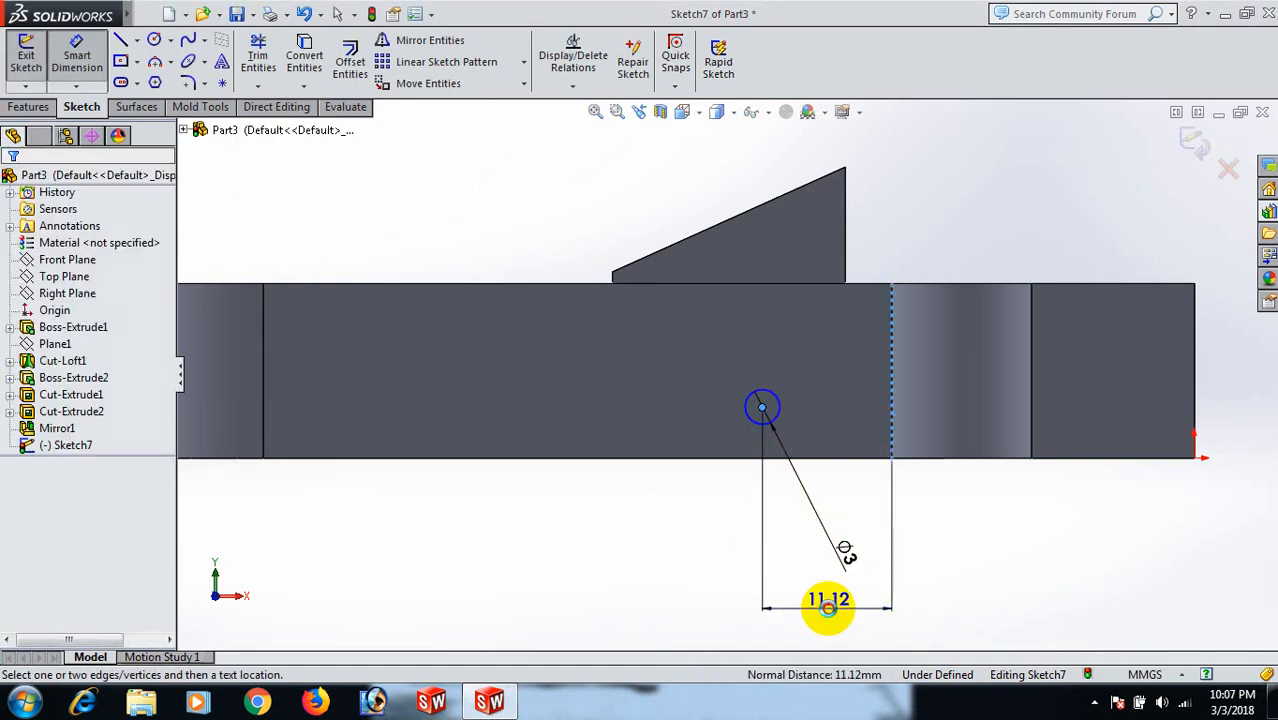
{"action": "left_click", "coordinate": [827, 600]}
{"action": "type", "text": "6"}
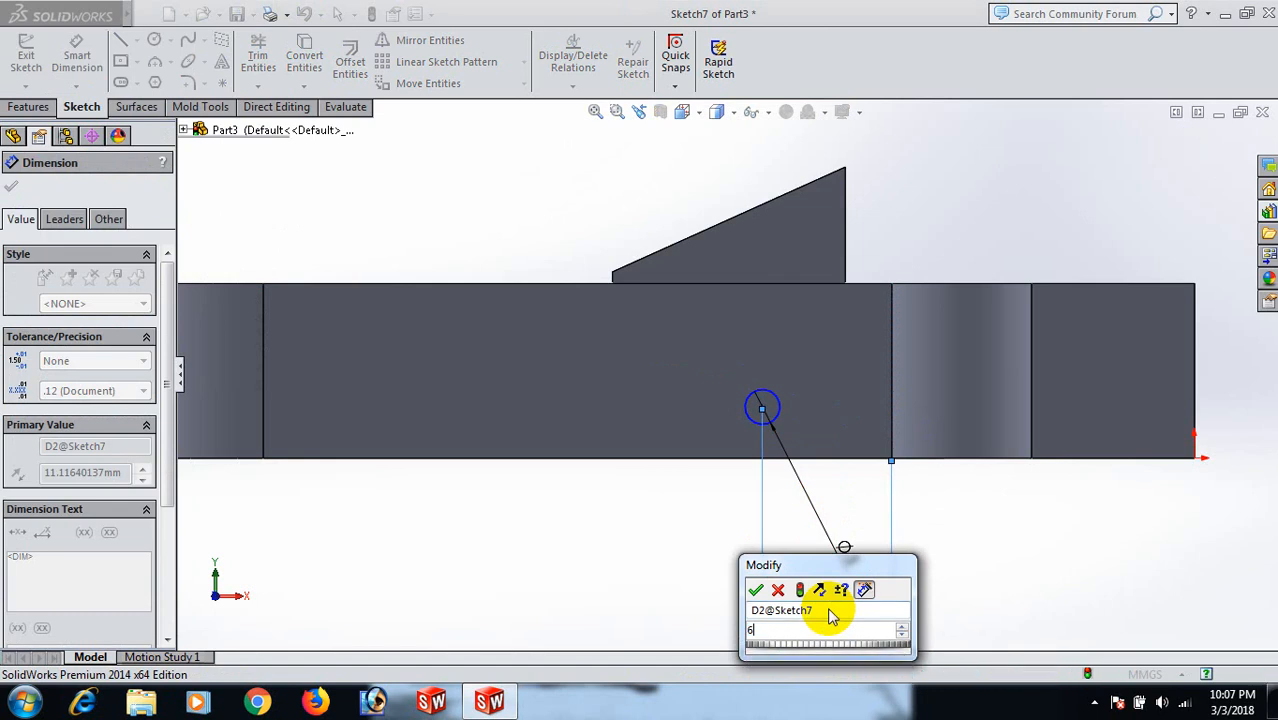
{"action": "key", "text": "Return"}
{"action": "left_click", "coordinate": [1118, 598]}
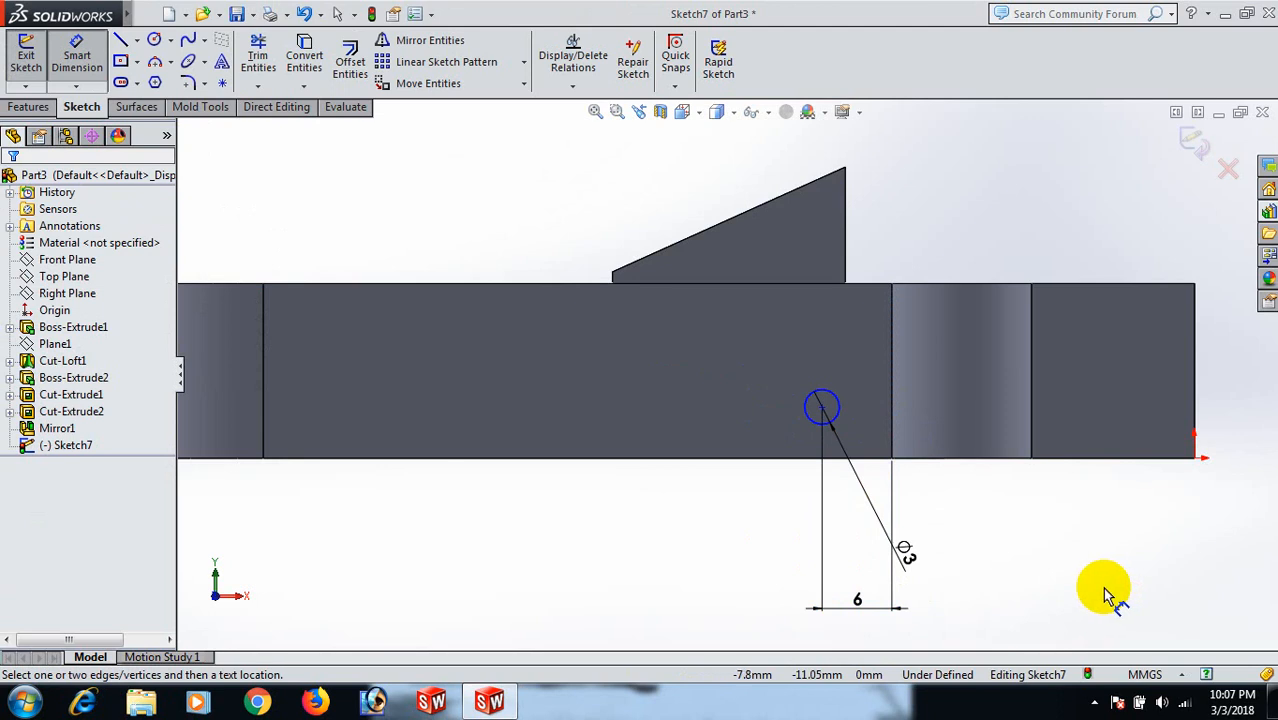
{"action": "right_click", "coordinate": [1073, 580]}
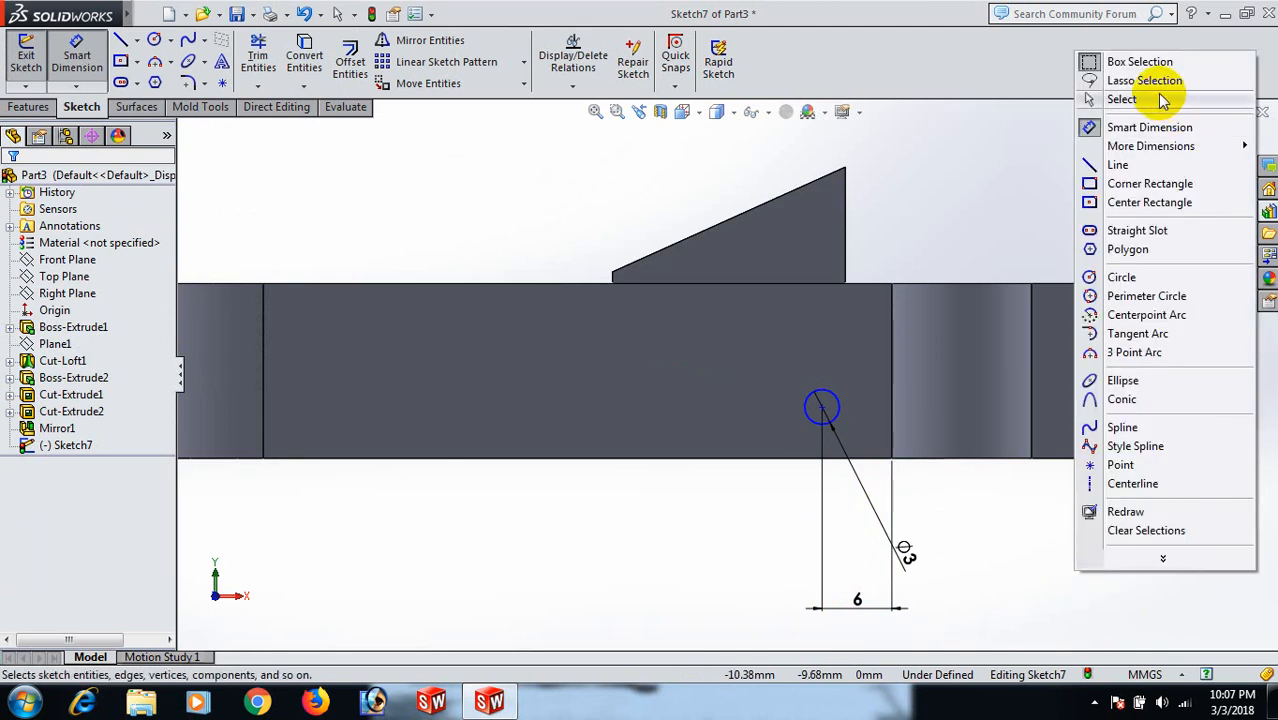
{"action": "left_click", "coordinate": [1122, 99]}
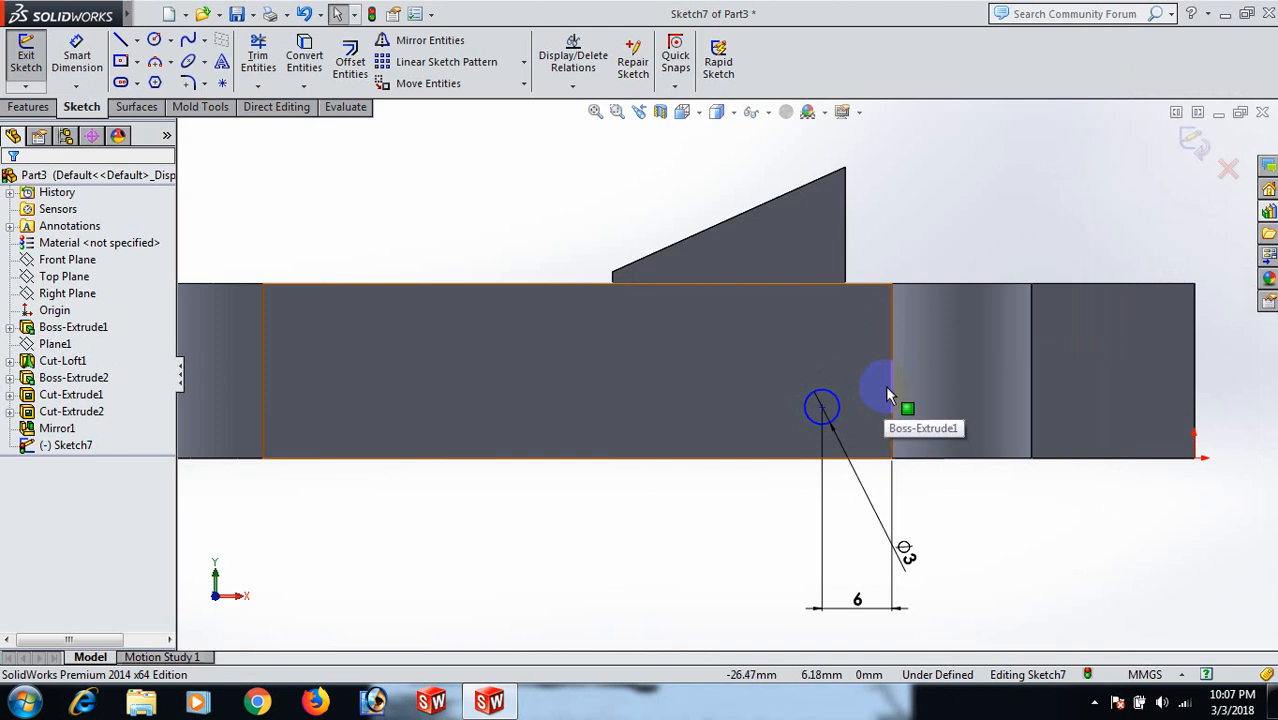
- Add a Horizontal relation between the midpoint of the notch's vertical edge and the circle's centre
{"action": "right_click", "coordinate": [891, 388]}
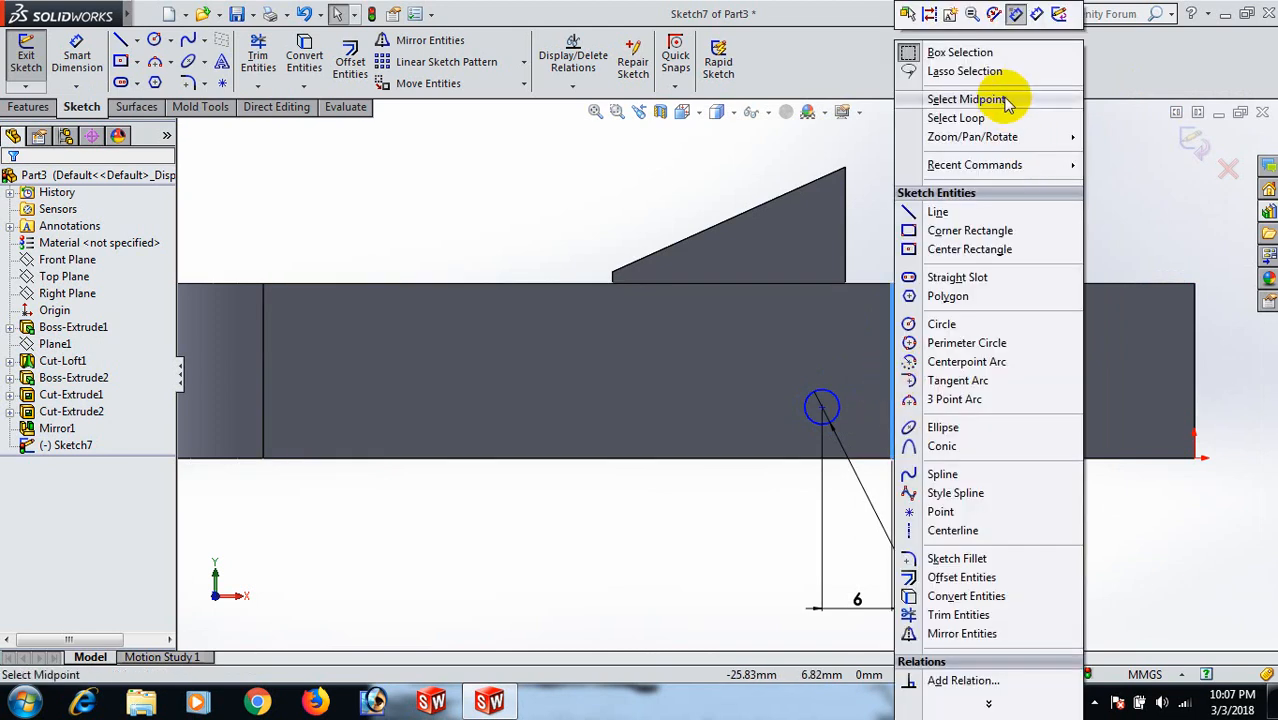
{"action": "left_click", "coordinate": [1004, 112]}
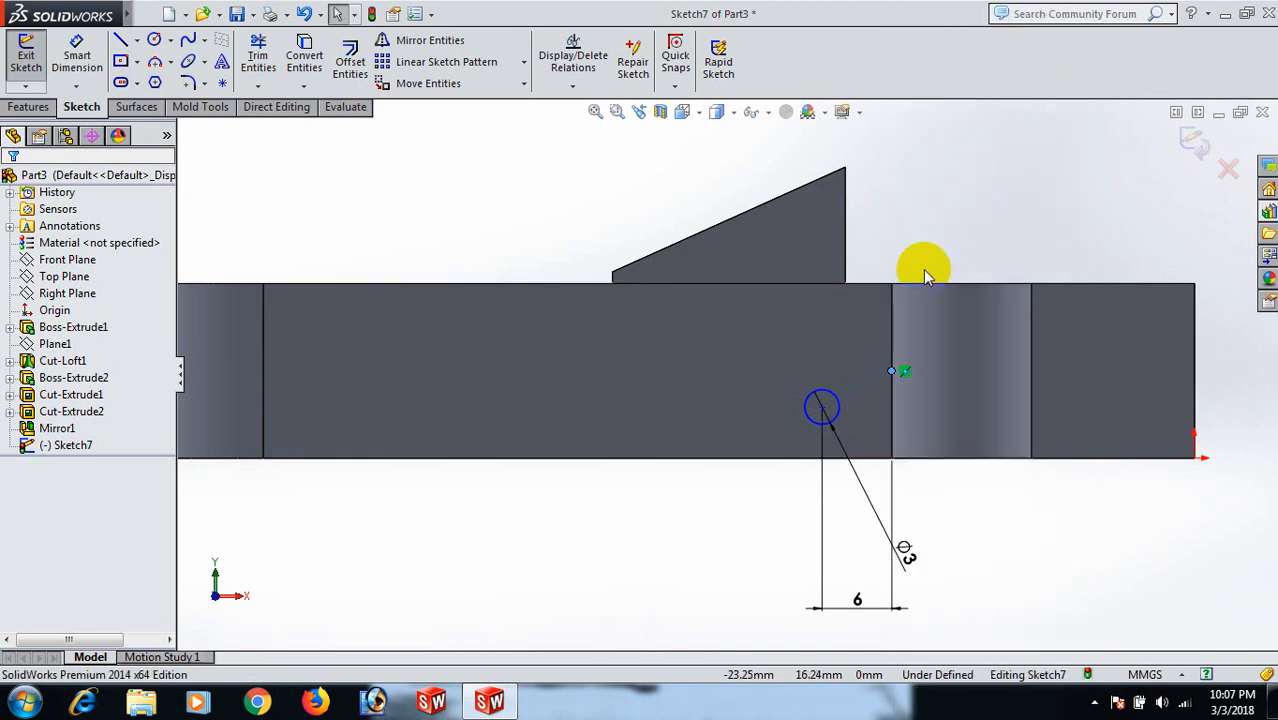
{"action": "left_click", "coordinate": [891, 340]}
{"action": "left_click", "coordinate": [822, 408], "text": "ctrl"}
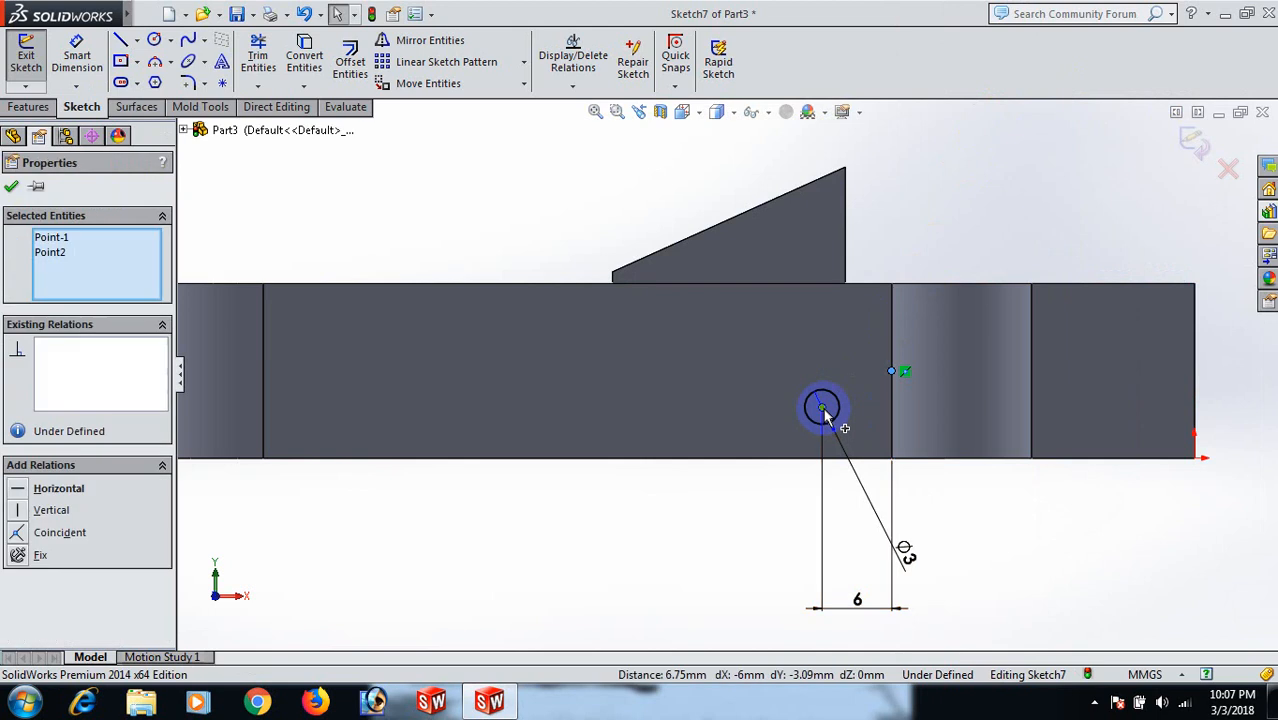
{"action": "left_click", "coordinate": [17, 492]}
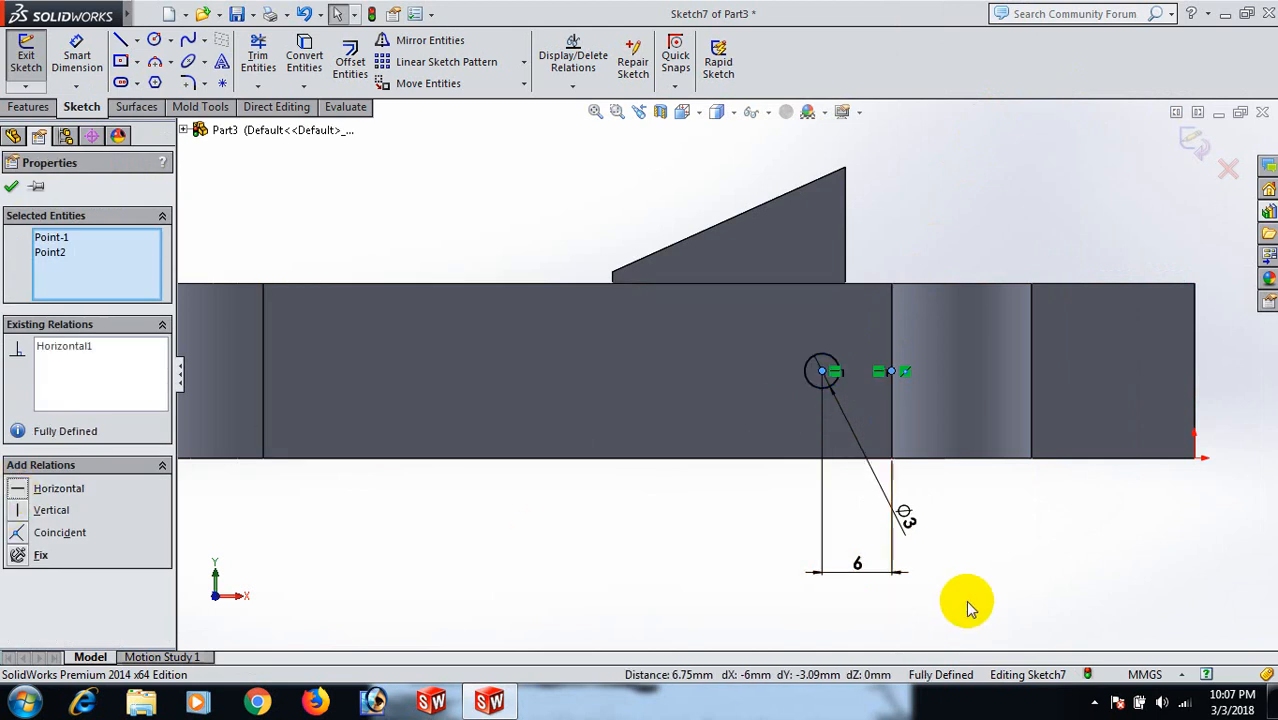
{"action": "left_click", "coordinate": [1031, 596]}
- Sketch a second circle about 5 mm in diameter on the side face, about 17 mm from the first circle at mid-height
{"action": "right_click_drag", "start_coordinate": [1088, 533], "coordinate": [1101, 523]}
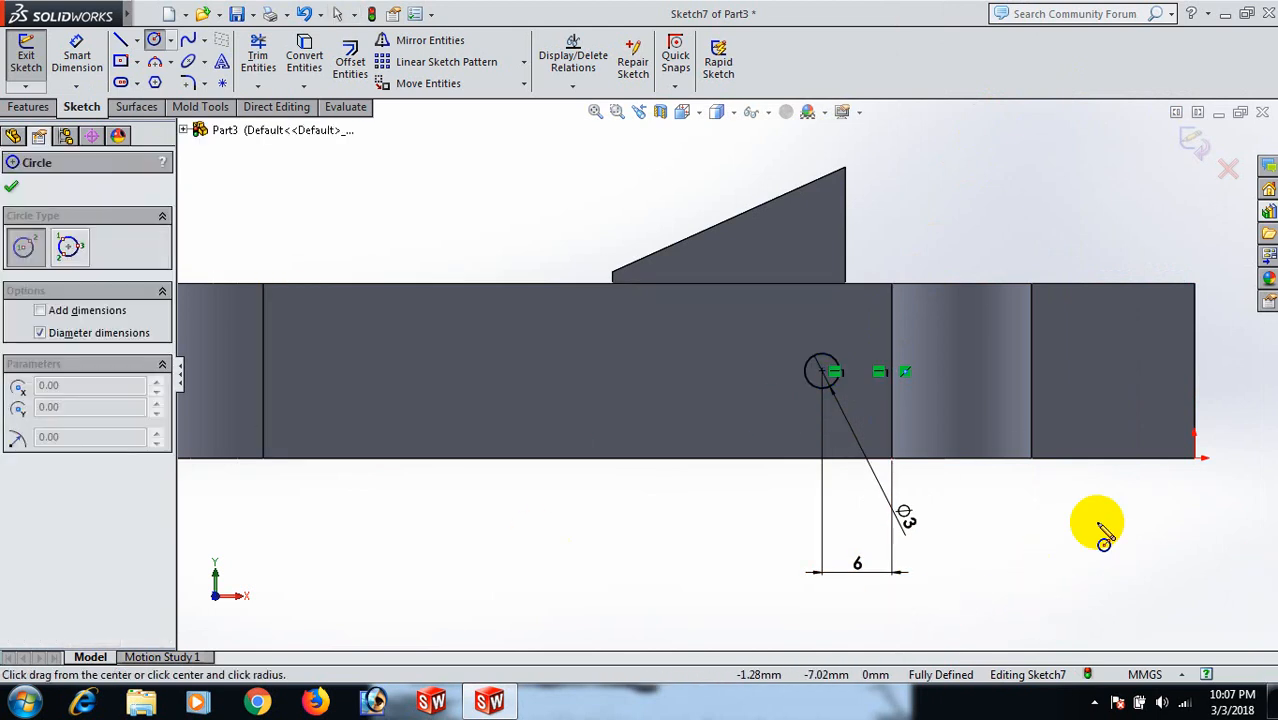
{"action": "left_click", "coordinate": [625, 374]}
{"action": "left_click", "coordinate": [645, 392]}
{"action": "right_click_drag", "start_coordinate": [666, 468], "coordinate": [662, 425]}
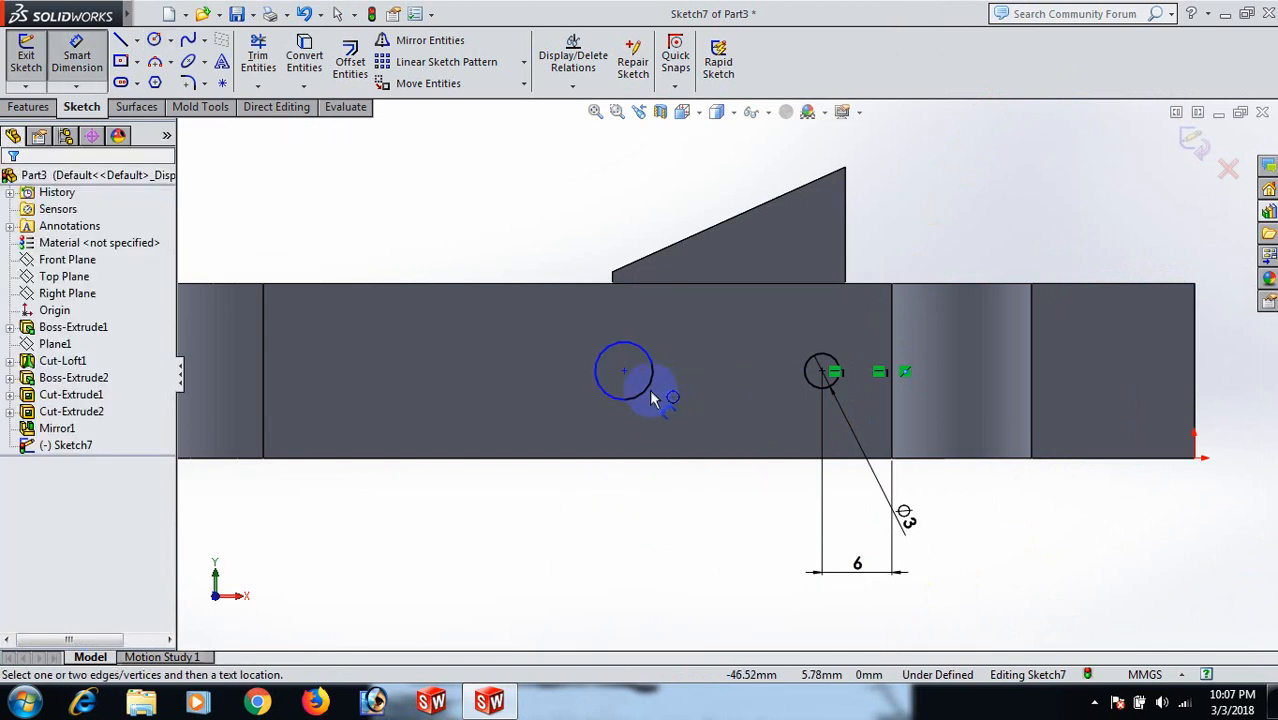
{"action": "left_click", "coordinate": [651, 398]}
{"action": "left_click", "coordinate": [676, 528]}
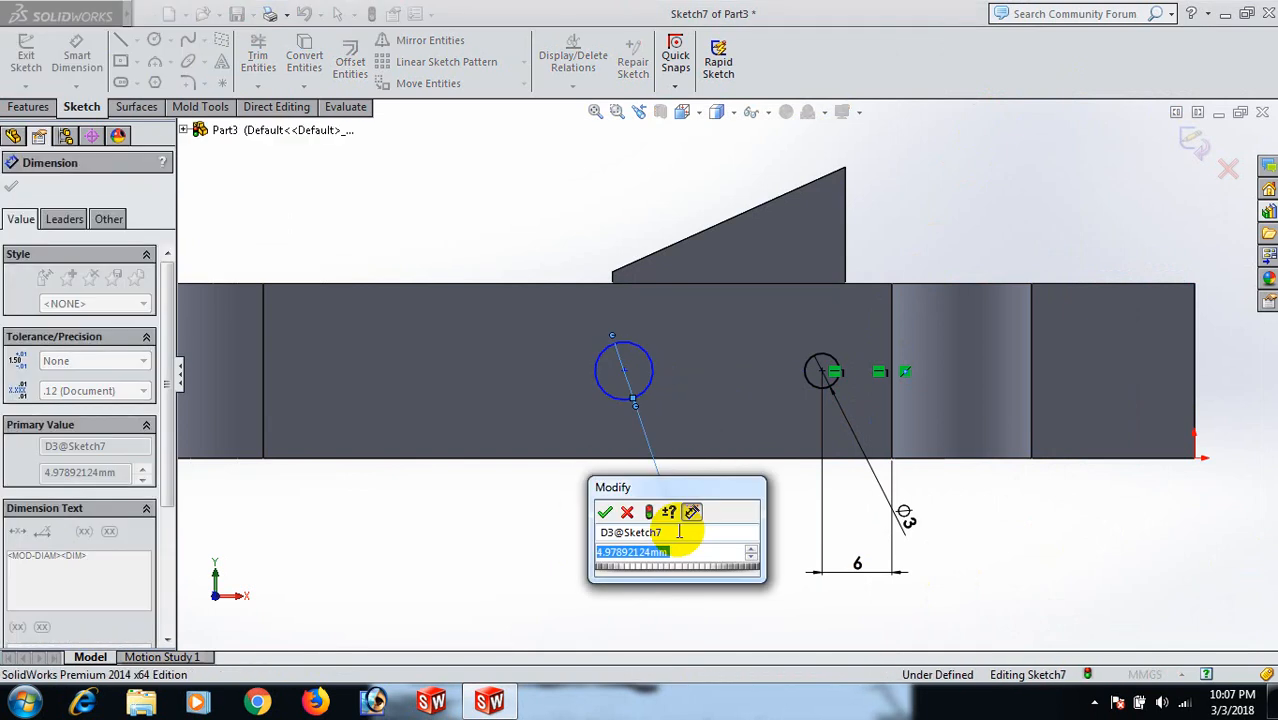
{"action": "key", "text": "Return"}
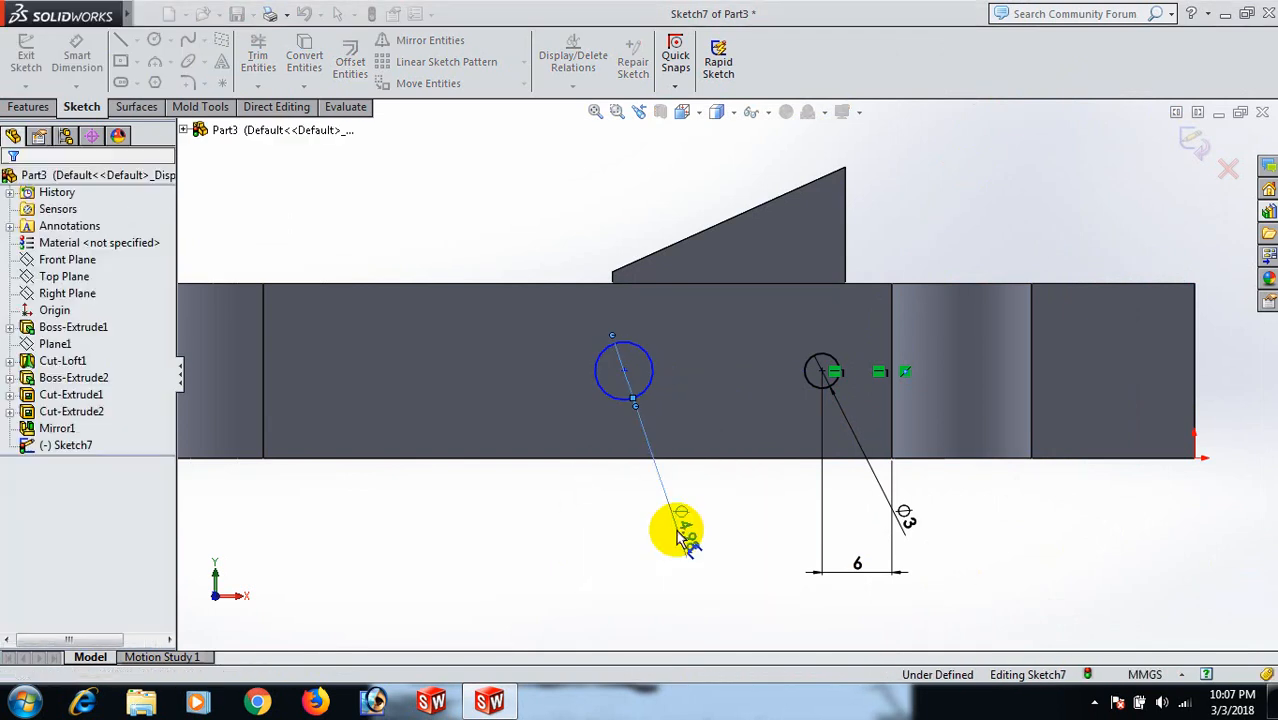
{"action": "left_click", "coordinate": [697, 550]}
{"action": "key", "text": "Delete"}
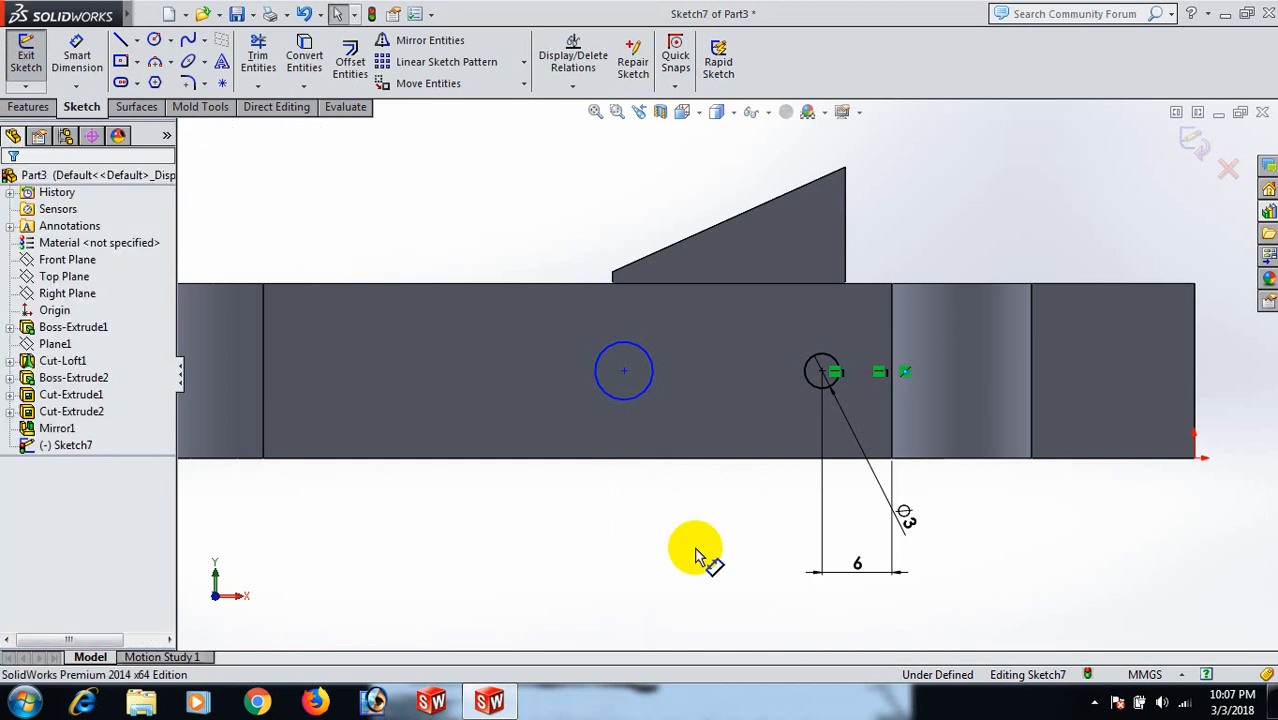
- Add an Equal relation between the second circle and the 3 mm circle
{"action": "left_click", "coordinate": [624, 407]}
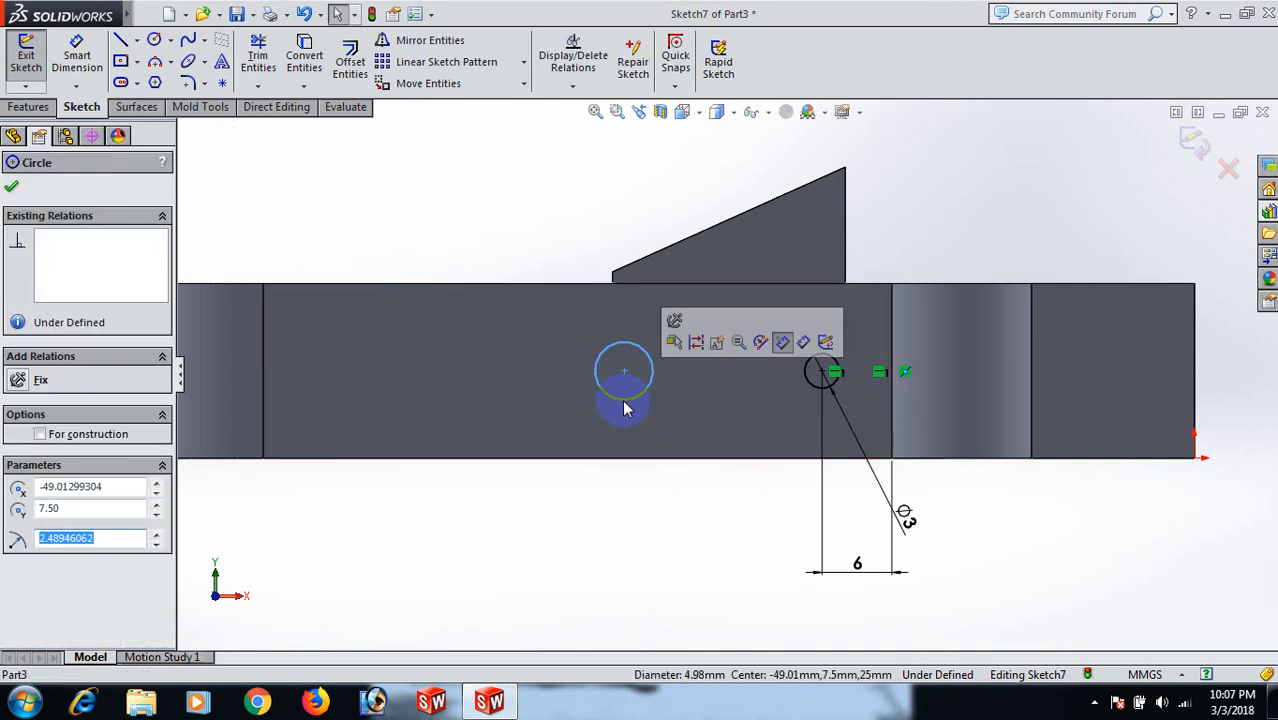
{"action": "left_click", "coordinate": [818, 390], "text": "ctrl"}
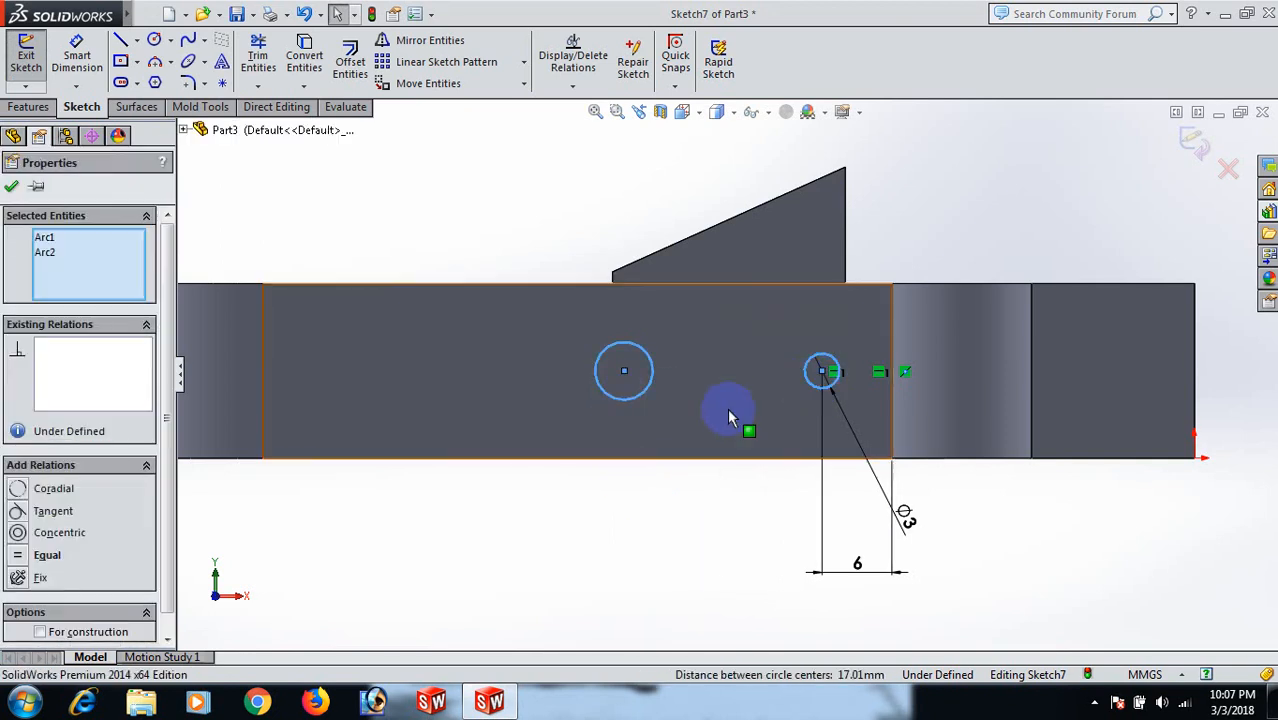
{"action": "left_click", "coordinate": [19, 560]}
{"action": "left_click", "coordinate": [538, 578]}
- Dimension the horizontal distance between the two side-face circle centres at 20 mm
{"action": "right_click_drag", "start_coordinate": [553, 506], "coordinate": [597, 372]}
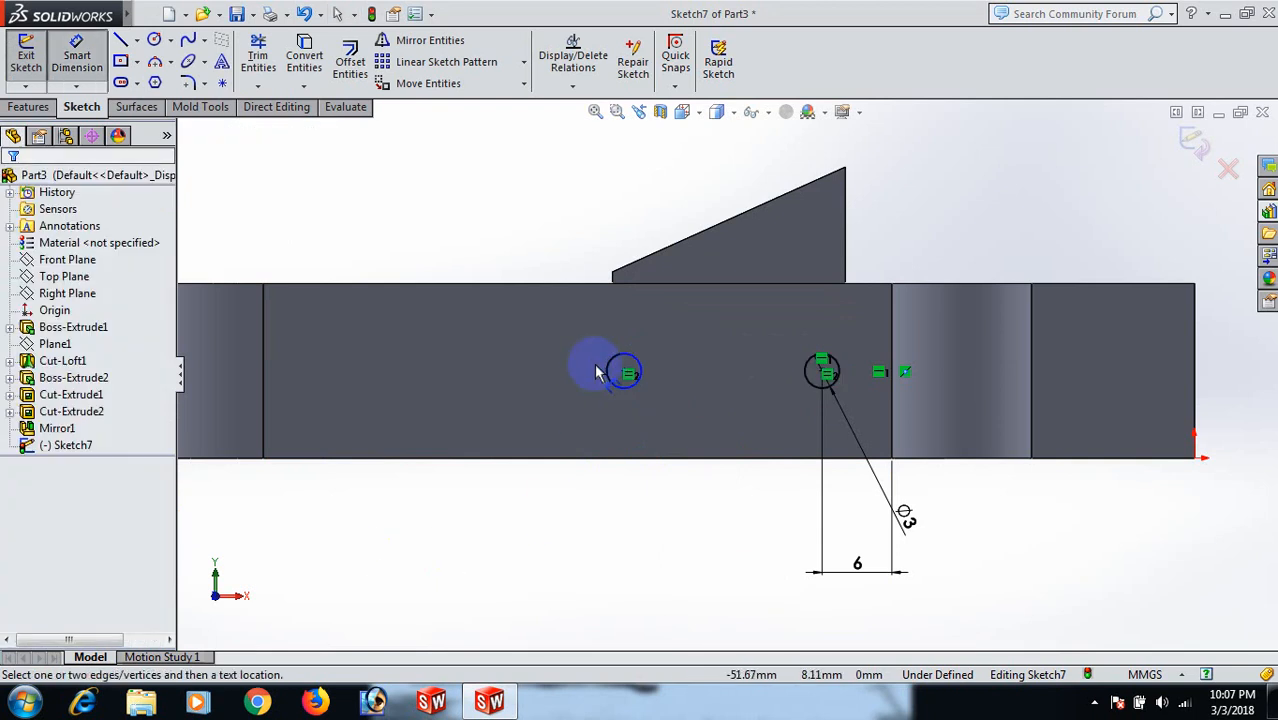
{"action": "left_click", "coordinate": [624, 373]}
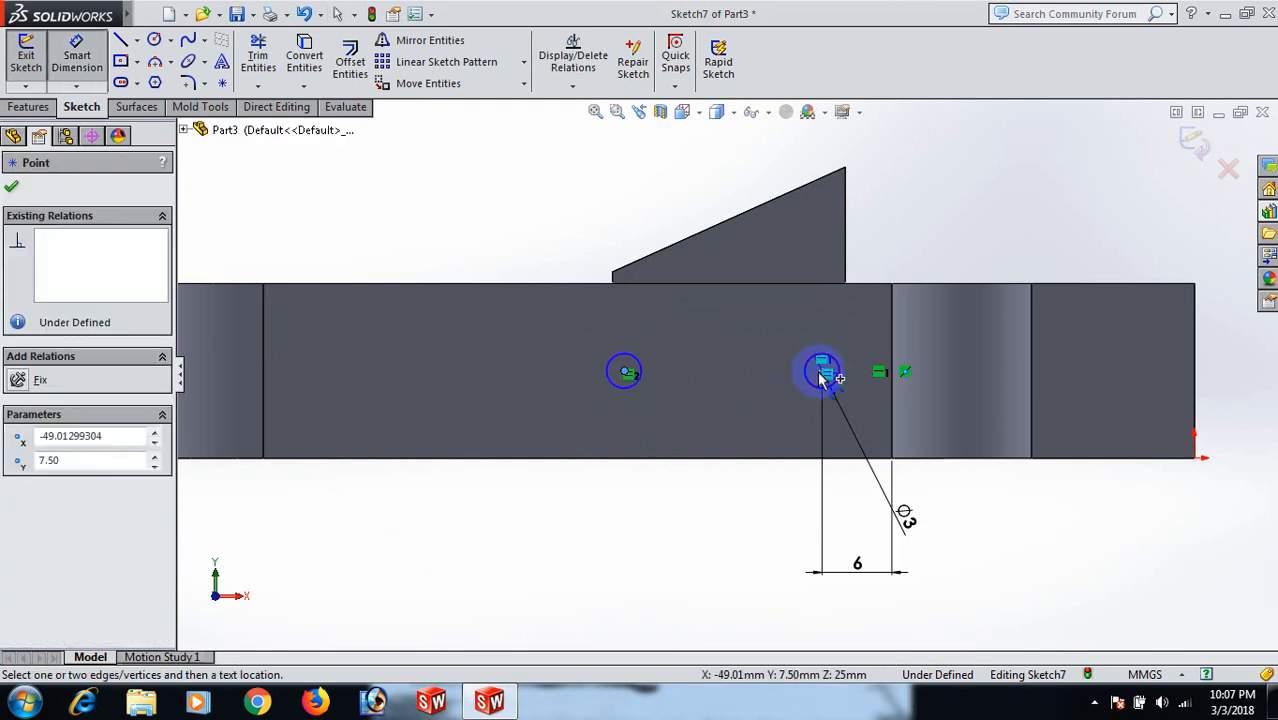
{"action": "left_click", "coordinate": [820, 375]}
{"action": "left_click", "coordinate": [720, 490]}
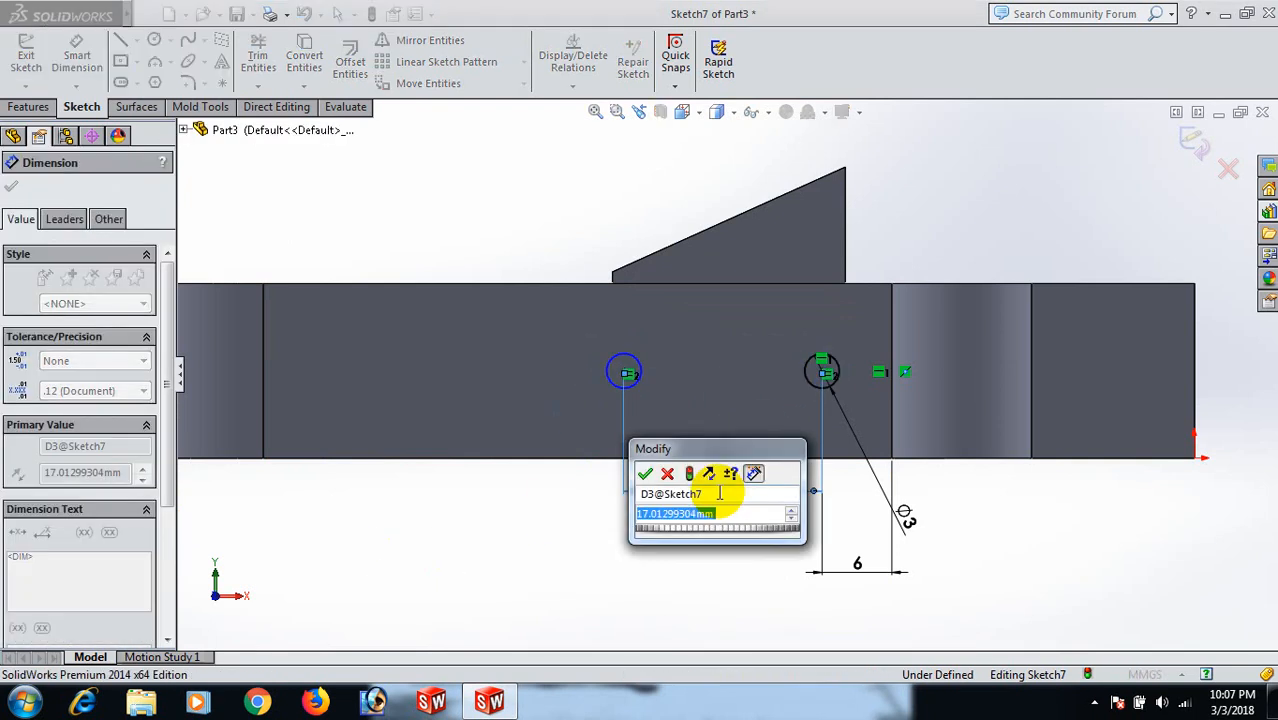
{"action": "type", "text": "20"}
{"action": "key", "text": "Return"}
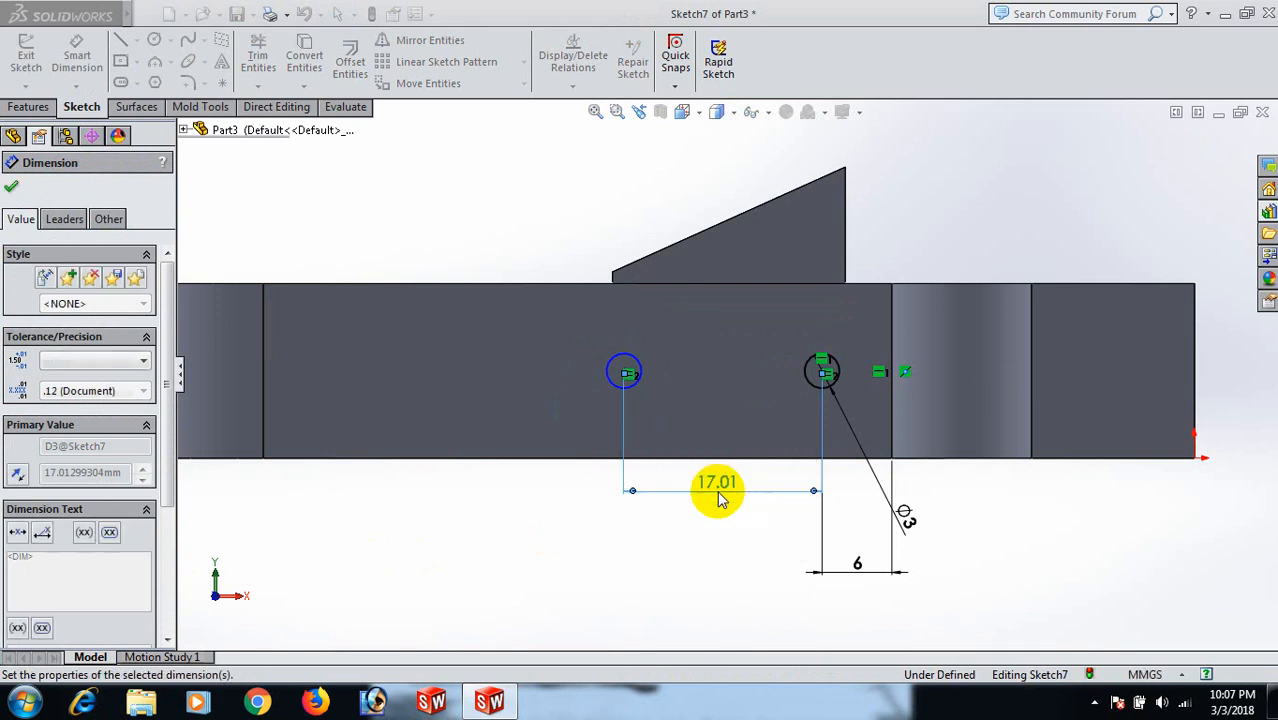
{"action": "left_click", "coordinate": [677, 528]}
{"action": "right_click", "coordinate": [677, 528]}
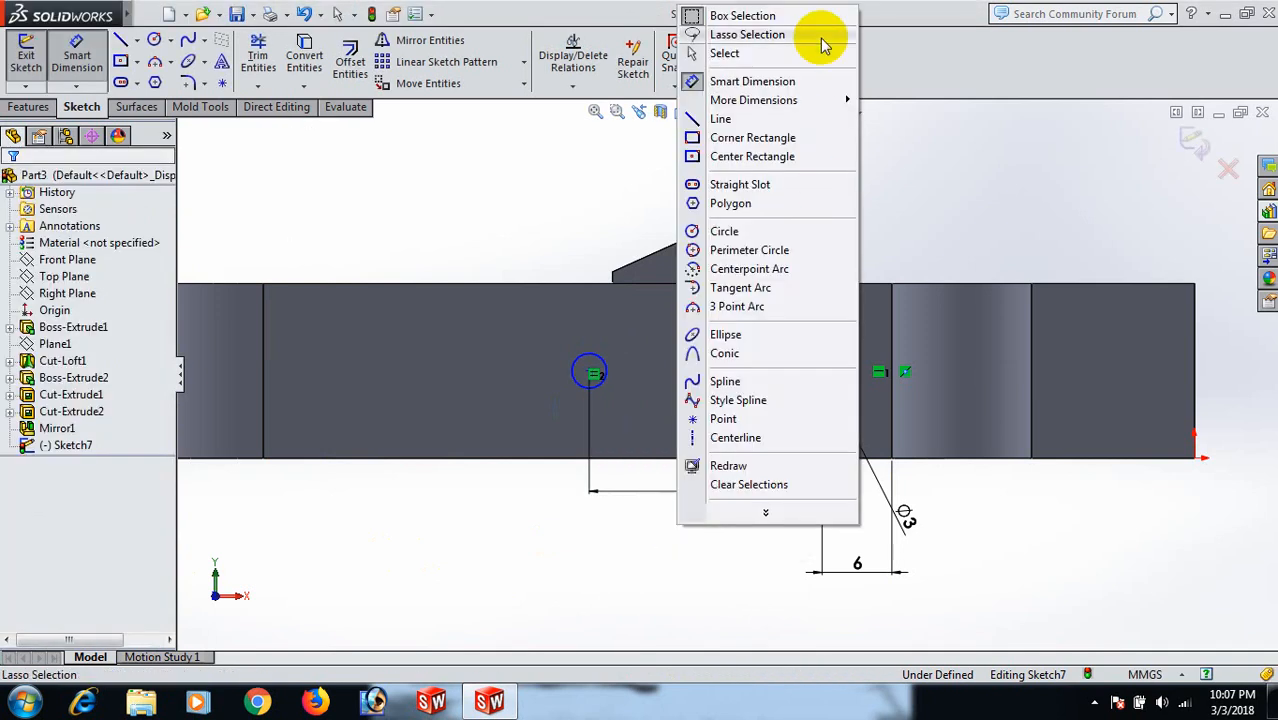
{"action": "left_click", "coordinate": [790, 51]}
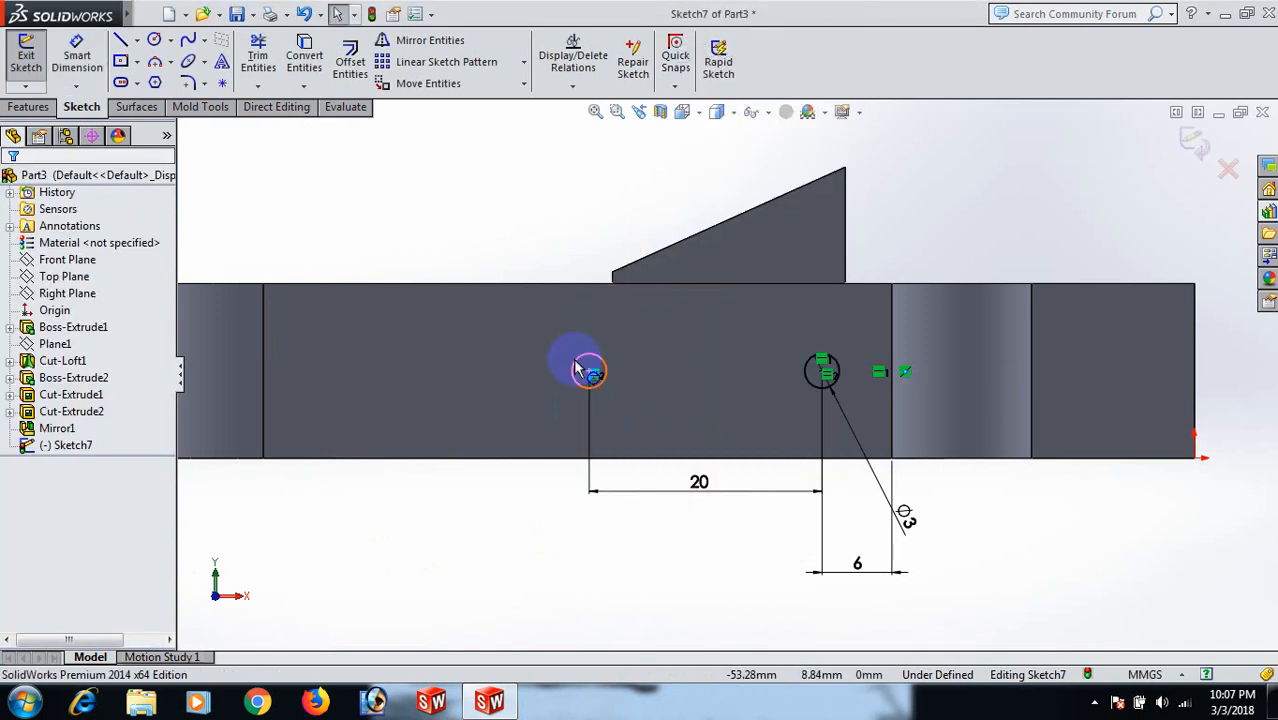
{"action": "left_click", "coordinate": [462, 514]}
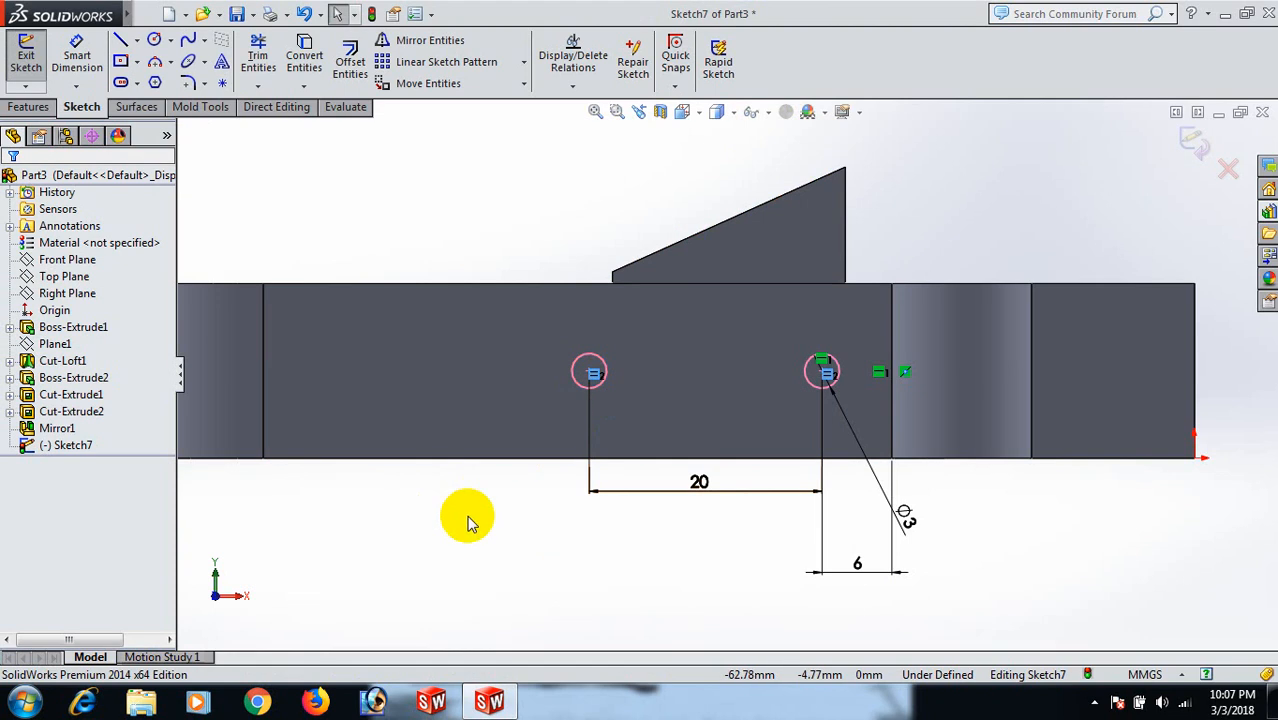
- Add a Horizontal relation between the centres of the two side-face circles
{"action": "left_click", "coordinate": [590, 374]}
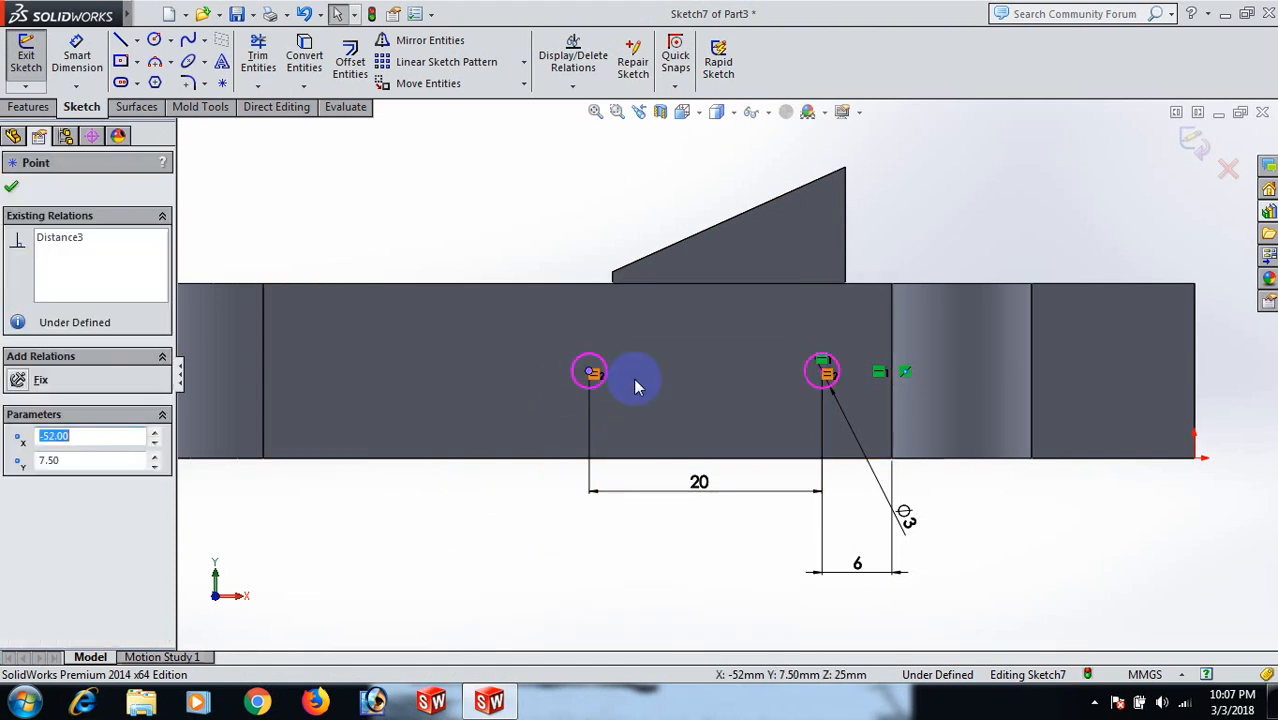
{"action": "left_click", "coordinate": [821, 372], "text": "ctrl"}
{"action": "left_click", "coordinate": [23, 490]}
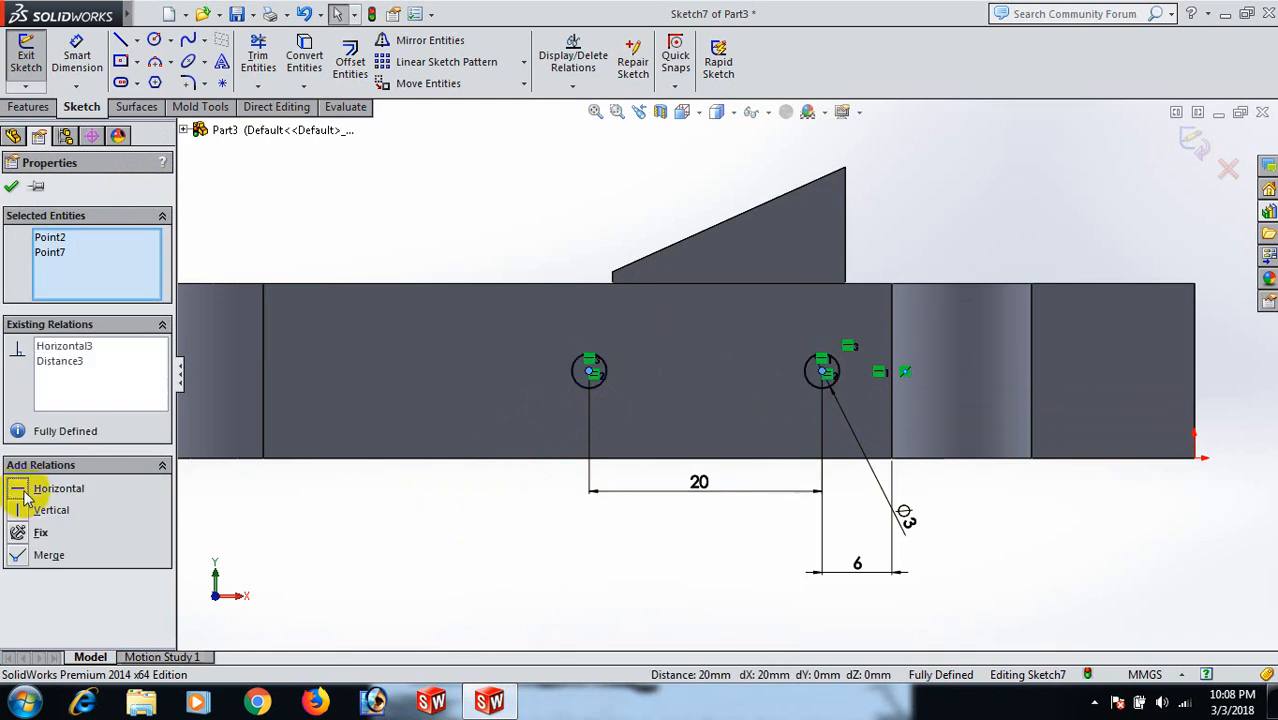
{"action": "left_click", "coordinate": [471, 536]}
- Extrude-cut the two side-face circles from the sketch plane with the Through All end condition
{"action": "scroll", "coordinate": [473, 540], "scroll_direction": "up", "scroll_amount": 3}
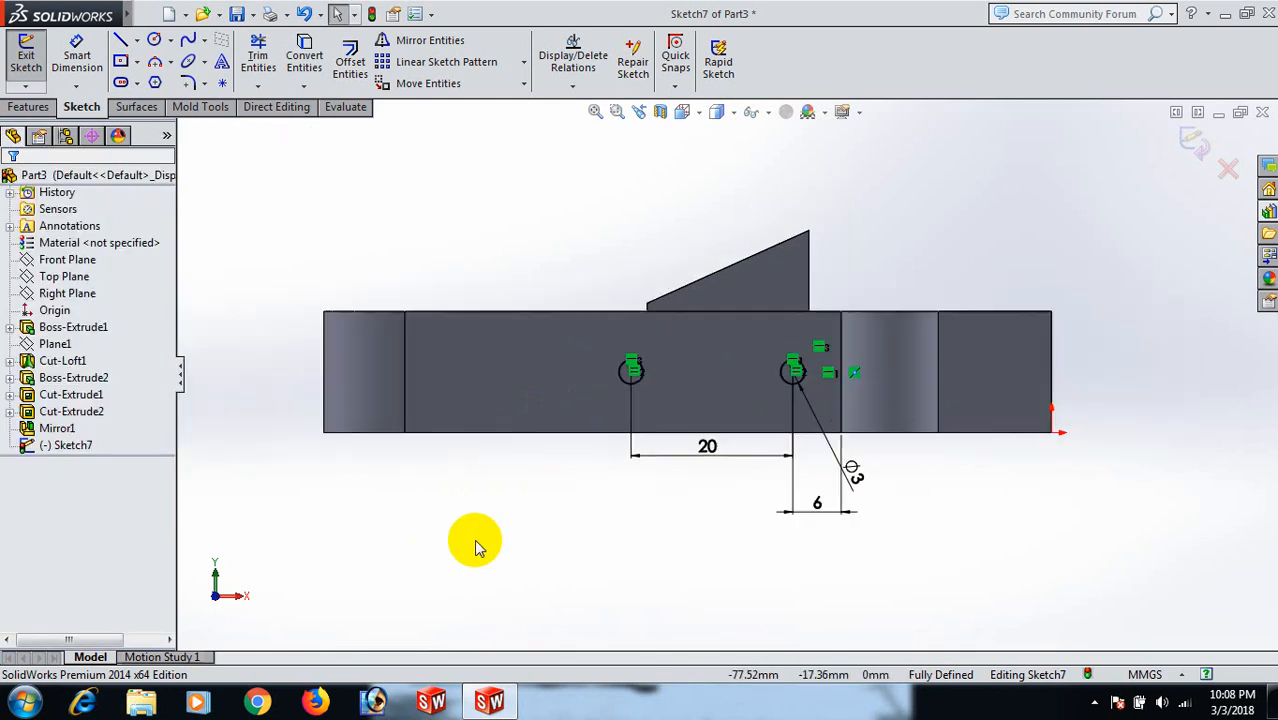
{"action": "left_click", "coordinate": [28, 107]}
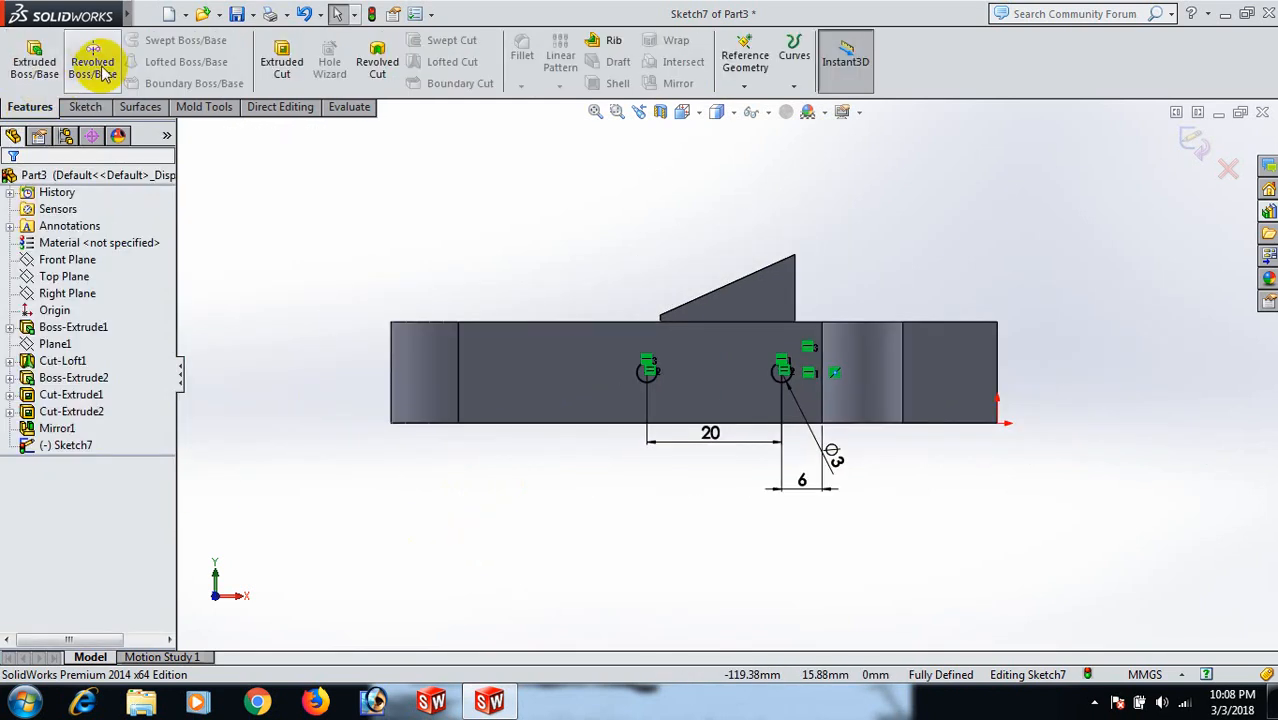
{"action": "left_click", "coordinate": [282, 66]}
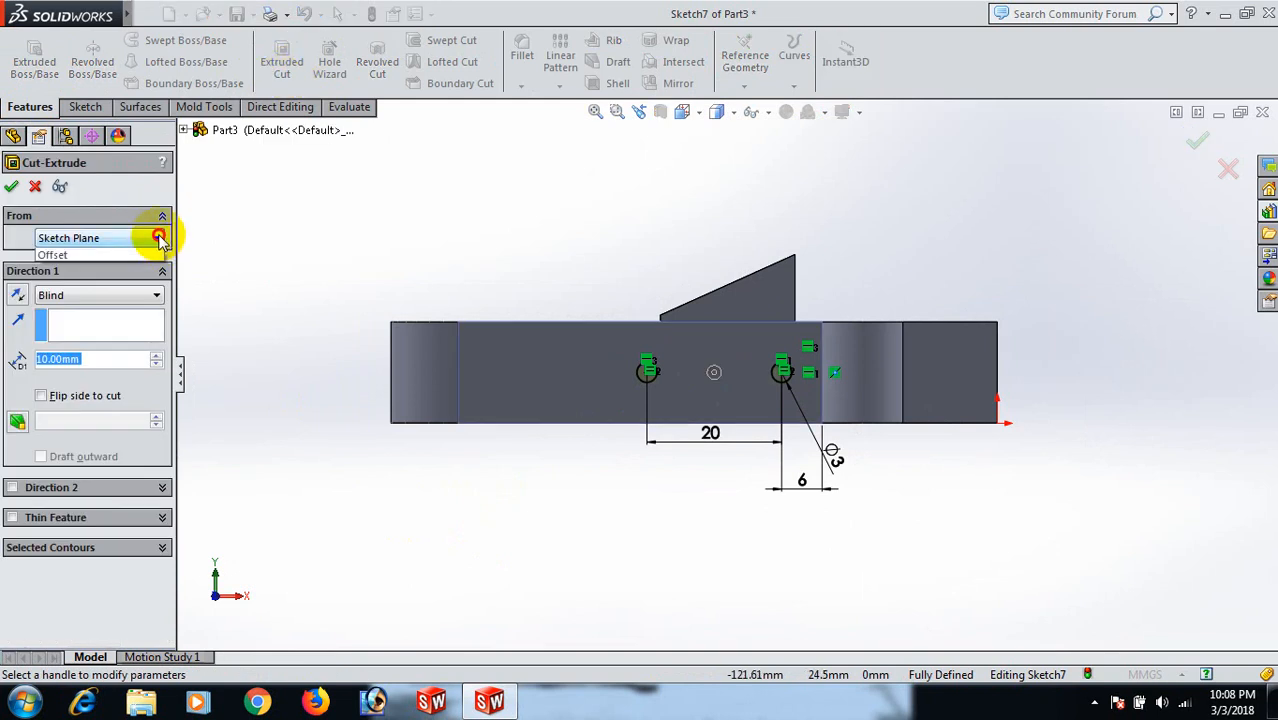
{"action": "left_click", "coordinate": [216, 294]}
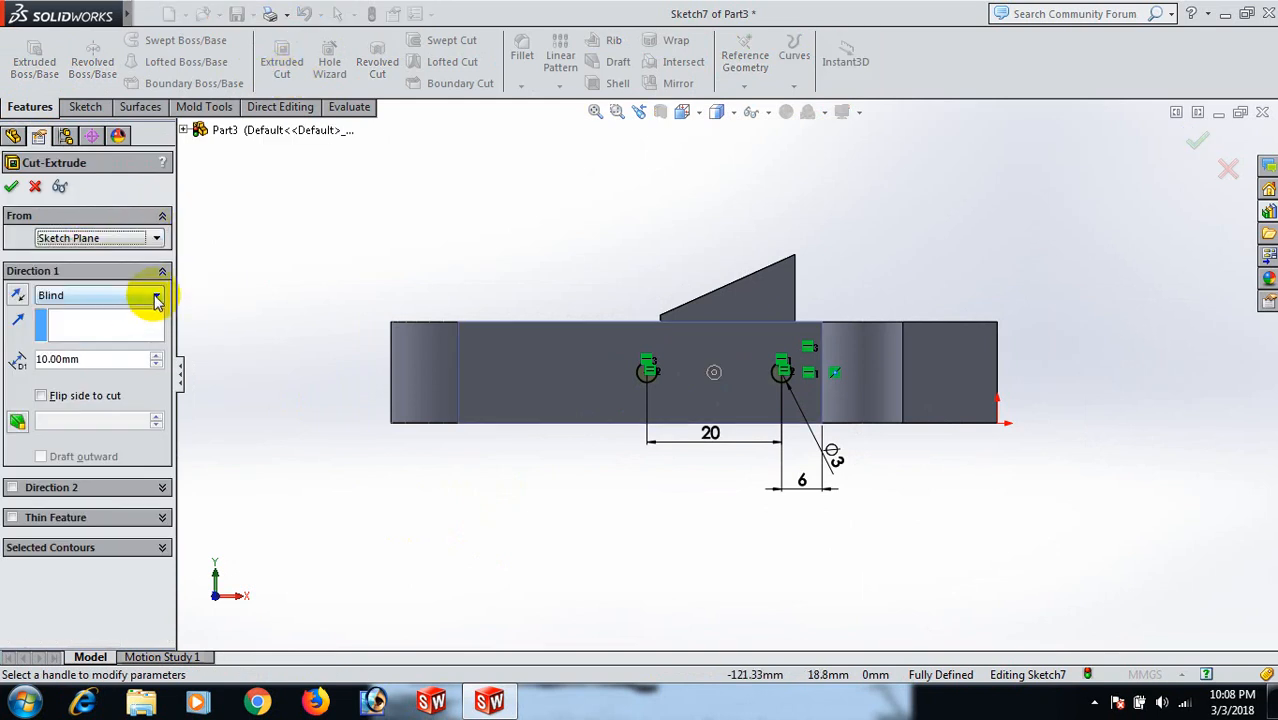
{"action": "left_click", "coordinate": [156, 298]}
{"action": "left_click", "coordinate": [86, 324]}
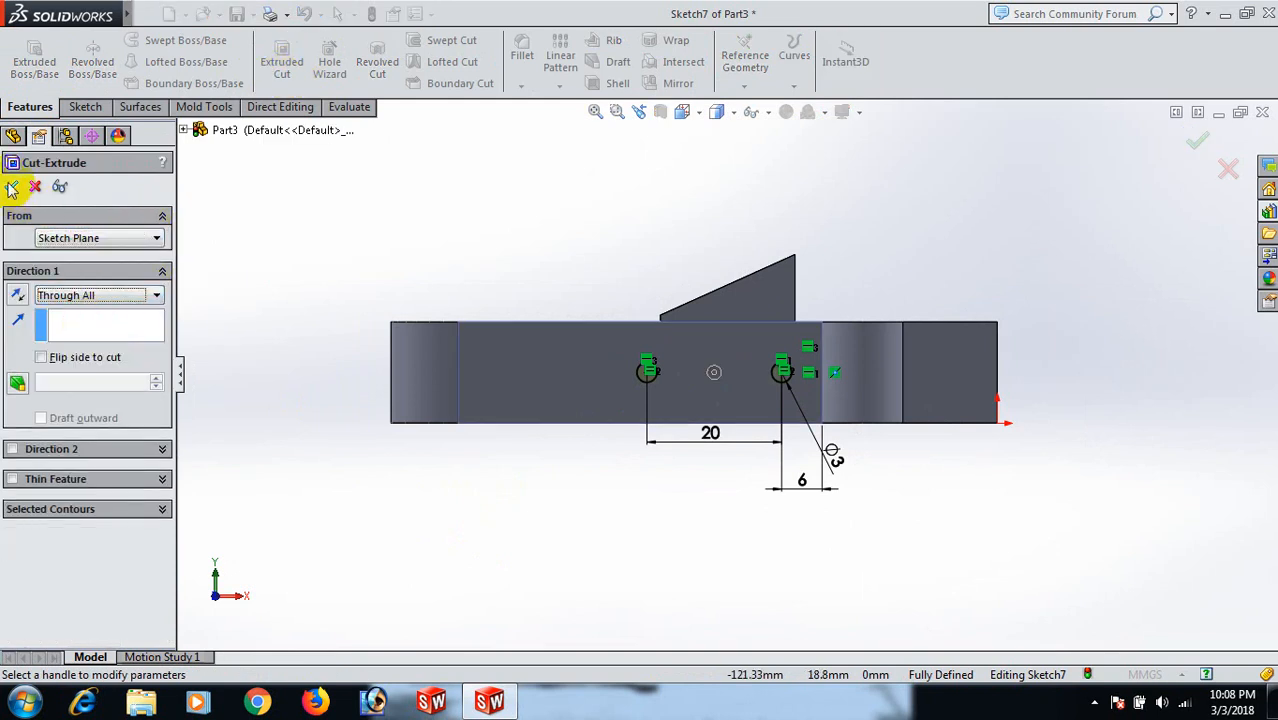
{"action": "left_click", "coordinate": [12, 187]}
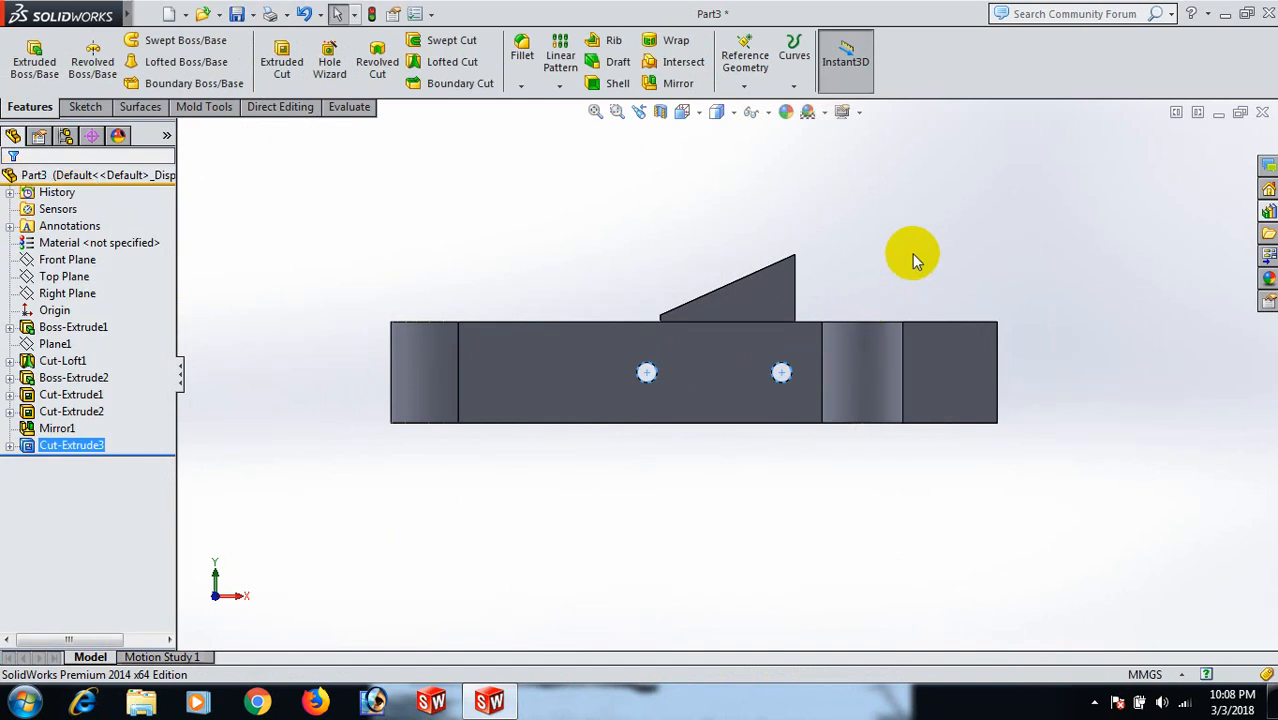
- Open a new sketch on the plate's top face and orient the view normal to it
{"action": "middle_click_drag", "start_coordinate": [913, 254], "coordinate": [895, 324]}
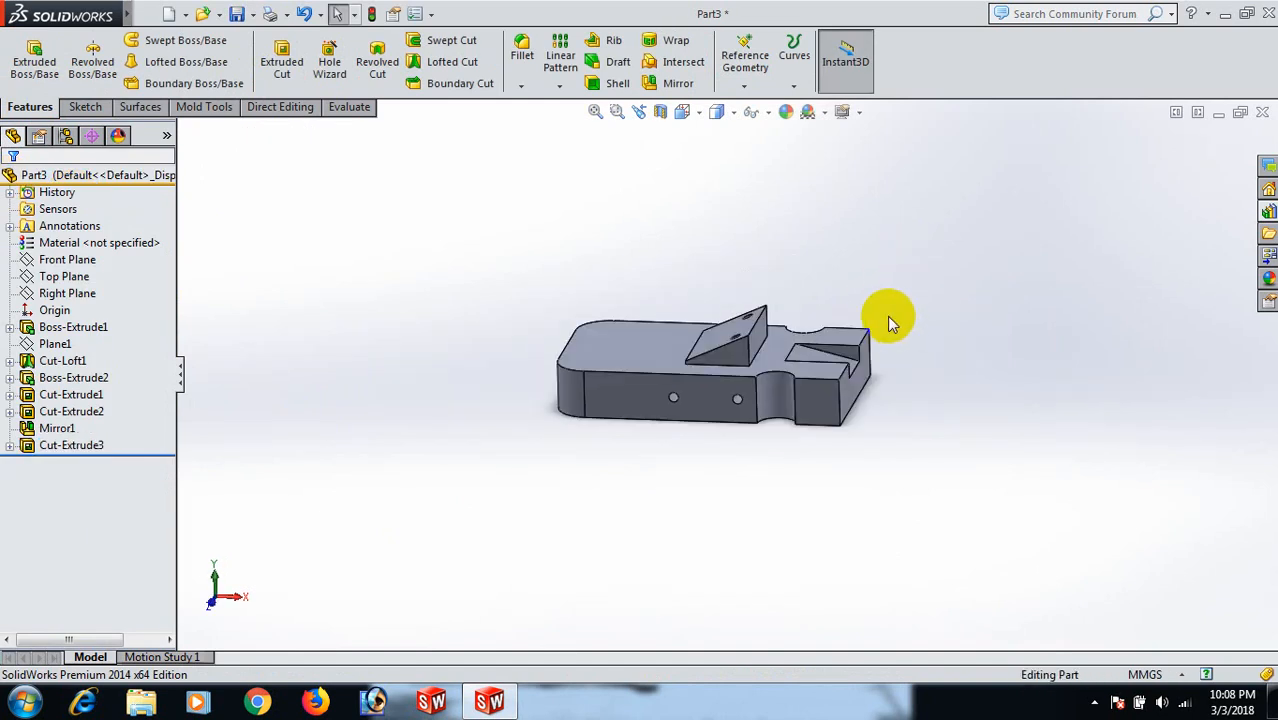
{"action": "left_click", "coordinate": [624, 341]}
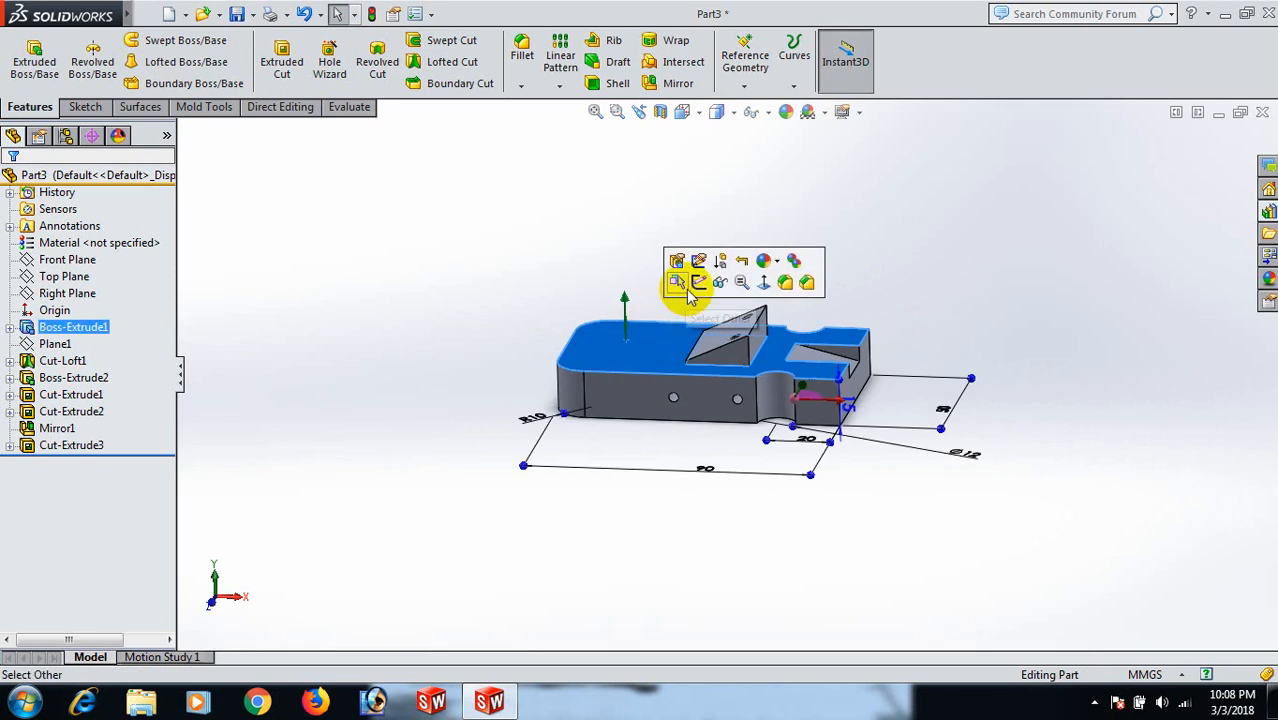
{"action": "left_click", "coordinate": [698, 281]}
{"action": "key", "text": "space"}
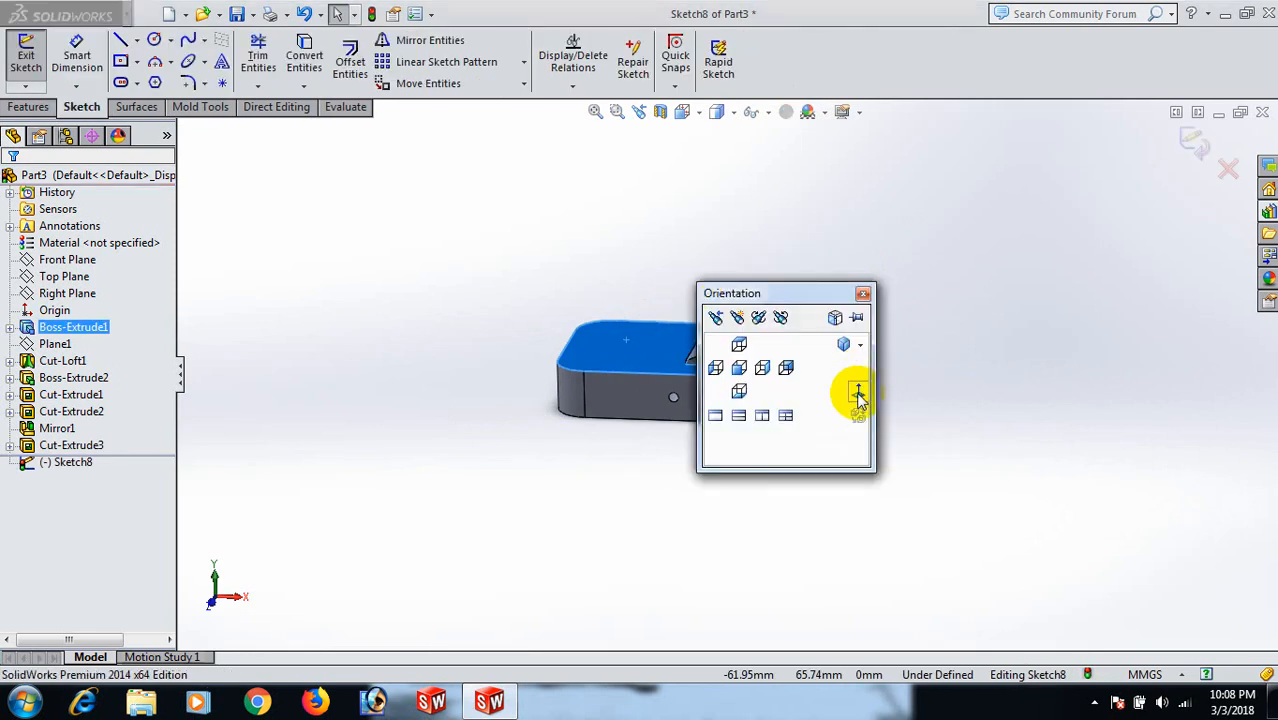
{"action": "left_click", "coordinate": [858, 393]}
- Sketch a horizontal line about 17 mm long from the rounded end's edge and a connected line to the long side edge, made Vertical
{"action": "key", "text": "l"}
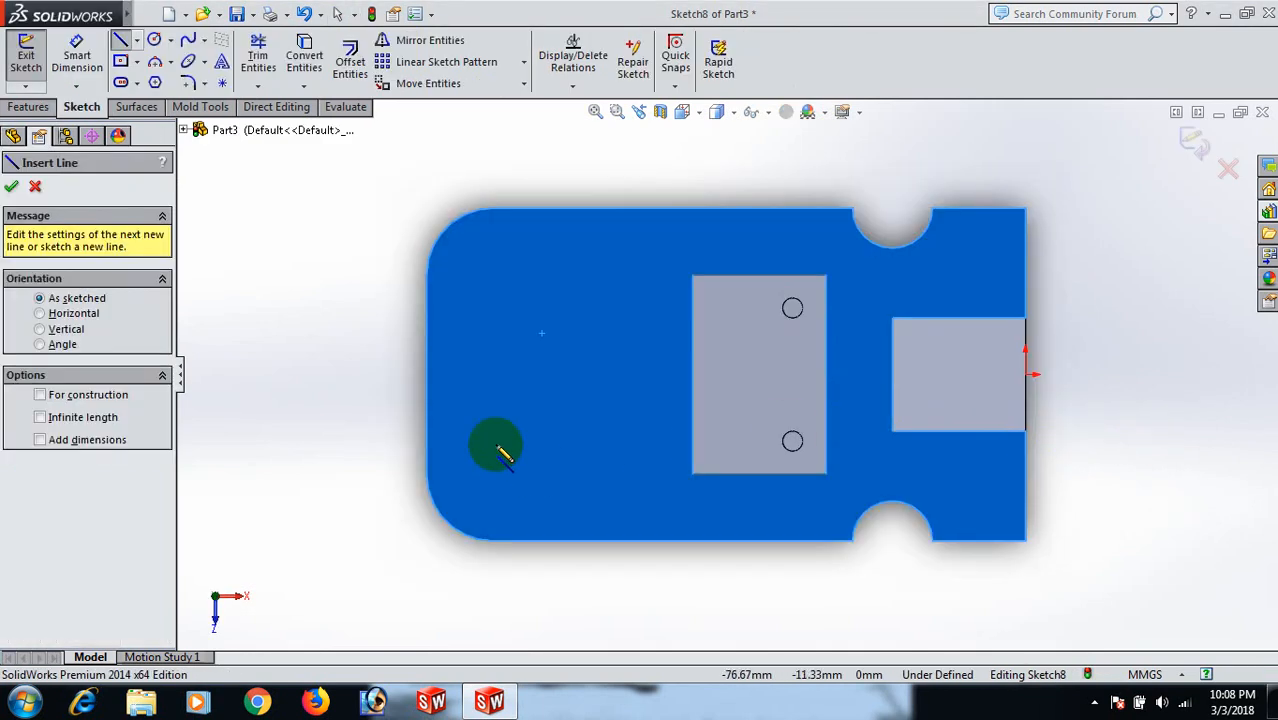
{"action": "left_click", "coordinate": [428, 414]}
{"action": "left_click", "coordinate": [543, 414]}
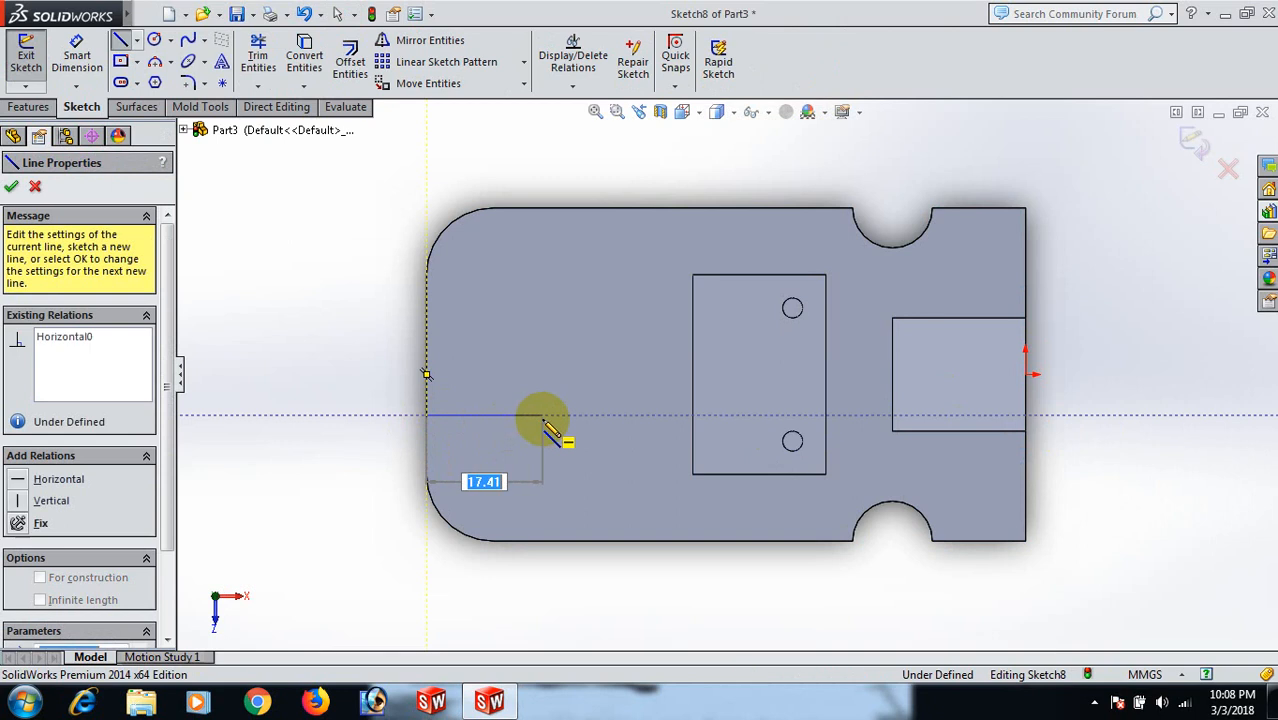
{"action": "left_click", "coordinate": [548, 541]}
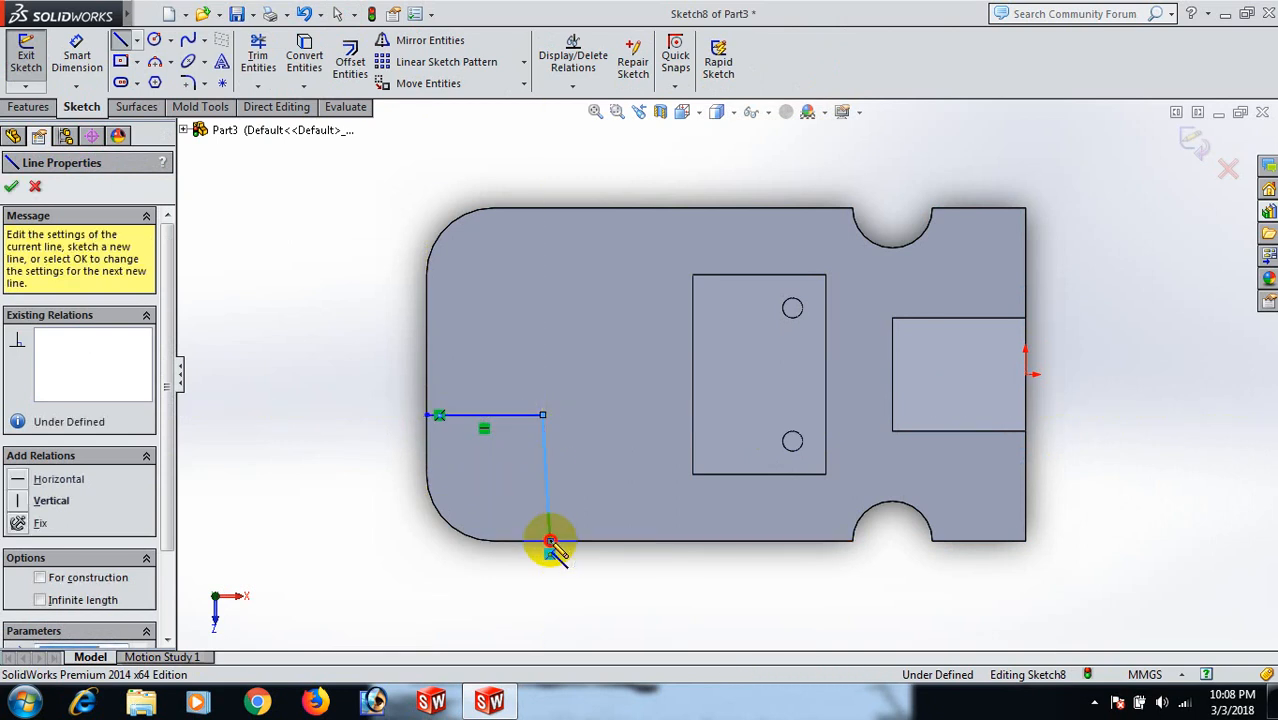
{"action": "right_click", "coordinate": [548, 540]}
{"action": "left_click", "coordinate": [603, 169]}
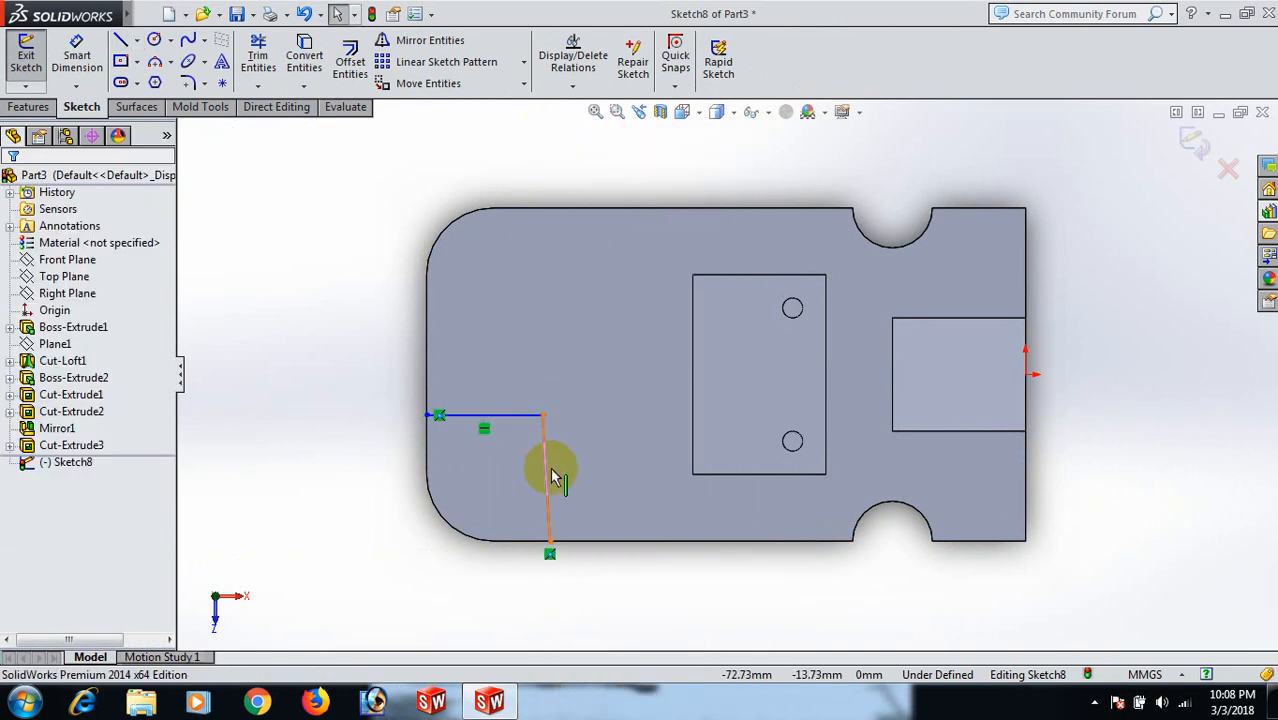
{"action": "left_click", "coordinate": [551, 472]}
{"action": "left_click", "coordinate": [630, 393]}
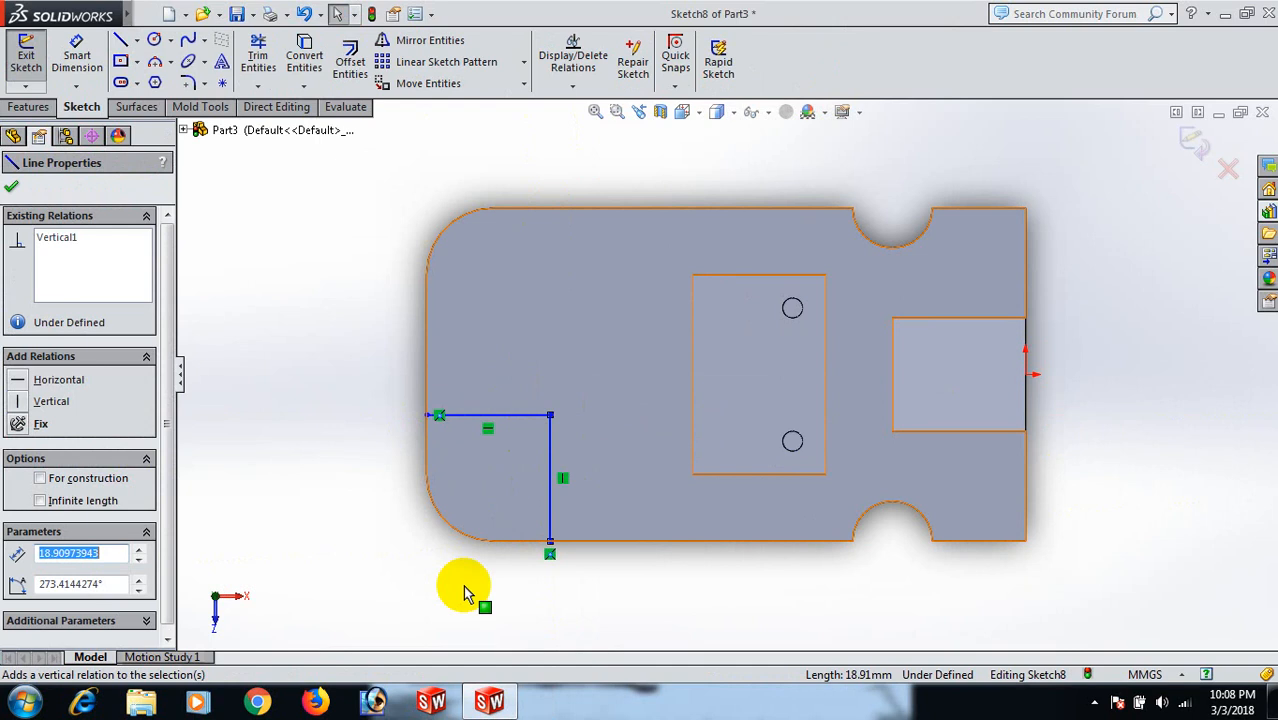
{"action": "left_click", "coordinate": [447, 635]}
- Dimension the distance between the horizontal sketch line and the origin at 10 mm
{"action": "right_click_drag", "start_coordinate": [447, 635], "coordinate": [453, 570]}
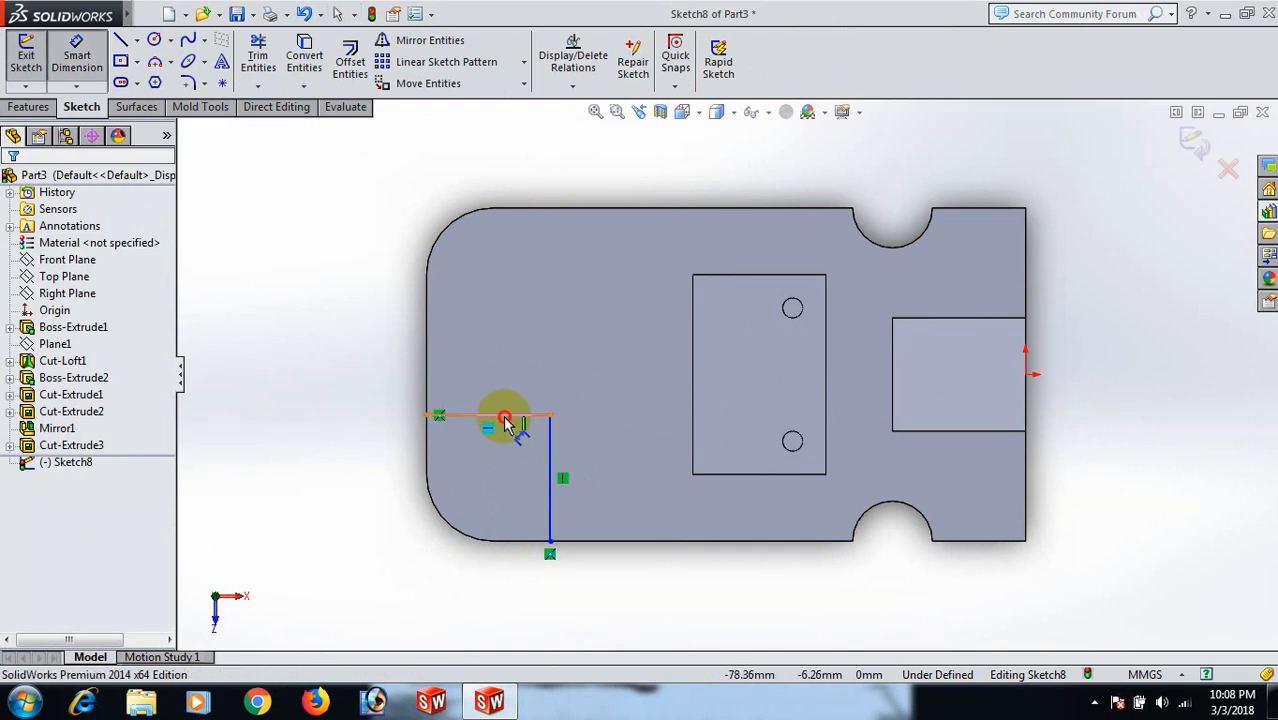
{"action": "left_click", "coordinate": [504, 417]}
{"action": "left_click", "coordinate": [1027, 375]}
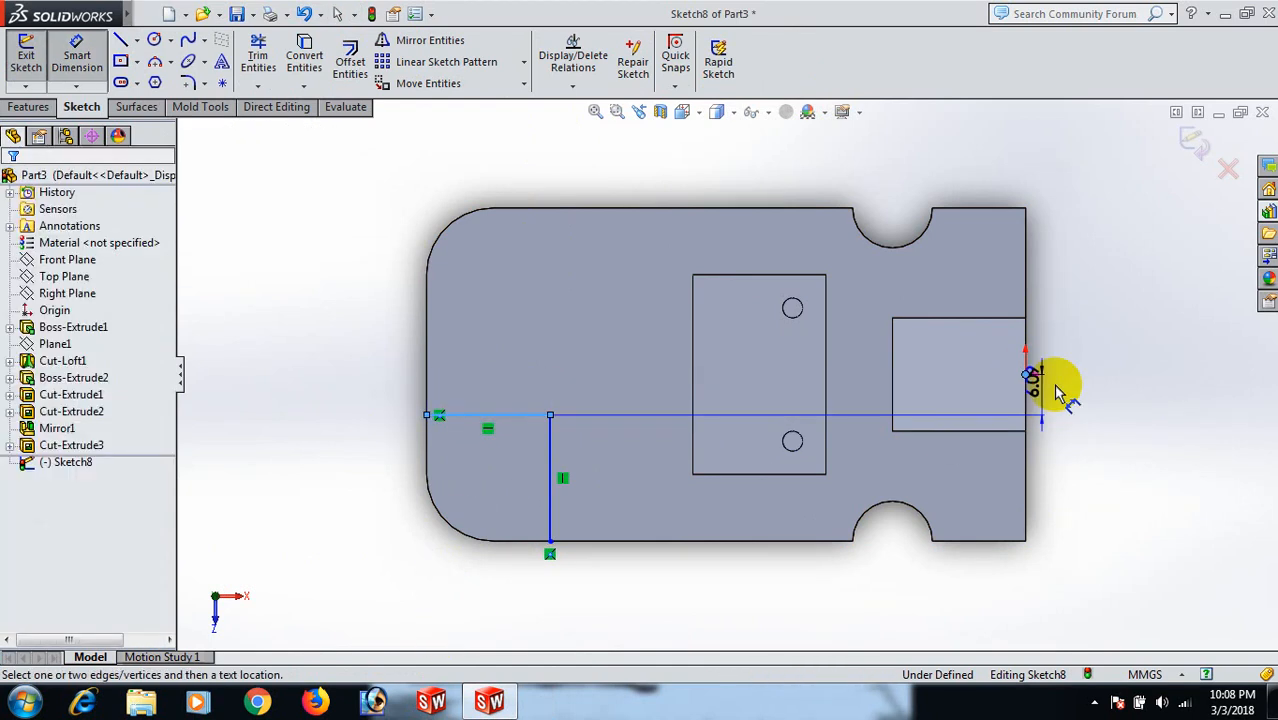
{"action": "left_click", "coordinate": [1078, 391]}
{"action": "type", "text": "1"}
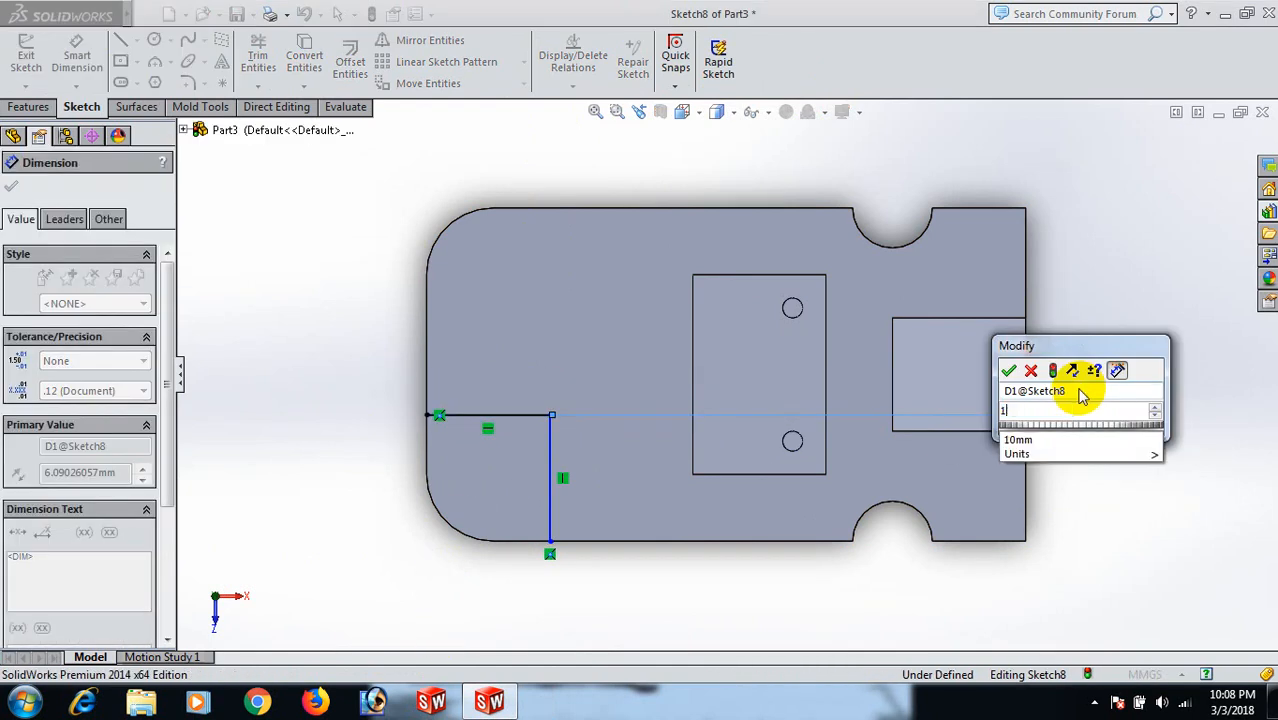
{"action": "type", "text": "0"}
{"action": "key", "text": "Return"}
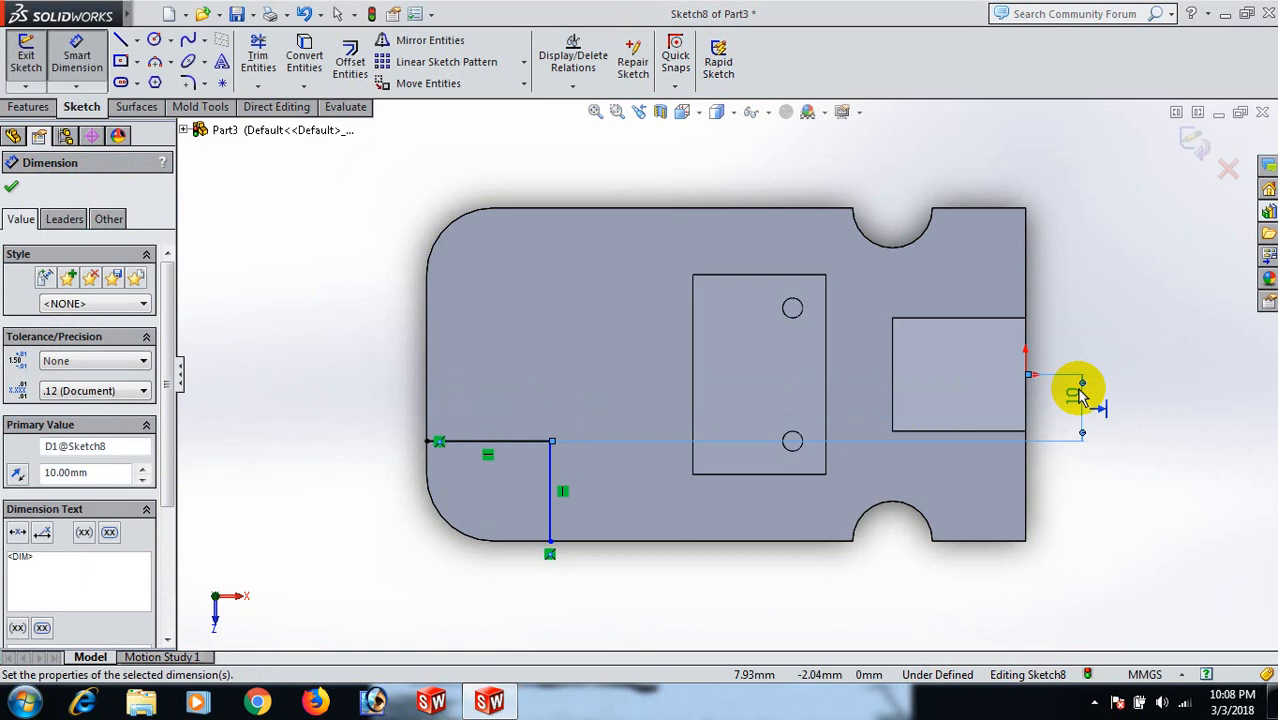
- Dimension the horizontal sketch line's length at 20 mm and end dimensioning
{"action": "left_click", "coordinate": [522, 445]}
{"action": "left_click", "coordinate": [499, 603]}
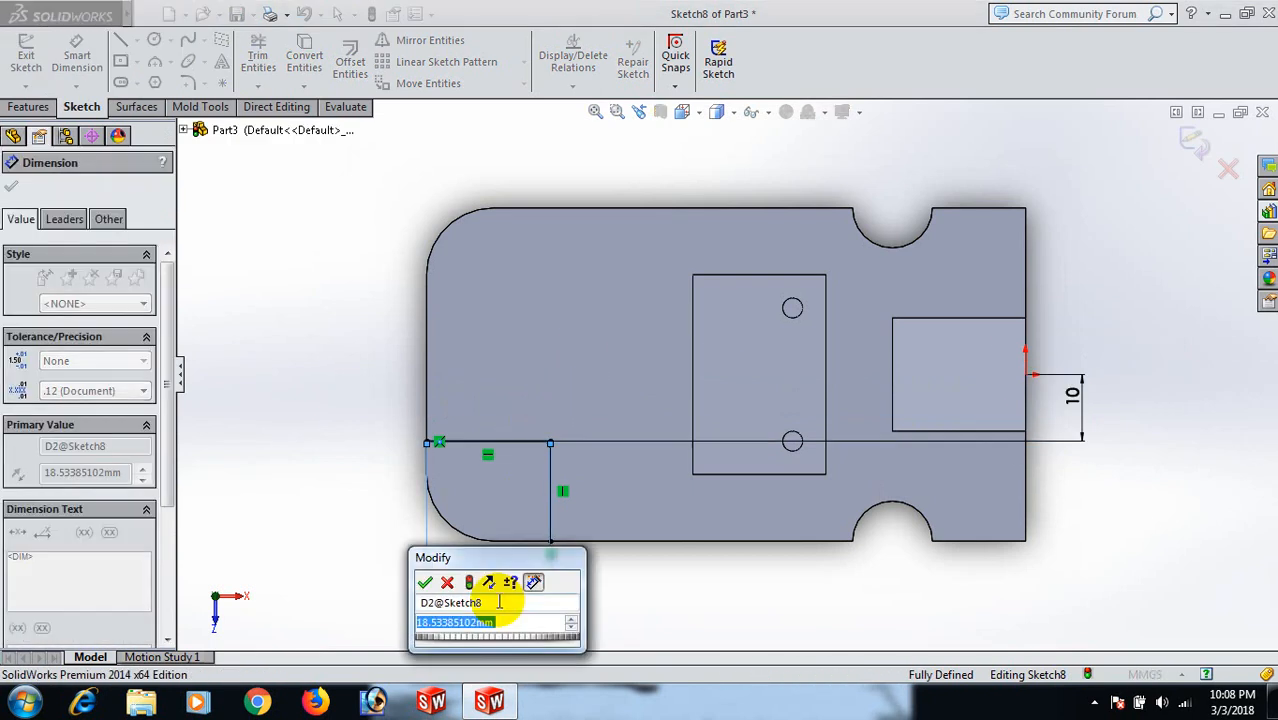
{"action": "type", "text": "20"}
{"action": "key", "text": "Return"}
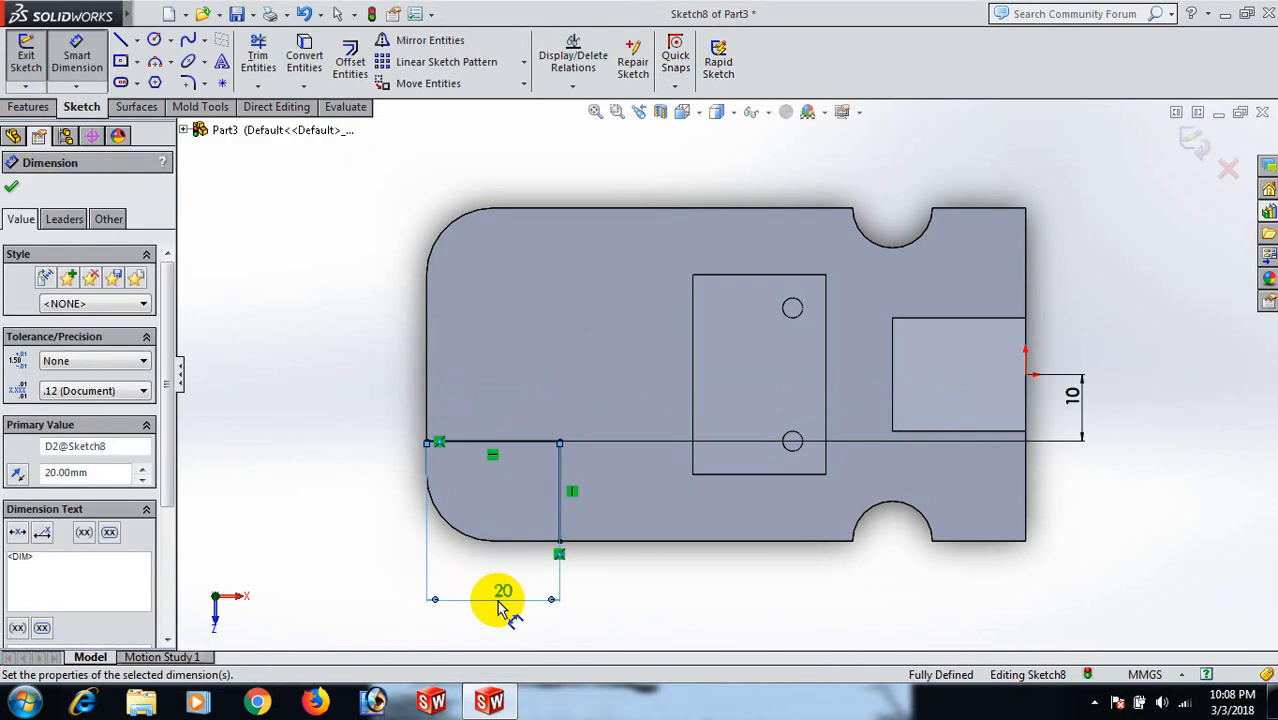
{"action": "right_click", "coordinate": [251, 247]}
{"action": "left_click", "coordinate": [290, 210]}
- Convert the long side edge, the rounded corner arc and the end edge into sketch entities
{"action": "scroll", "coordinate": [571, 491], "scroll_direction": "down", "scroll_amount": 3}
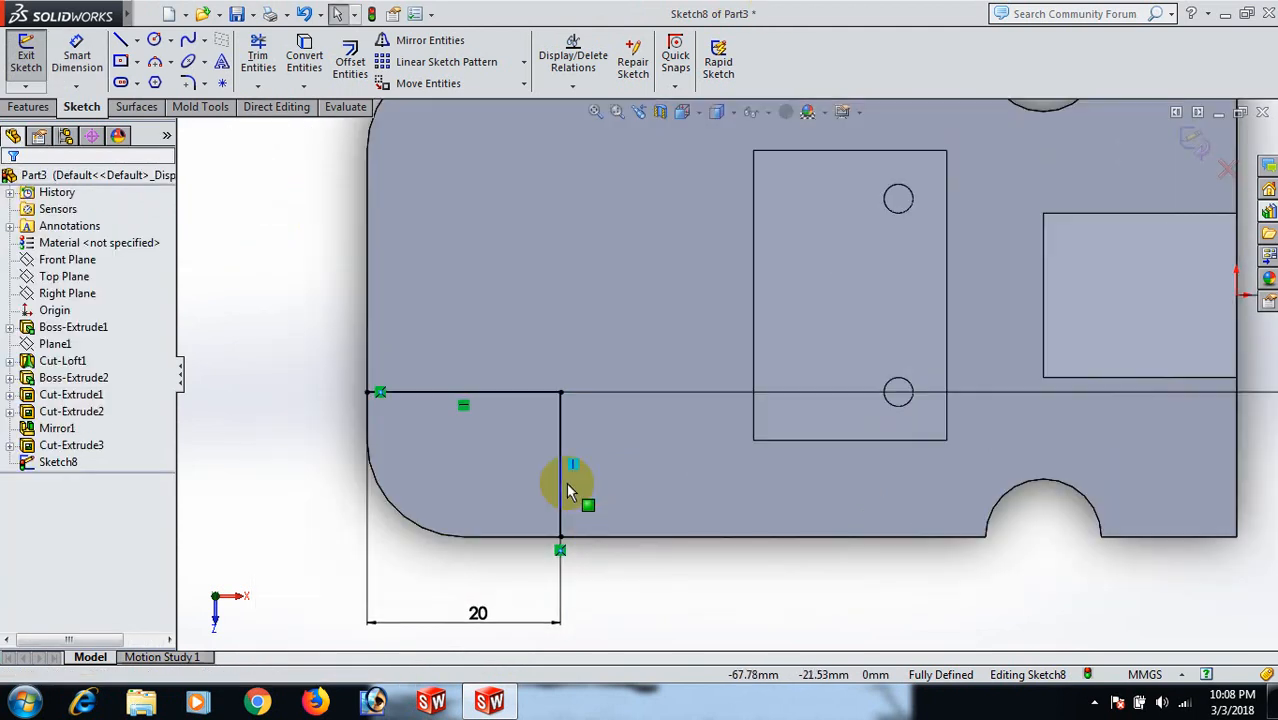
{"action": "left_click", "coordinate": [306, 60]}
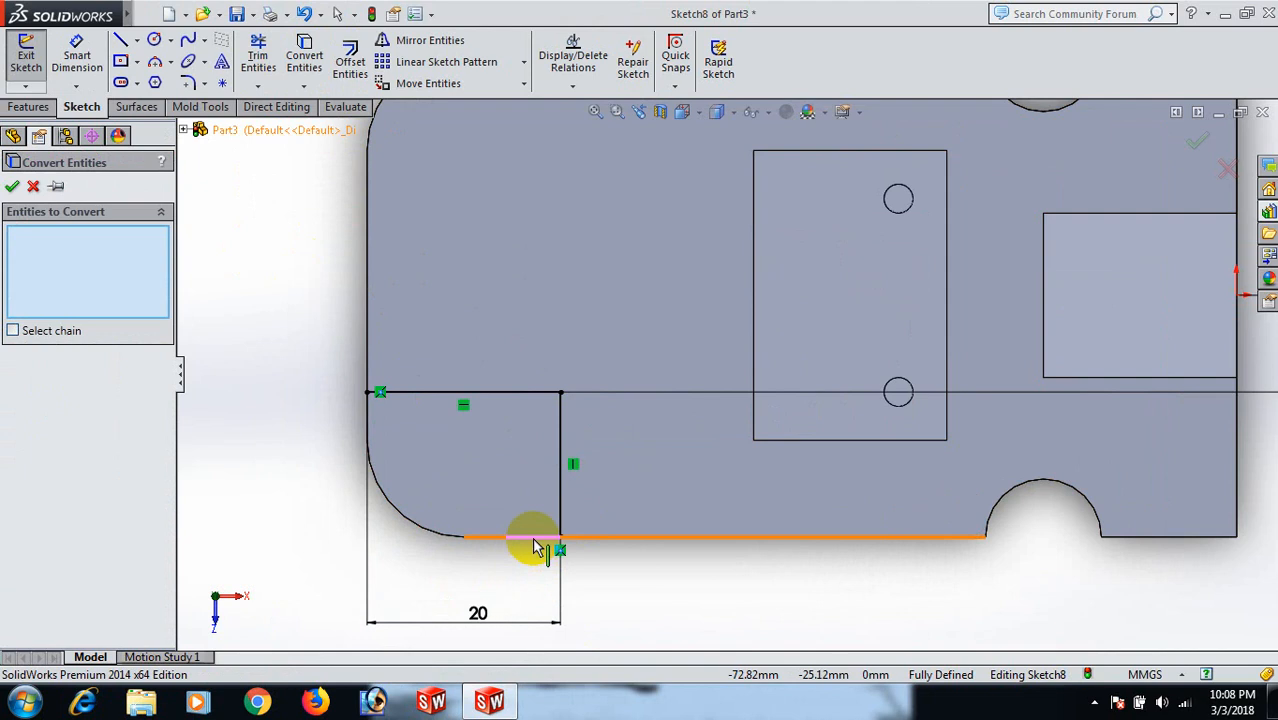
{"action": "left_click", "coordinate": [428, 532]}
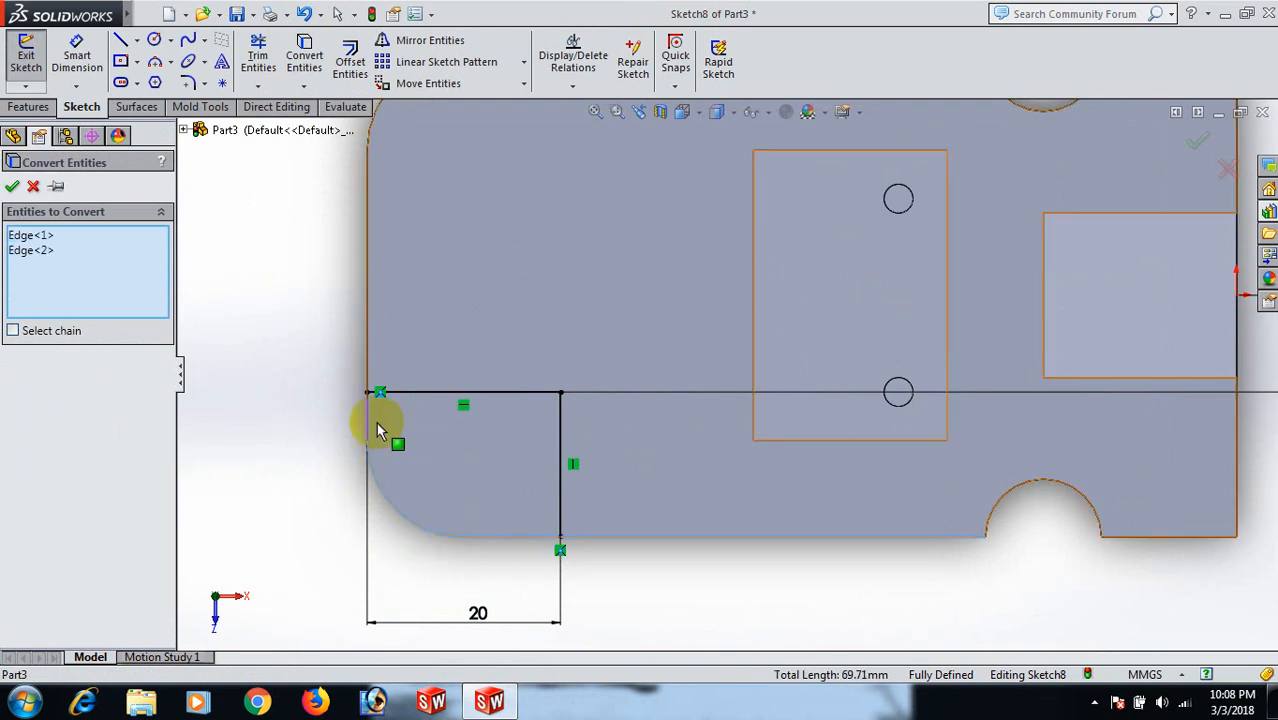
{"action": "left_click", "coordinate": [10, 190]}
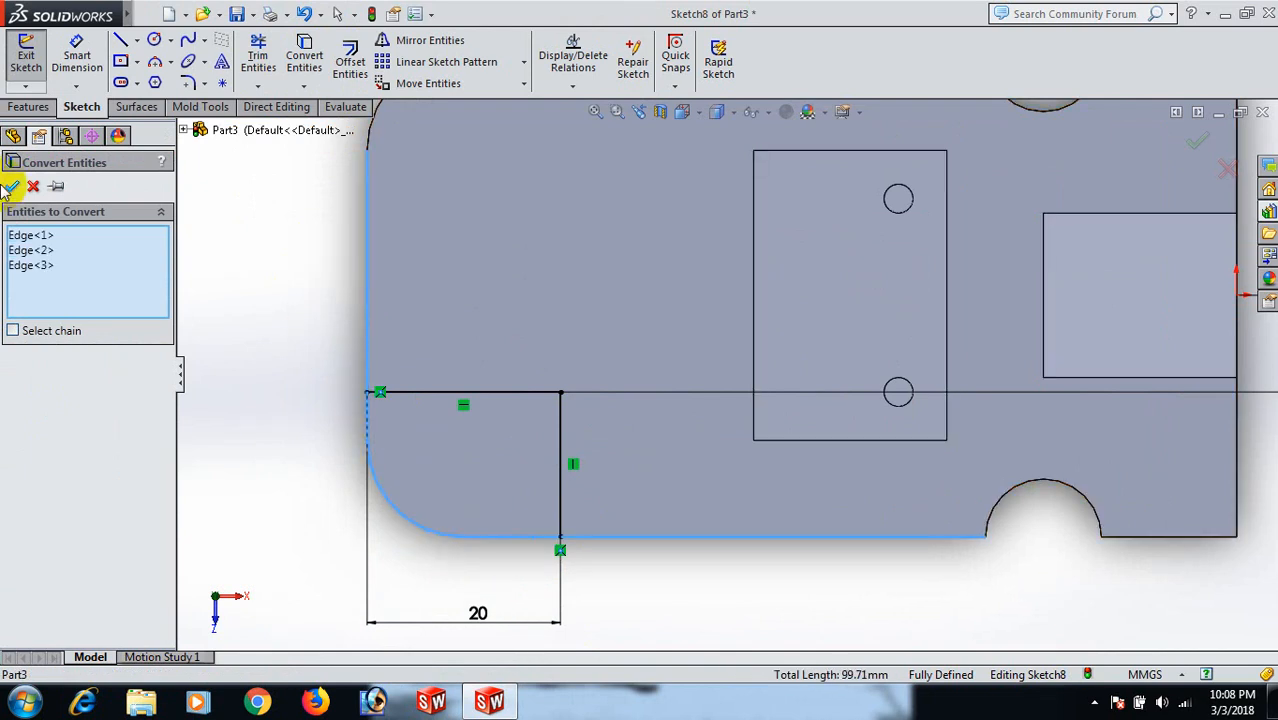
- Trim away the parts of the converted edges that extend beyond the corner profile
{"action": "scroll", "coordinate": [373, 316], "scroll_direction": "up", "scroll_amount": 2}
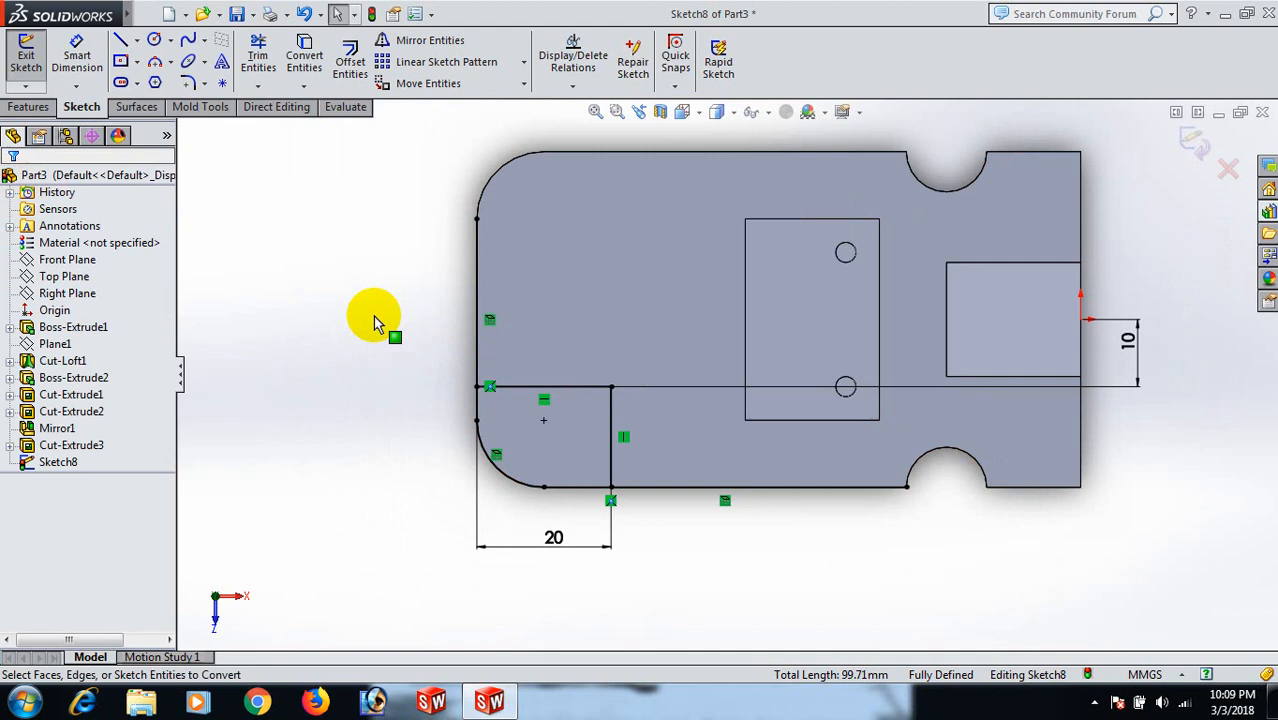
{"action": "left_click", "coordinate": [264, 45]}
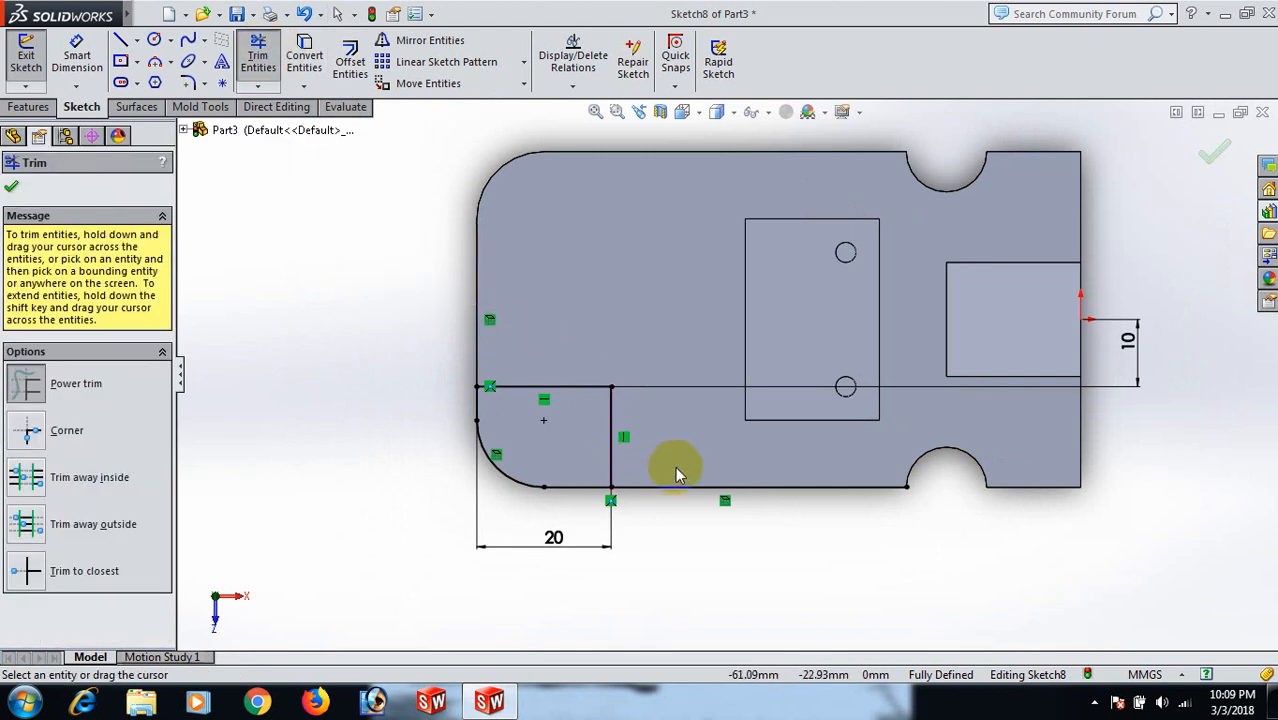
{"action": "left_click", "coordinate": [12, 187]}
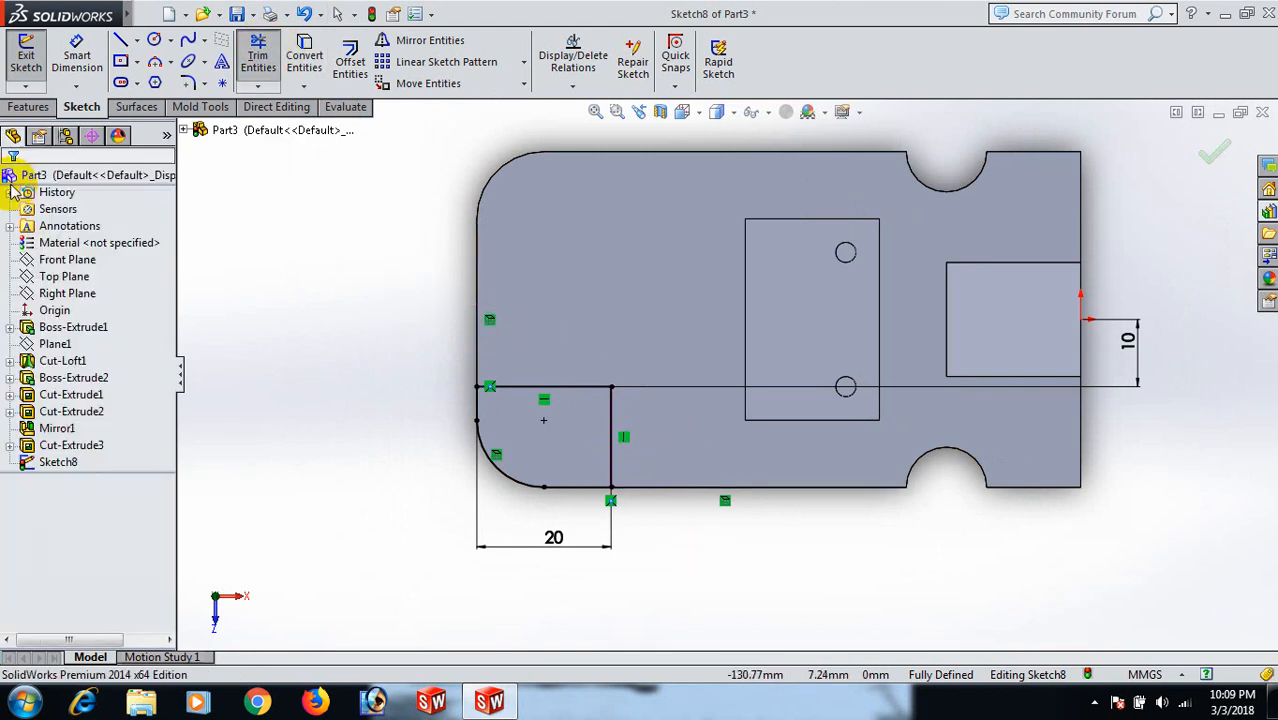
- Draw a horizontal line about 29 mm long outward from the origin and turn it into construction geometry
{"action": "scroll", "coordinate": [1050, 432], "scroll_direction": "up", "scroll_amount": 2}
{"action": "key", "text": "l"}
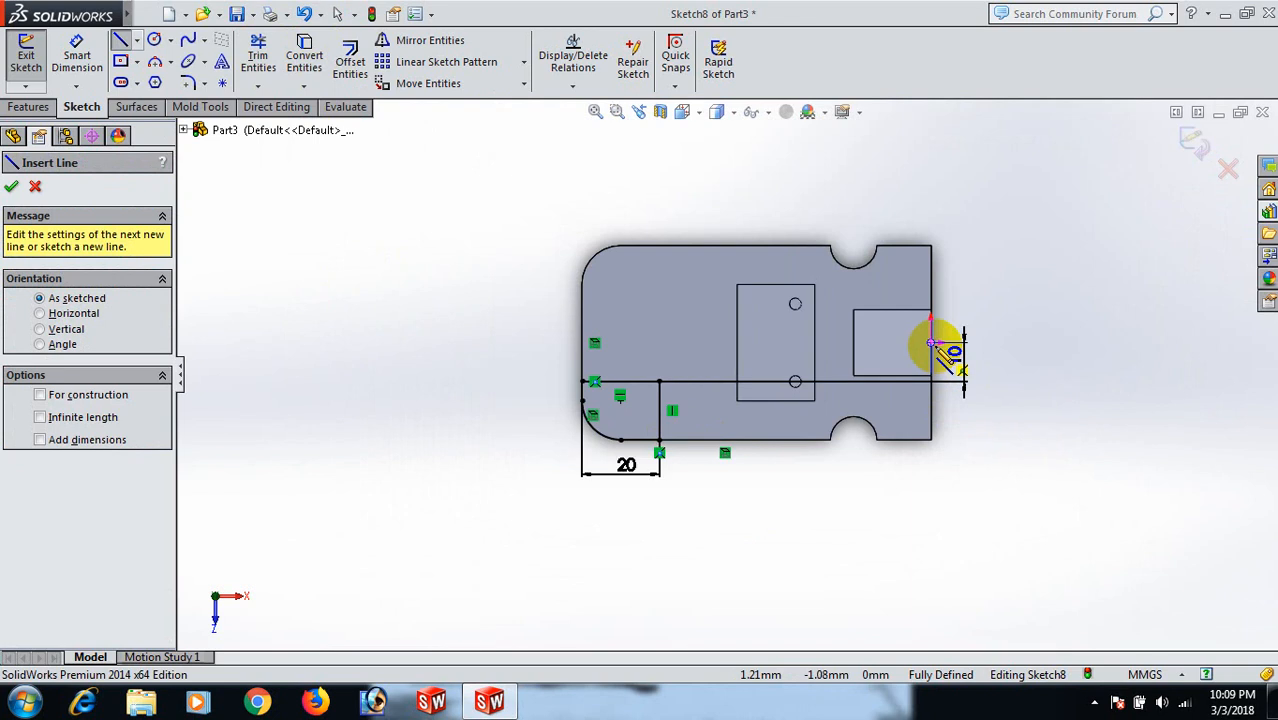
{"action": "left_click", "coordinate": [933, 342]}
{"action": "right_click", "coordinate": [1043, 343]}
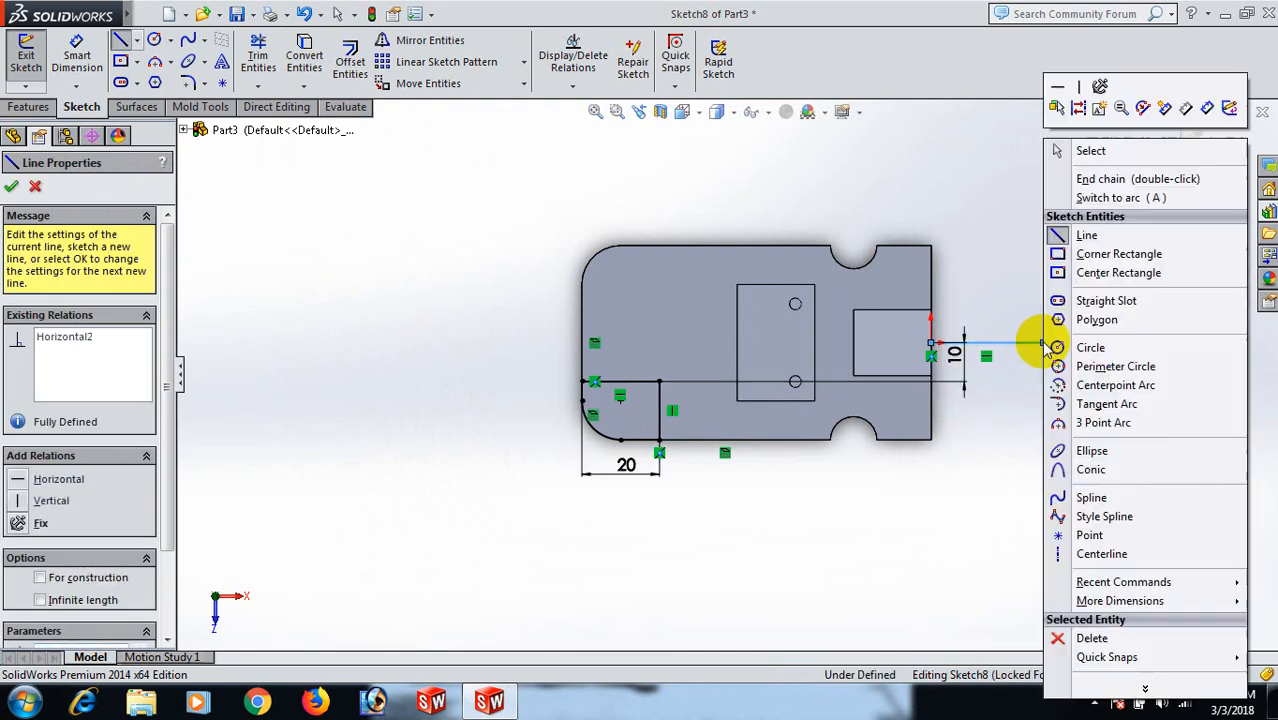
{"action": "left_click", "coordinate": [1125, 152]}
{"action": "left_click", "coordinate": [1038, 345]}
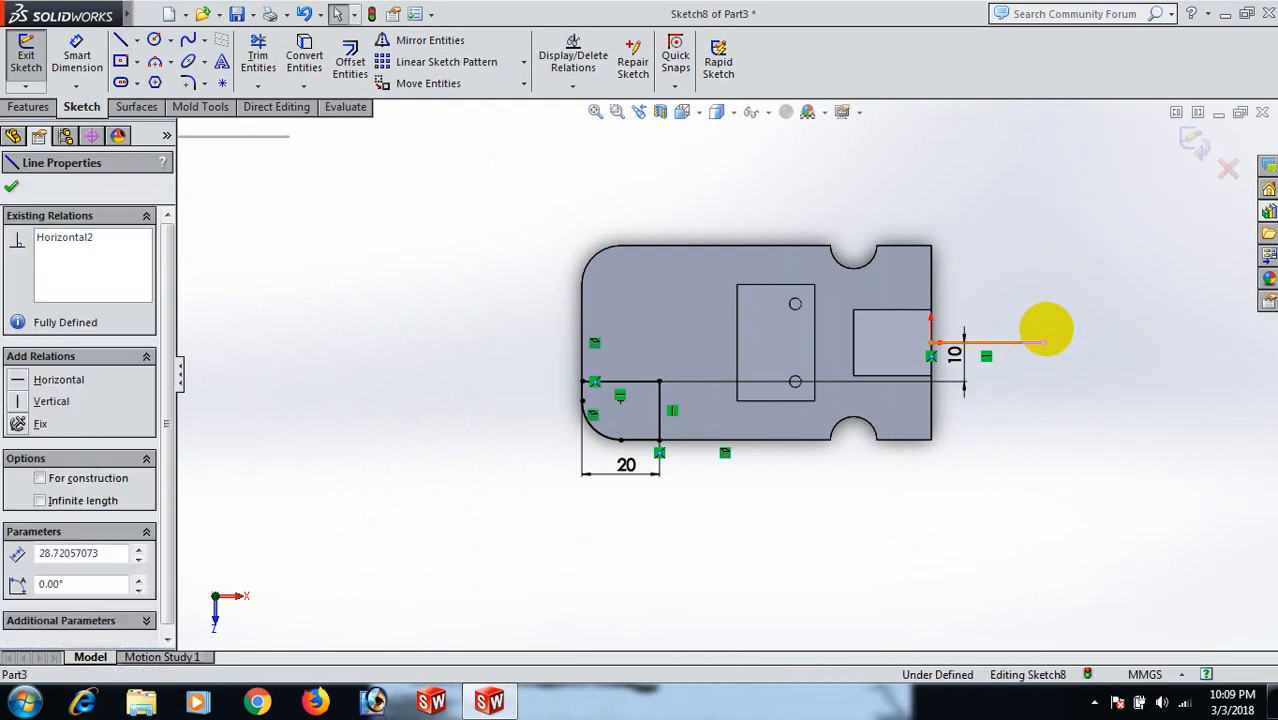
{"action": "left_click", "coordinate": [1101, 281]}
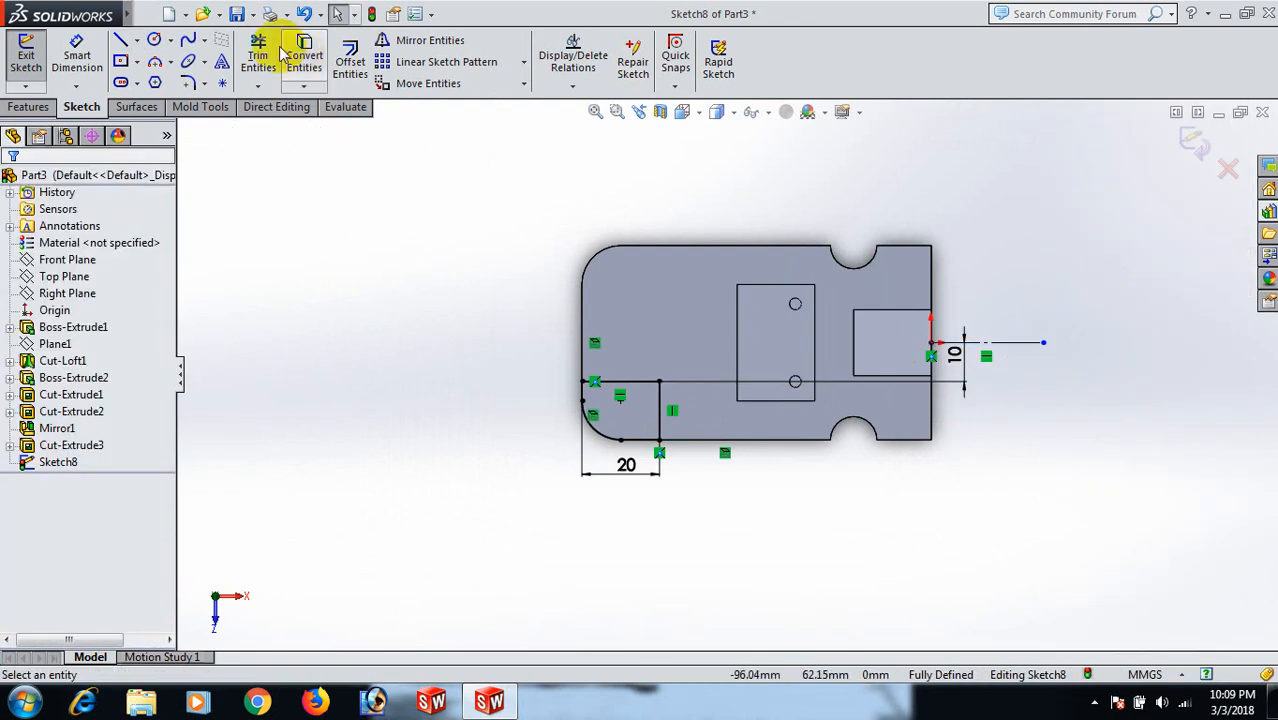
- Mirror the five entities of the closed corner profile about the horizontal construction line, keeping the originals
{"action": "left_click", "coordinate": [426, 40]}
{"action": "scroll", "coordinate": [742, 457], "scroll_direction": "down", "scroll_amount": 2}
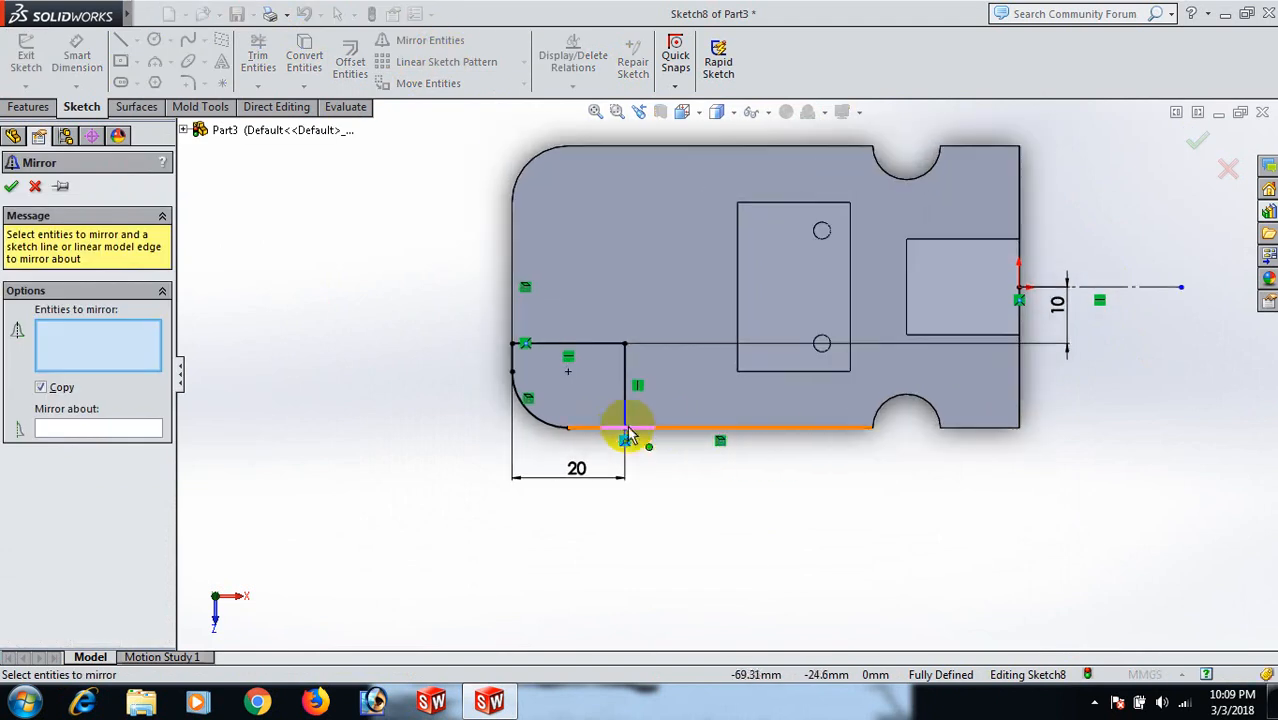
{"action": "left_click", "coordinate": [608, 430]}
{"action": "left_click", "coordinate": [551, 418]}
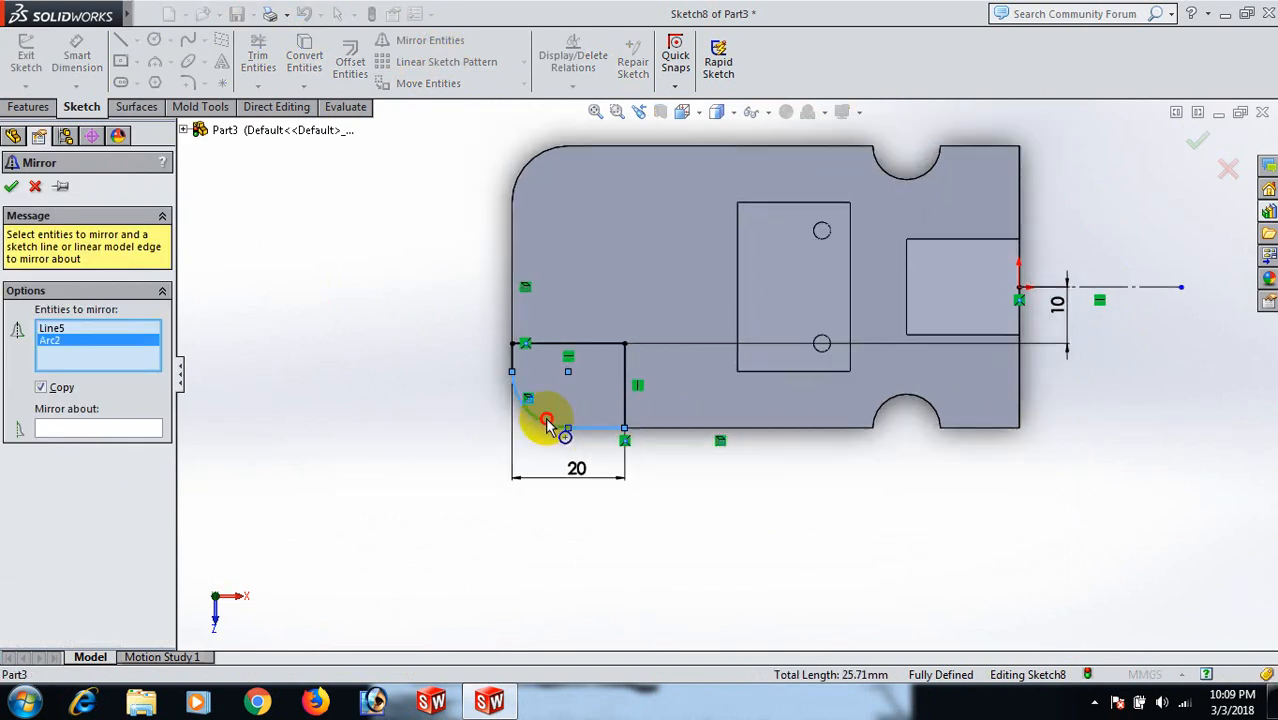
{"action": "left_click", "coordinate": [513, 365]}
{"action": "left_click", "coordinate": [598, 344]}
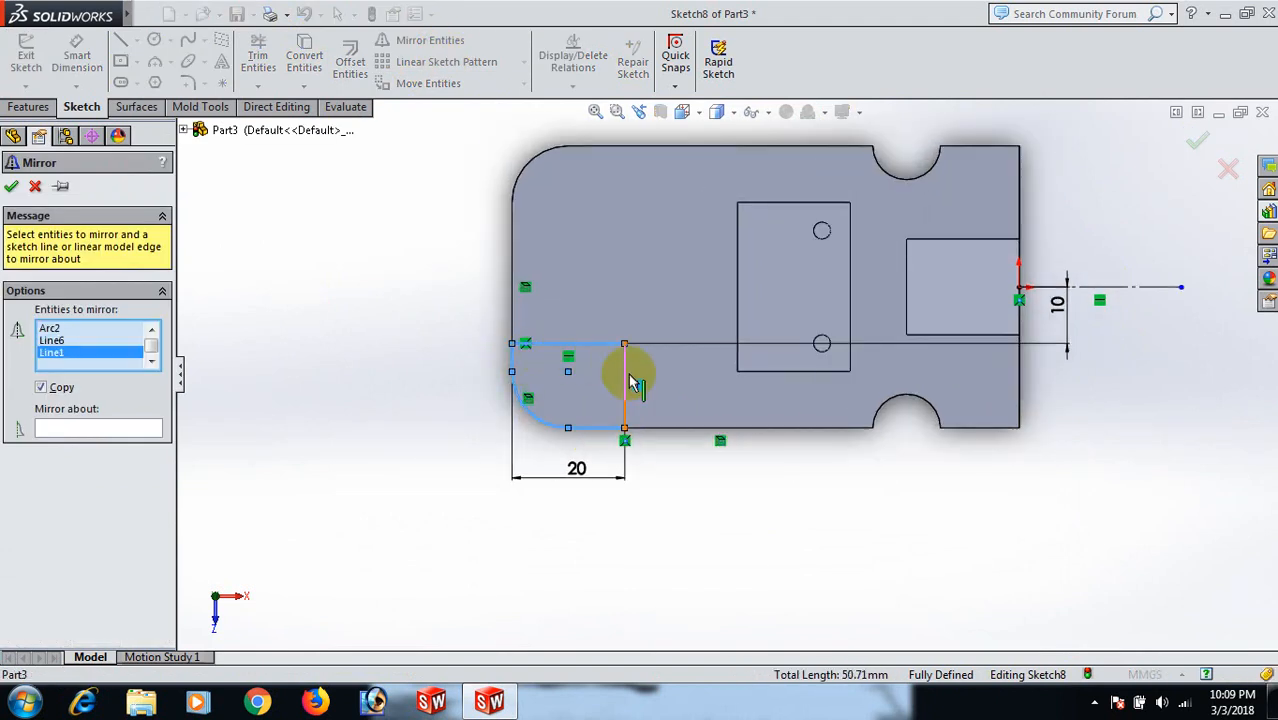
{"action": "left_click", "coordinate": [625, 375]}
{"action": "left_click", "coordinate": [140, 428]}
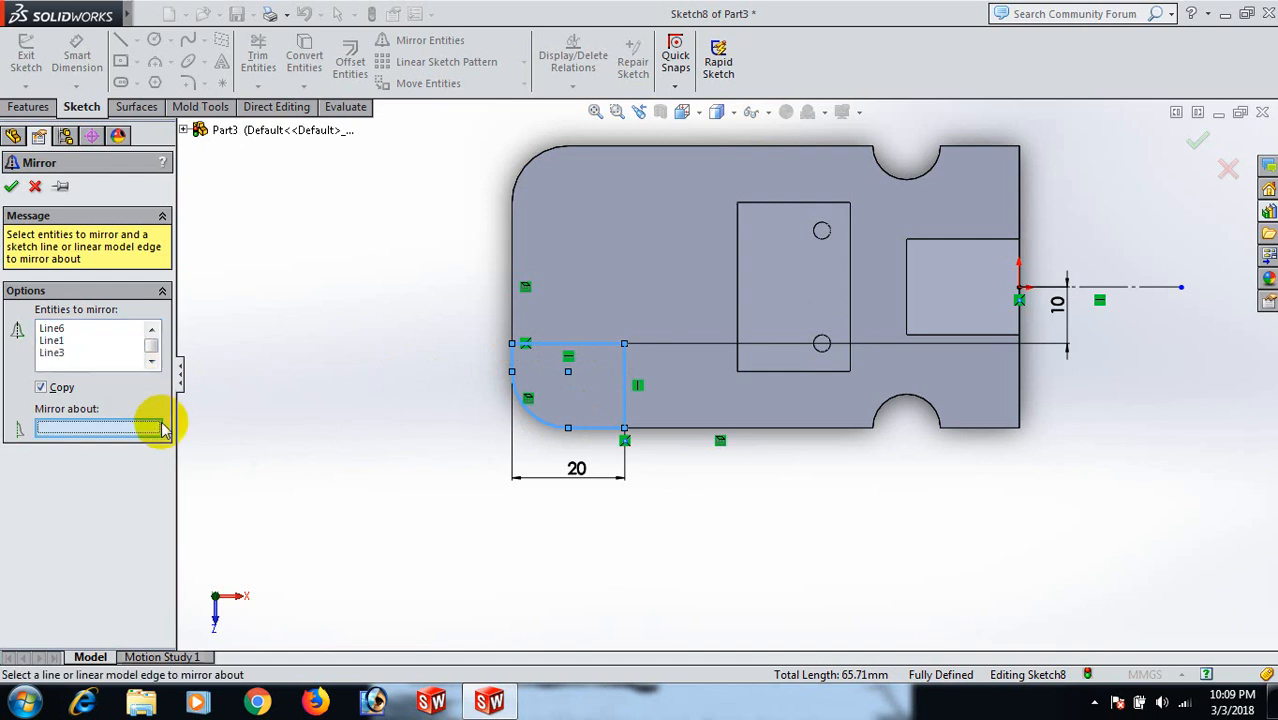
{"action": "left_click", "coordinate": [1137, 291]}
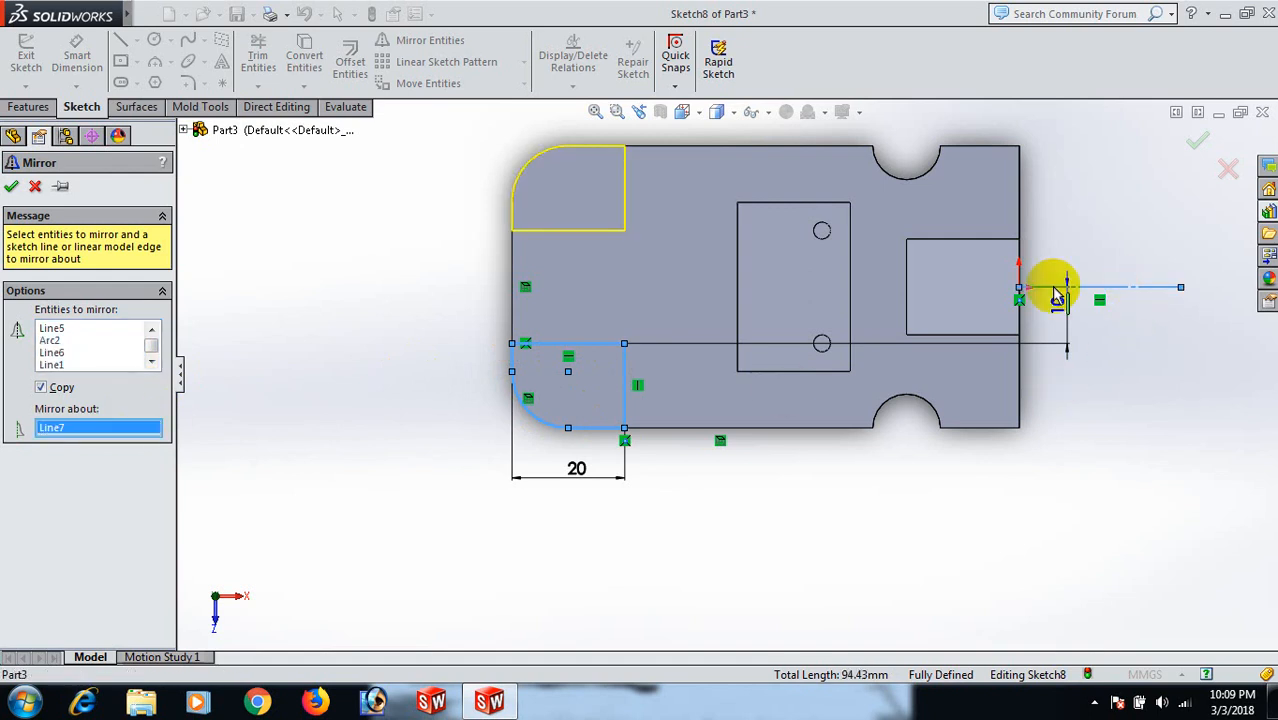
{"action": "left_click", "coordinate": [9, 188]}
- Extrude-cut both corner profiles from the sketch plane with a Blind depth of 10 mm
{"action": "key", "text": "ctrl+7"}
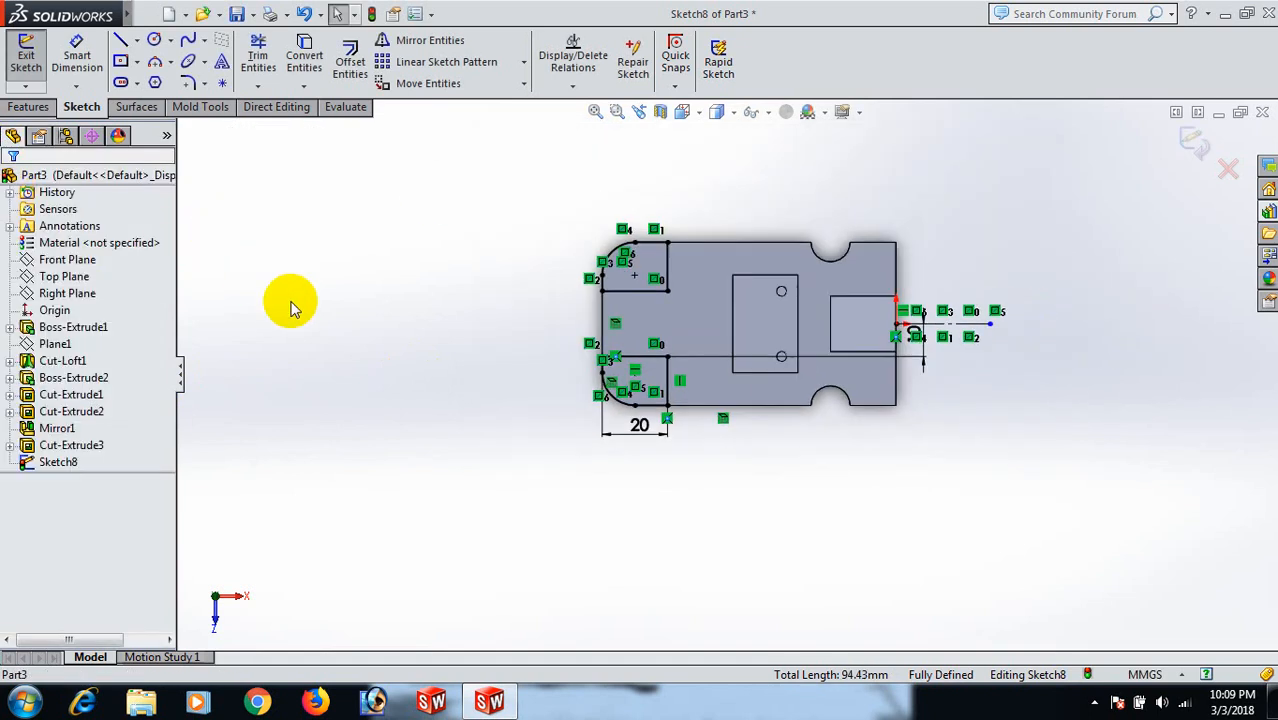
{"action": "left_click", "coordinate": [29, 108]}
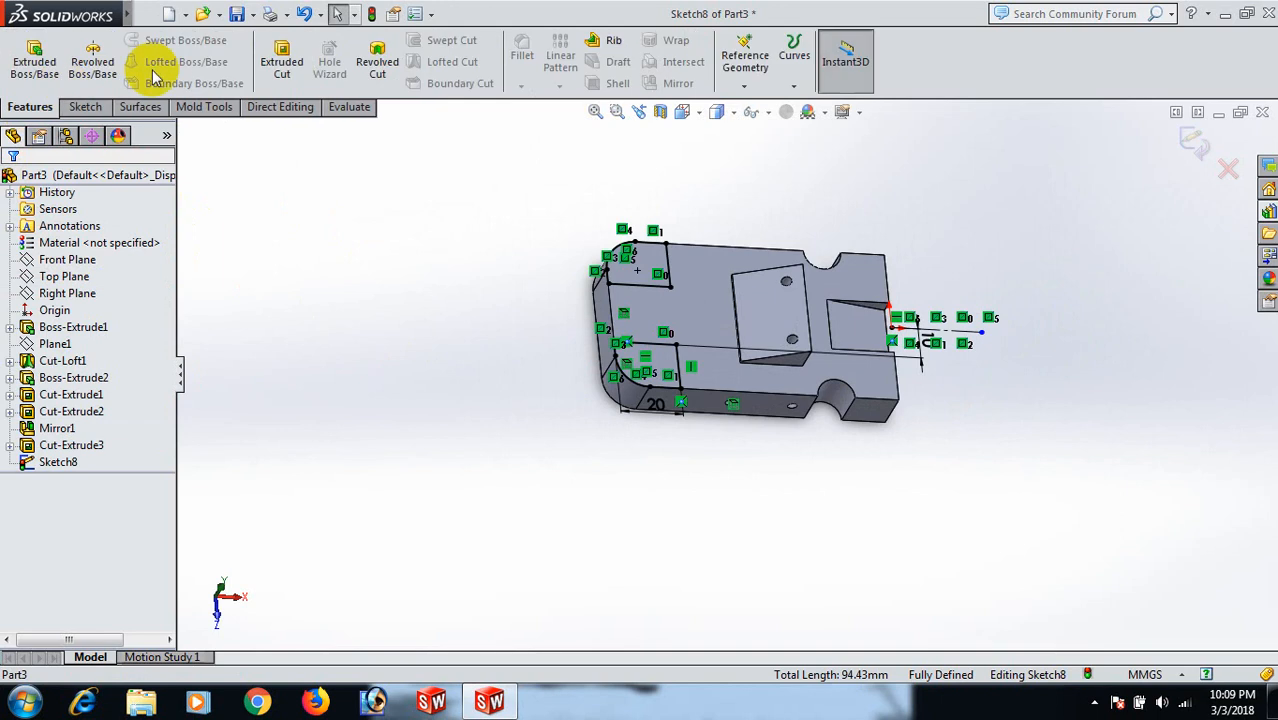
{"action": "left_click", "coordinate": [268, 68]}
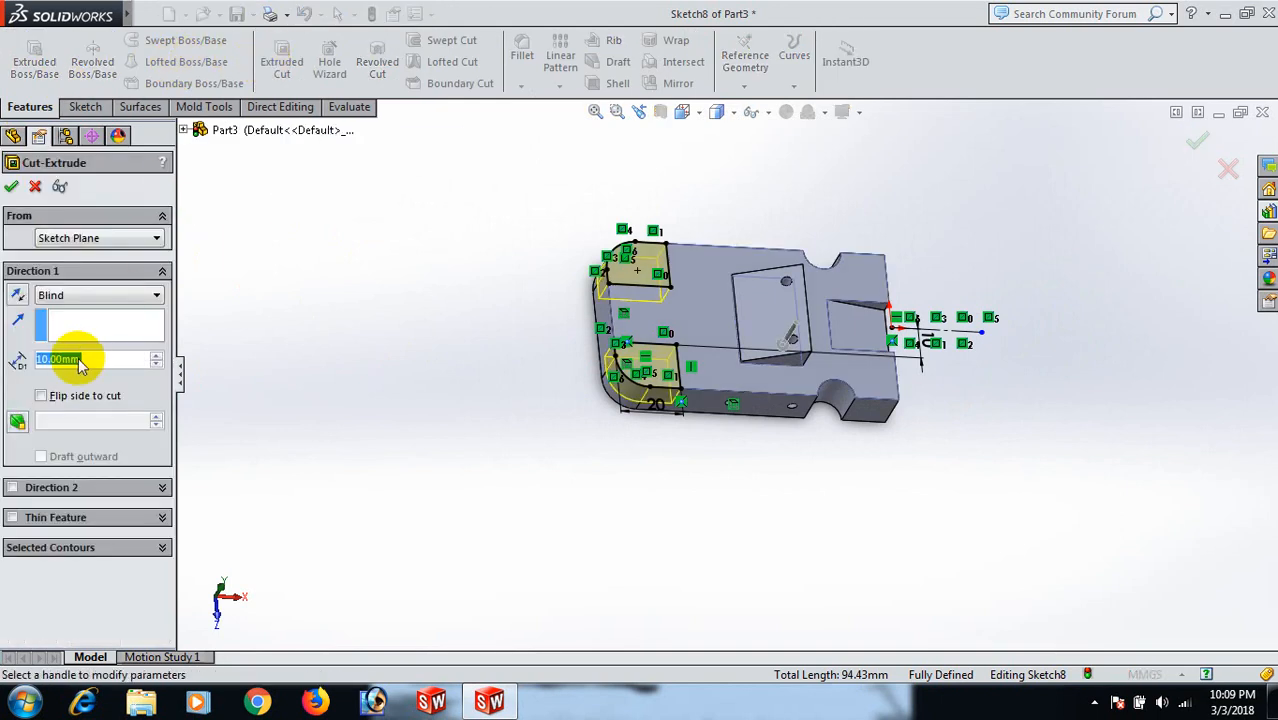
{"action": "left_click", "coordinate": [10, 191]}
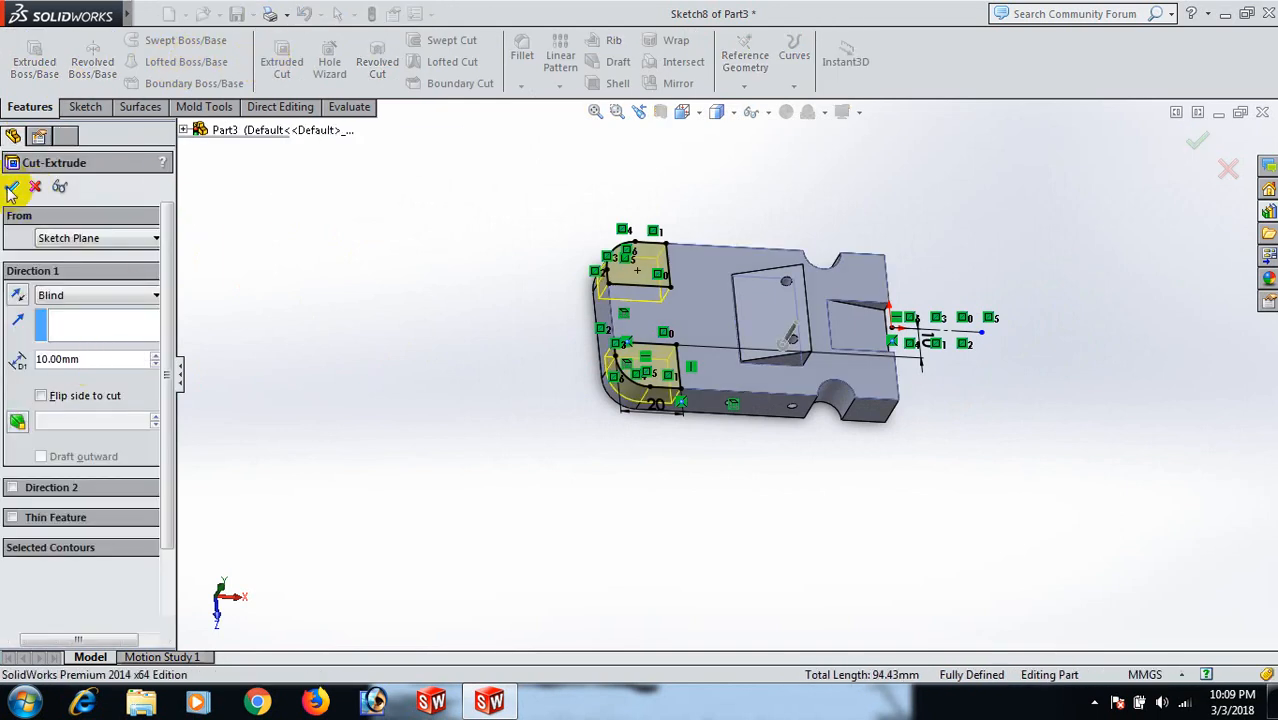
{"action": "left_click", "coordinate": [646, 492]}
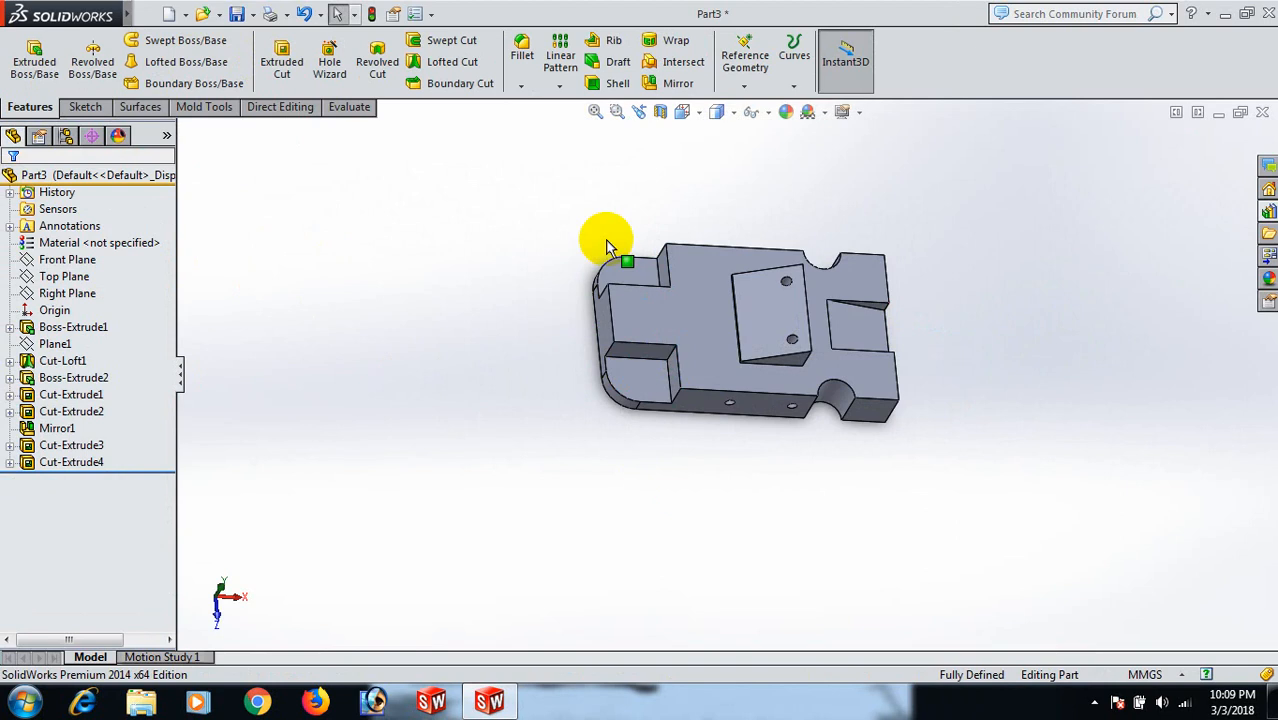
- Fillet the upper end edge of the raised tongue between the two corner cuts with an 8 mm radius
{"action": "scroll", "coordinate": [825, 300], "scroll_direction": "down", "scroll_amount": 2}
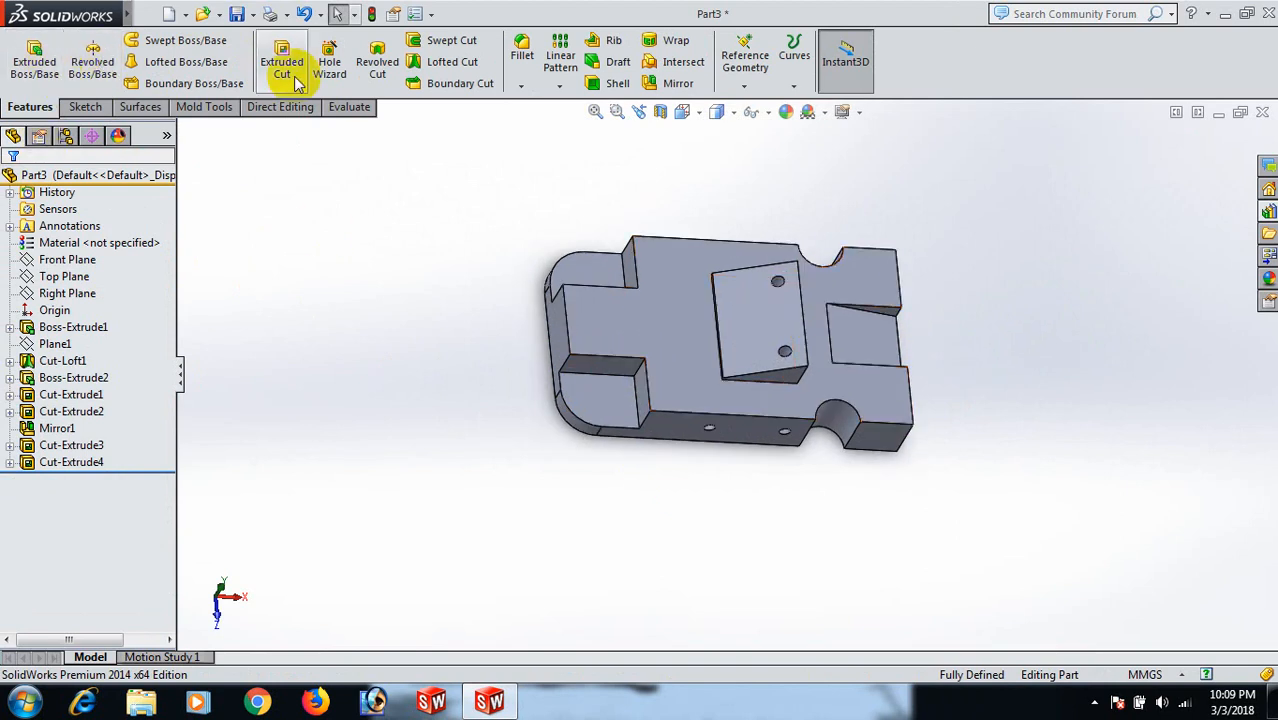
{"action": "left_click", "coordinate": [523, 55]}
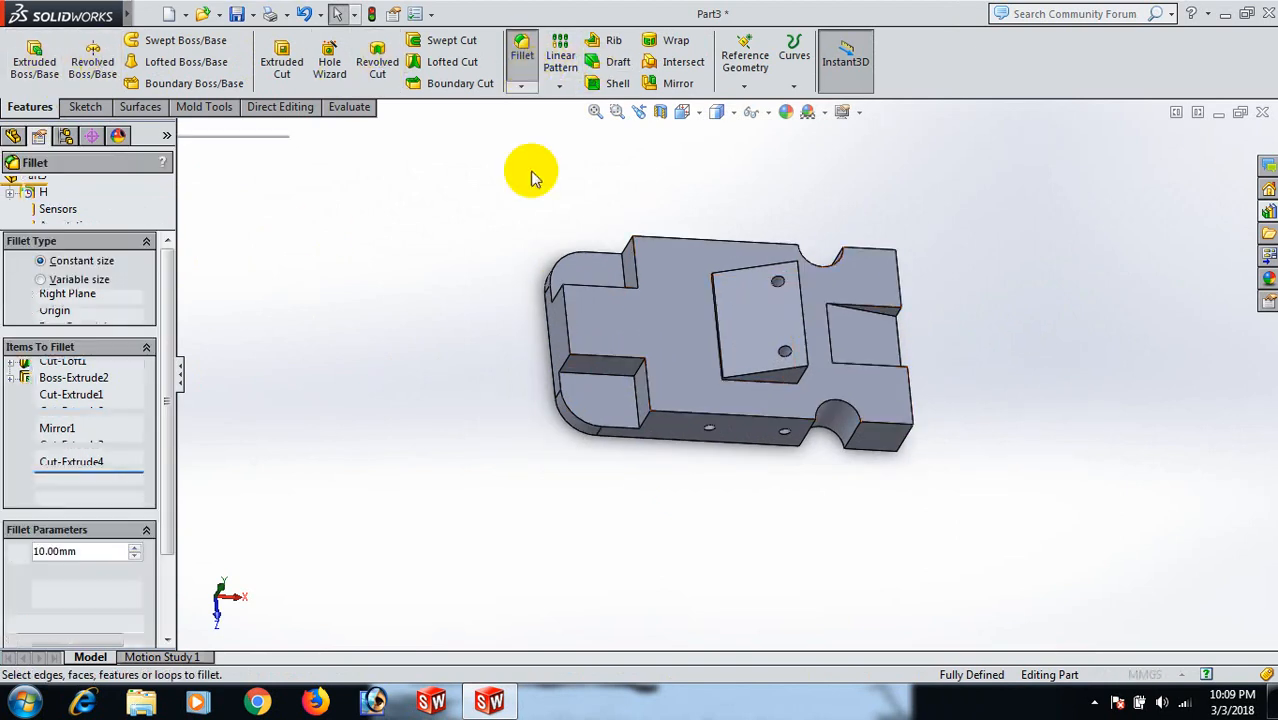
{"action": "left_click", "coordinate": [568, 330]}
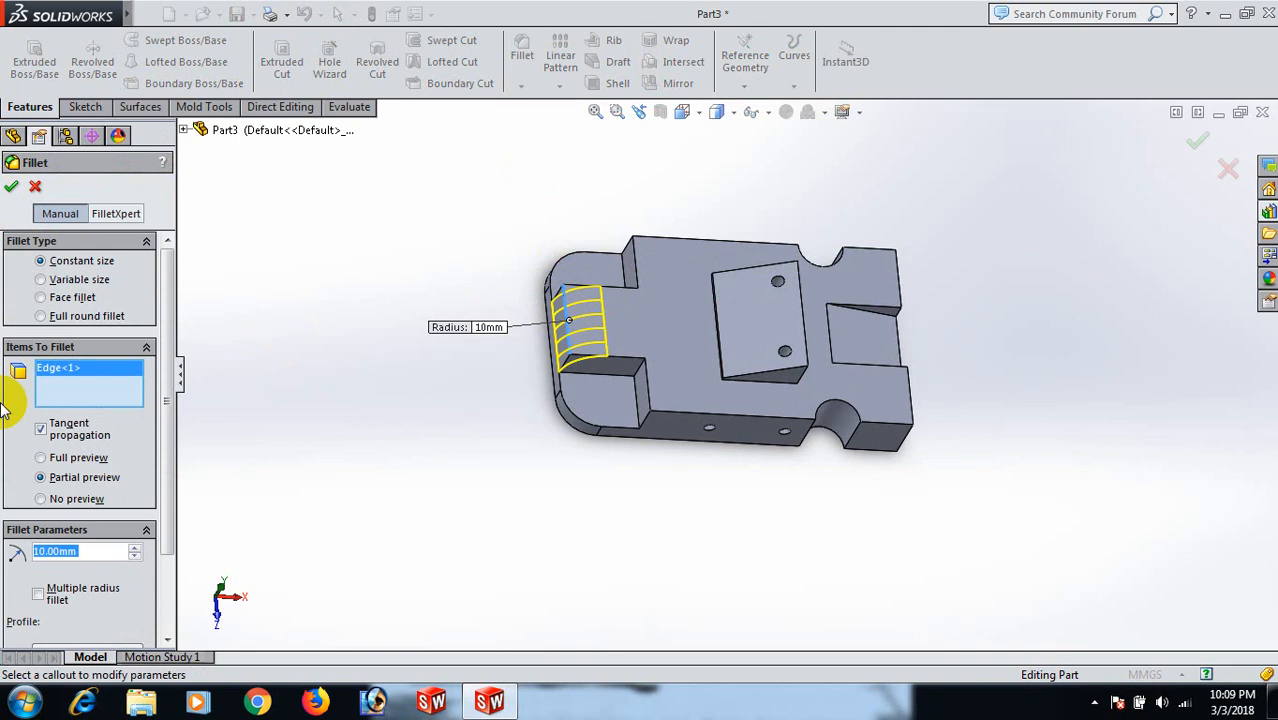
{"action": "type", "text": "8"}
{"action": "key", "text": "Return"}
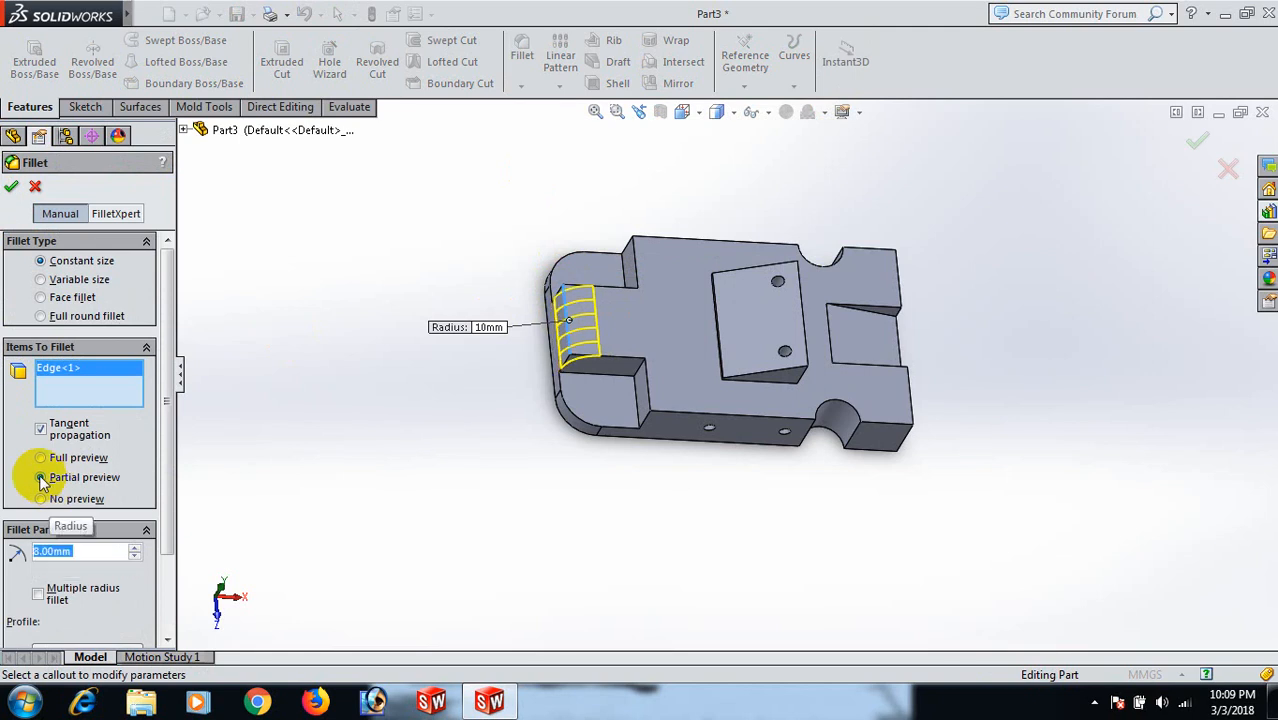
{"action": "left_click", "coordinate": [15, 187]}
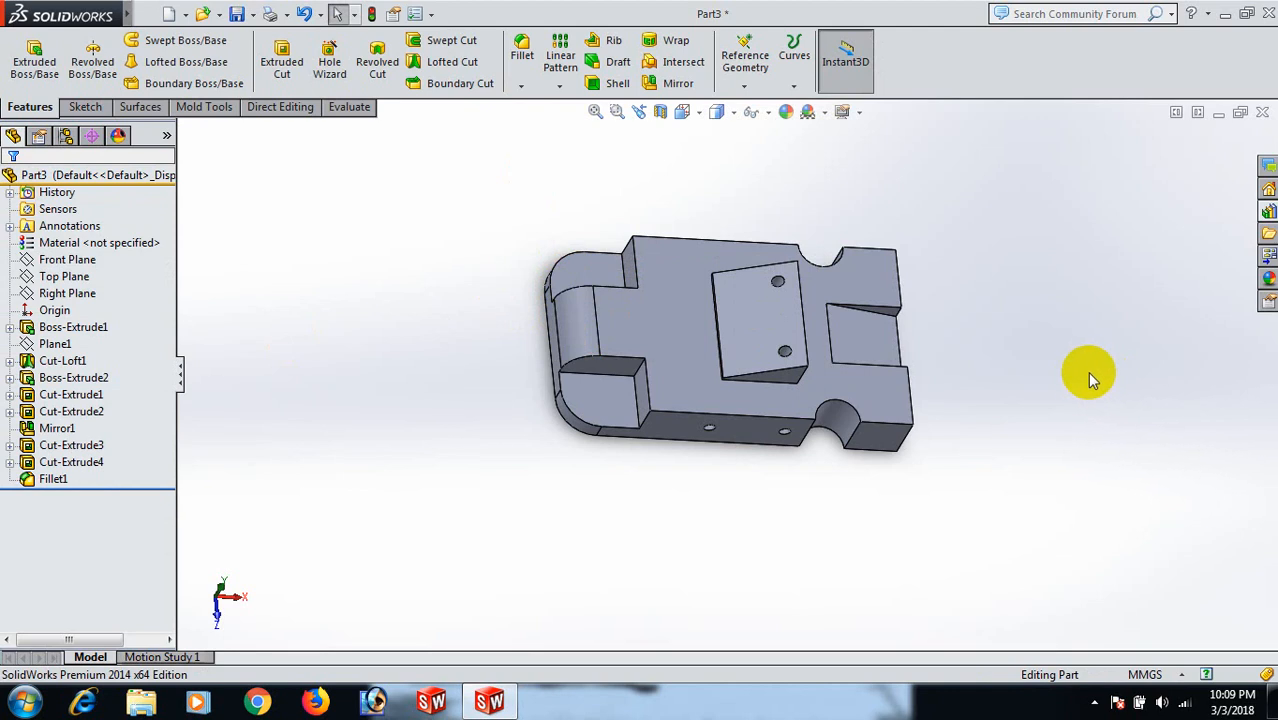
- Start a sketch on the long side face with the two holes and draw a circle about 3.3 mm across, centred on its upper edge
{"action": "scroll", "coordinate": [1008, 288], "scroll_direction": "down", "scroll_amount": 2}
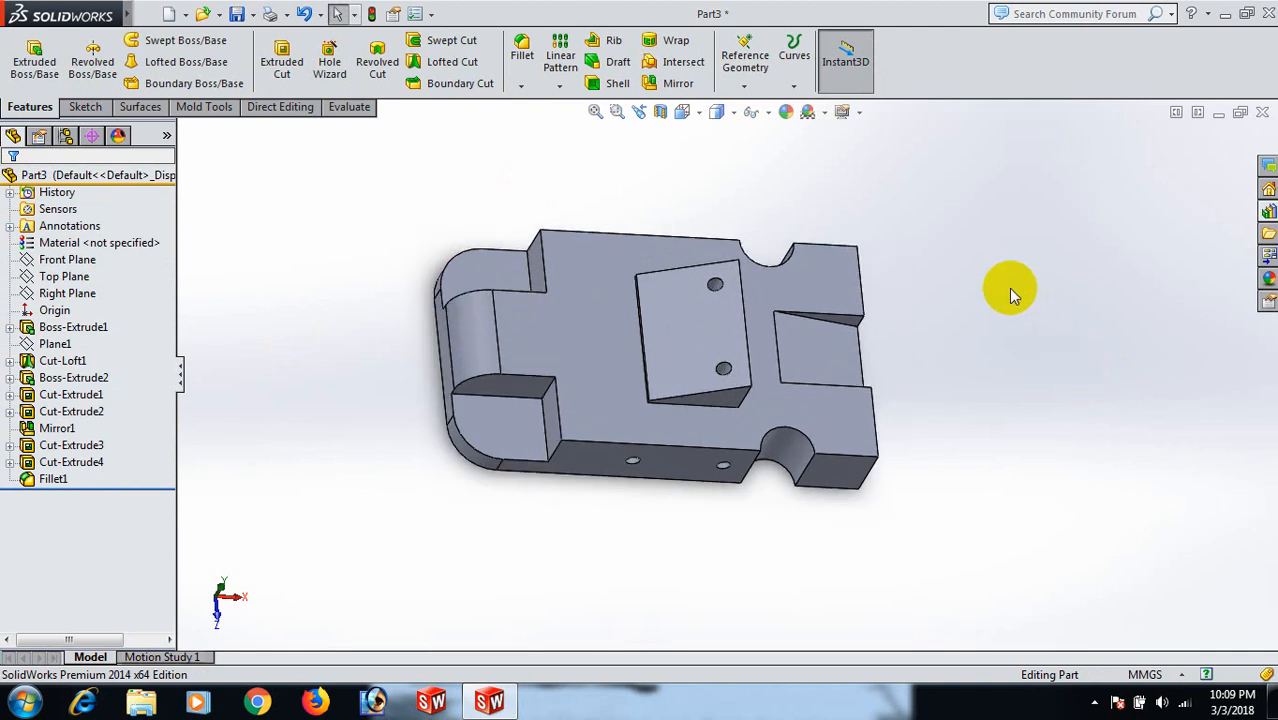
{"action": "middle_click_drag", "start_coordinate": [921, 398], "coordinate": [906, 339]}
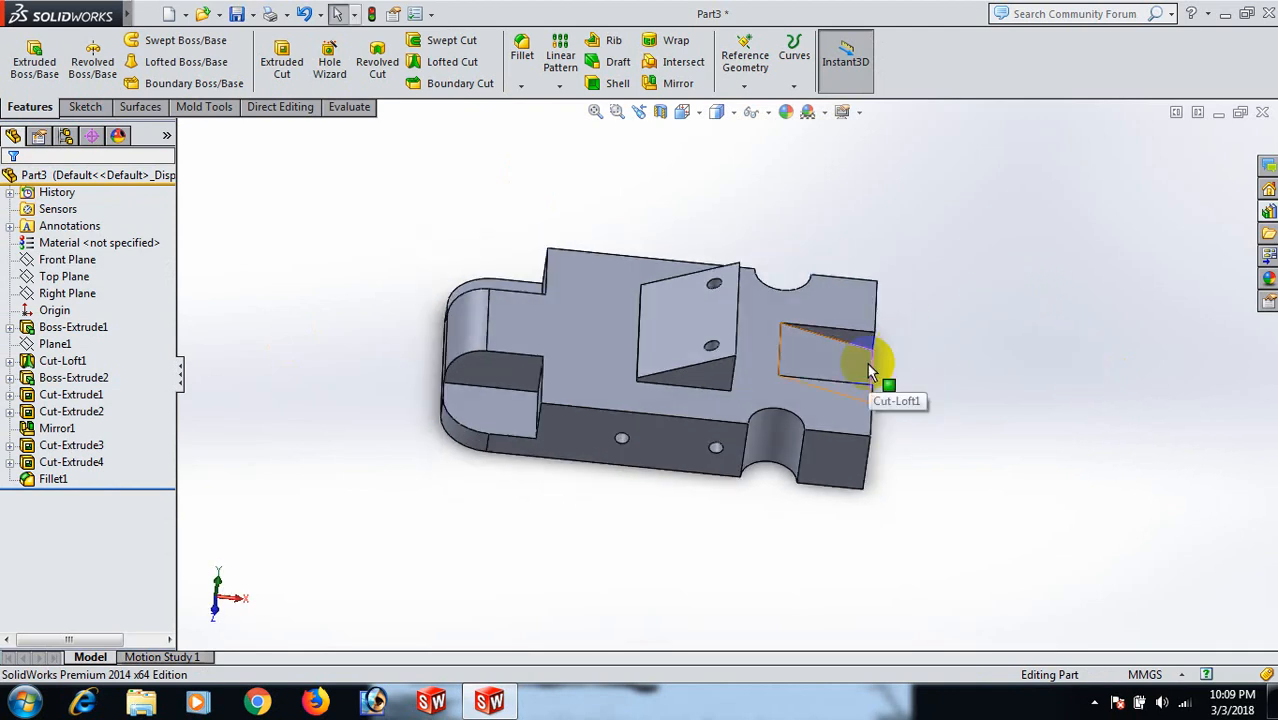
{"action": "left_click", "coordinate": [657, 455]}
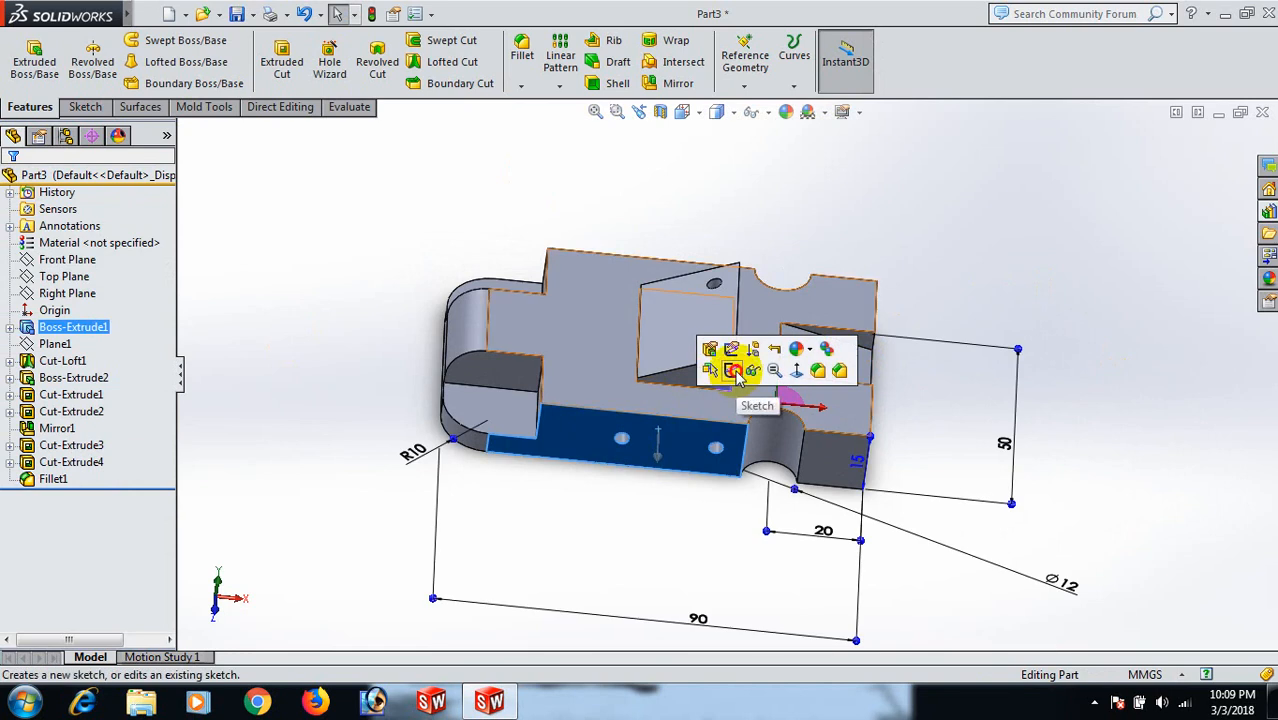
{"action": "left_click", "coordinate": [731, 370]}
{"action": "key", "text": "space"}
{"action": "left_click", "coordinate": [898, 483]}
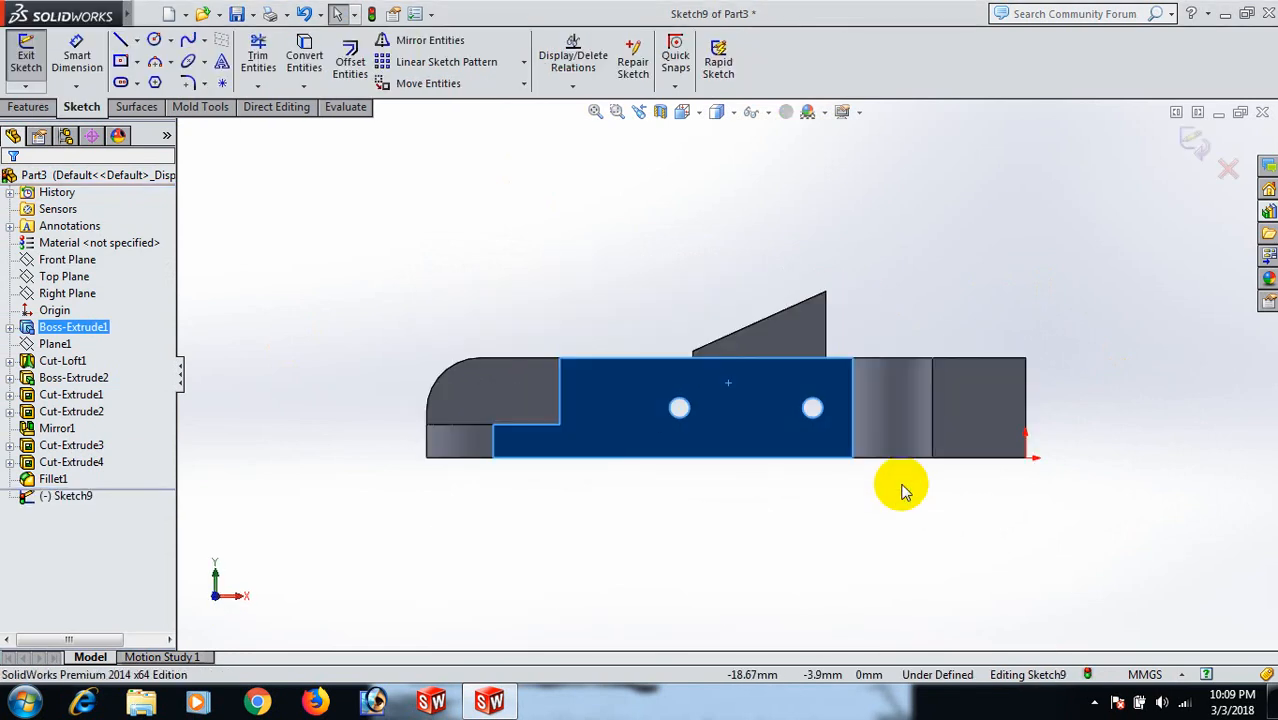
{"action": "right_click_drag", "start_coordinate": [946, 590], "coordinate": [1028, 584]}
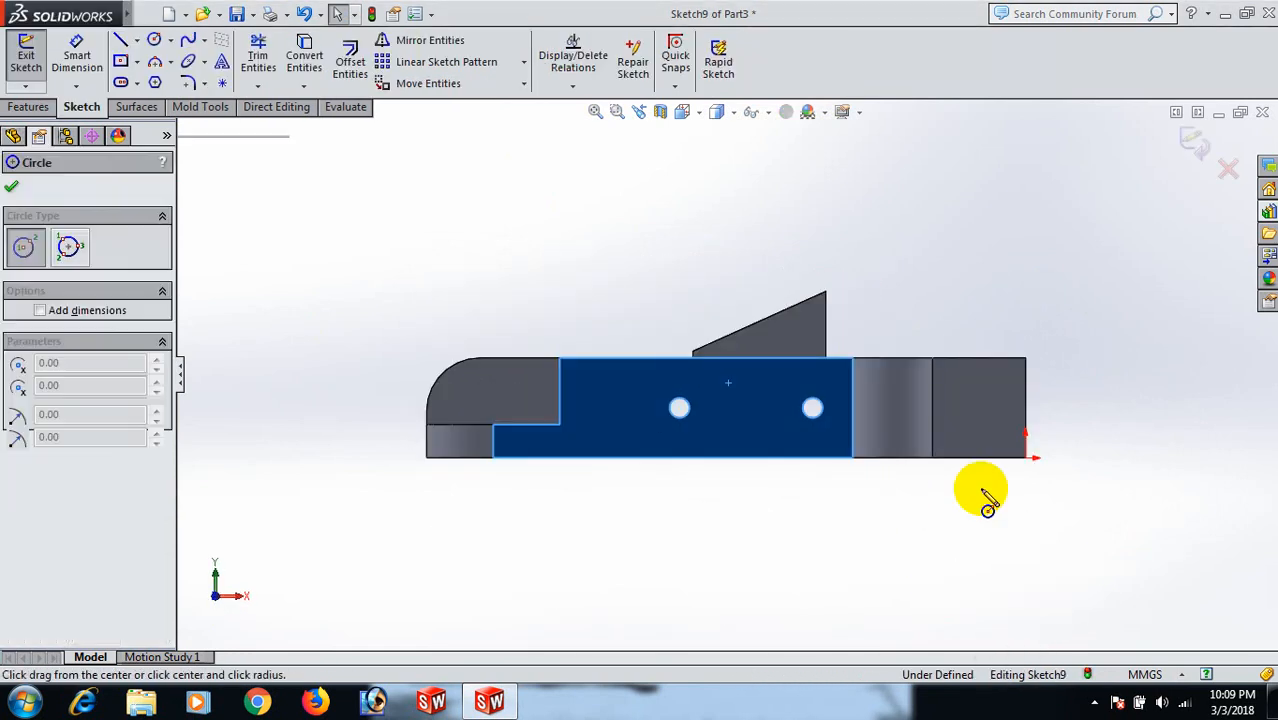
{"action": "left_click_drag", "start_coordinate": [666, 360], "coordinate": [666, 365]}
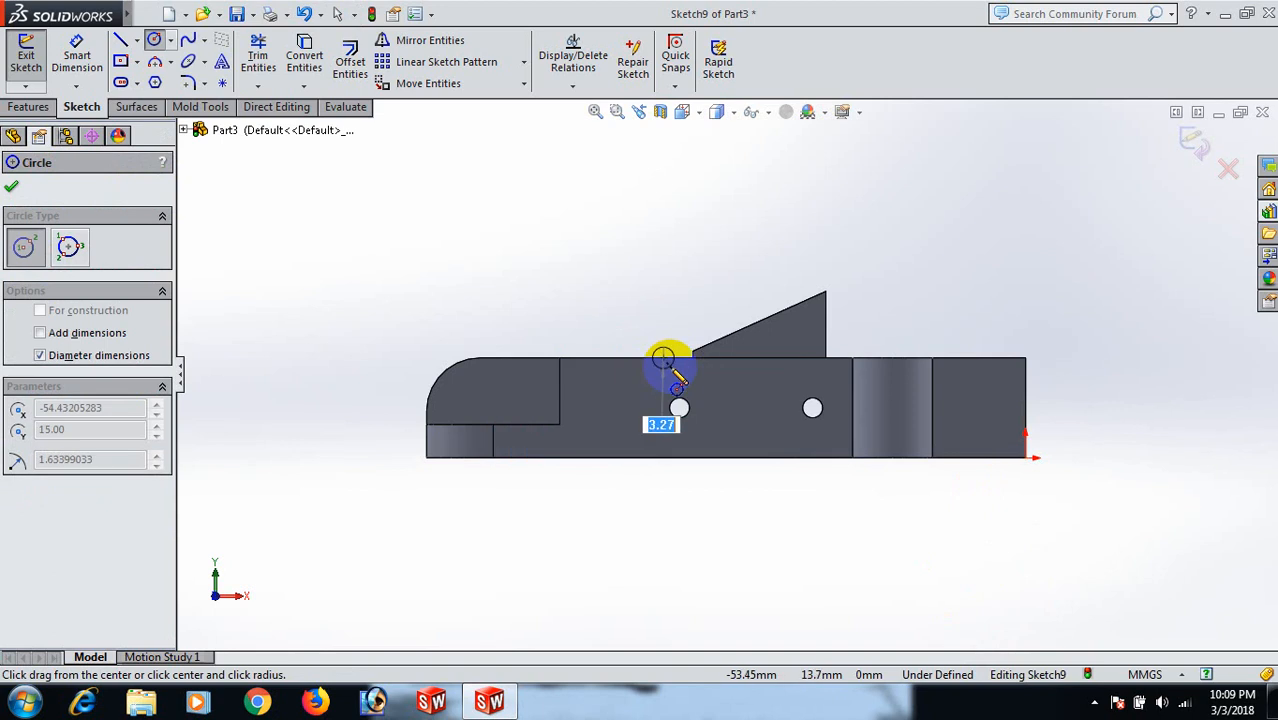
{"action": "right_click", "coordinate": [679, 375]}
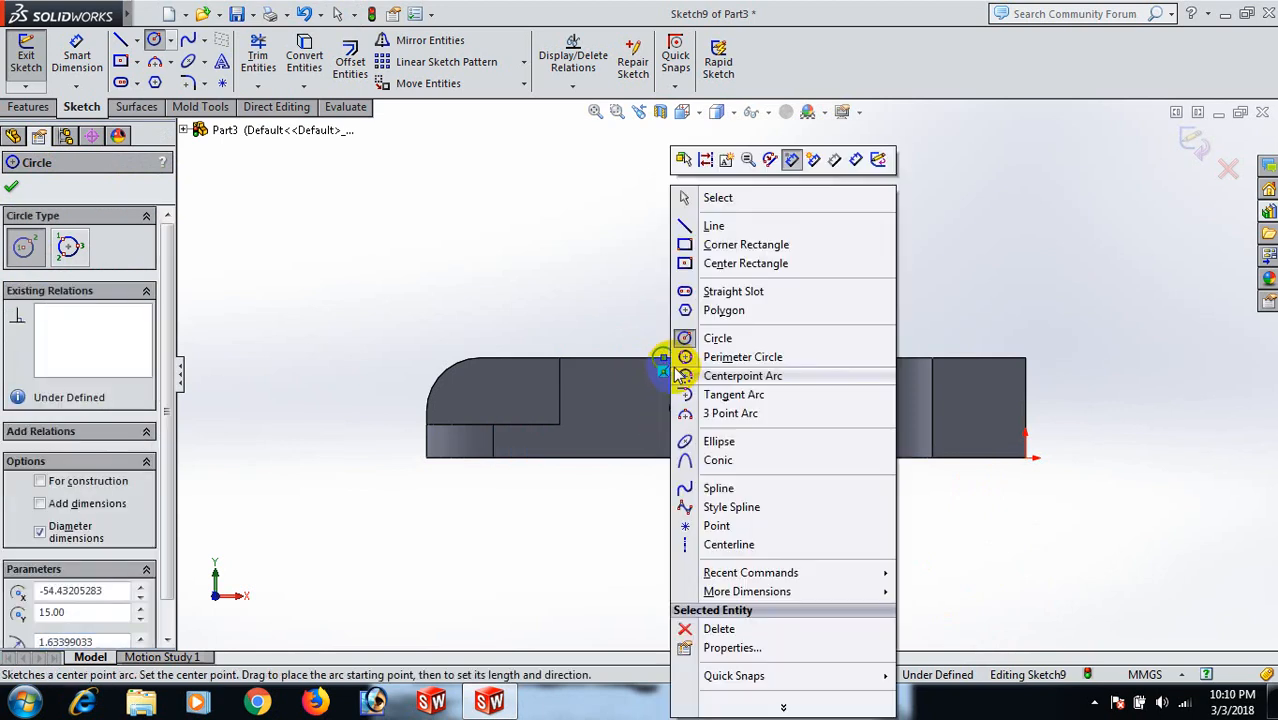
{"action": "left_click", "coordinate": [754, 205]}
- Dimension the circle on the side face's upper edge to a diameter of 3 mm
{"action": "right_click_drag", "start_coordinate": [770, 270], "coordinate": [756, 242]}
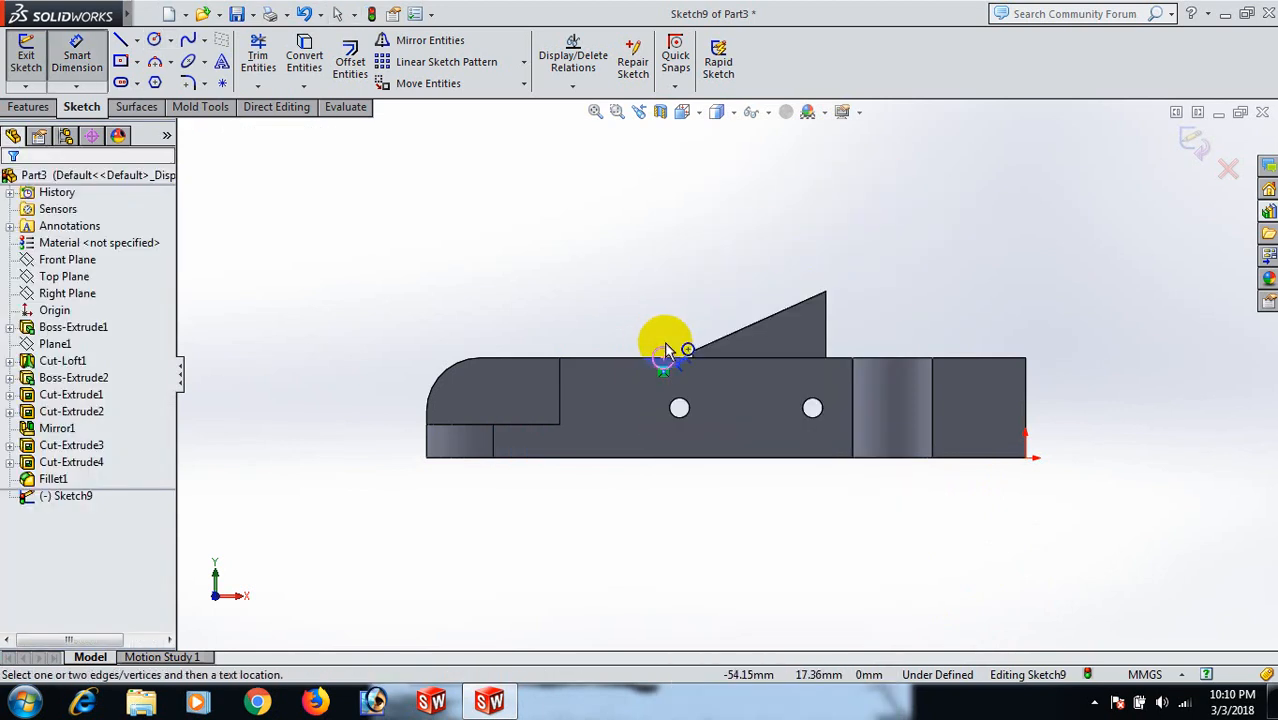
{"action": "left_click", "coordinate": [666, 347]}
{"action": "left_click", "coordinate": [907, 277]}
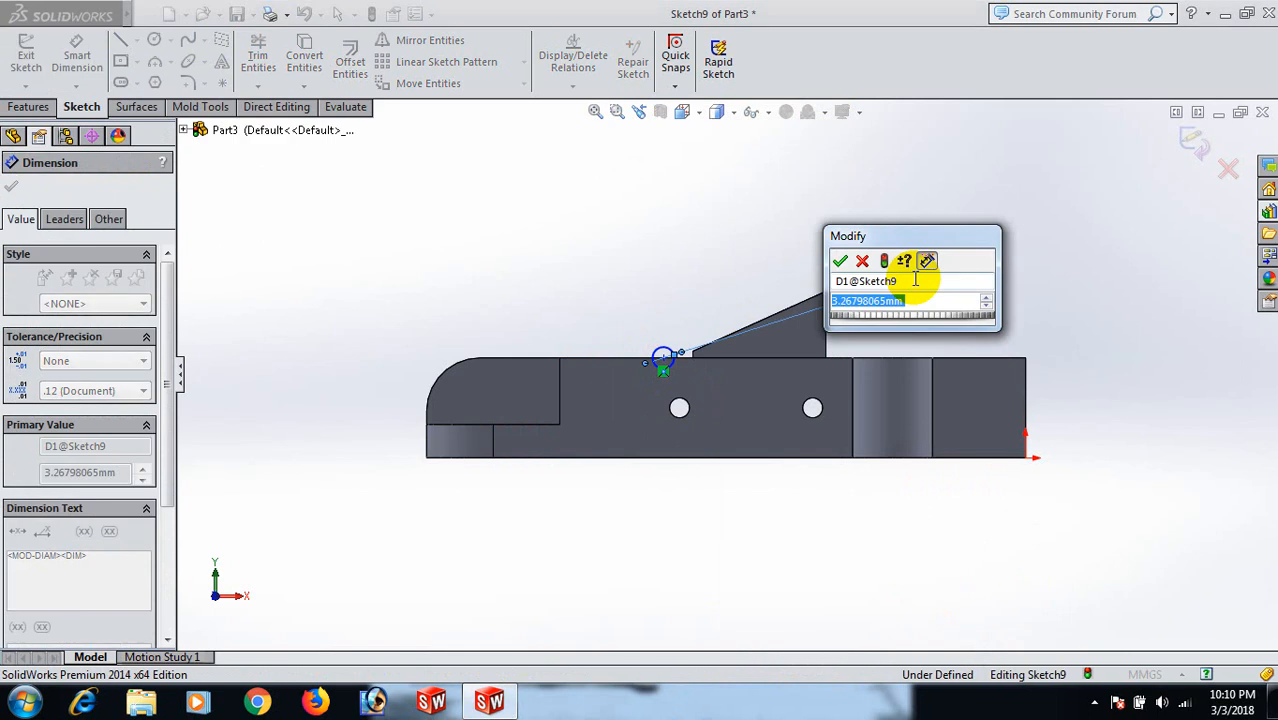
{"action": "type", "text": "3"}
{"action": "key", "text": "Return"}
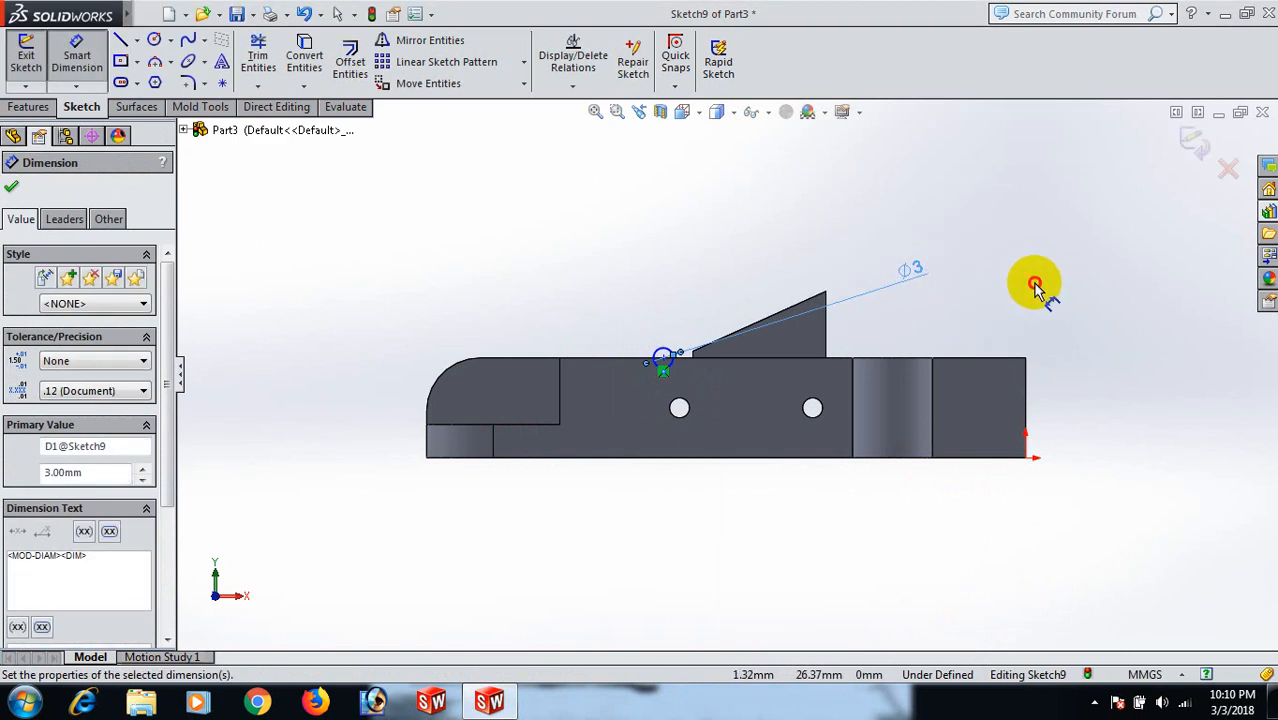
- Dimension the circle's centre 53 mm horizontally from the origin and finish dimensioning
{"action": "scroll", "coordinate": [810, 366], "scroll_direction": "down", "scroll_amount": 2}
{"action": "scroll", "coordinate": [803, 370], "scroll_direction": "down", "scroll_amount": 1}
{"action": "left_click", "coordinate": [544, 359]}
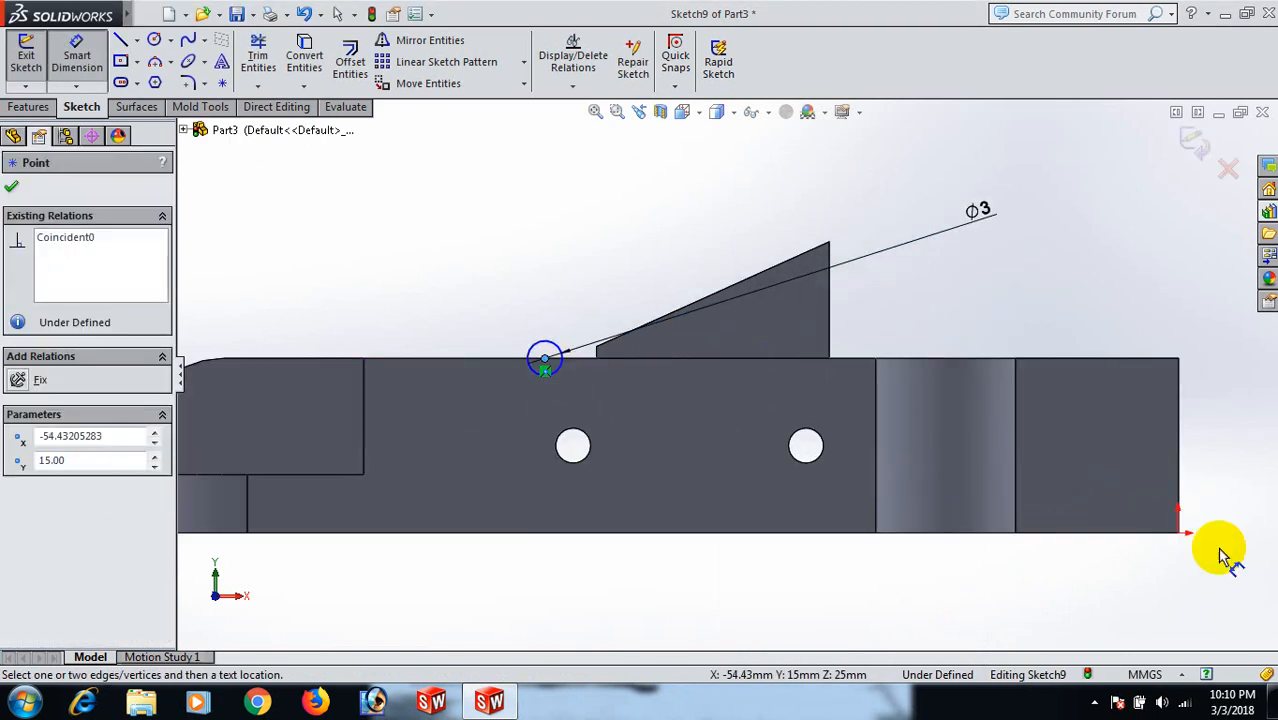
{"action": "left_click", "coordinate": [1181, 537]}
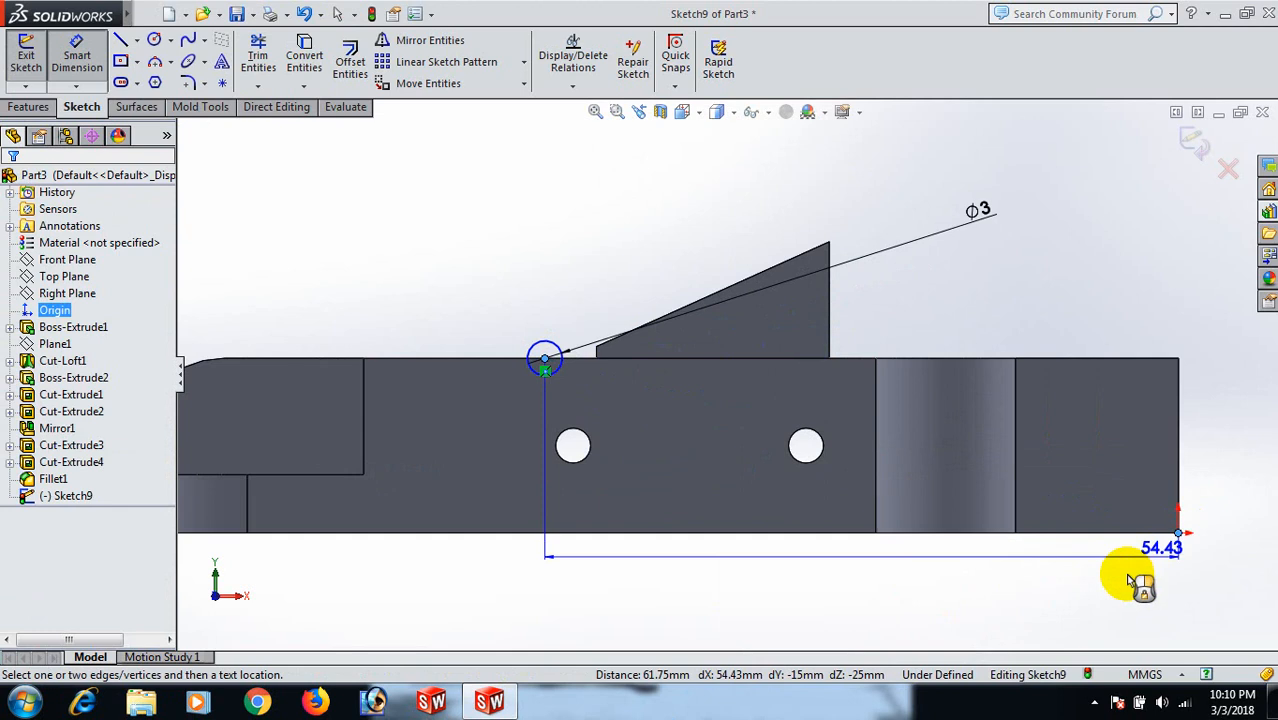
{"action": "left_click", "coordinate": [957, 605]}
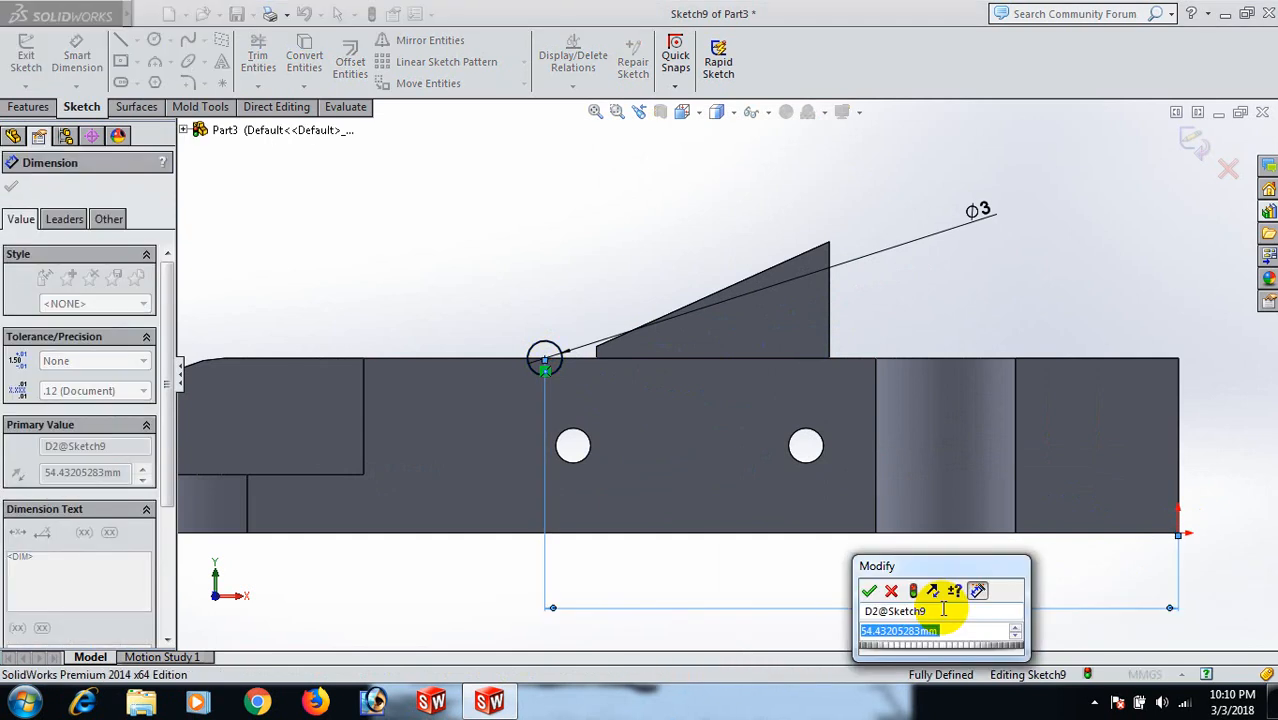
{"action": "type", "text": "53"}
{"action": "key", "text": "Return"}
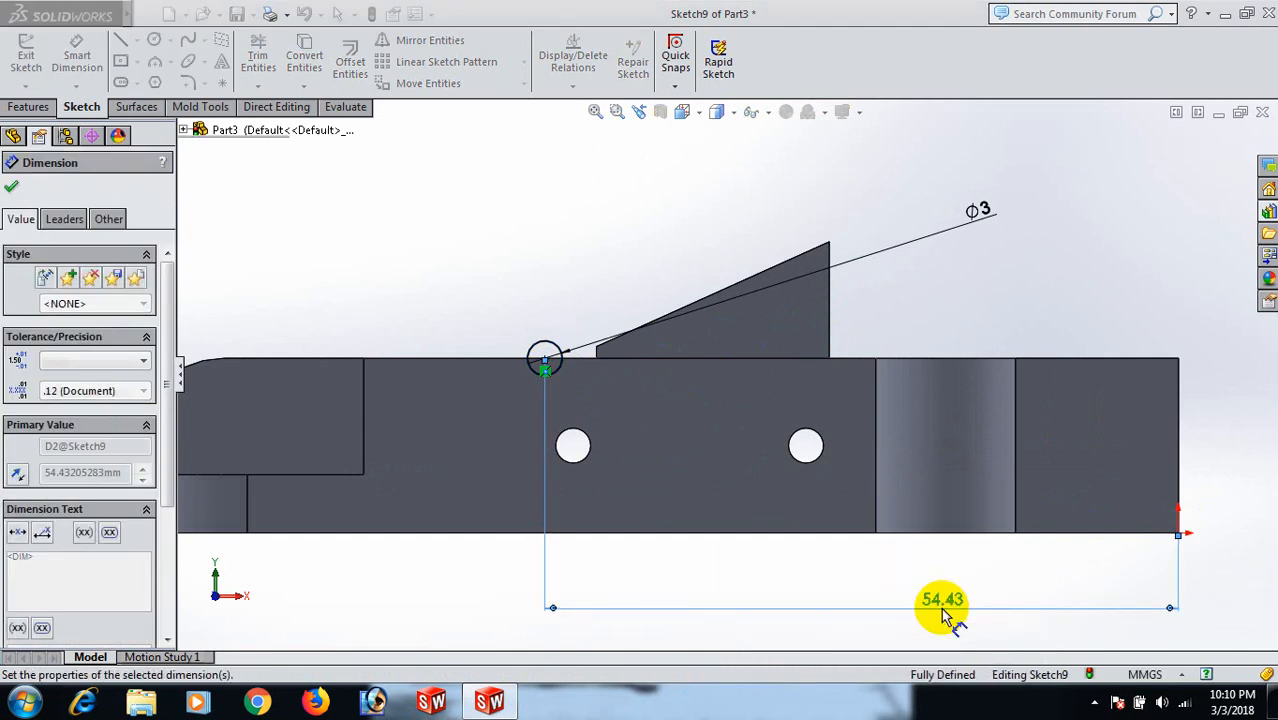
{"action": "right_click", "coordinate": [1067, 262]}
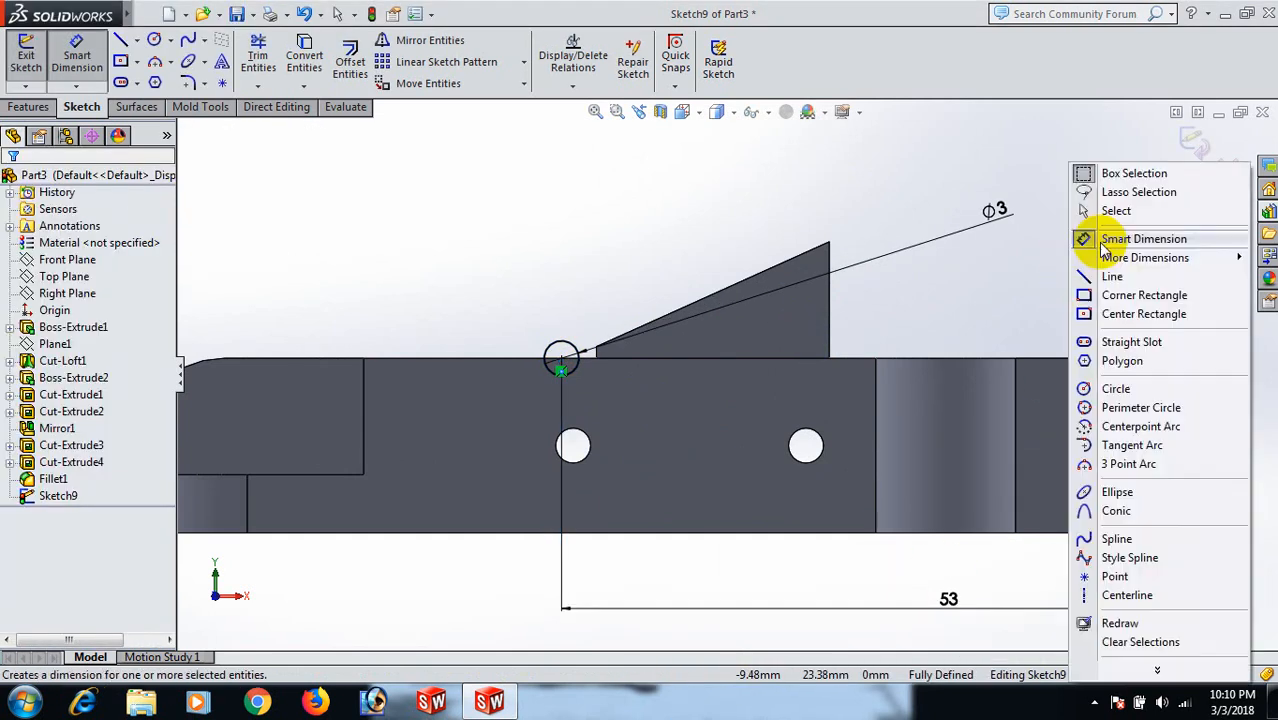
{"action": "left_click", "coordinate": [1115, 203]}
- Extrude-cut the 3 mm circle Through All to form a rounded groove across the plate's upper face
{"action": "key", "text": "f"}
{"action": "middle_click_drag", "start_coordinate": [1108, 240], "coordinate": [940, 400]}
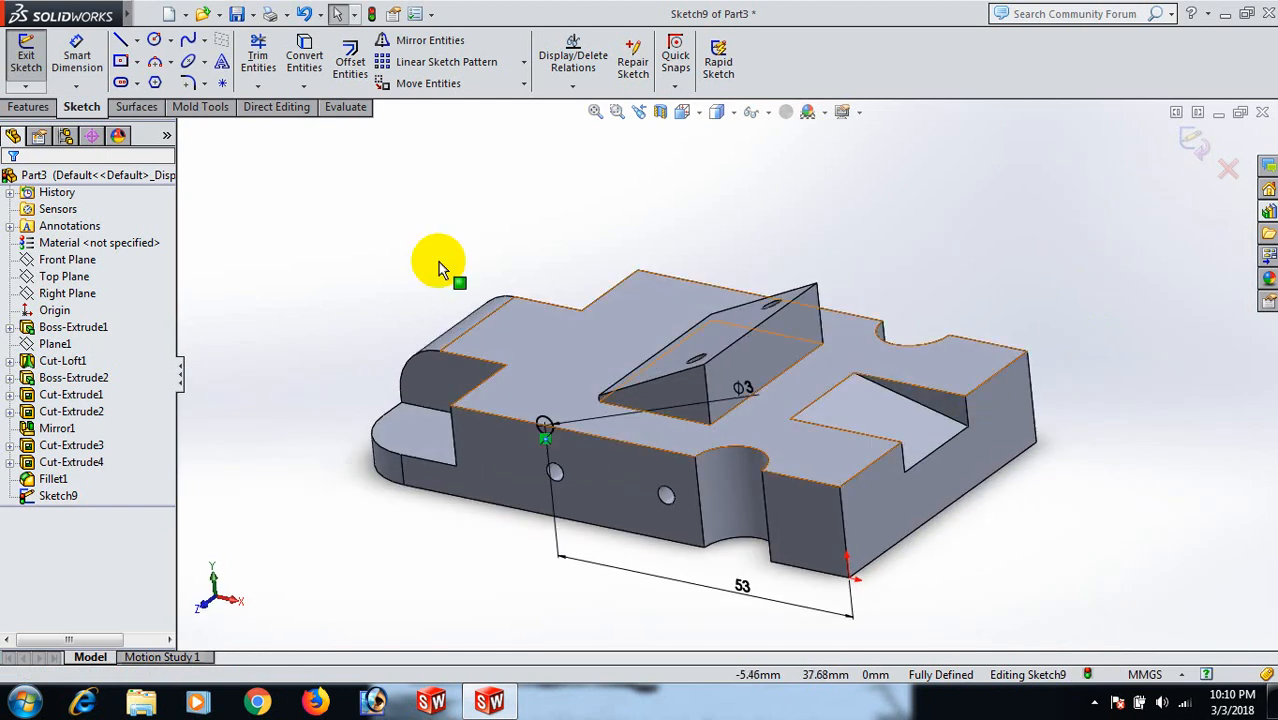
{"action": "left_click", "coordinate": [39, 114]}
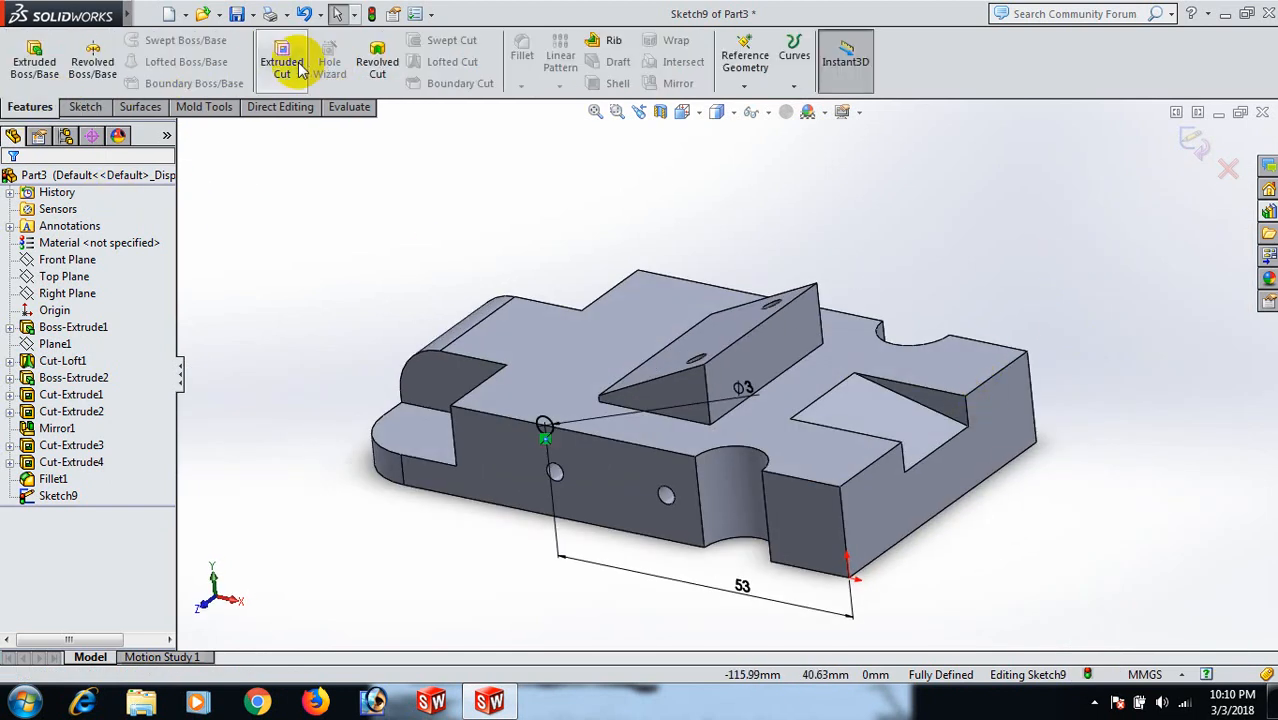
{"action": "left_click", "coordinate": [283, 62]}
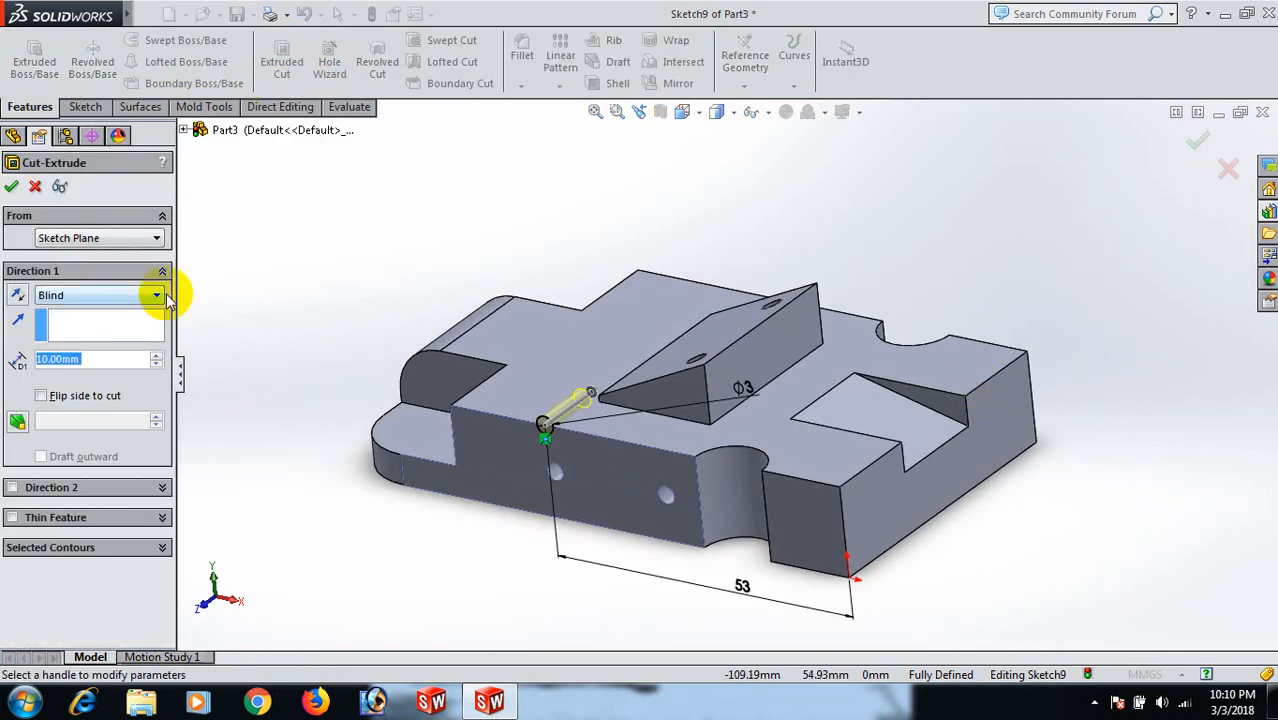
{"action": "left_click", "coordinate": [157, 295]}
{"action": "left_click", "coordinate": [86, 327]}
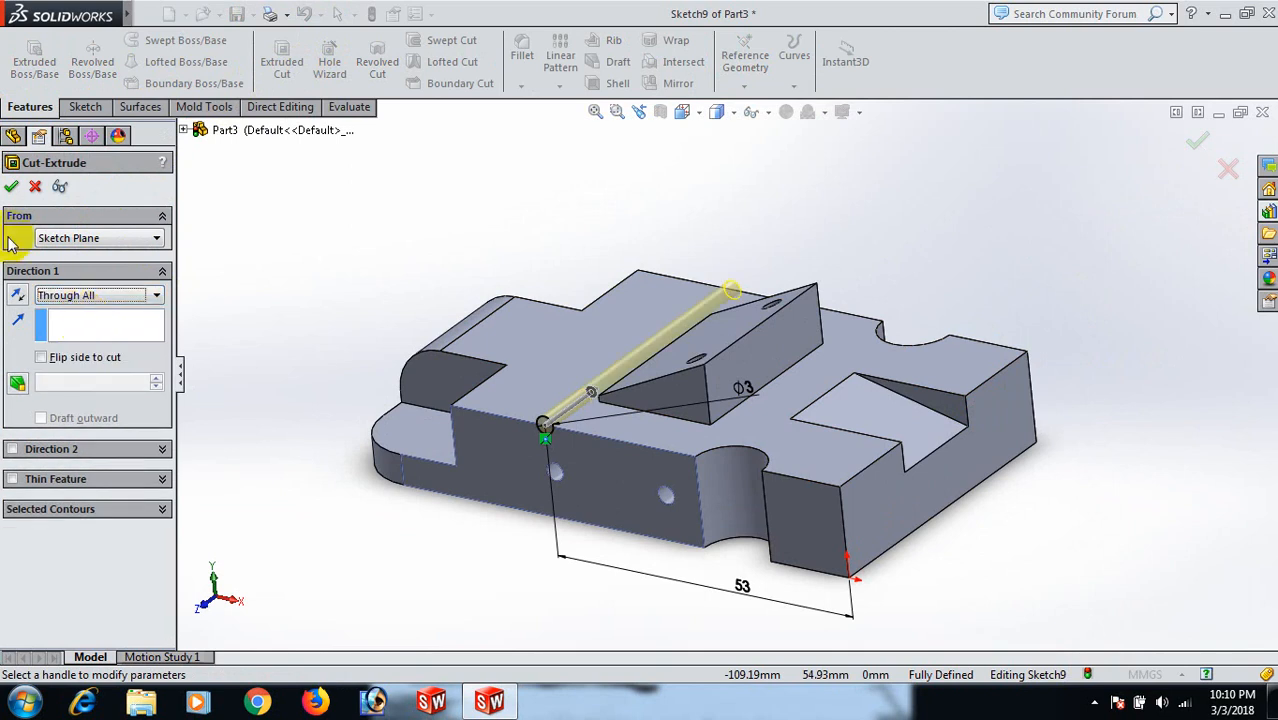
{"action": "left_click", "coordinate": [11, 189]}
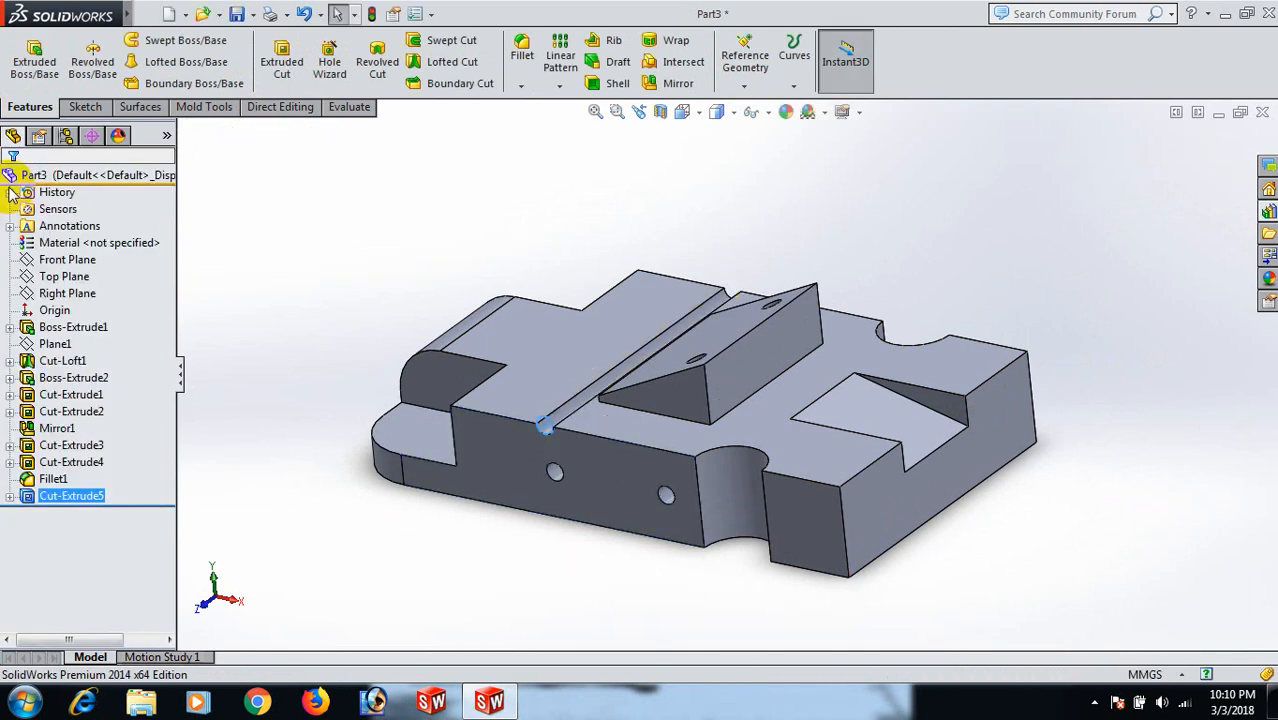
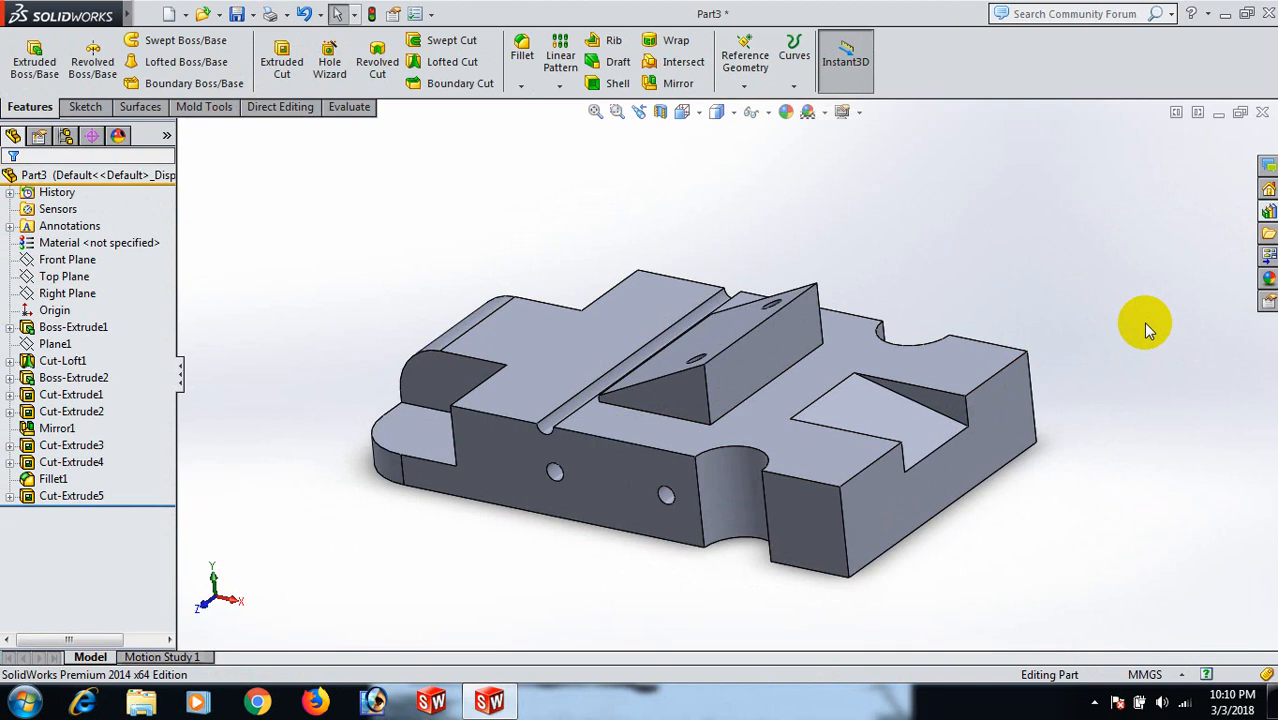
- Start a sketch on the upper face beside the groove and draw a circle about 7.9 mm across, level with the origin
{"action": "left_click", "coordinate": [604, 333]}
{"action": "left_click", "coordinate": [674, 274]}
{"action": "key", "text": "space"}
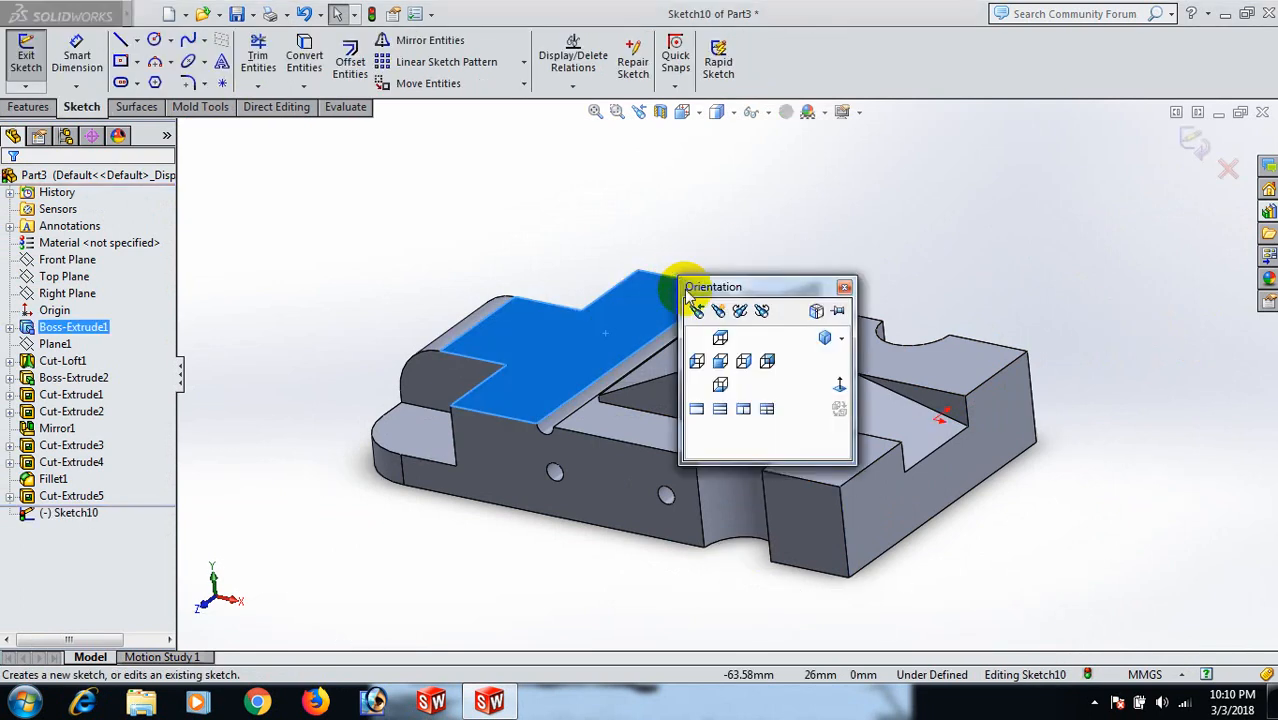
{"action": "left_click", "coordinate": [837, 385]}
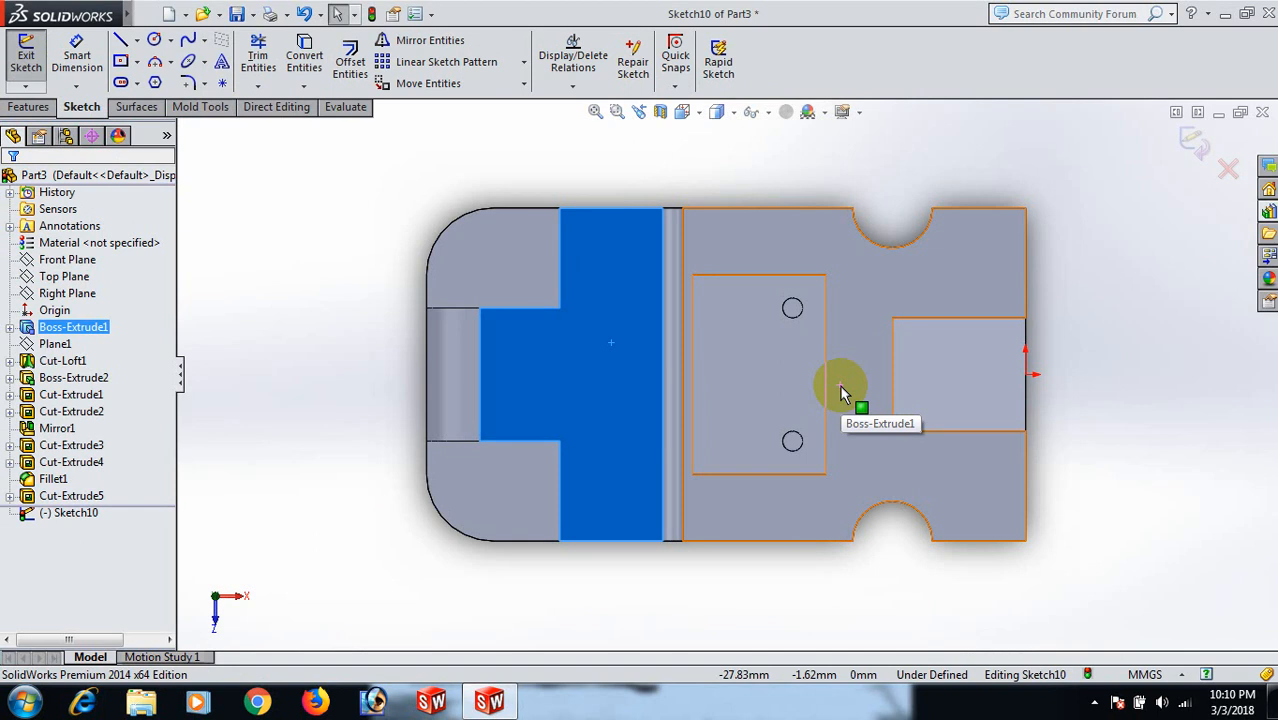
{"action": "left_click", "coordinate": [641, 615]}
{"action": "right_click_drag", "start_coordinate": [661, 612], "coordinate": [800, 623]}
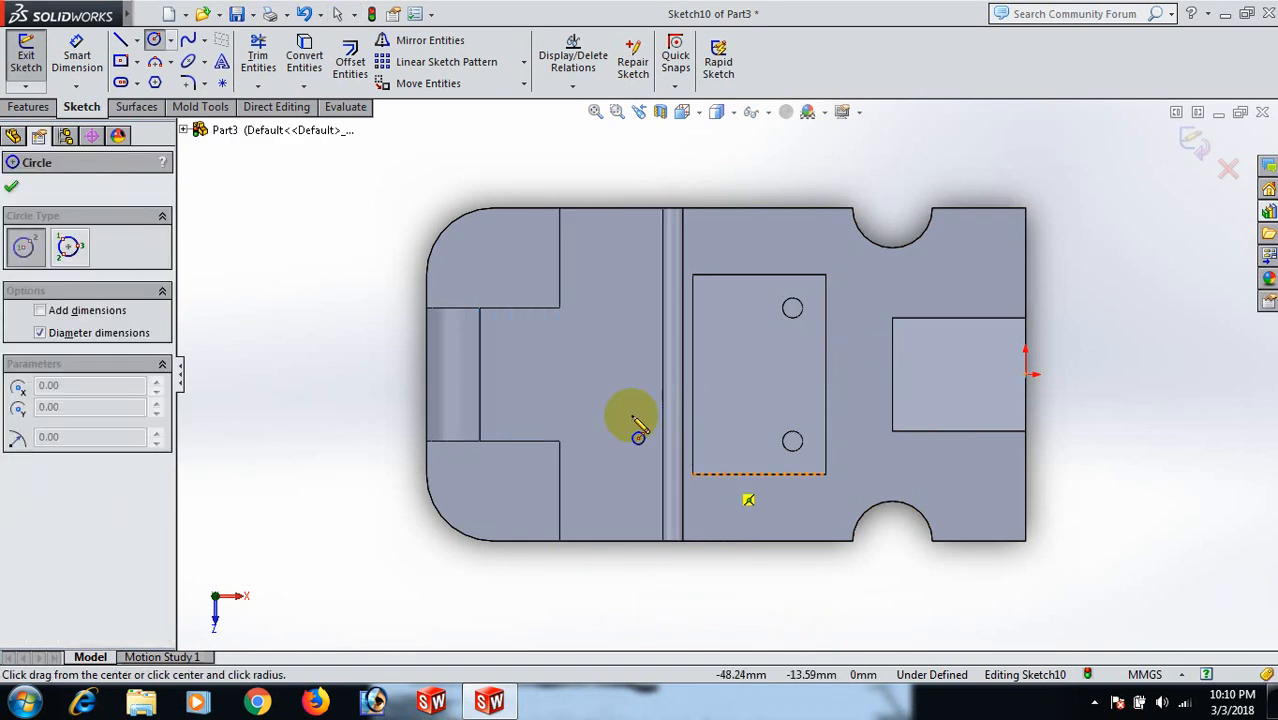
{"action": "left_click", "coordinate": [614, 376]}
{"action": "left_click", "coordinate": [630, 392]}
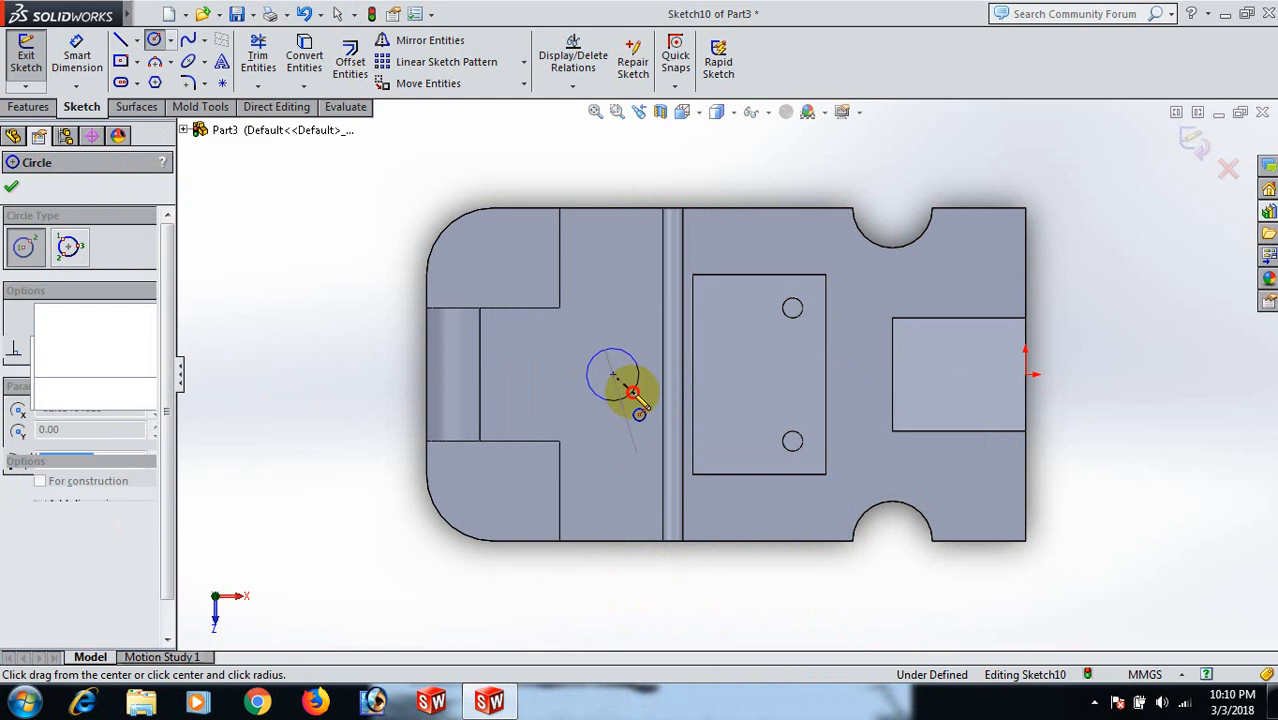
{"action": "right_click", "coordinate": [610, 390]}
{"action": "left_click", "coordinate": [686, 205]}
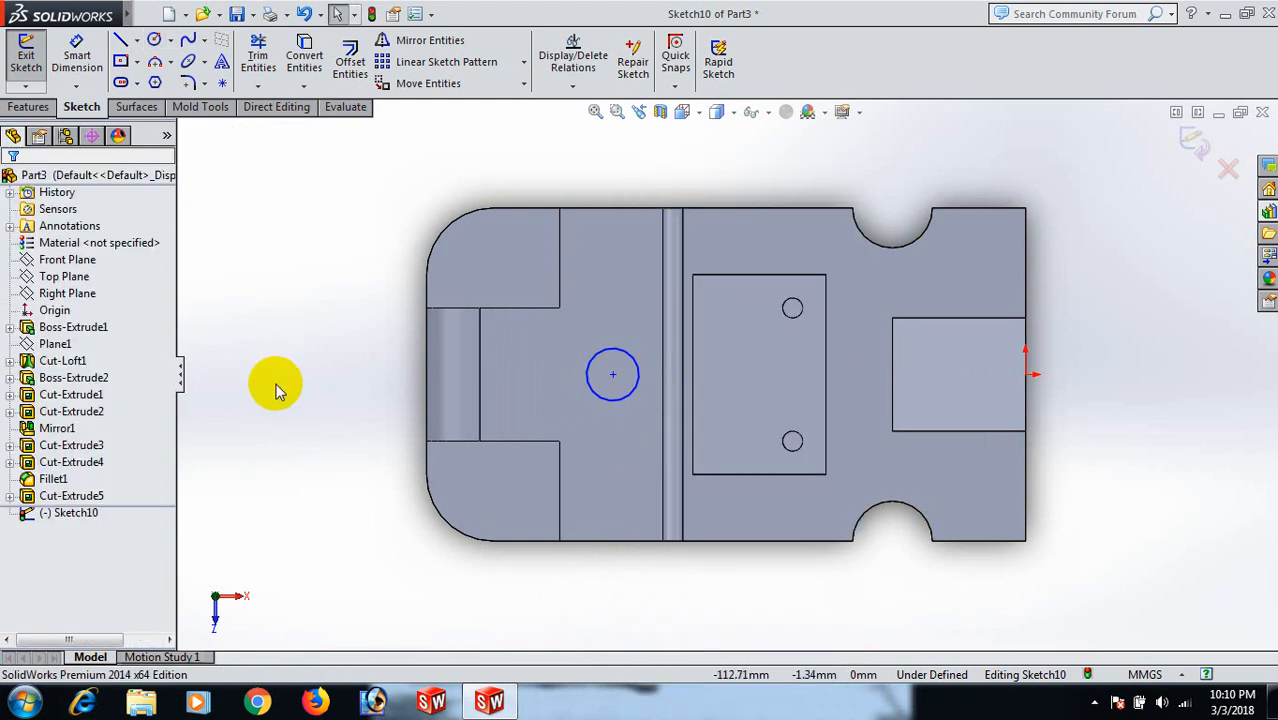
- Dimension the circle on the upper face to a diameter of 6 mm
{"action": "right_click_drag", "start_coordinate": [278, 380], "coordinate": [371, 271]}
{"action": "left_click", "coordinate": [605, 400]}
{"action": "left_click", "coordinate": [320, 367]}
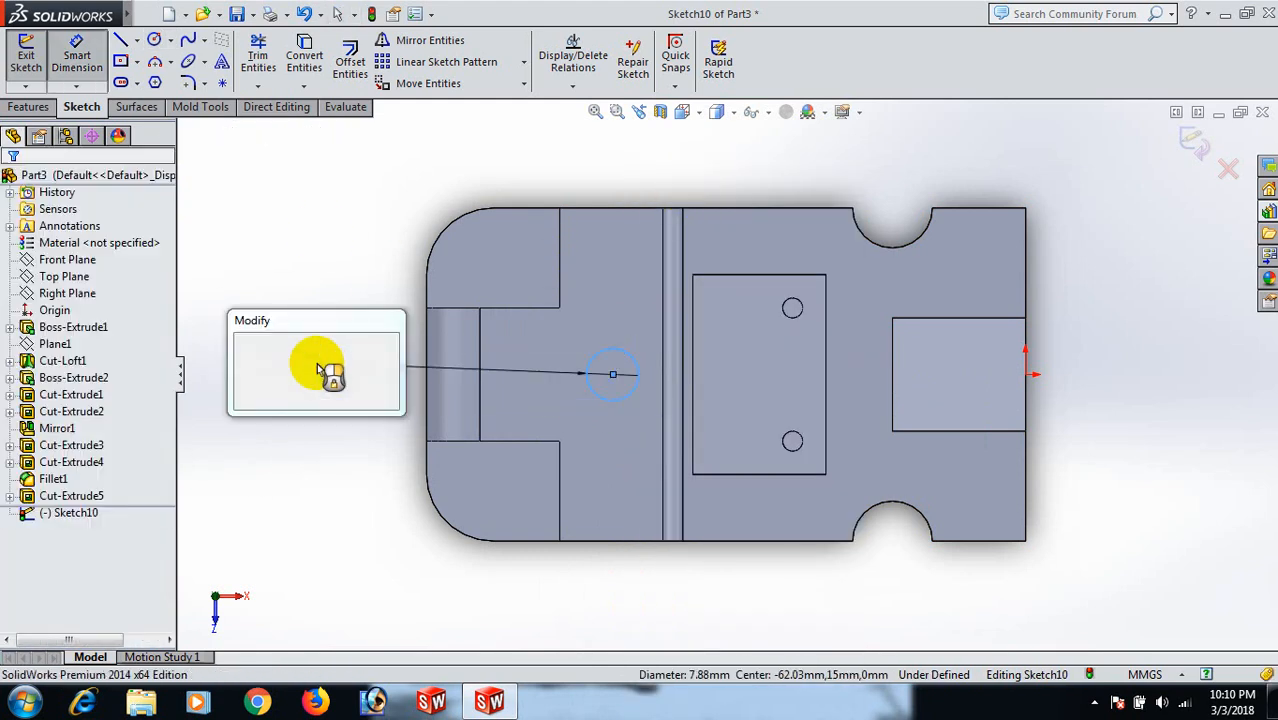
{"action": "type", "text": "6"}
{"action": "key", "text": "Return"}
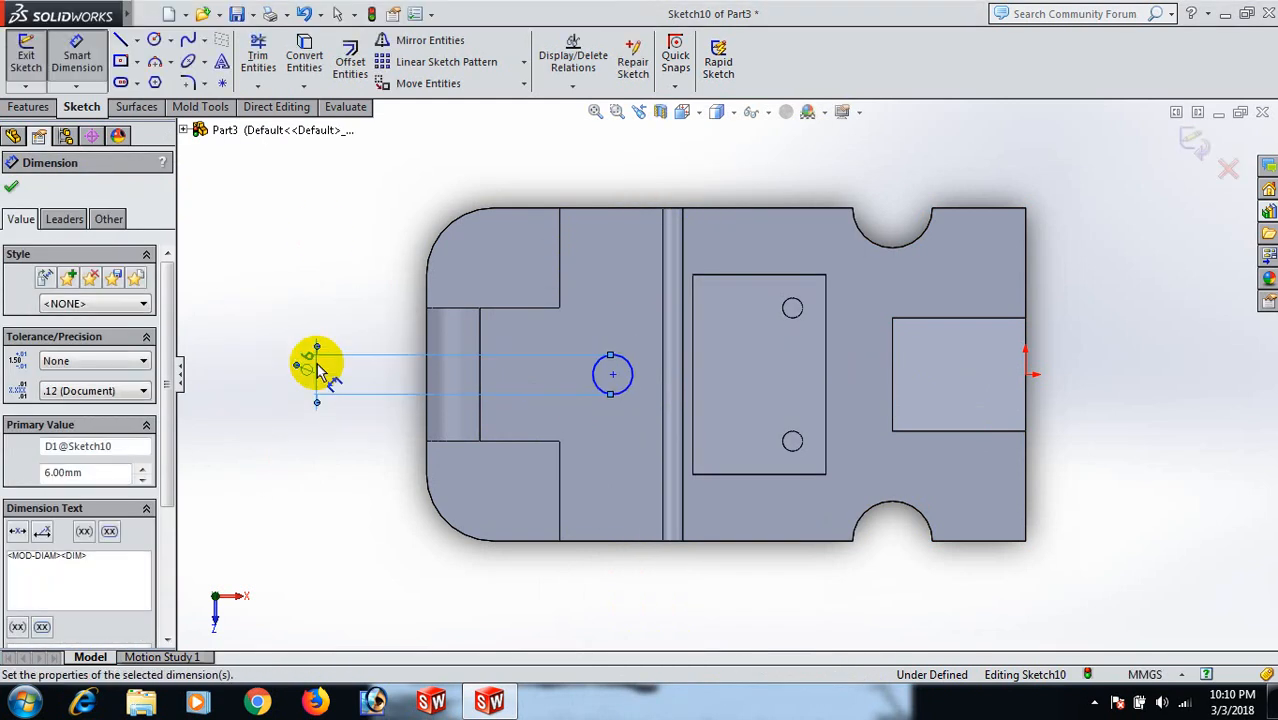
- Dimension the circle's centre 60 mm from the plate's end edge at the origin and finish dimensioning
{"action": "left_click", "coordinate": [613, 376]}
{"action": "left_click", "coordinate": [1028, 502]}
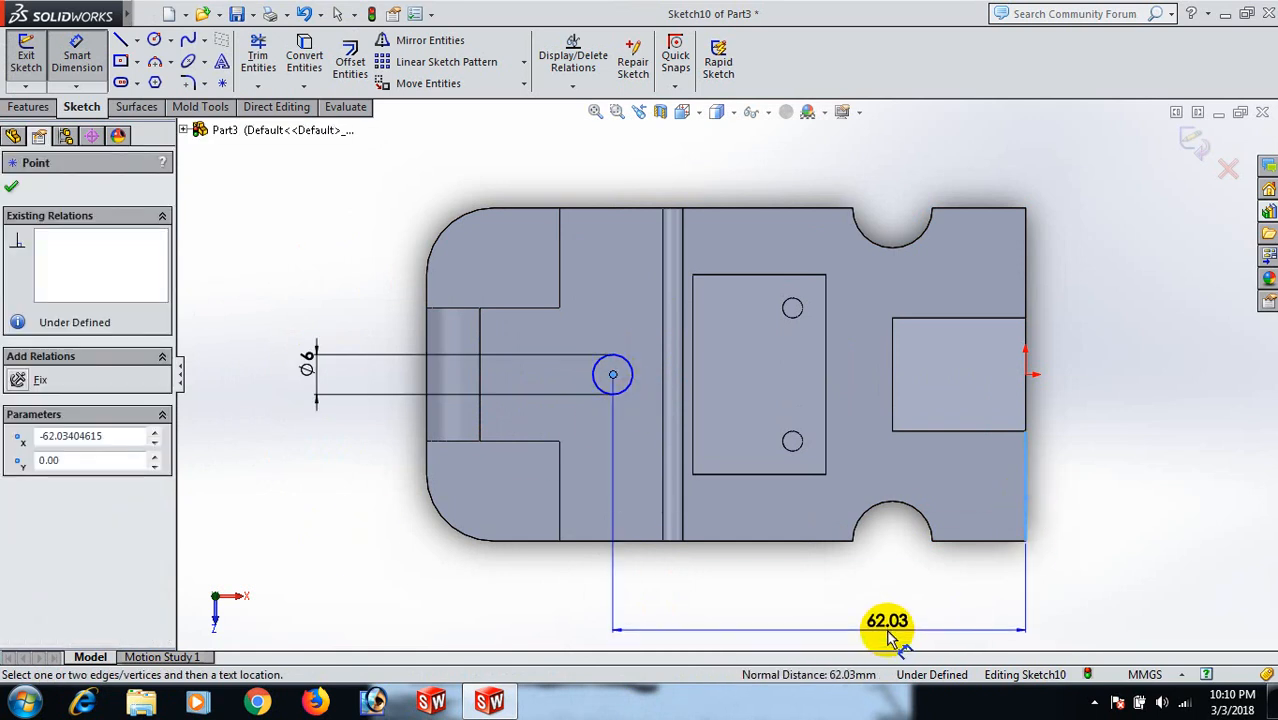
{"action": "left_click", "coordinate": [890, 632]}
{"action": "type", "text": "60"}
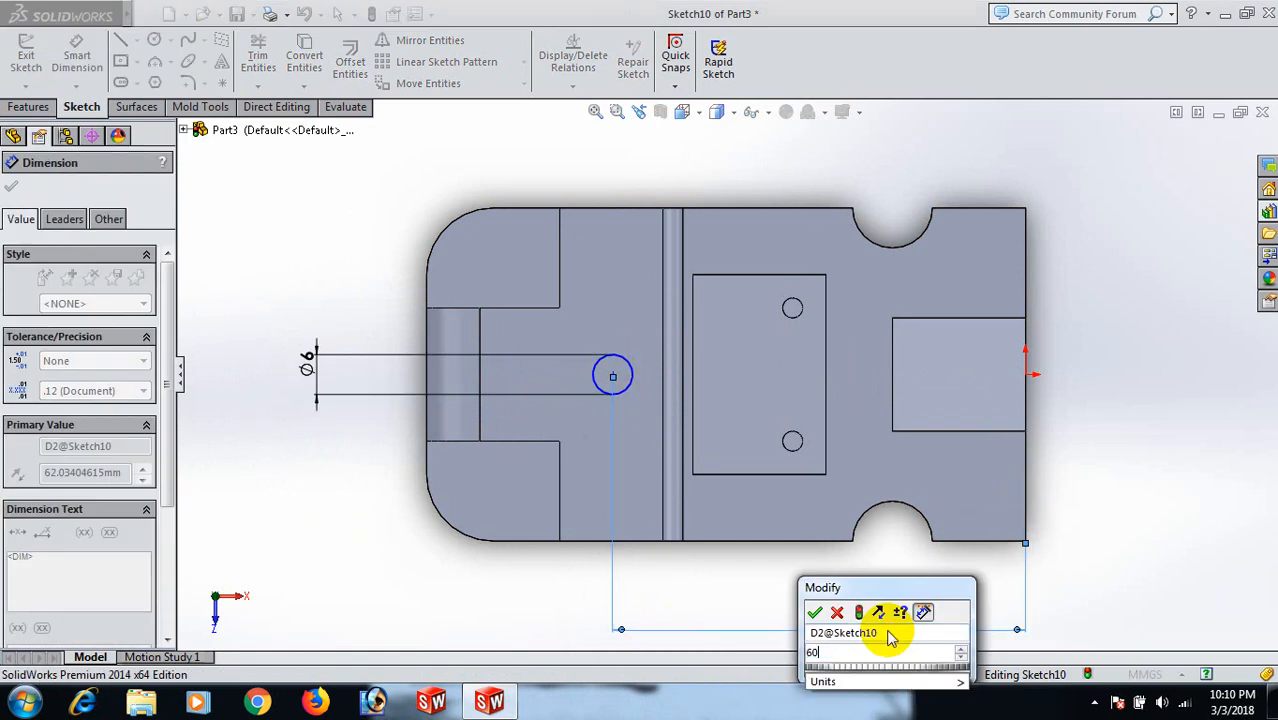
{"action": "key", "text": "Return"}
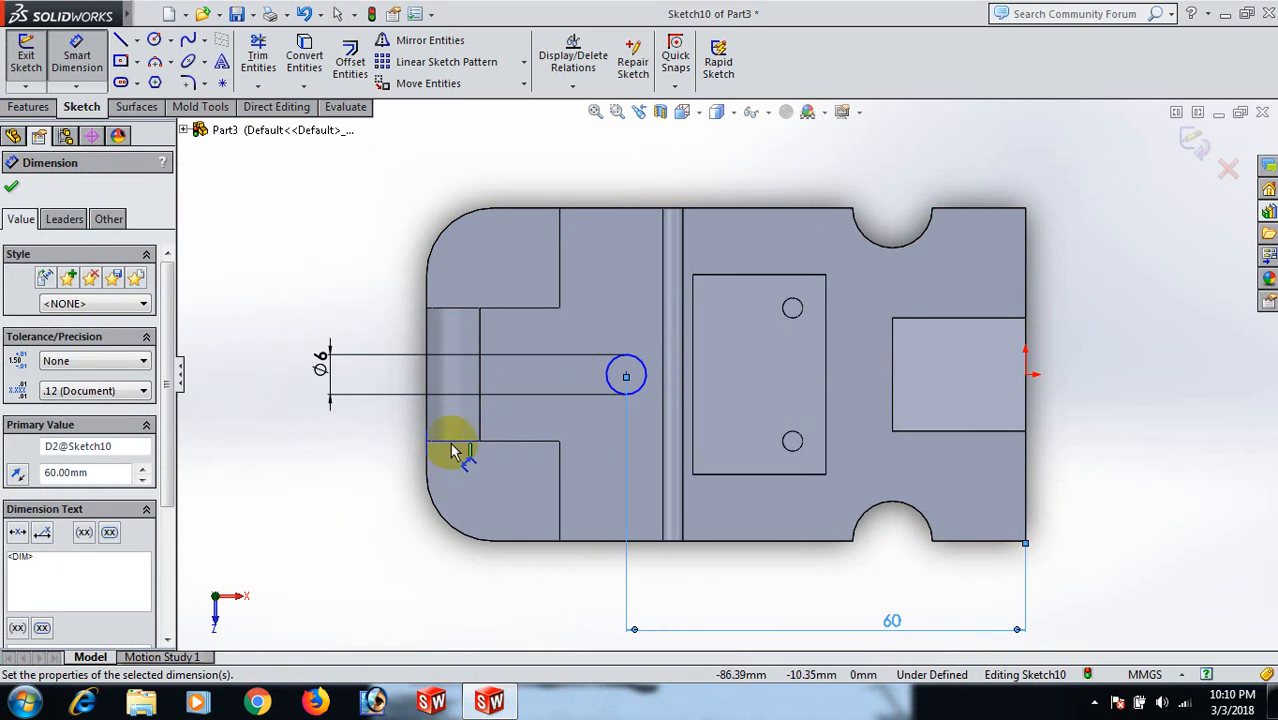
{"action": "left_click", "coordinate": [316, 471]}
{"action": "right_click", "coordinate": [312, 471]}
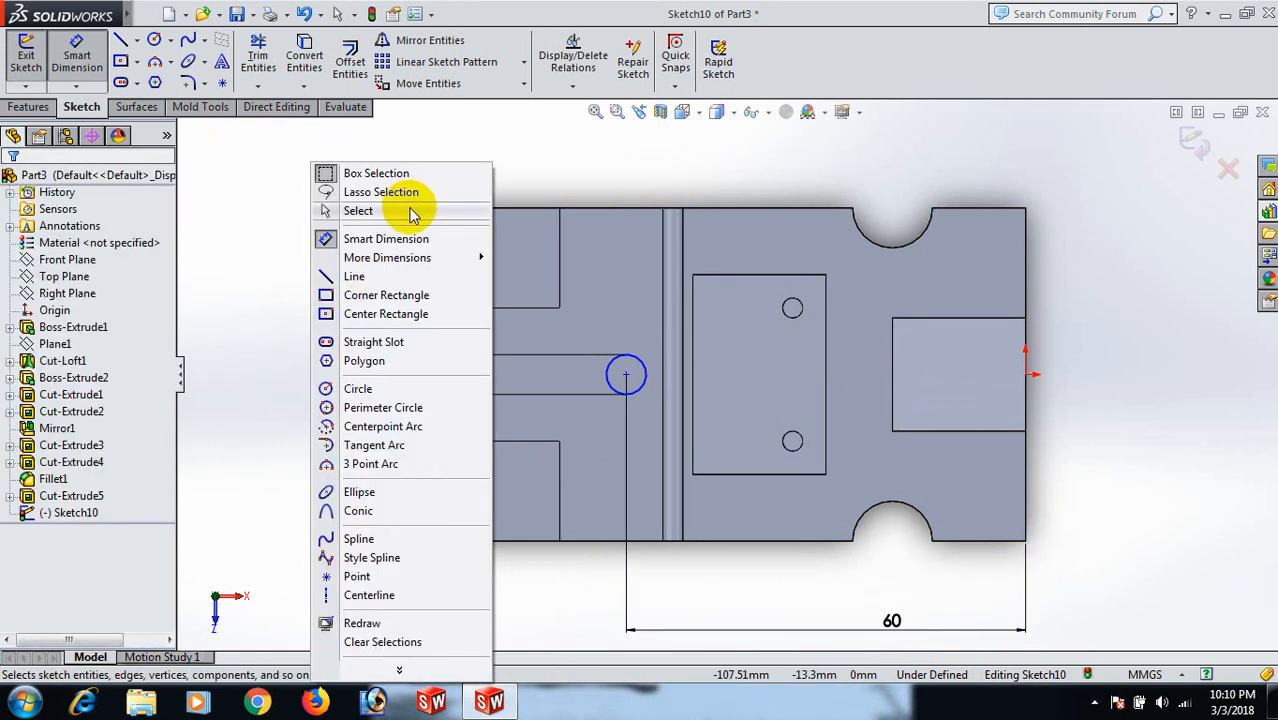
{"action": "left_click", "coordinate": [412, 212]}
- Add a Horizontal relation between the circle's centre and the origin
{"action": "left_click", "coordinate": [625, 375]}
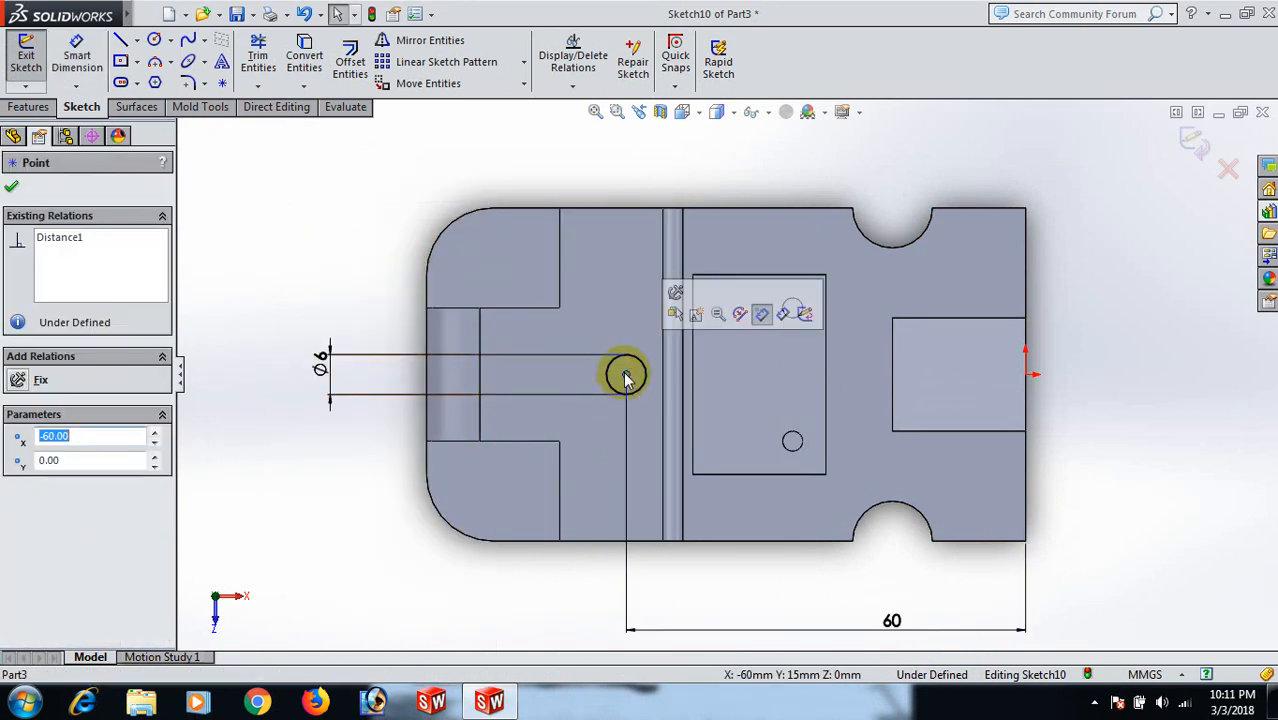
{"action": "left_click", "coordinate": [1025, 375], "text": "ctrl"}
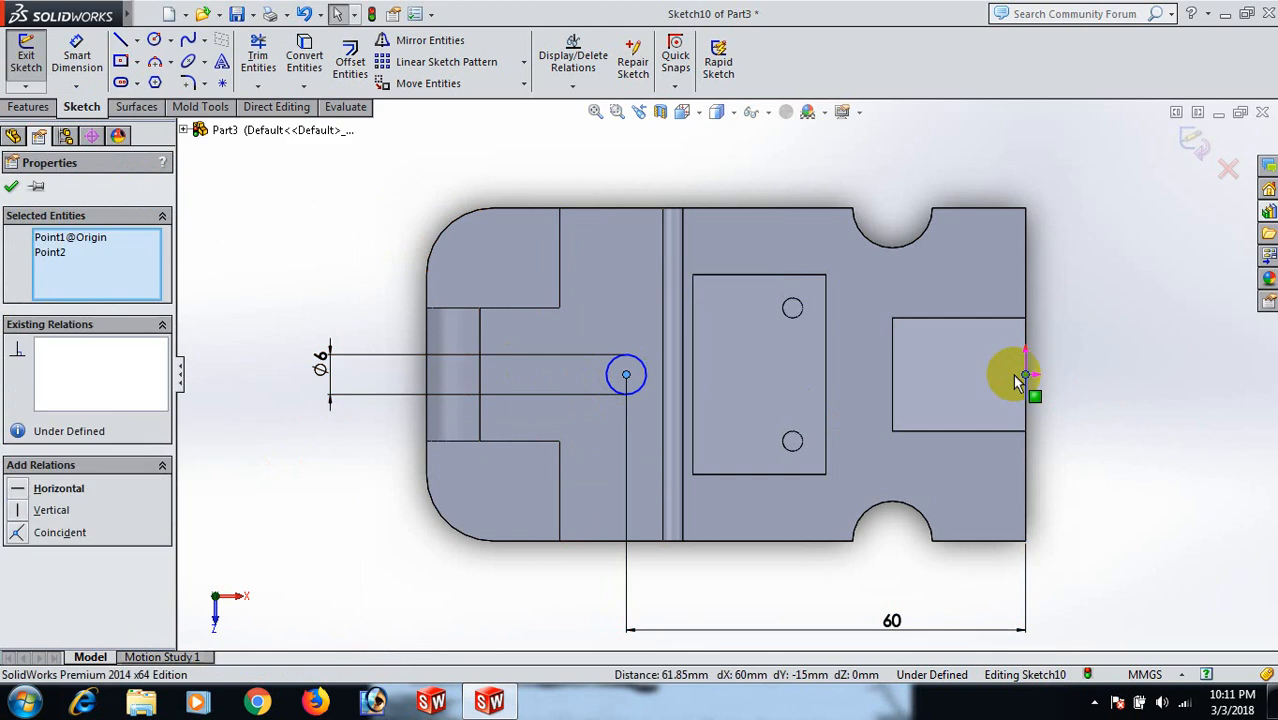
{"action": "left_click", "coordinate": [17, 489]}
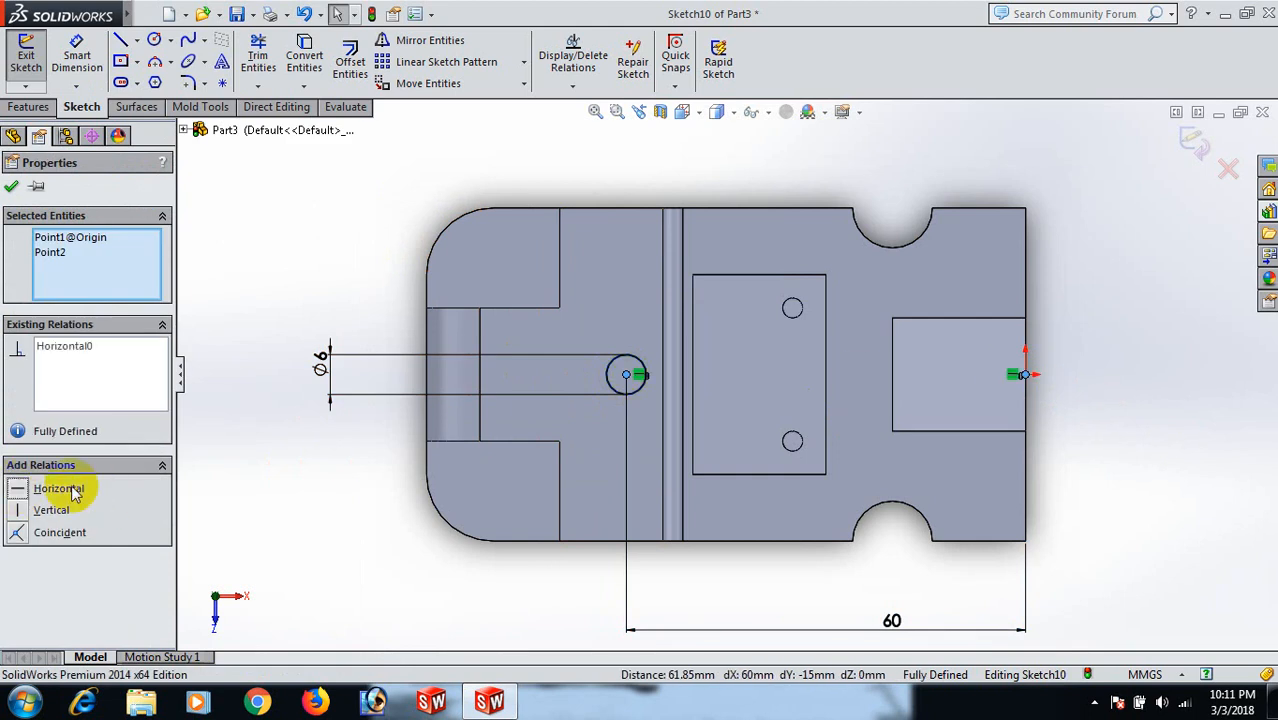
{"action": "left_click", "coordinate": [1096, 463]}
- Extrude-cut the 6 mm circle Through All to make a hole in the plate
{"action": "key", "text": "z"}
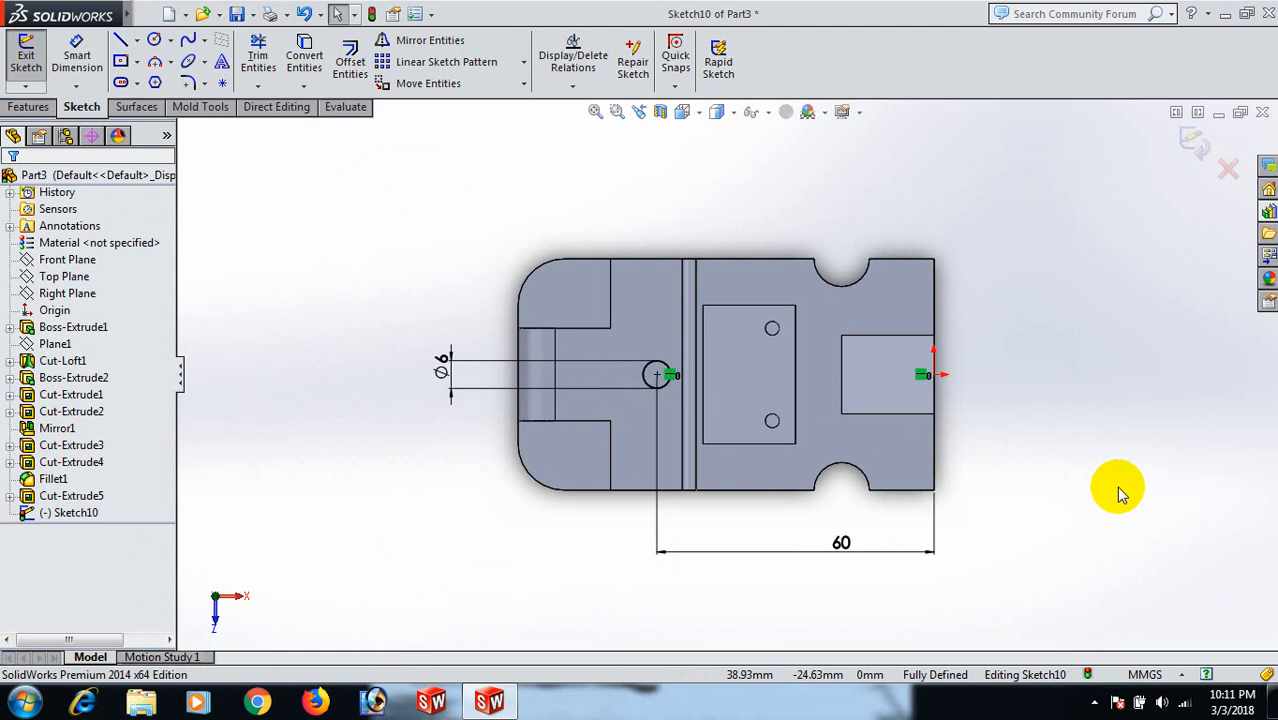
{"action": "middle_click_drag", "start_coordinate": [1118, 490], "coordinate": [1094, 355]}
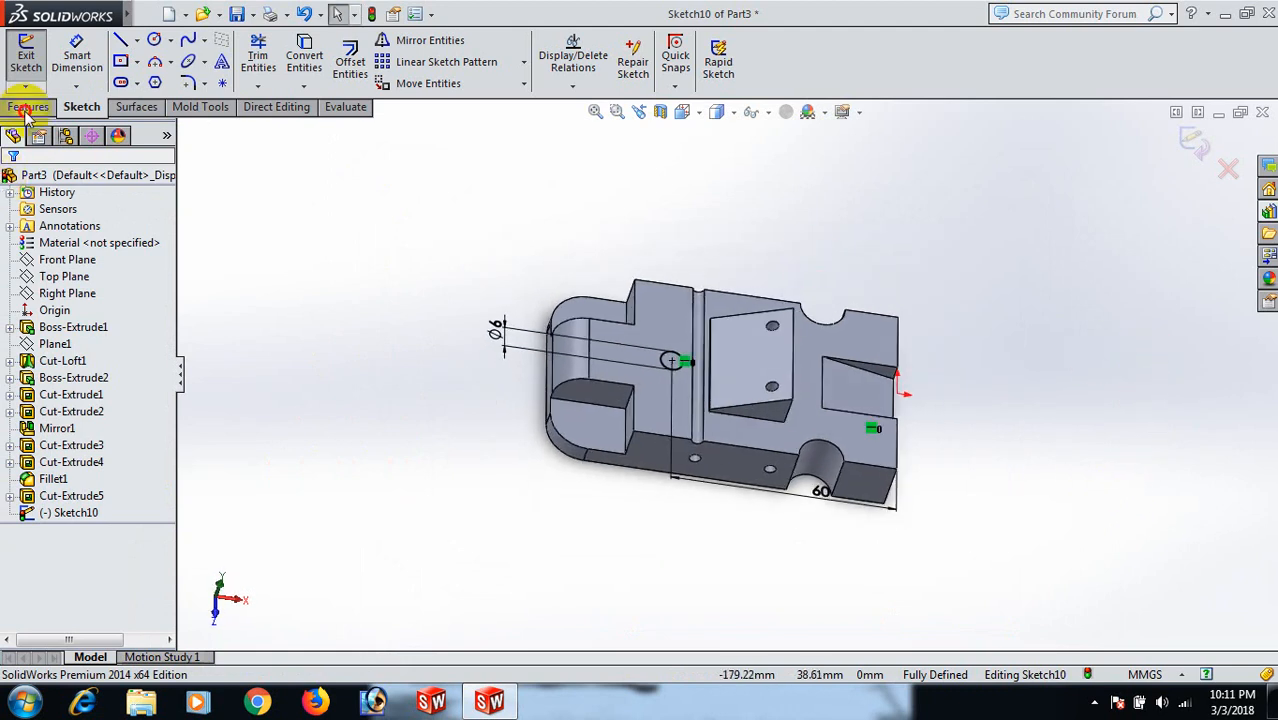
{"action": "left_click", "coordinate": [27, 107]}
{"action": "left_click", "coordinate": [285, 64]}
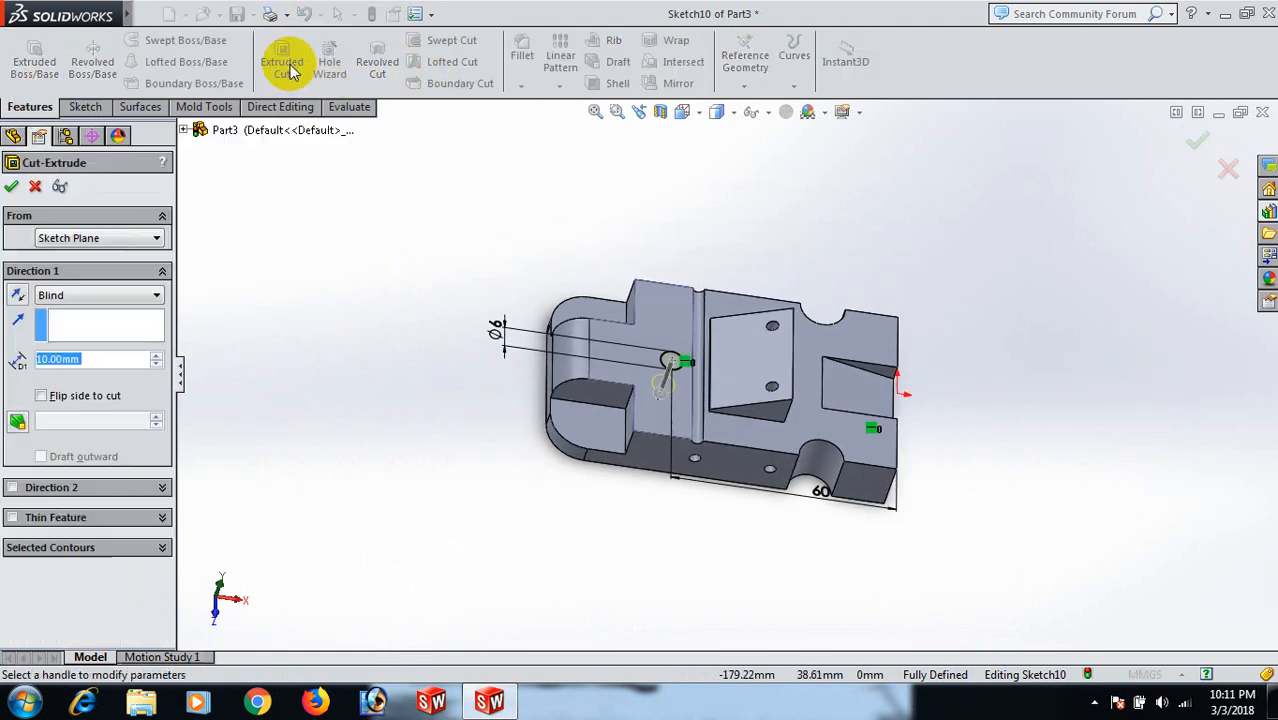
{"action": "left_click", "coordinate": [158, 295]}
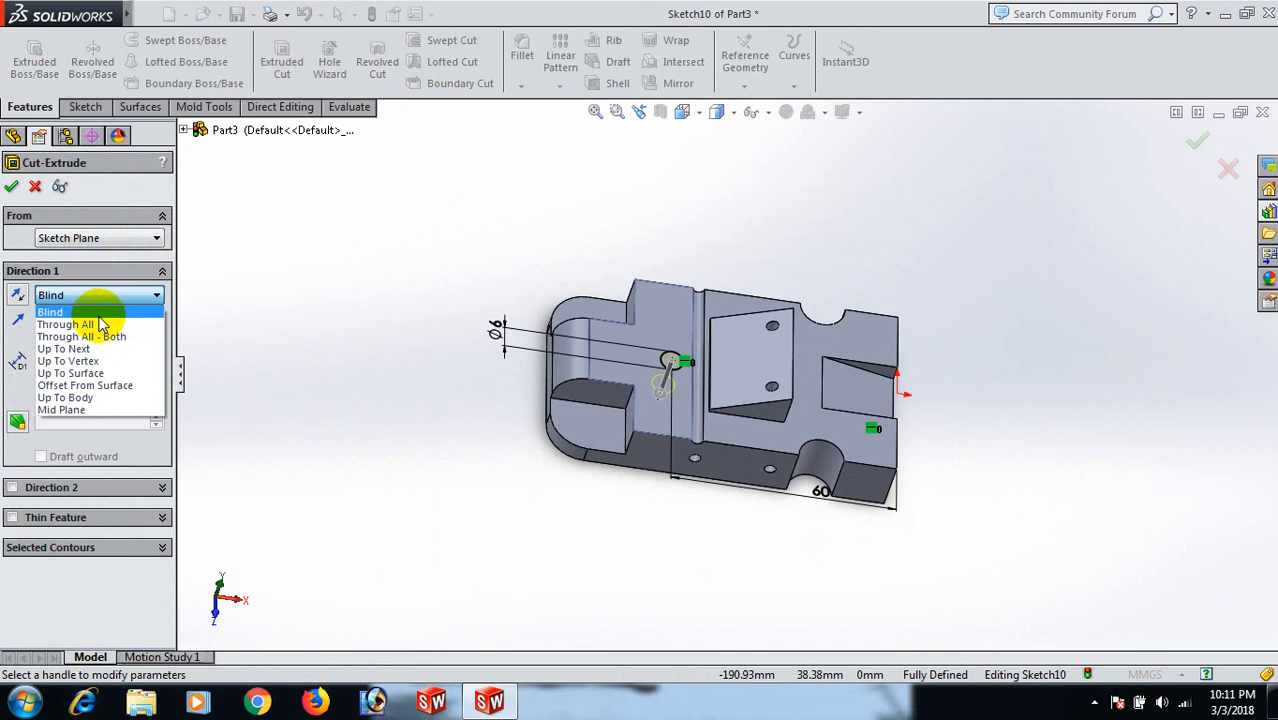
{"action": "left_click", "coordinate": [66, 324]}
{"action": "left_click", "coordinate": [13, 185]}
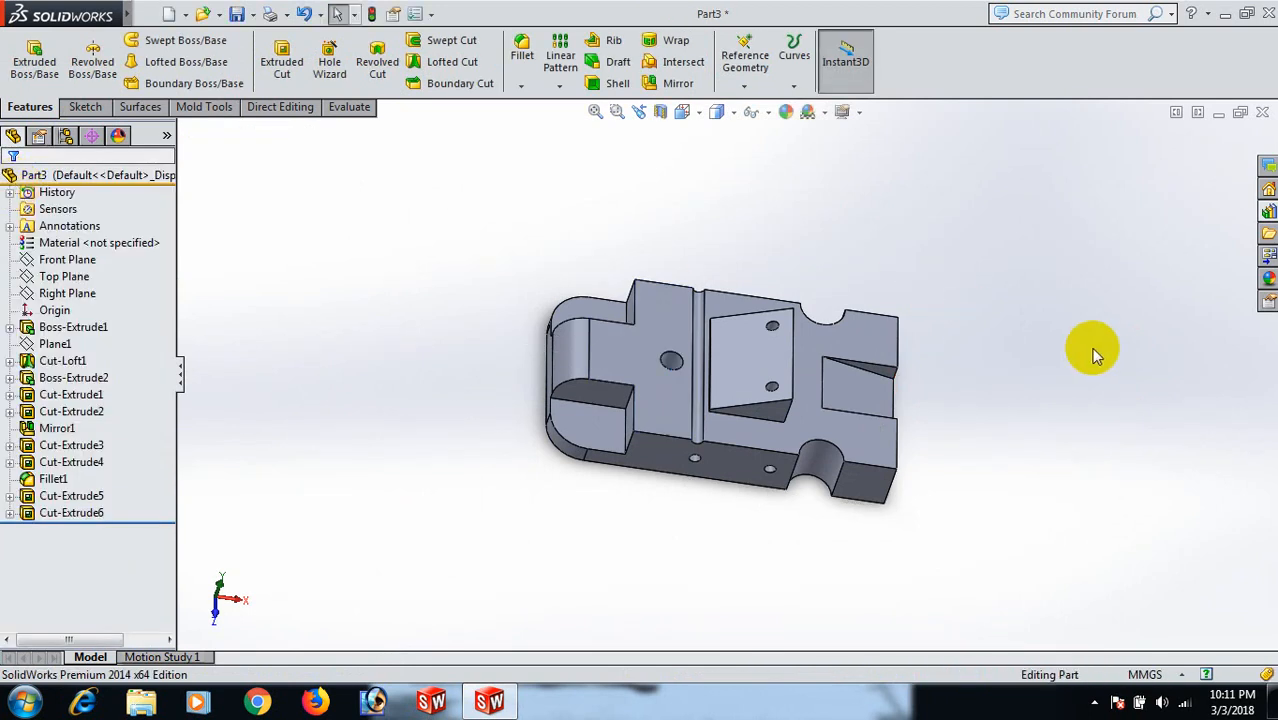
- Start a sketch on the upper face around the 6 mm hole and draw a horizontal line about 17 mm long from its centre toward the rounded end
{"action": "middle_click_drag", "start_coordinate": [1095, 355], "coordinate": [1068, 398]}
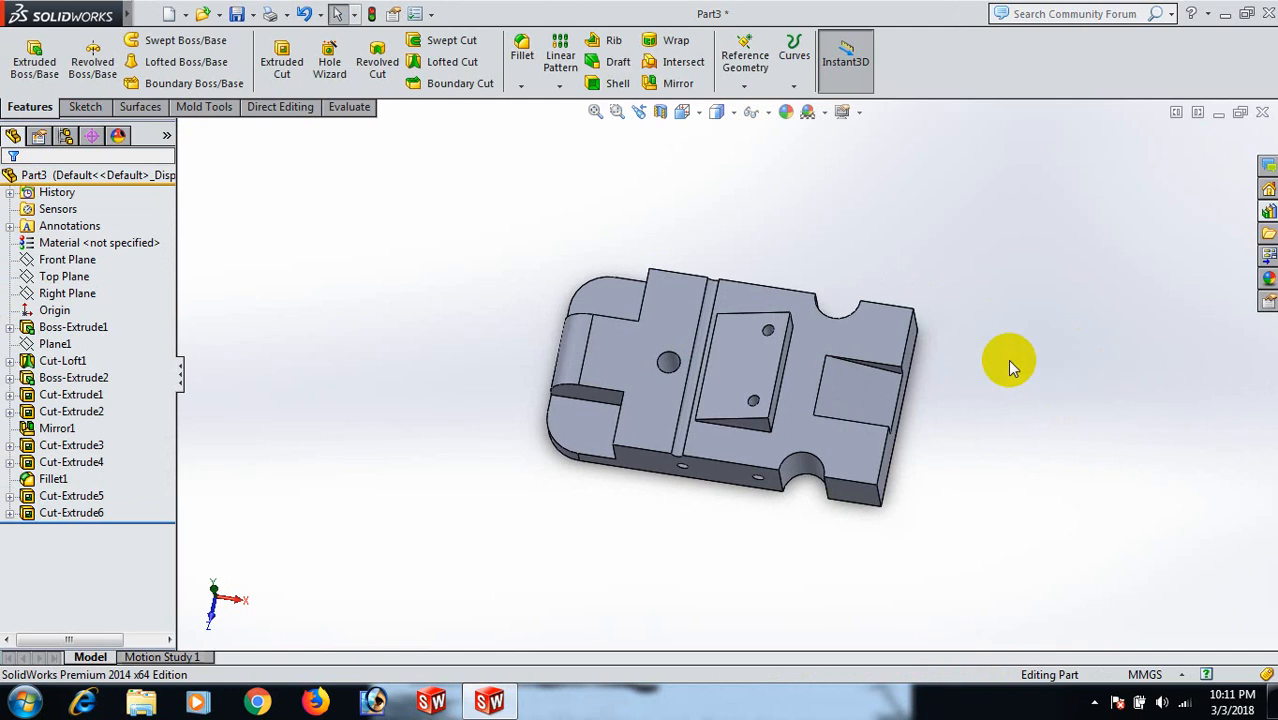
{"action": "left_click", "coordinate": [646, 331]}
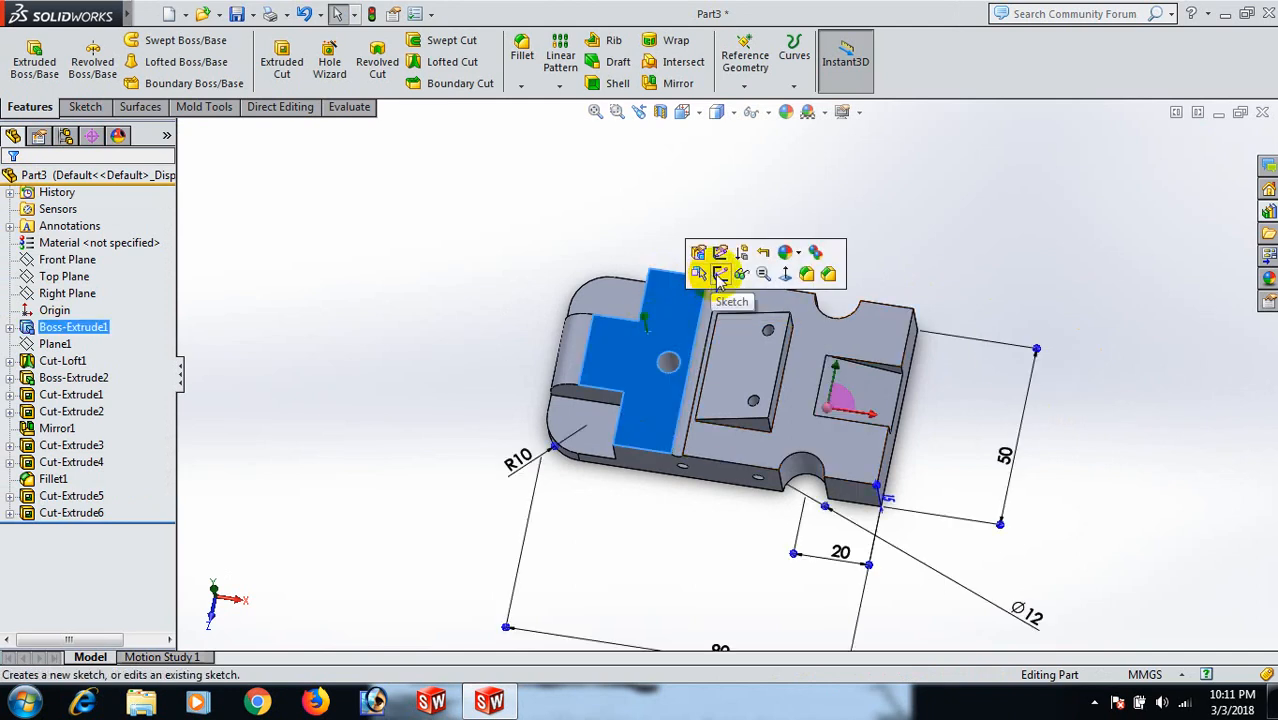
{"action": "left_click", "coordinate": [699, 274]}
{"action": "key", "text": "space"}
{"action": "left_click", "coordinate": [880, 390]}
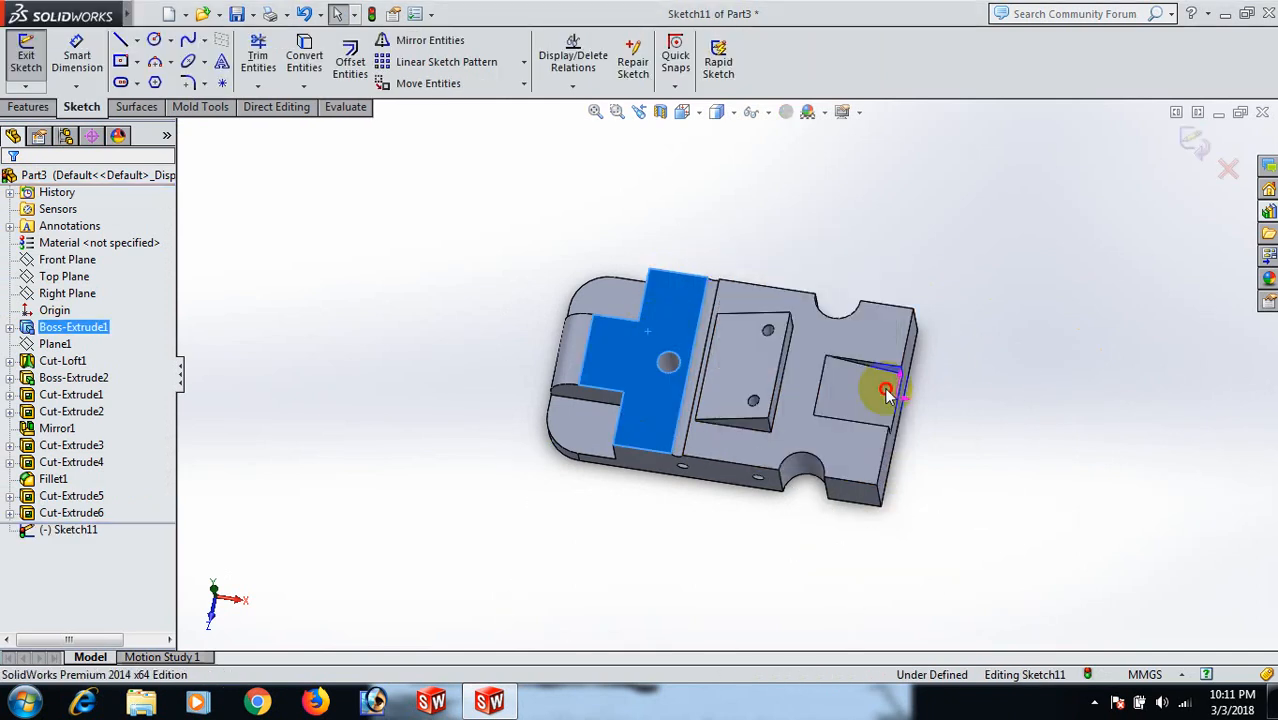
{"action": "key", "text": "l"}
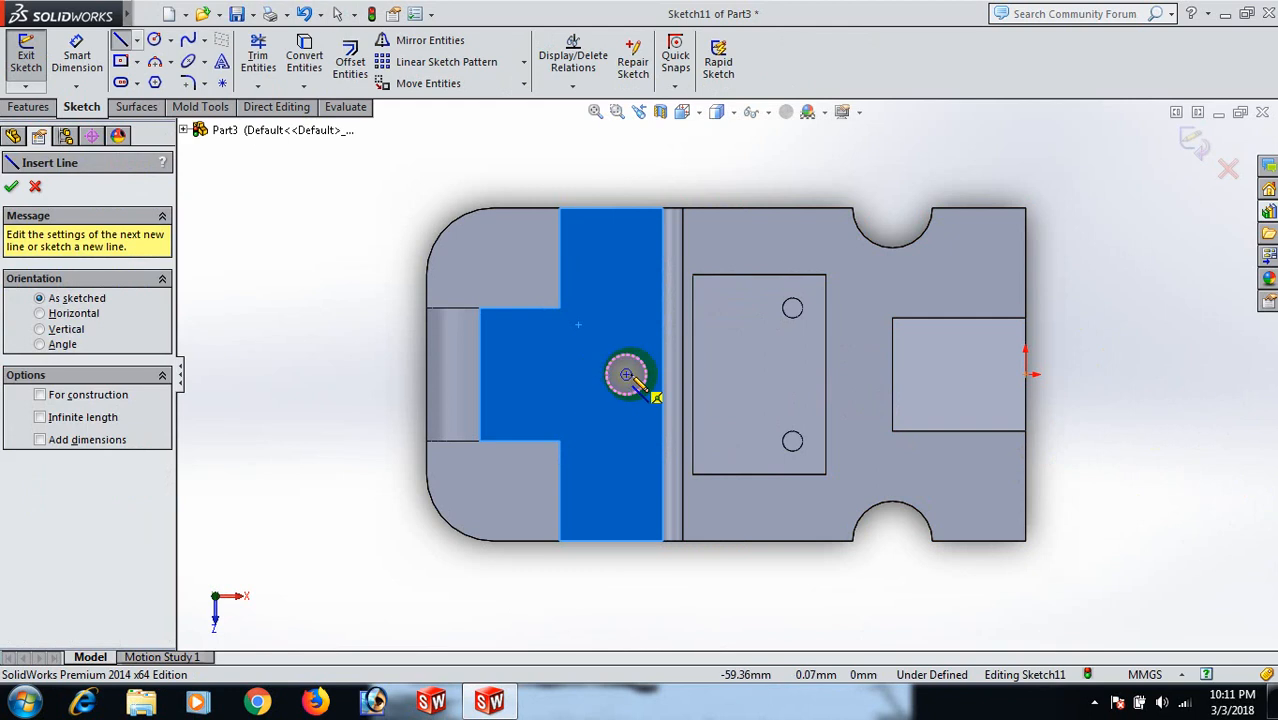
{"action": "left_click", "coordinate": [628, 375]}
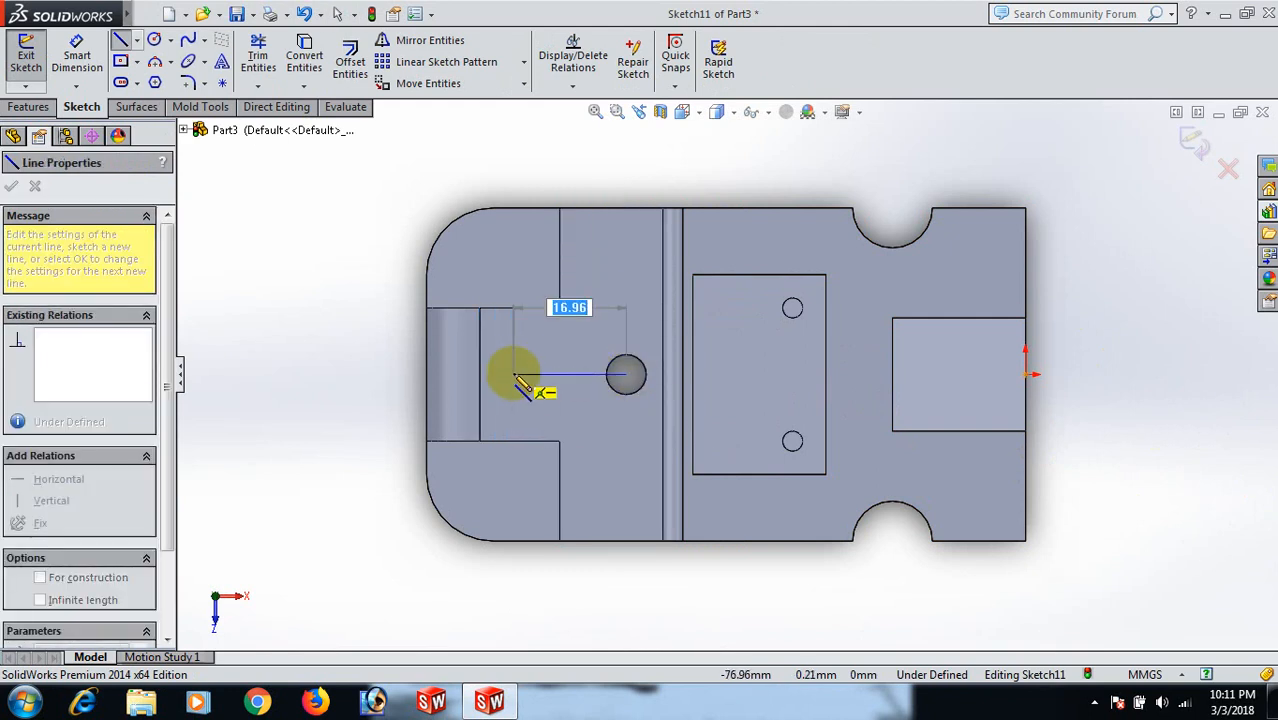
{"action": "left_click", "coordinate": [513, 375]}
{"action": "right_click", "coordinate": [515, 372]}
{"action": "left_click", "coordinate": [570, 167]}
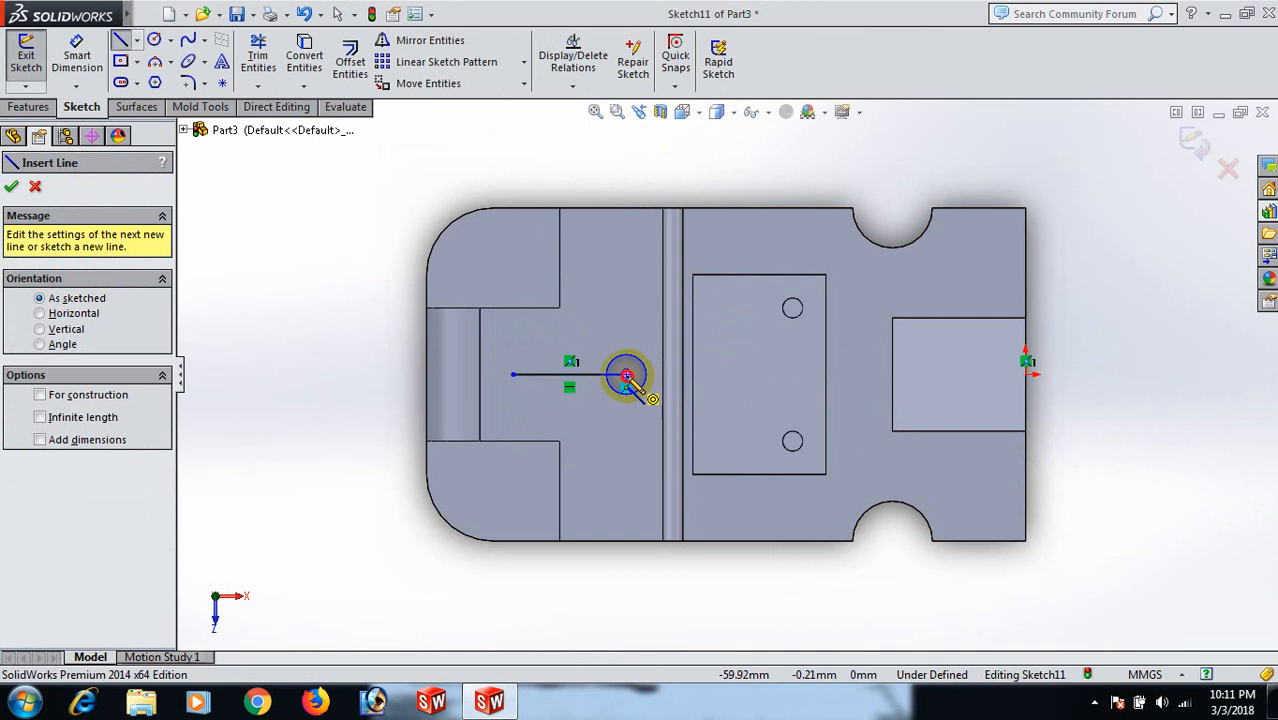
- Draw a vertical line about 15 mm long from the 6 mm hole's centre toward the plate's side with the small holes
{"action": "left_click", "coordinate": [628, 375]}
{"action": "left_click", "coordinate": [624, 478]}
{"action": "right_click", "coordinate": [624, 478]}
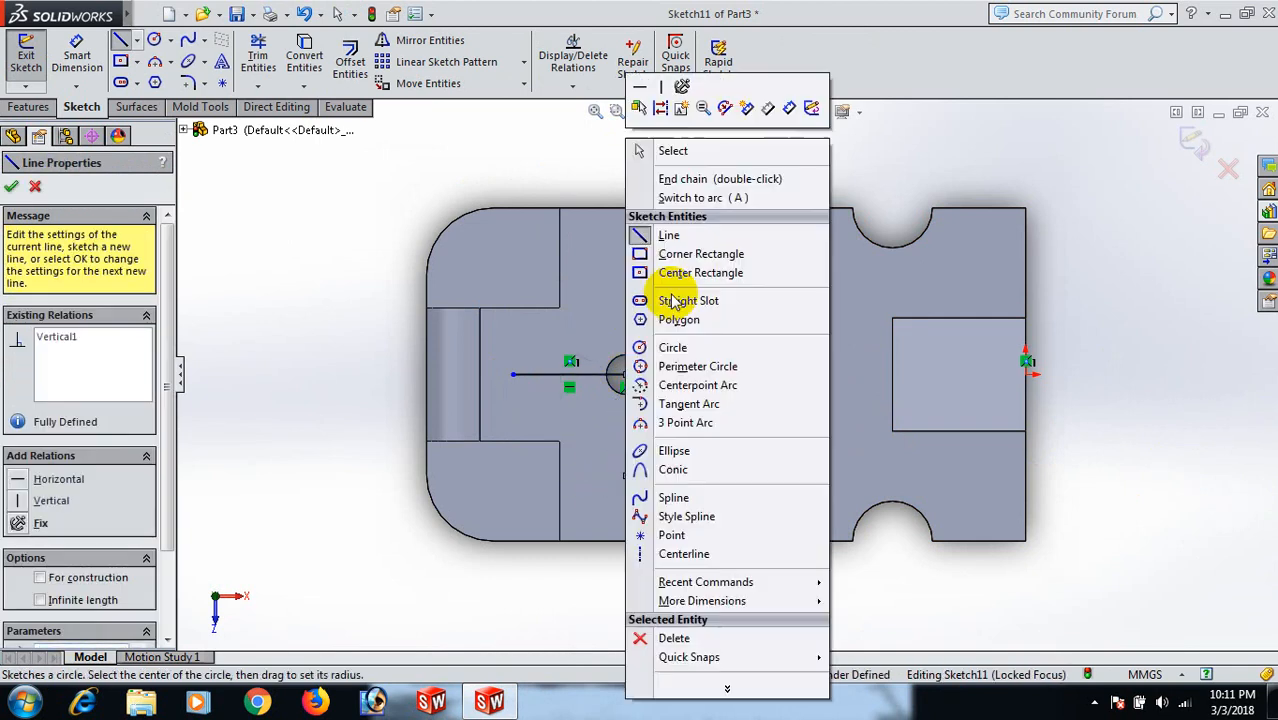
{"action": "left_click", "coordinate": [700, 152]}
- Convert the horizontal and vertical lines from the hole's centre to construction geometry
{"action": "left_click", "coordinate": [565, 374]}
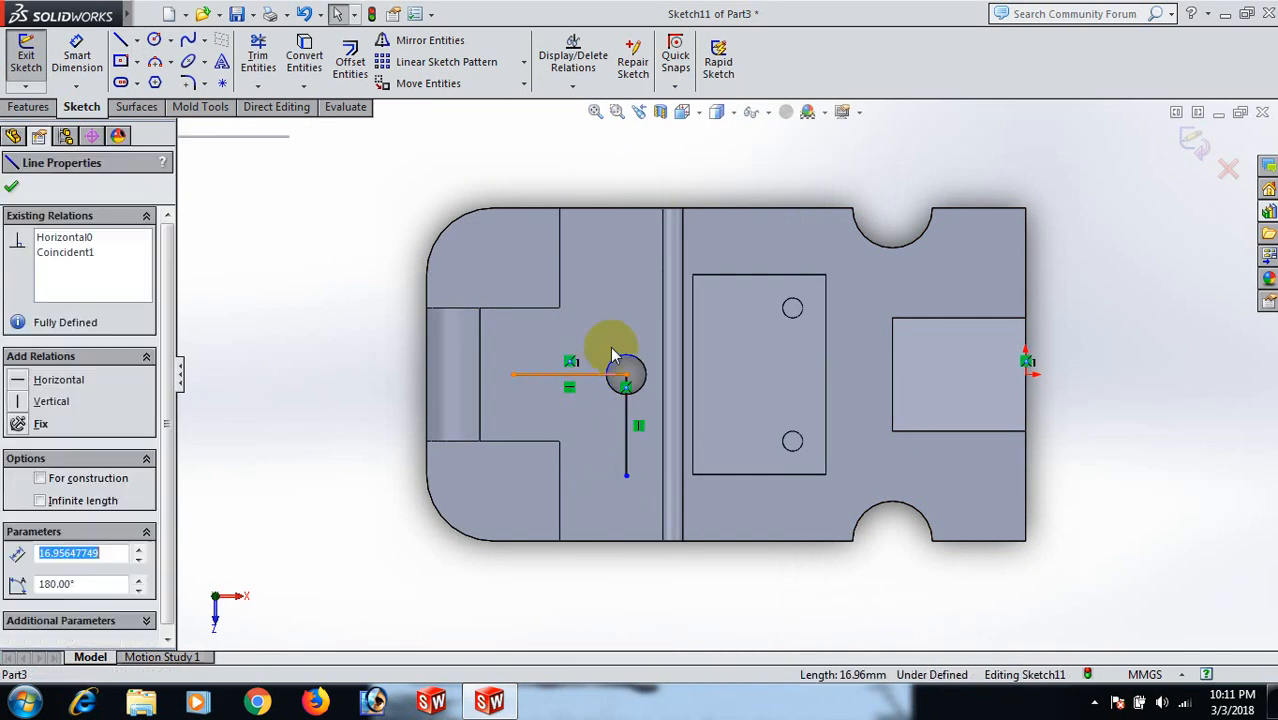
{"action": "left_click", "coordinate": [650, 307]}
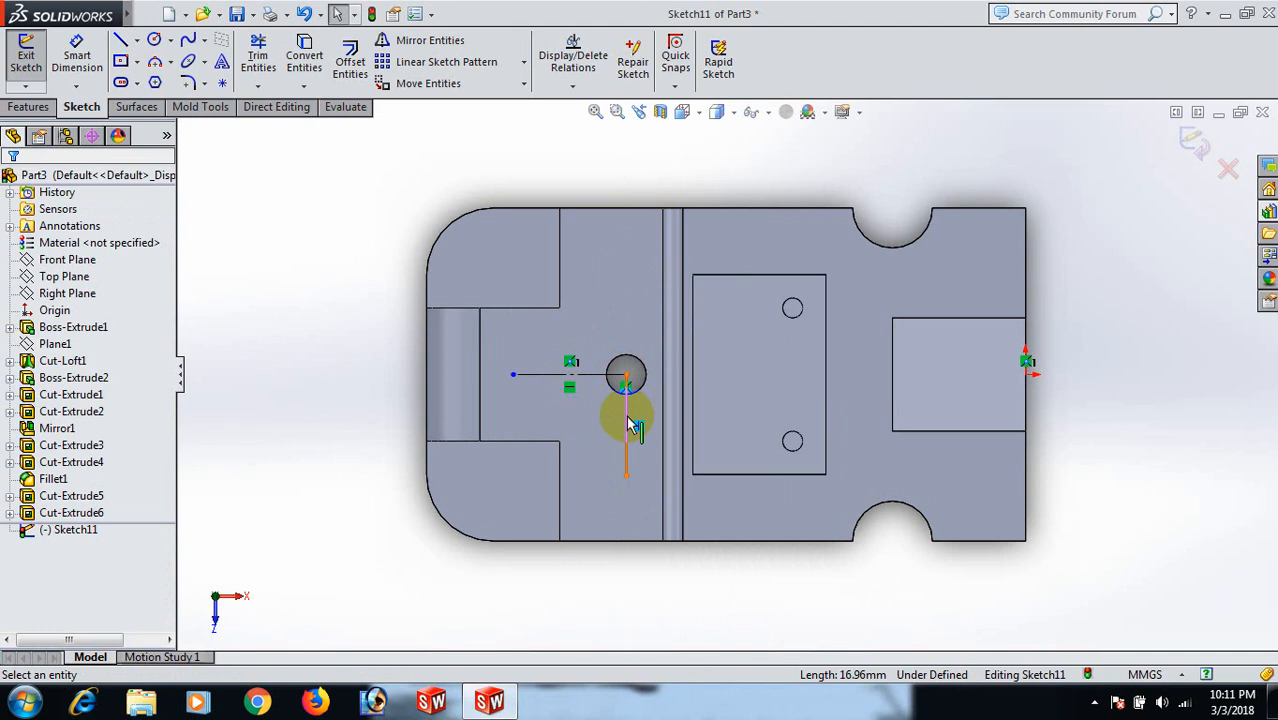
{"action": "left_click", "coordinate": [627, 416]}
{"action": "left_click", "coordinate": [701, 359]}
- Dimension the vertical construction line to 12 mm and finish dimensioning
{"action": "right_click_drag", "start_coordinate": [306, 310], "coordinate": [301, 225]}
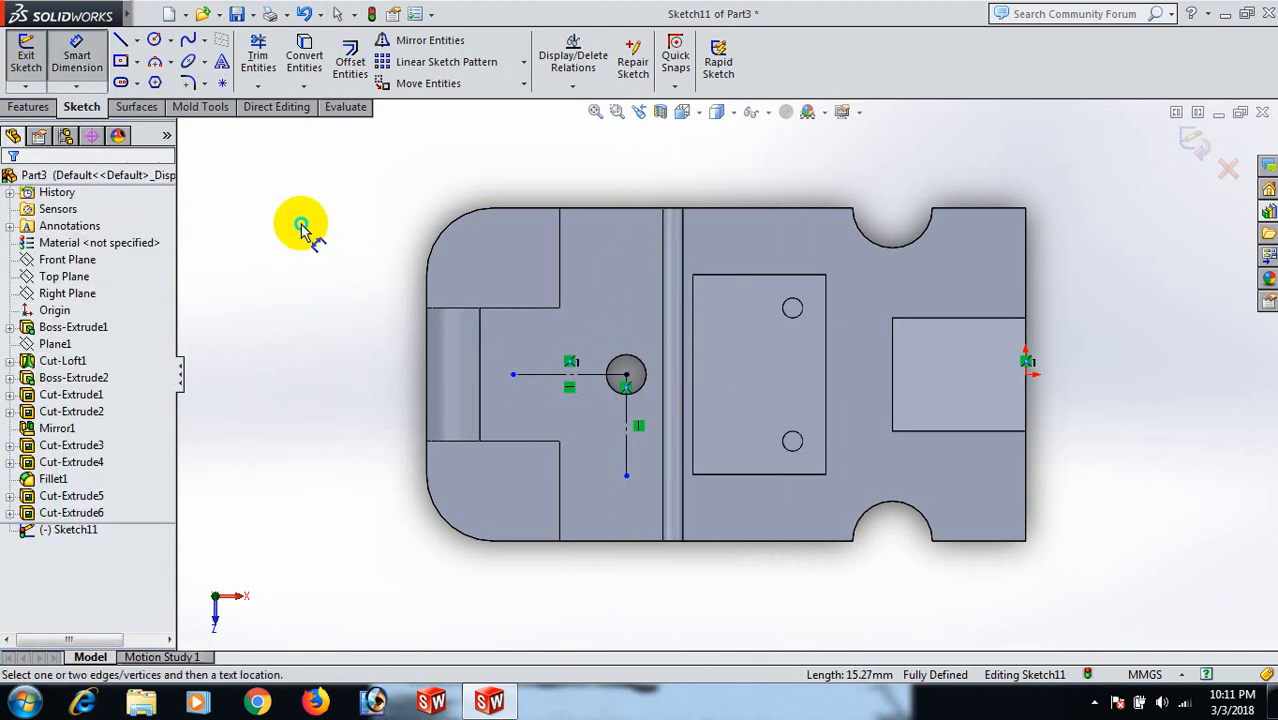
{"action": "left_click", "coordinate": [631, 452]}
{"action": "left_click", "coordinate": [758, 441]}
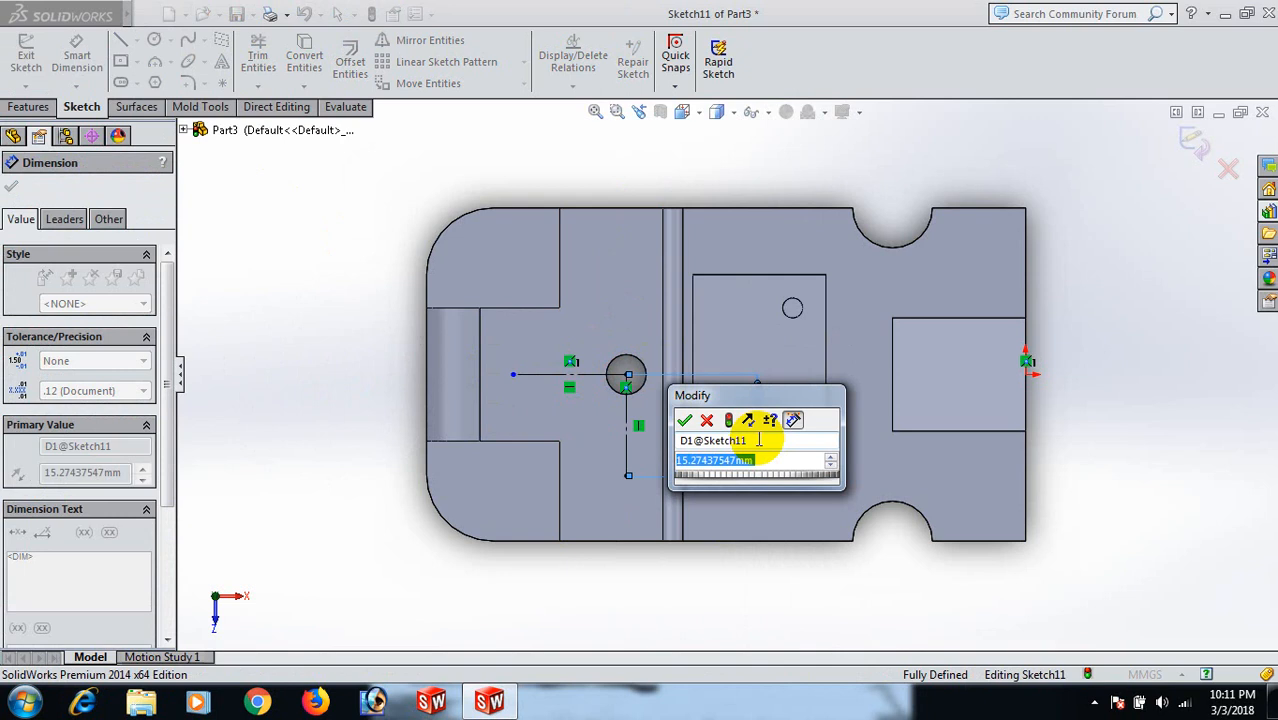
{"action": "type", "text": "12"}
{"action": "key", "text": "Return"}
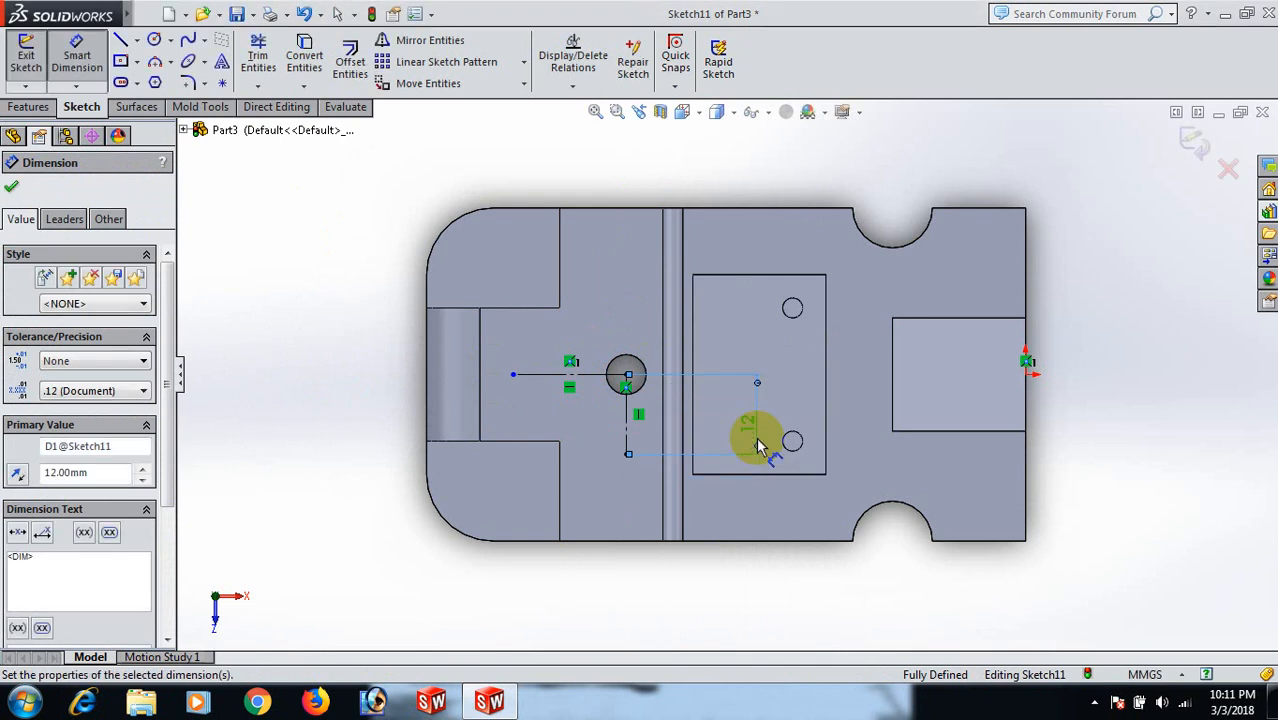
{"action": "left_click", "coordinate": [776, 599]}
{"action": "right_click", "coordinate": [776, 599]}
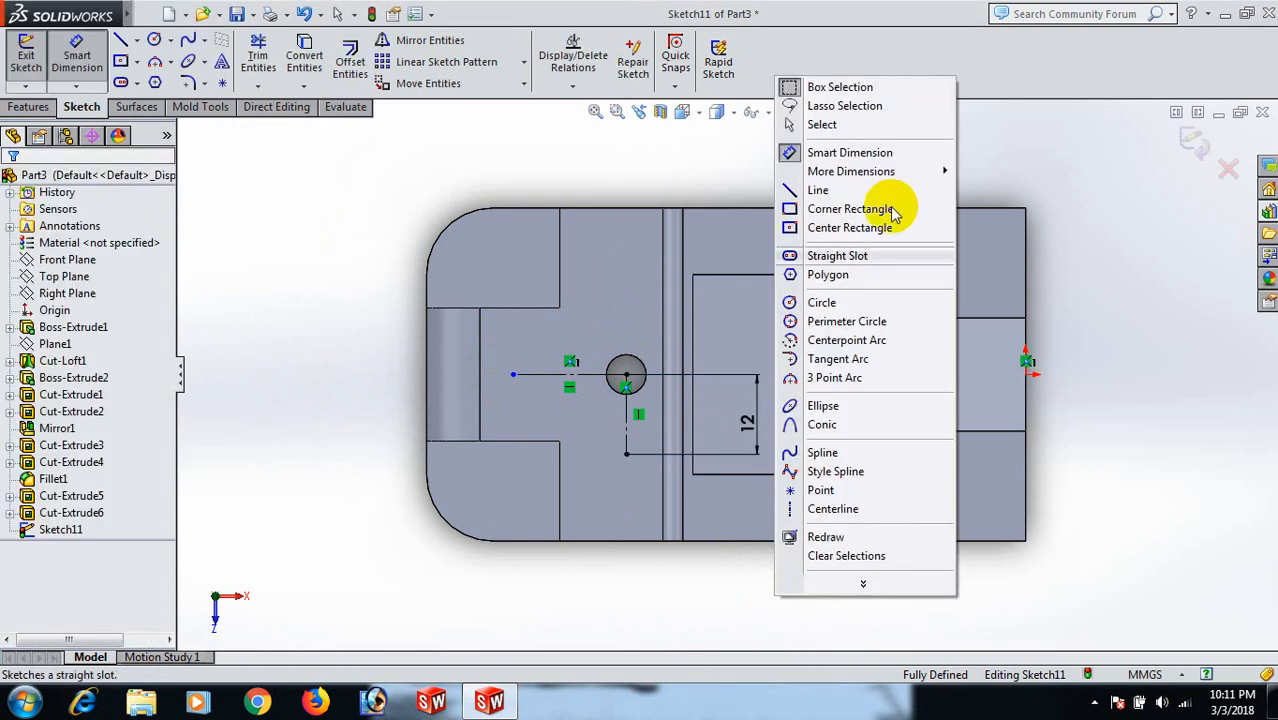
{"action": "left_click", "coordinate": [855, 126]}
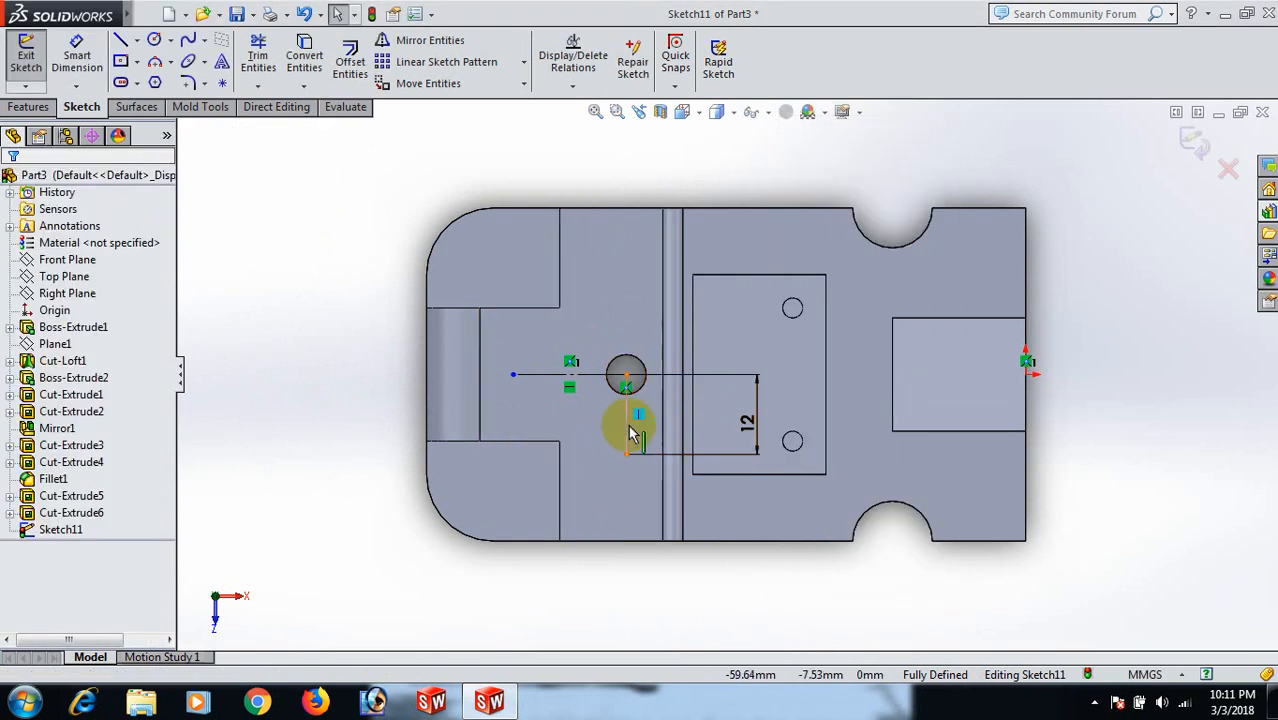
- Add an Equal relation between the two construction lines and exit the sketch
{"action": "left_click", "coordinate": [630, 430]}
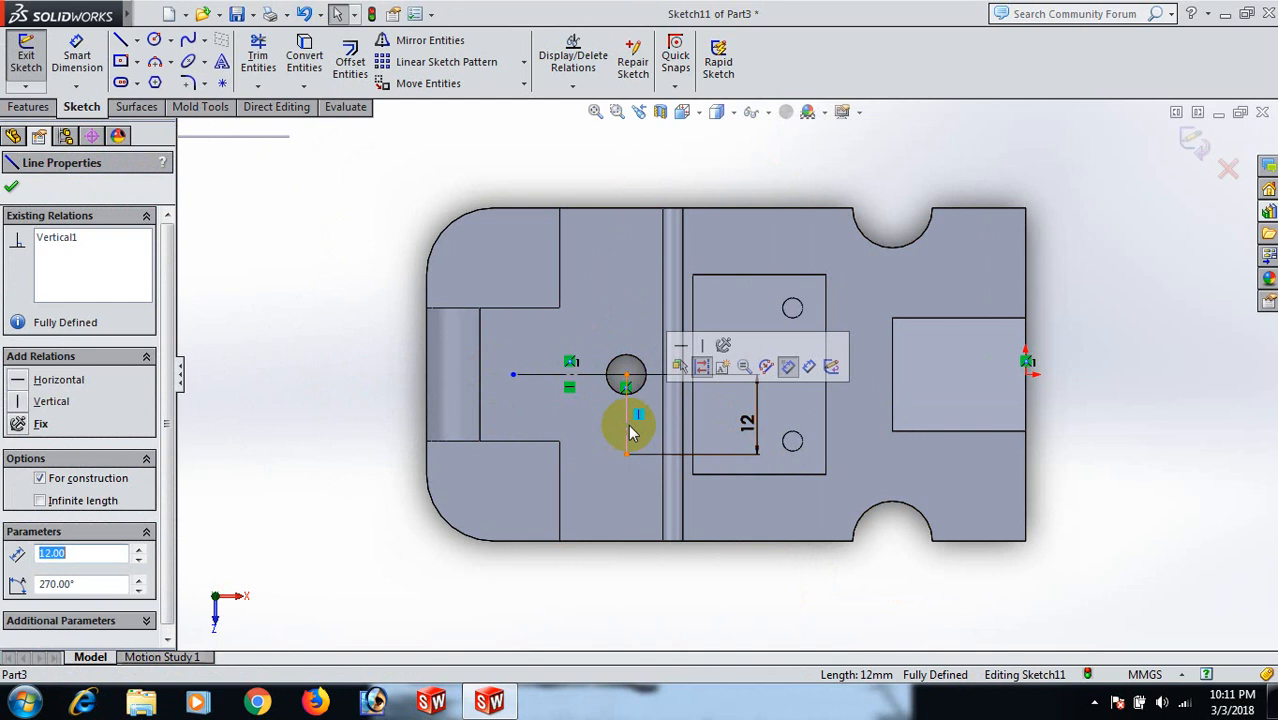
{"action": "left_click", "coordinate": [593, 377], "text": "ctrl"}
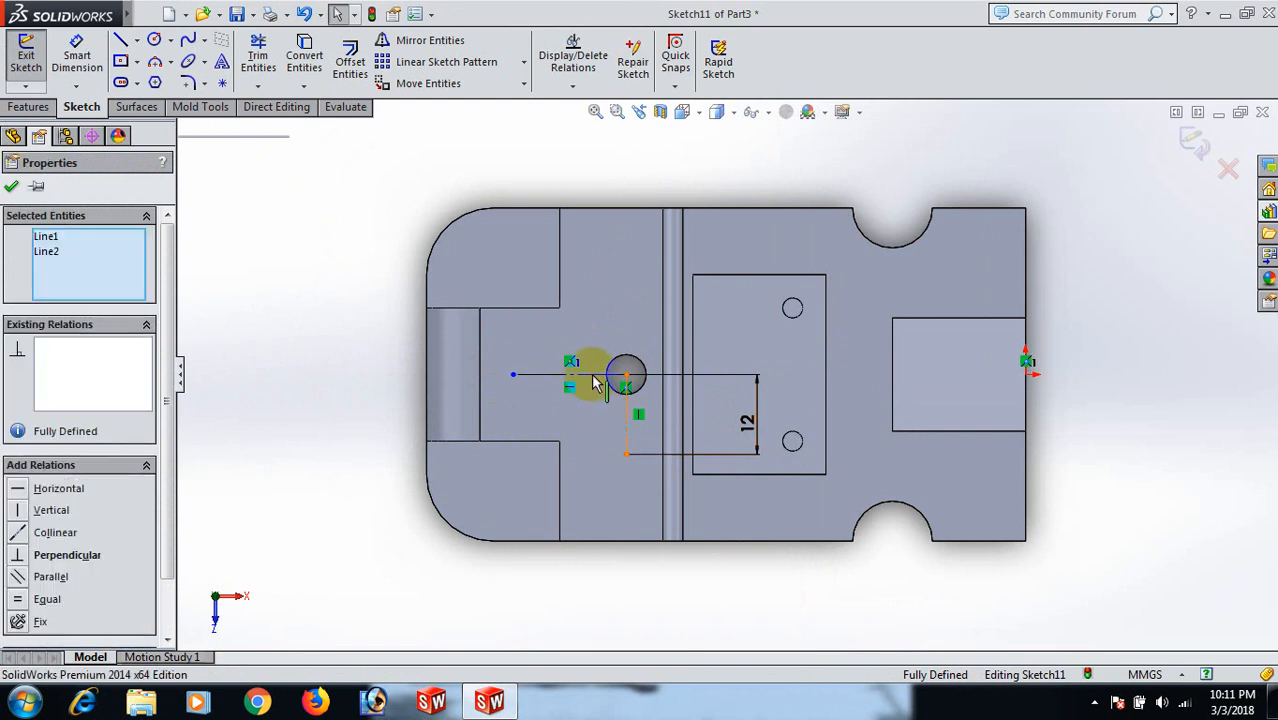
{"action": "left_click", "coordinate": [16, 598]}
{"action": "left_click", "coordinate": [227, 507]}
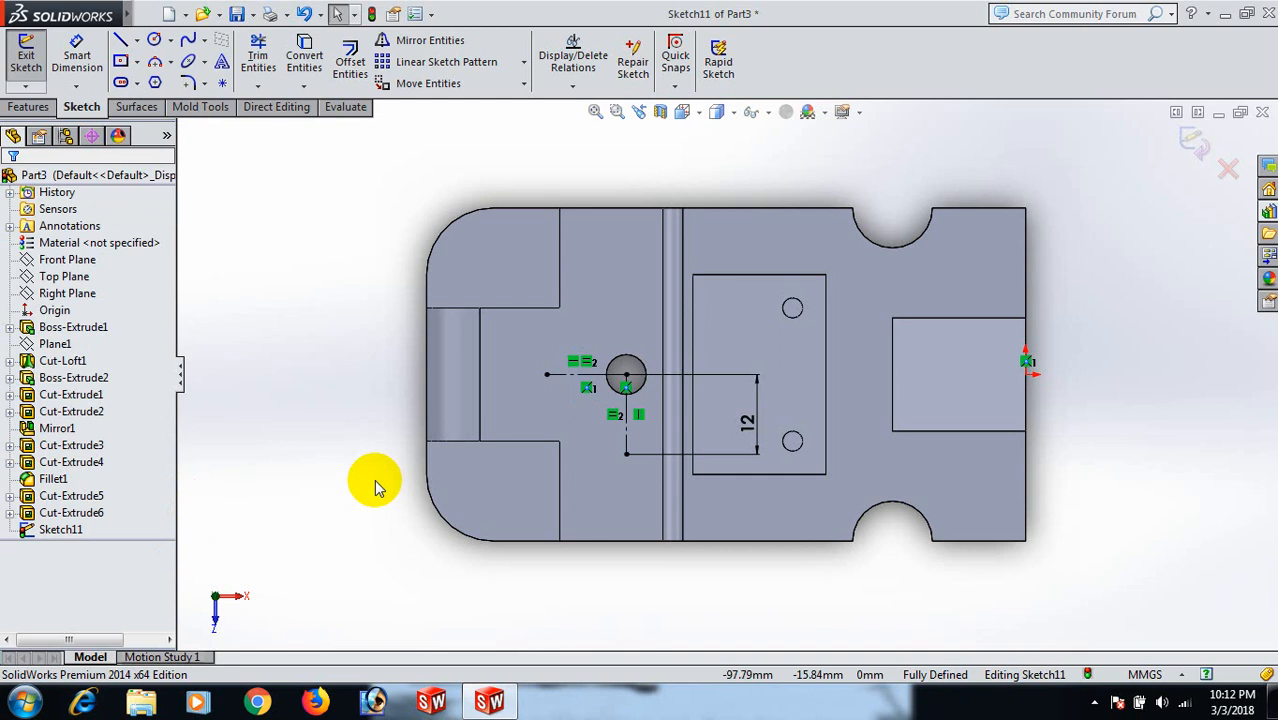
{"action": "left_click", "coordinate": [26, 110]}
{"action": "middle_click_drag", "start_coordinate": [708, 166], "coordinate": [682, 53]}
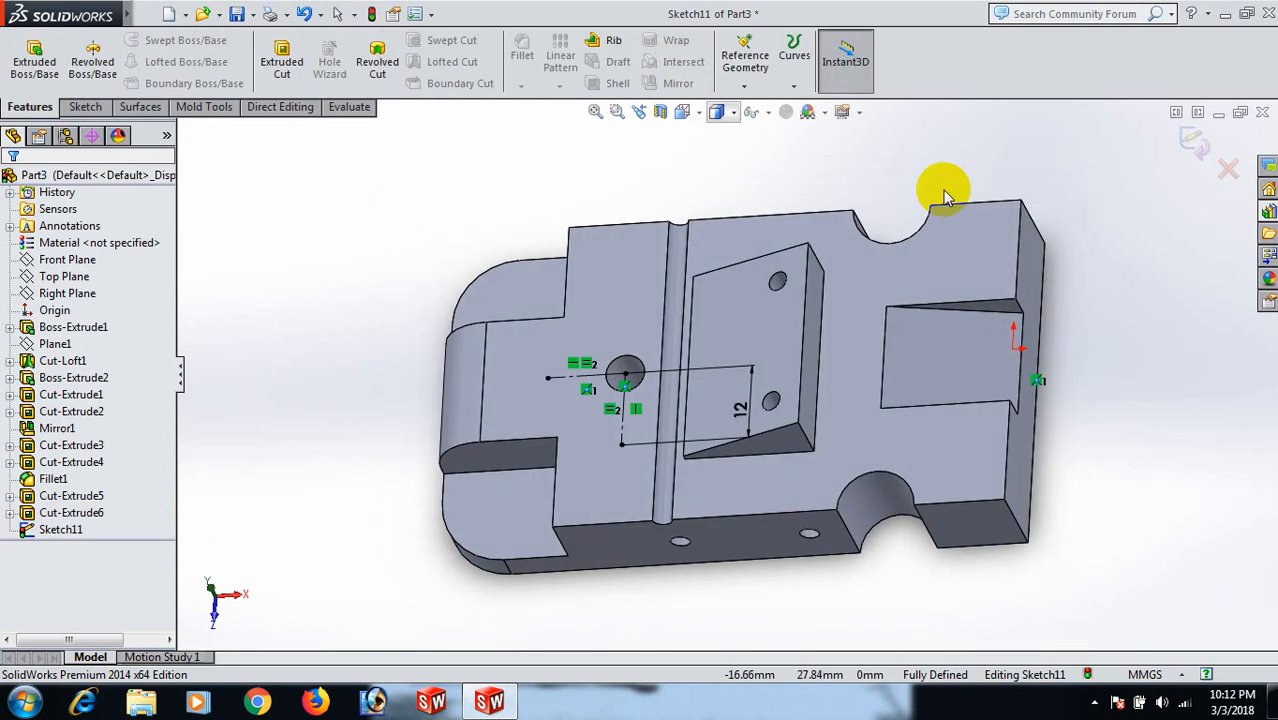
{"action": "left_click", "coordinate": [1190, 143]}
- Start a Hole Wizard counterbore with ANSI Inch standard, Binding Head Screw type, size #00, Normal fit and Blind end condition
{"action": "mouse_move", "coordinate": [1170, 305]}
{"action": "middle_mouse_down"}
{"action": "mouse_move", "coordinate": [1198, 271]}
{"action": "mouse_move", "coordinate": [872, 225]}
{"action": "middle_mouse_up"}
{"action": "left_click", "coordinate": [330, 62]}
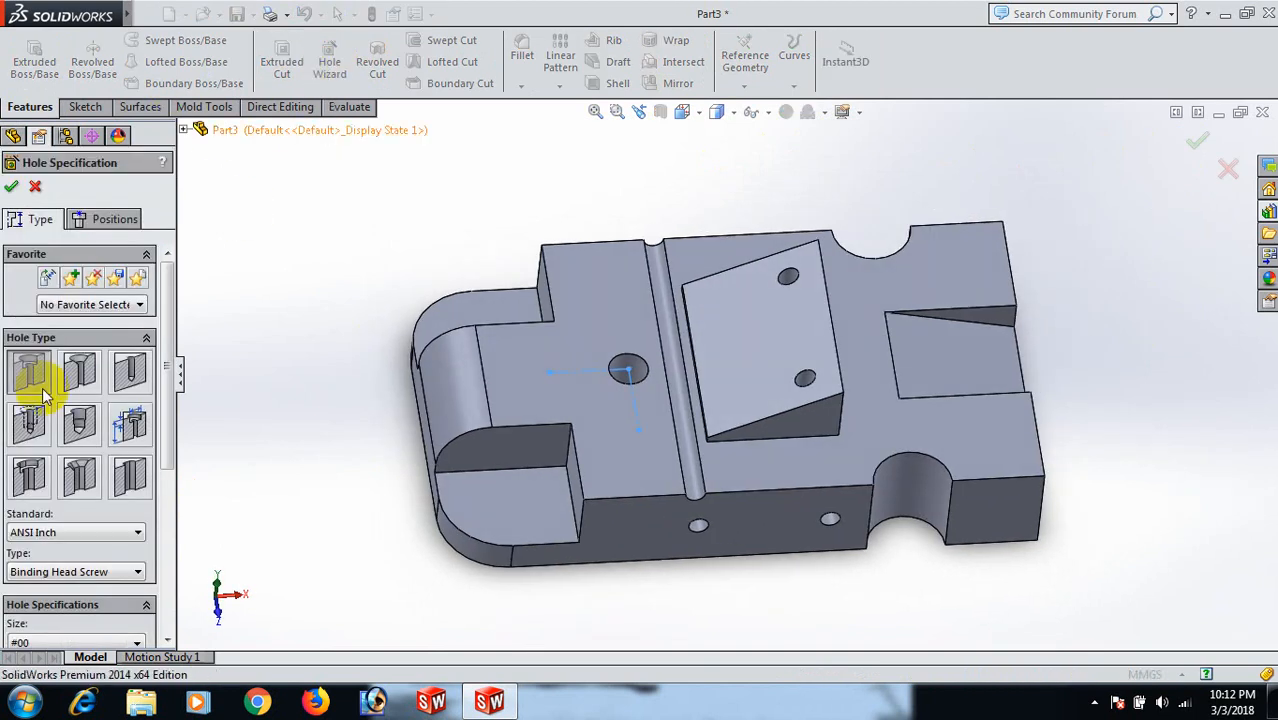
{"action": "left_click_drag", "start_coordinate": [166, 371], "coordinate": [166, 464]}
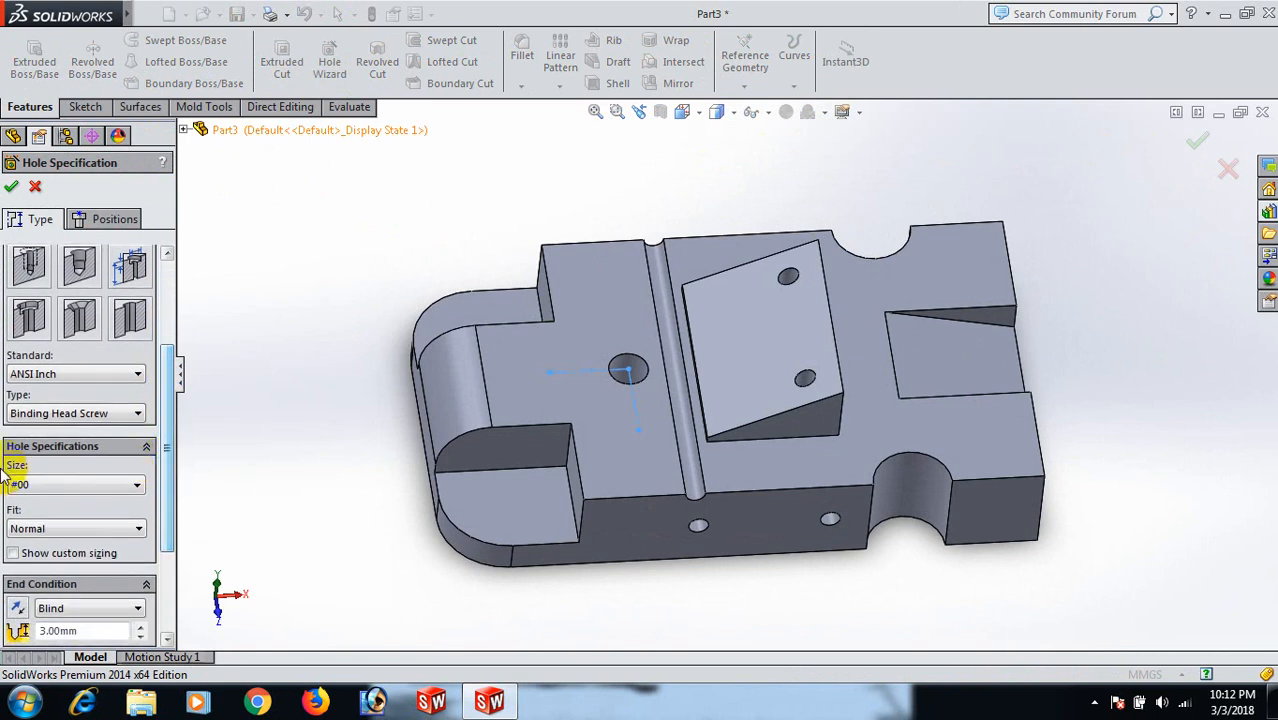
{"action": "left_click", "coordinate": [137, 486]}
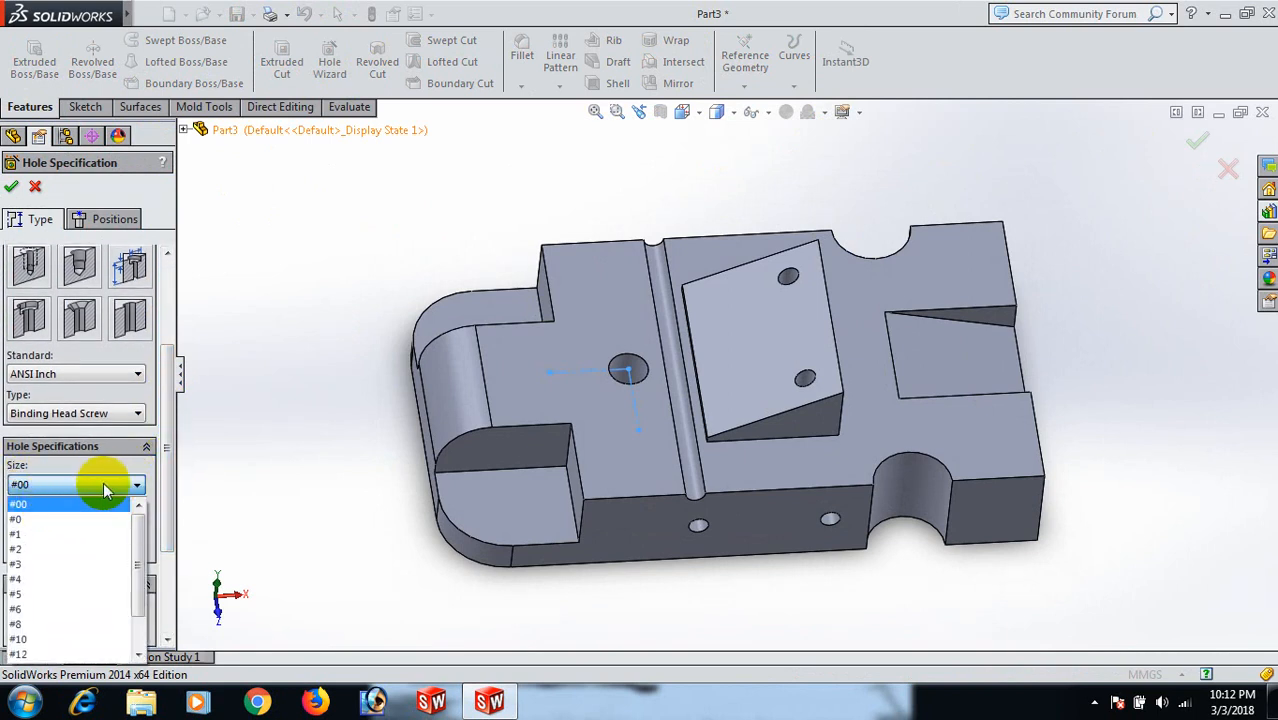
{"action": "left_click", "coordinate": [100, 486]}
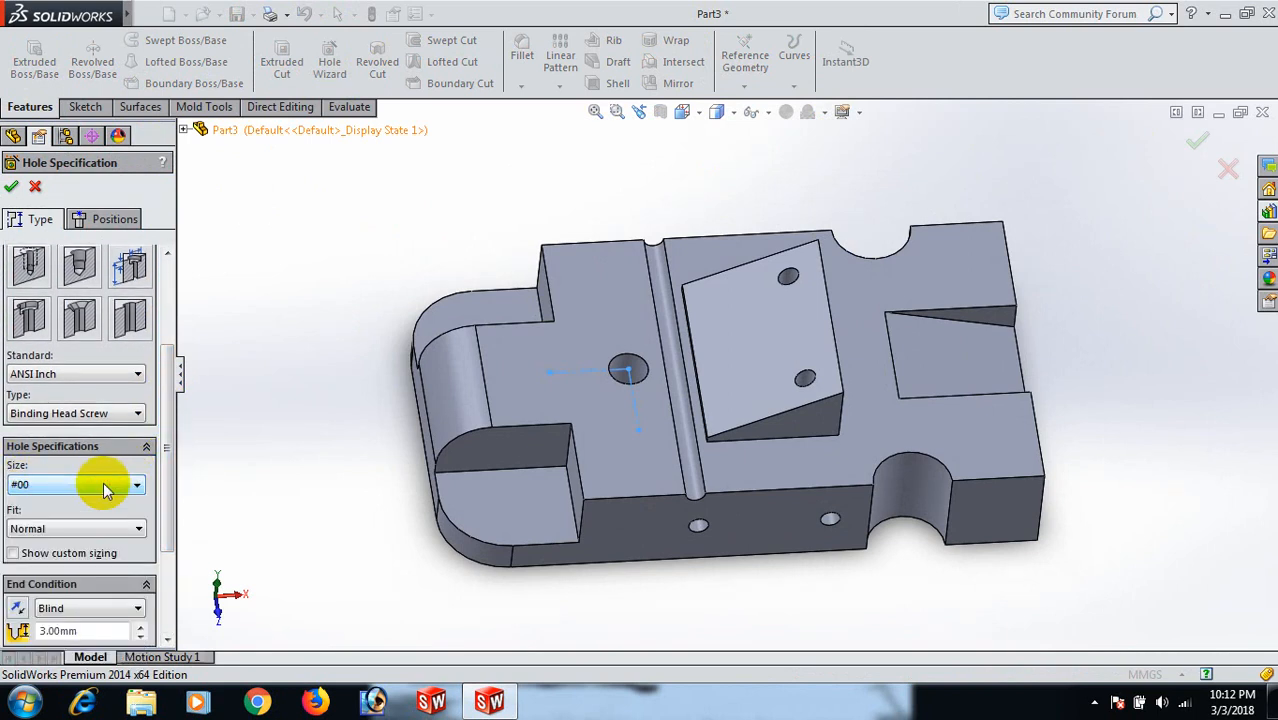
- Place the counterbored holes at the outer endpoints of the two construction lines from the 6 mm hole and finish the feature
{"action": "left_click", "coordinate": [114, 224]}
{"action": "left_click", "coordinate": [82, 378]}
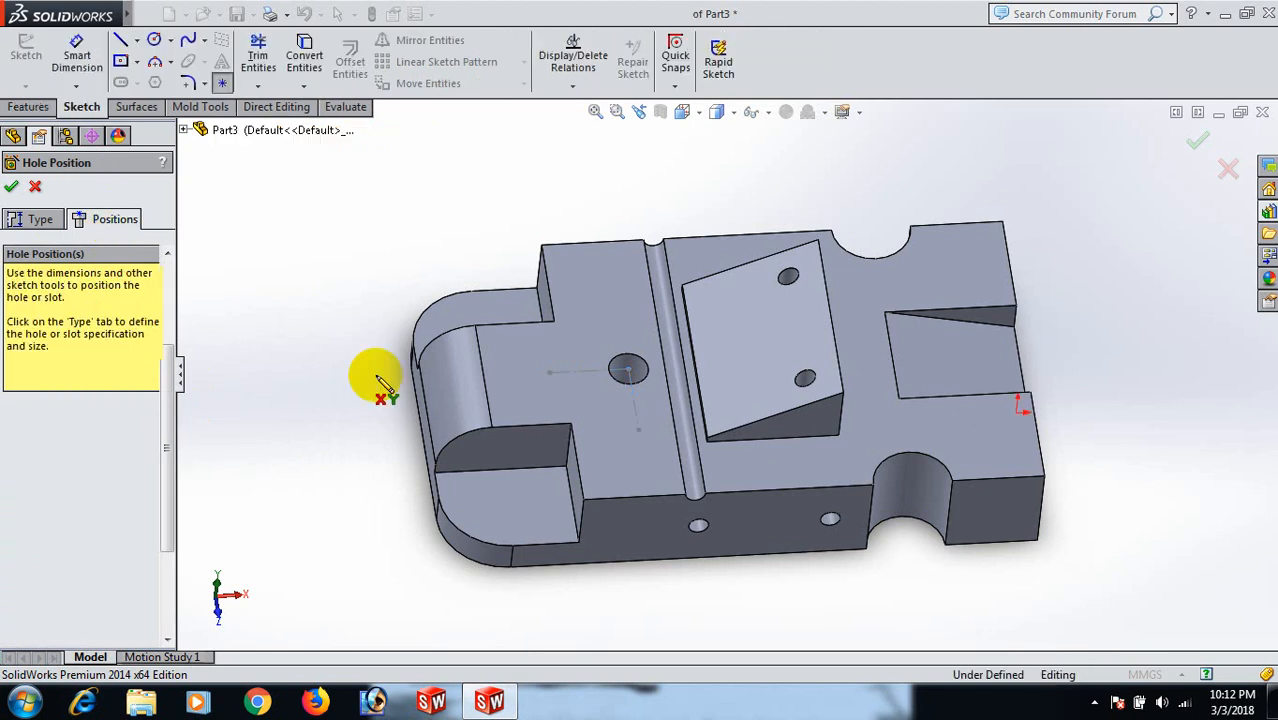
{"action": "left_click", "coordinate": [652, 430]}
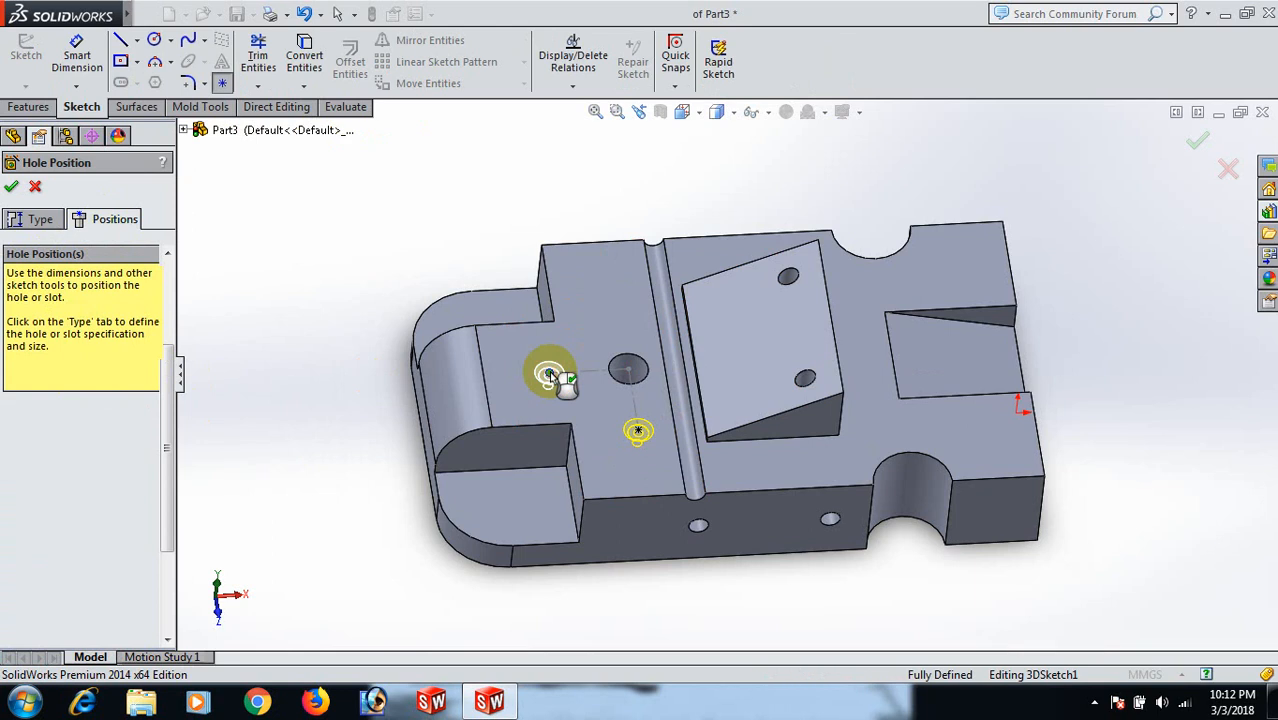
{"action": "left_click", "coordinate": [550, 375]}
{"action": "left_click", "coordinate": [11, 188]}
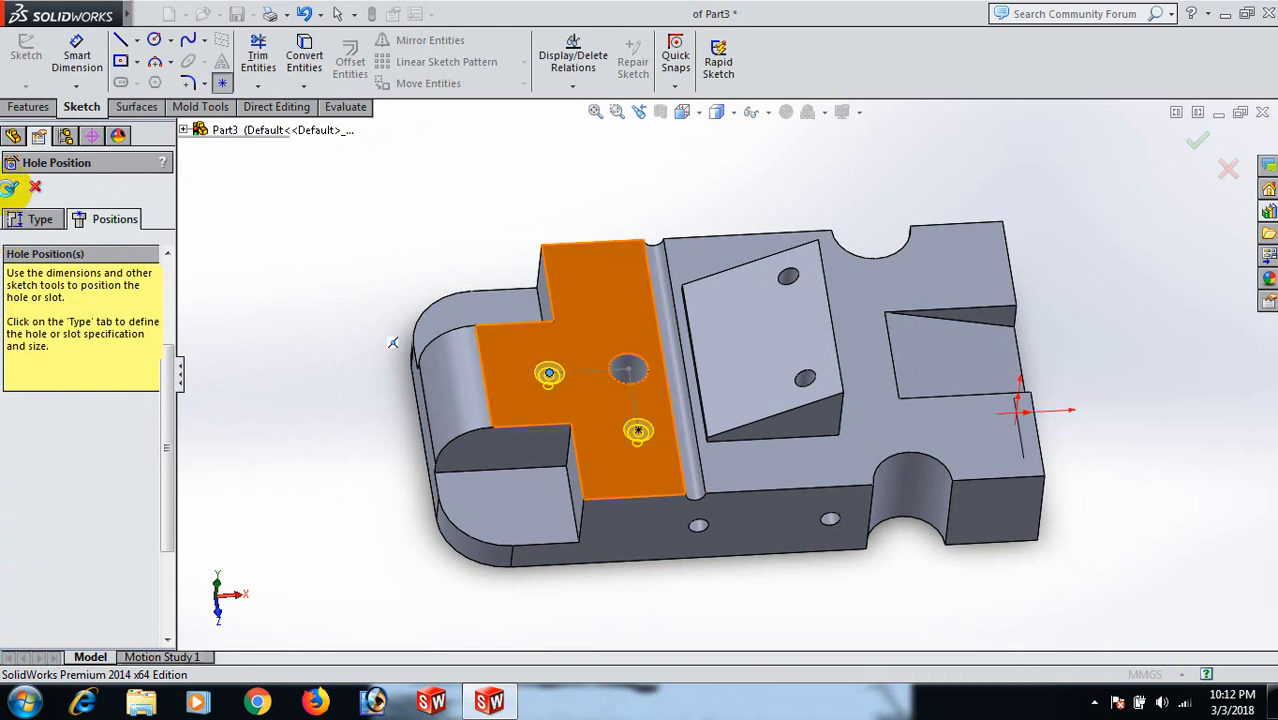
- Edit the counterbore hole feature and set its blind hole depth to 5 mm
{"action": "middle_click_drag", "start_coordinate": [291, 311], "coordinate": [365, 371]}
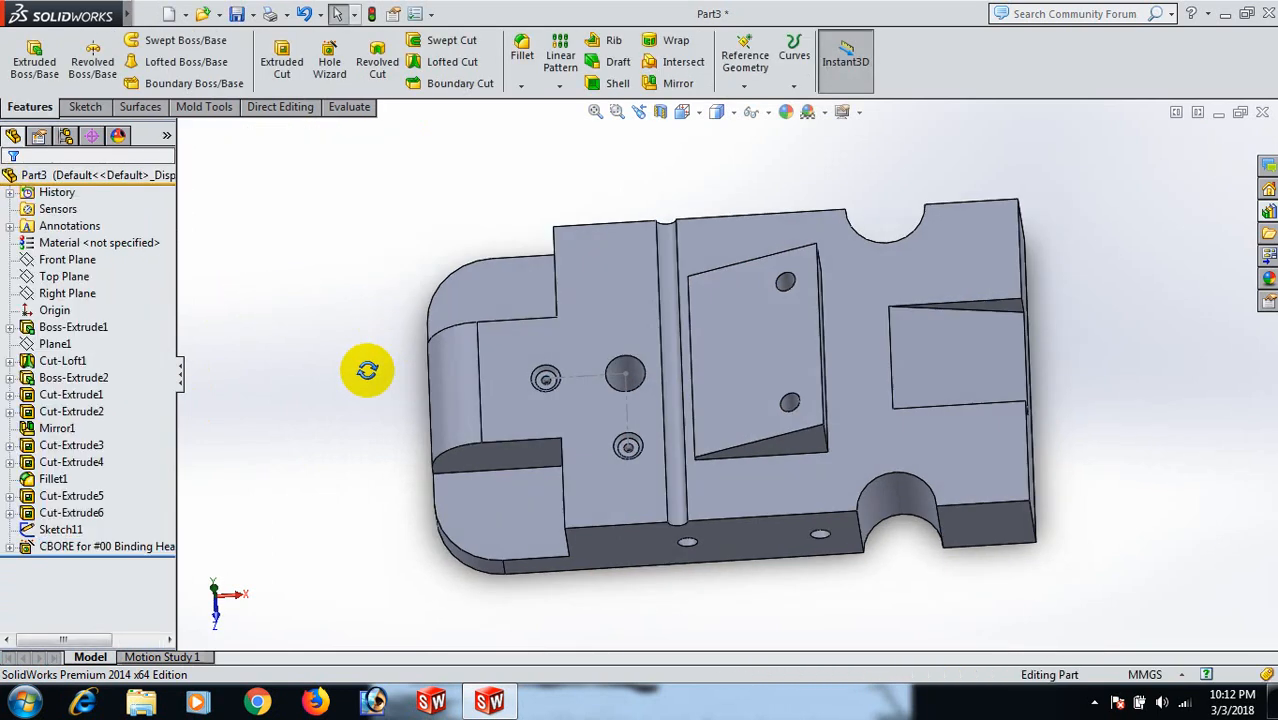
{"action": "scroll", "coordinate": [560, 378], "scroll_direction": "down", "scroll_amount": 5}
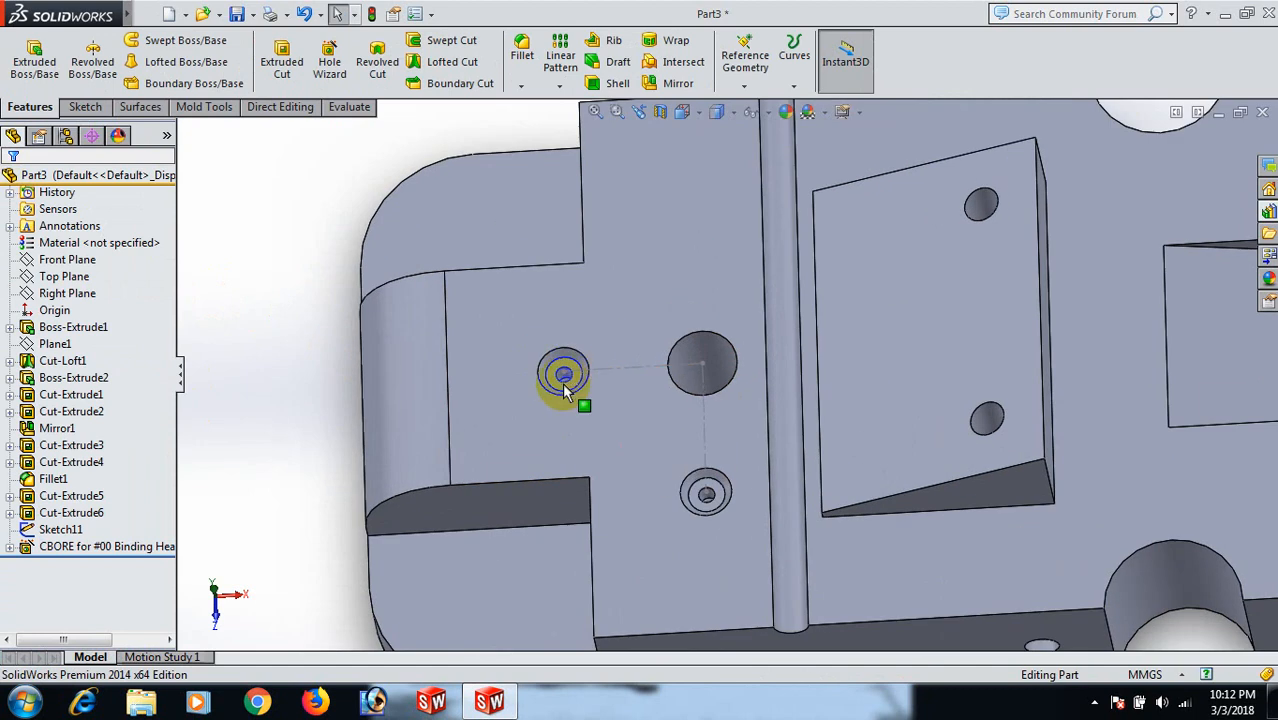
{"action": "right_click", "coordinate": [88, 547]}
{"action": "left_click", "coordinate": [107, 347]}
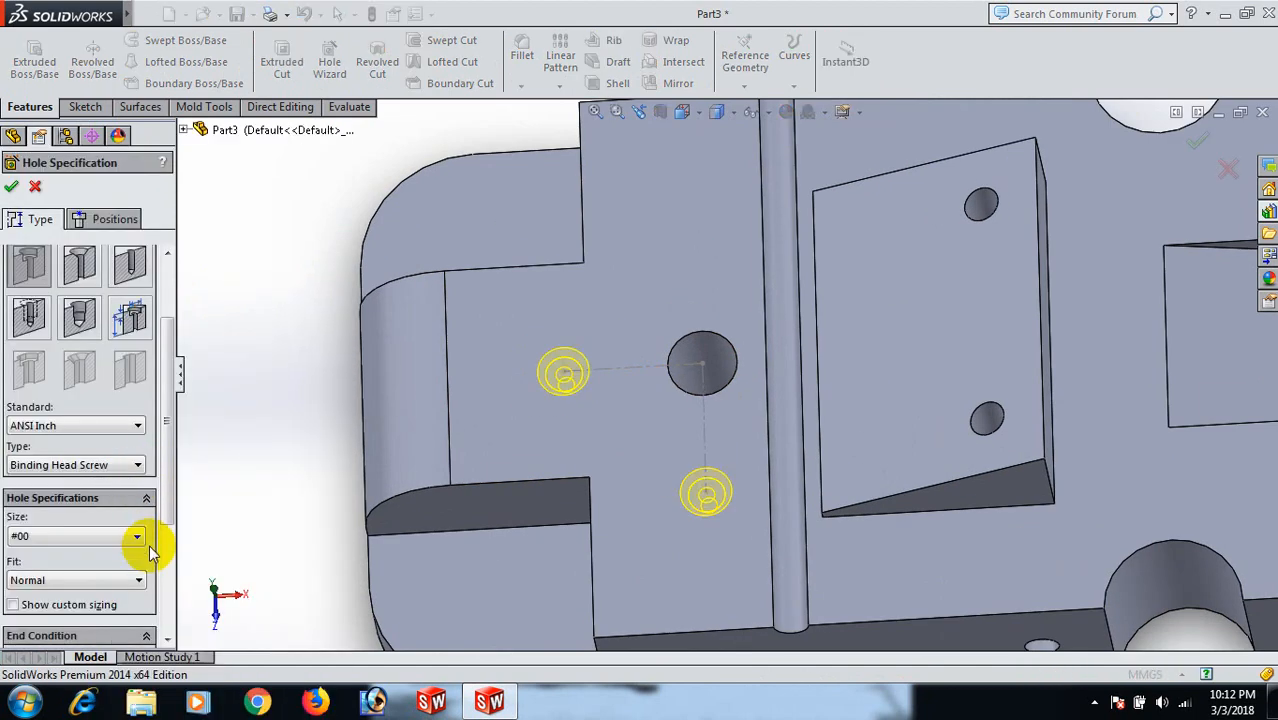
{"action": "left_click_drag", "start_coordinate": [168, 465], "coordinate": [171, 519]}
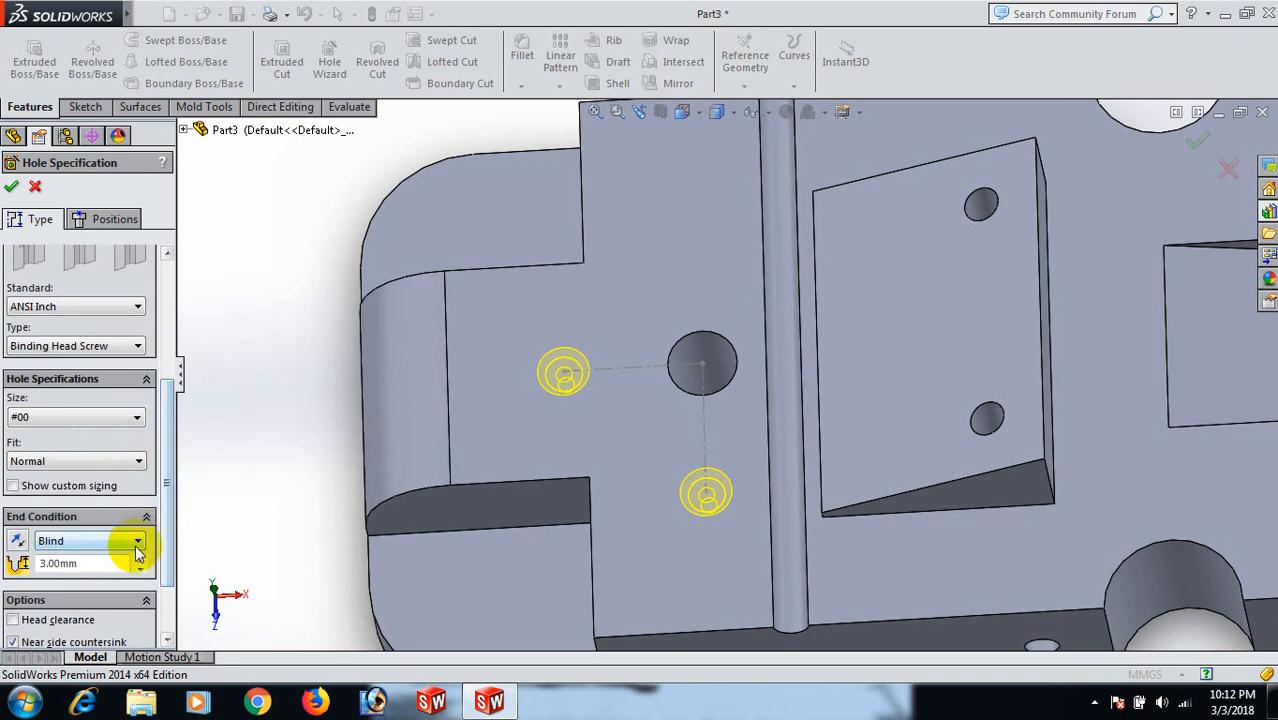
{"action": "left_click_drag", "start_coordinate": [88, 565], "coordinate": [44, 565]}
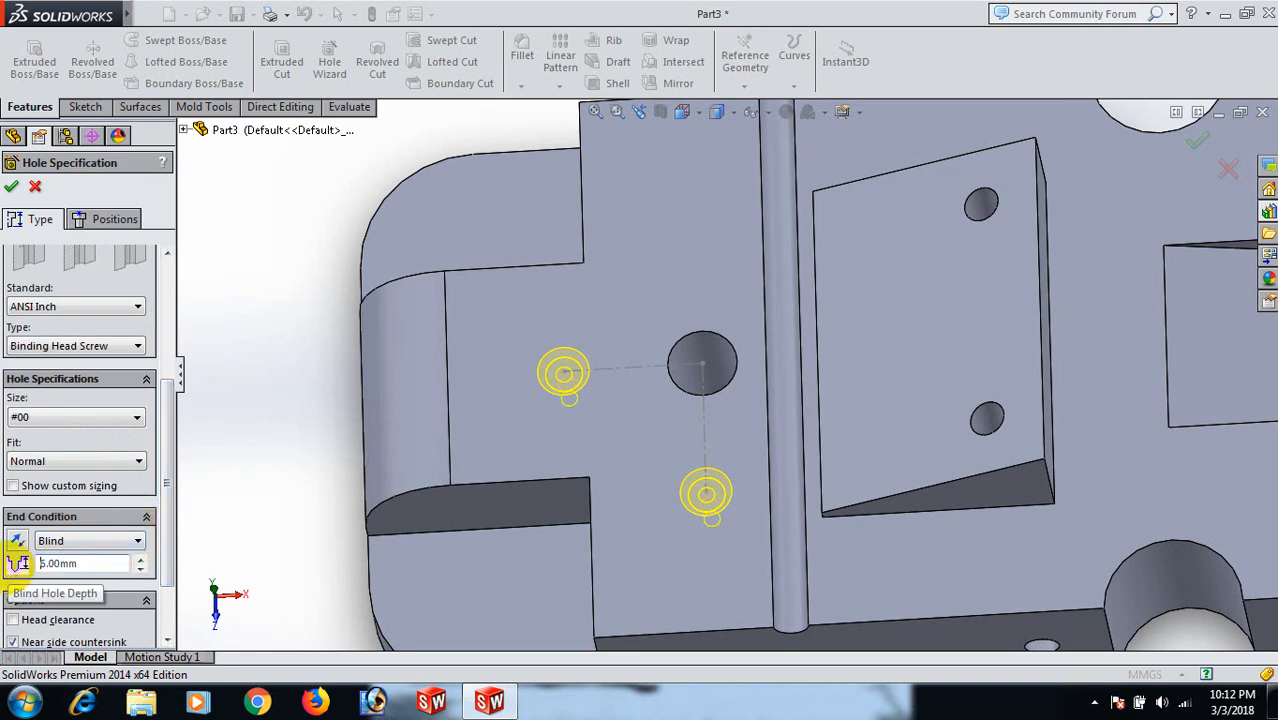
{"action": "left_click", "coordinate": [10, 186]}
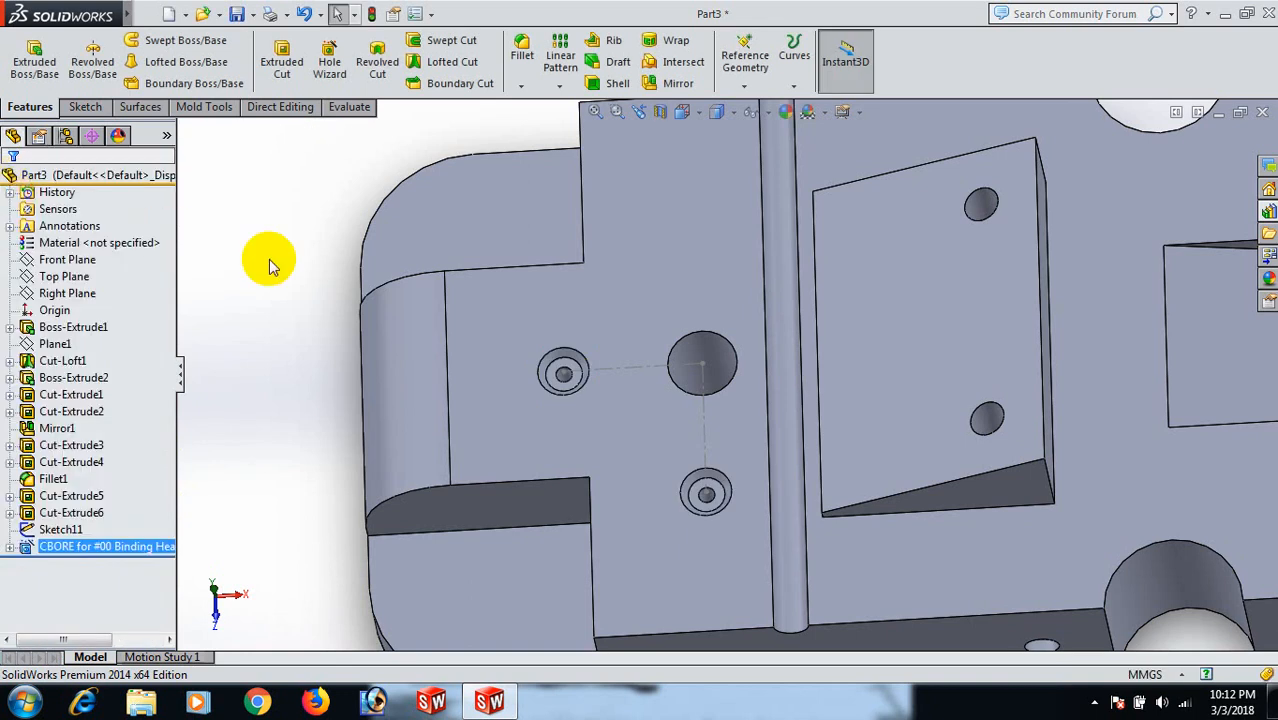
- Hide the sketch containing the construction lines from the 6 mm hole's centre
{"action": "key", "text": "f"}
{"action": "scroll", "coordinate": [869, 432], "scroll_direction": "down", "scroll_amount": 3}
{"action": "scroll", "coordinate": [499, 316], "scroll_direction": "down", "scroll_amount": 2}
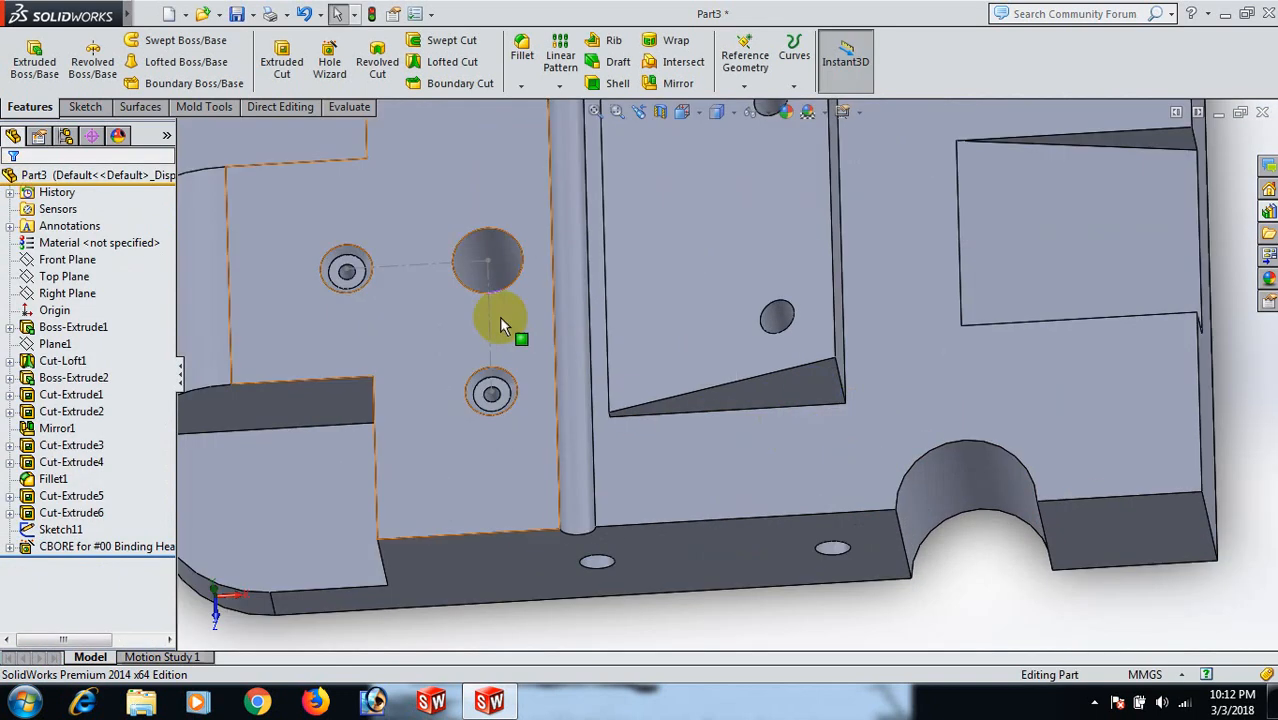
{"action": "left_click", "coordinate": [490, 324]}
{"action": "left_click", "coordinate": [559, 259]}
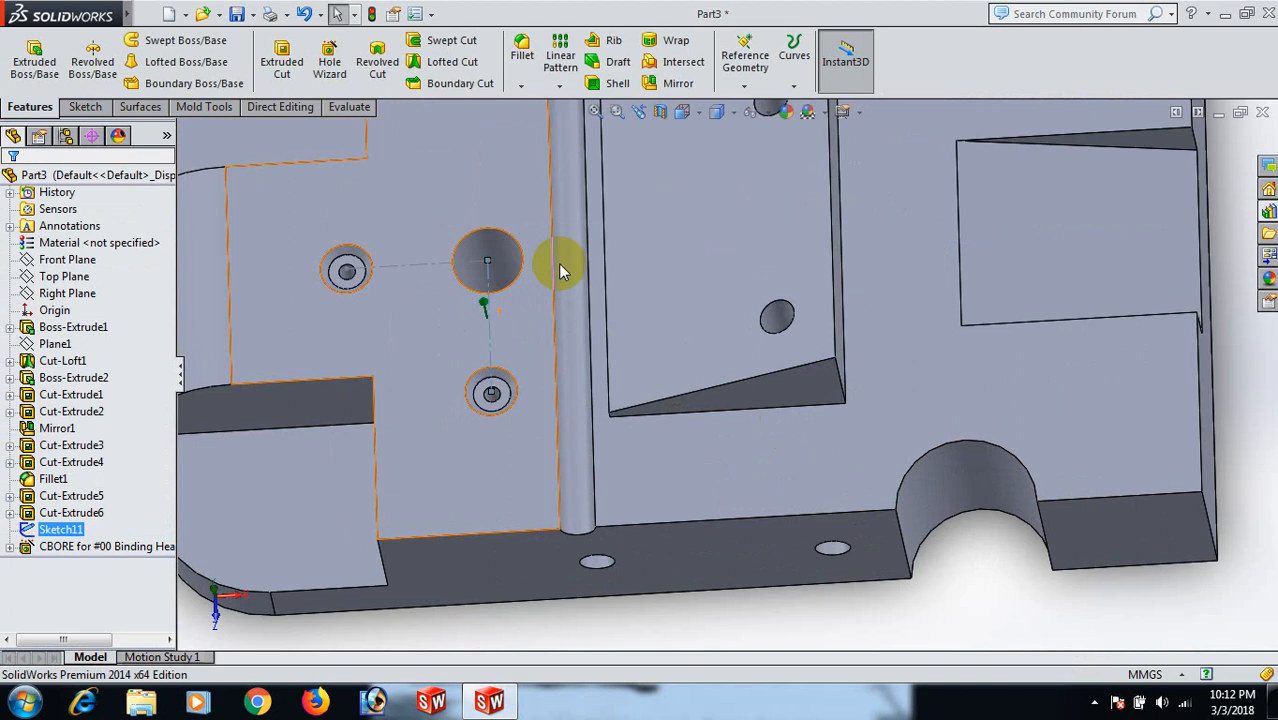
{"action": "key", "text": "f"}
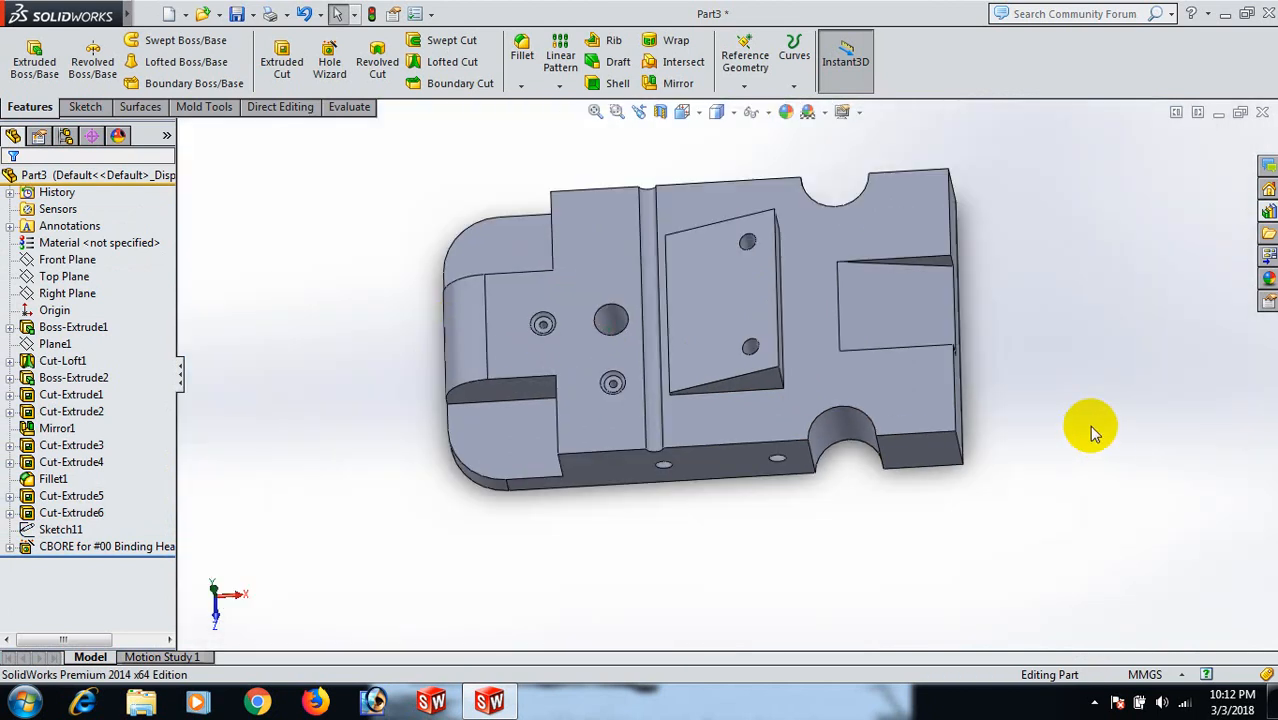
- Mirror the counterbore hole feature about the Front Plane
{"action": "middle_click_drag", "start_coordinate": [1087, 428], "coordinate": [1063, 342]}
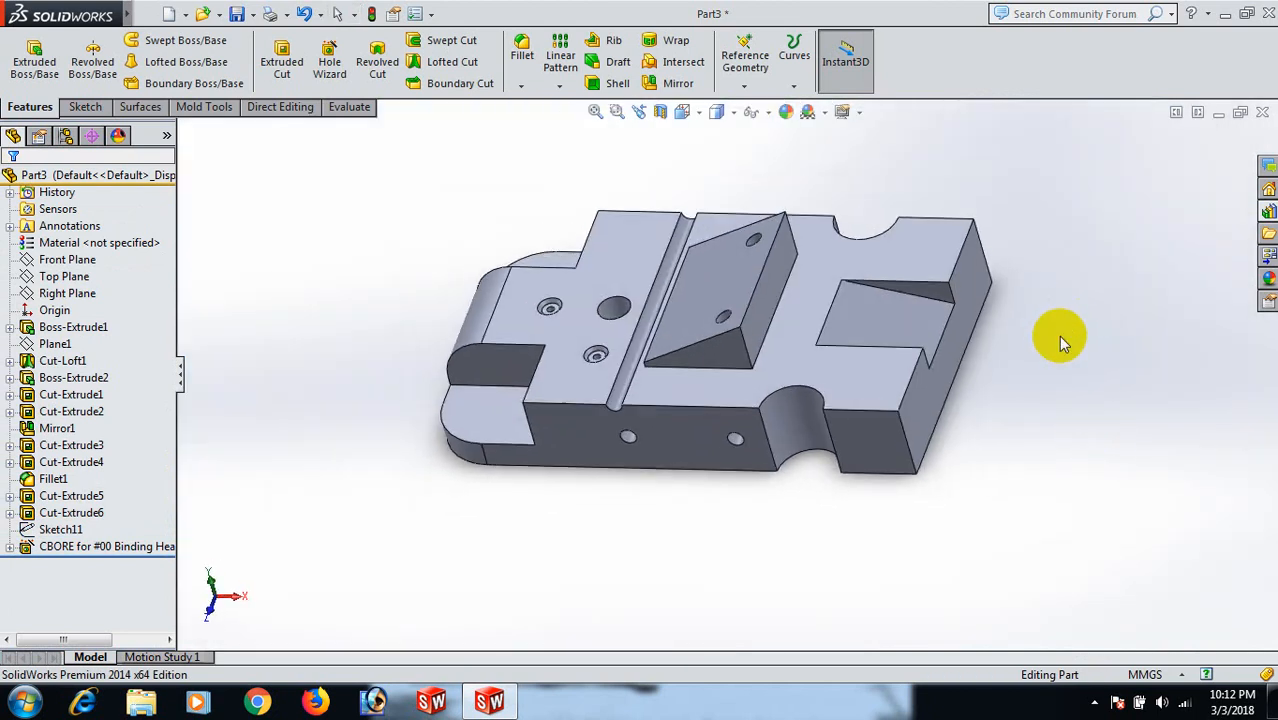
{"action": "left_click", "coordinate": [68, 293]}
{"action": "left_click", "coordinate": [60, 259]}
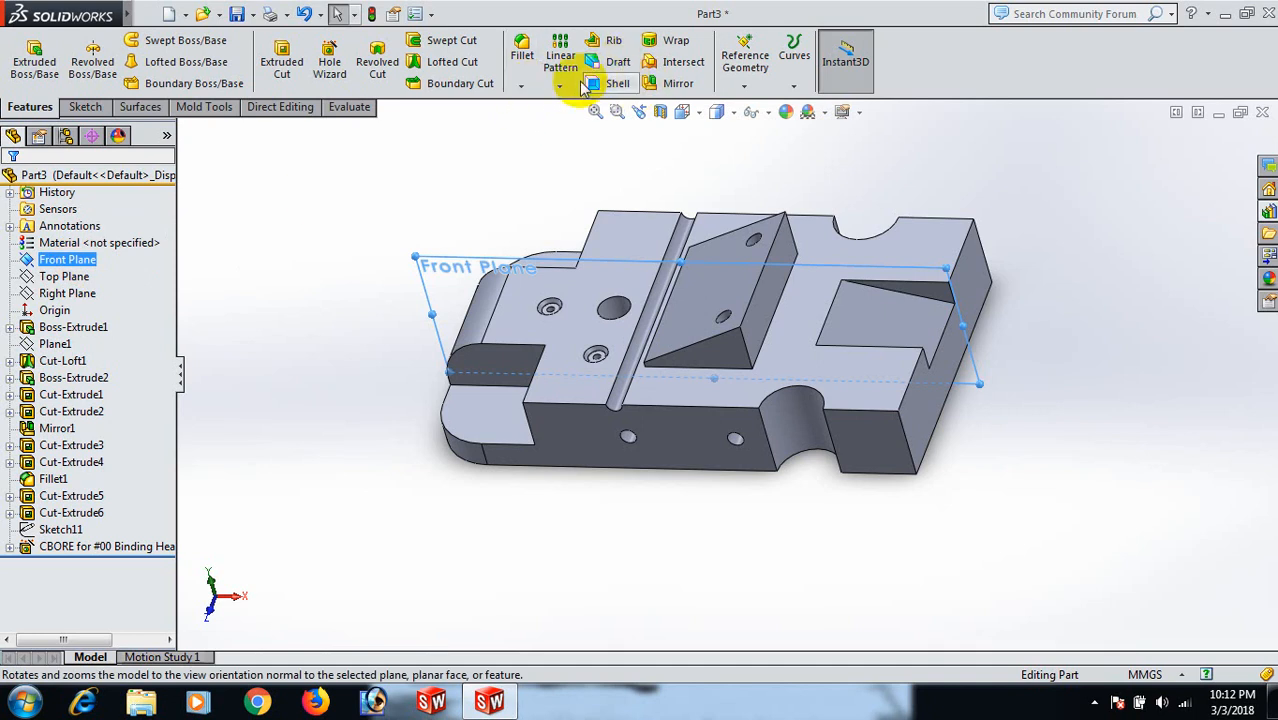
{"action": "left_click", "coordinate": [676, 84]}
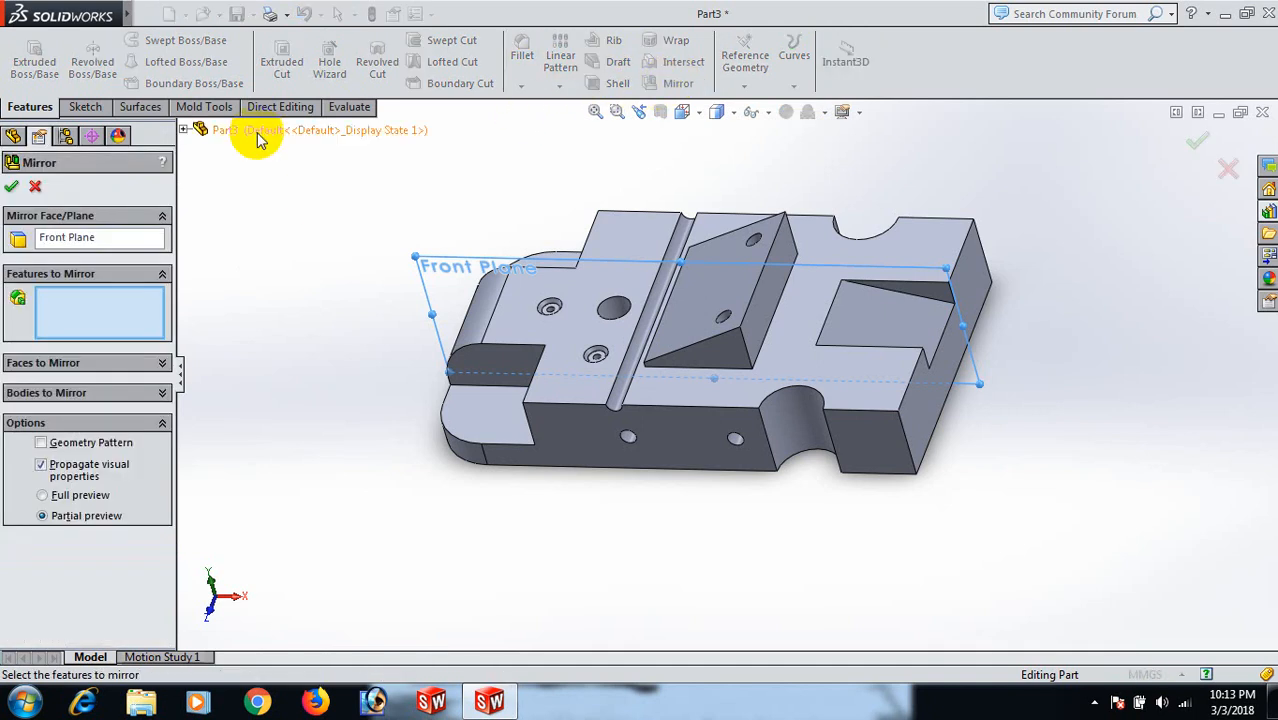
{"action": "left_click", "coordinate": [186, 130]}
{"action": "left_click", "coordinate": [268, 502]}
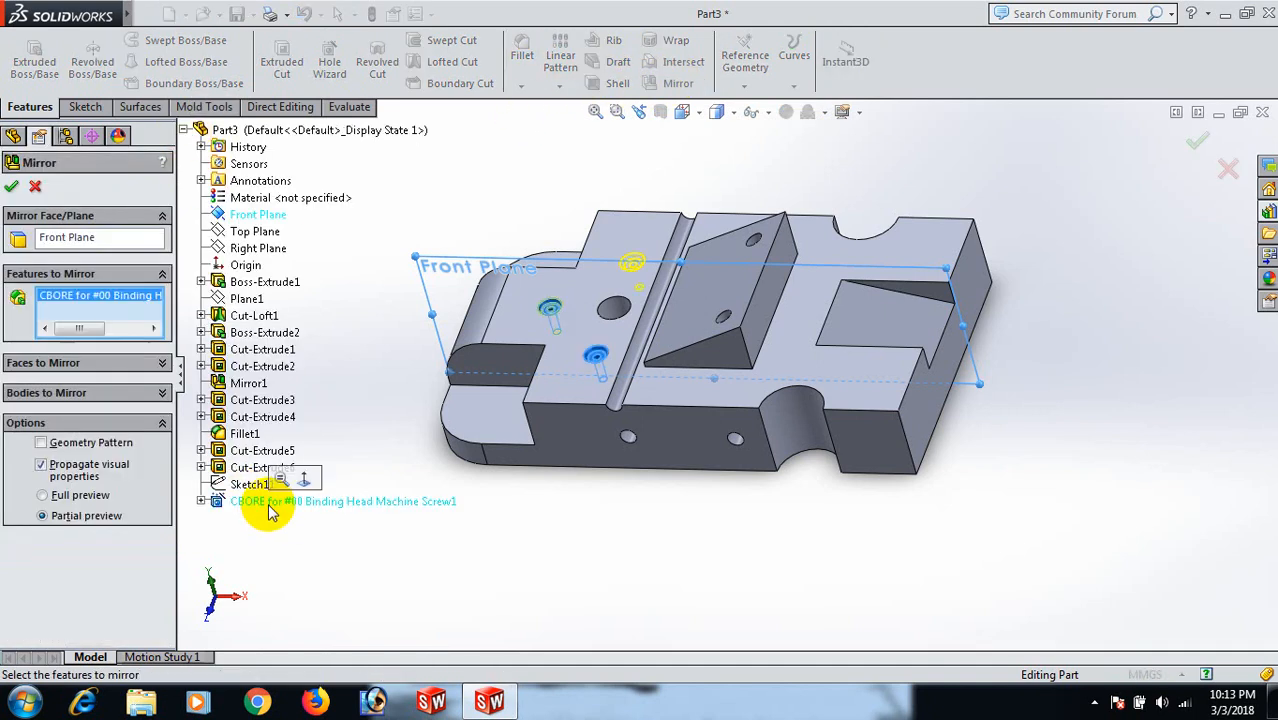
{"action": "left_click", "coordinate": [11, 188]}
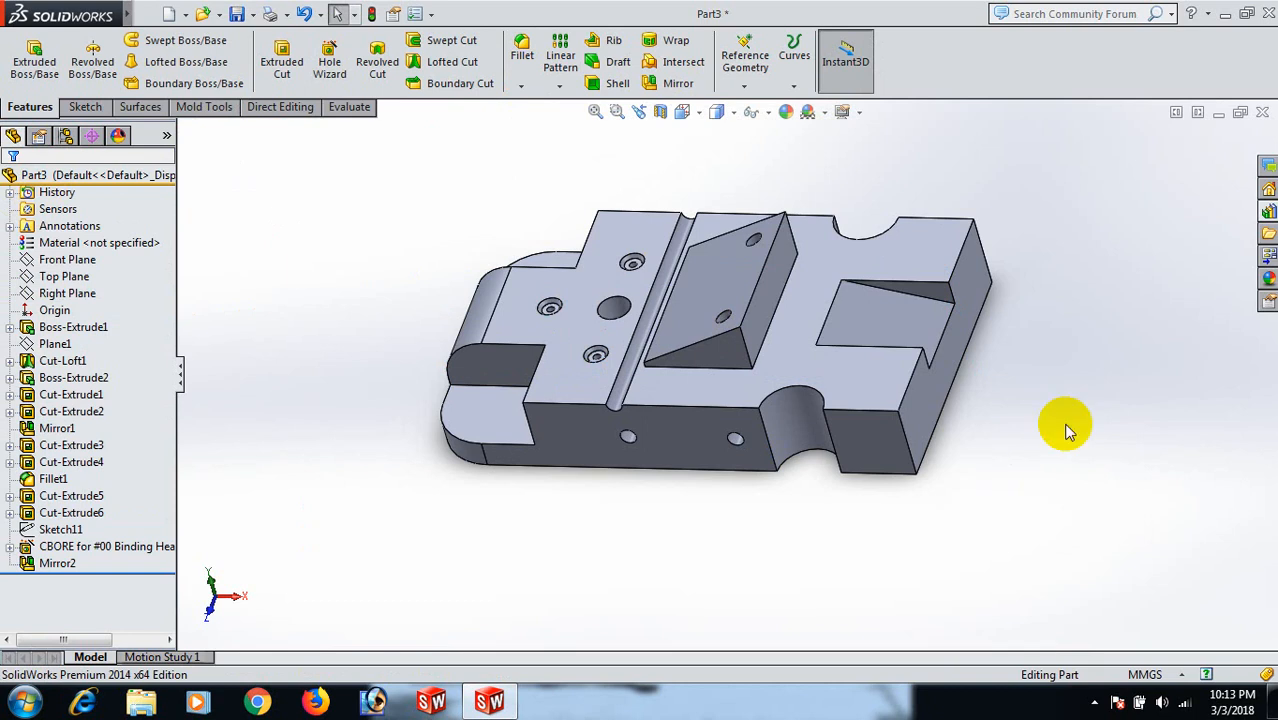
- Change the display style to Shaded without edges and set the isometric view
{"action": "left_click", "coordinate": [735, 115]}
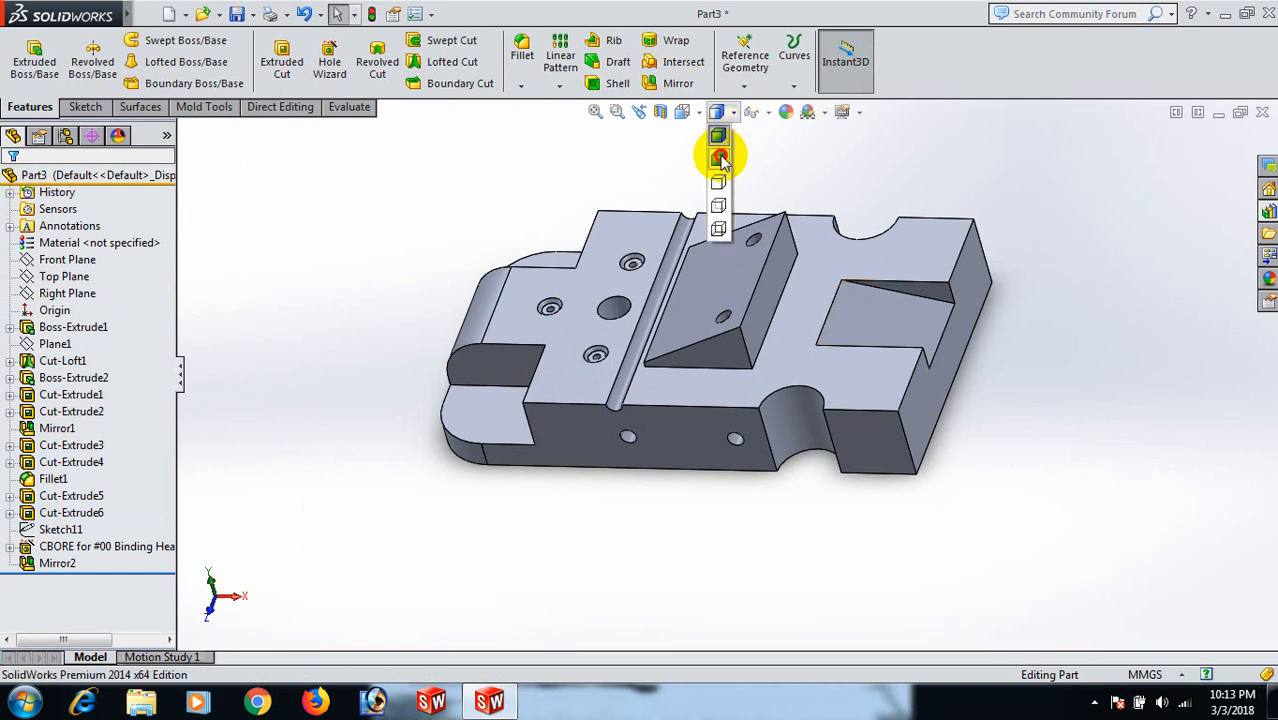
{"action": "left_click", "coordinate": [718, 158]}
{"action": "middle_click_drag", "start_coordinate": [1048, 276], "coordinate": [1074, 262]}
{"action": "scroll", "coordinate": [1000, 285], "scroll_direction": "down", "scroll_amount": 3}
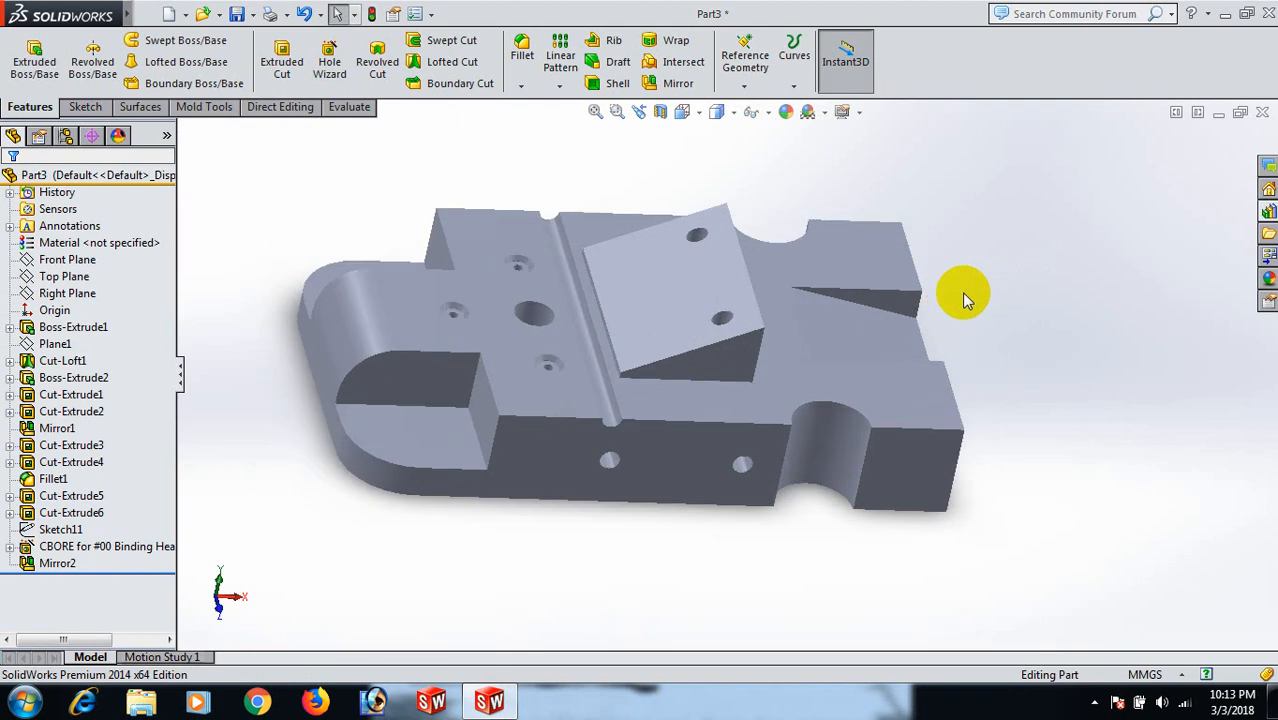
{"action": "key", "text": "space"}
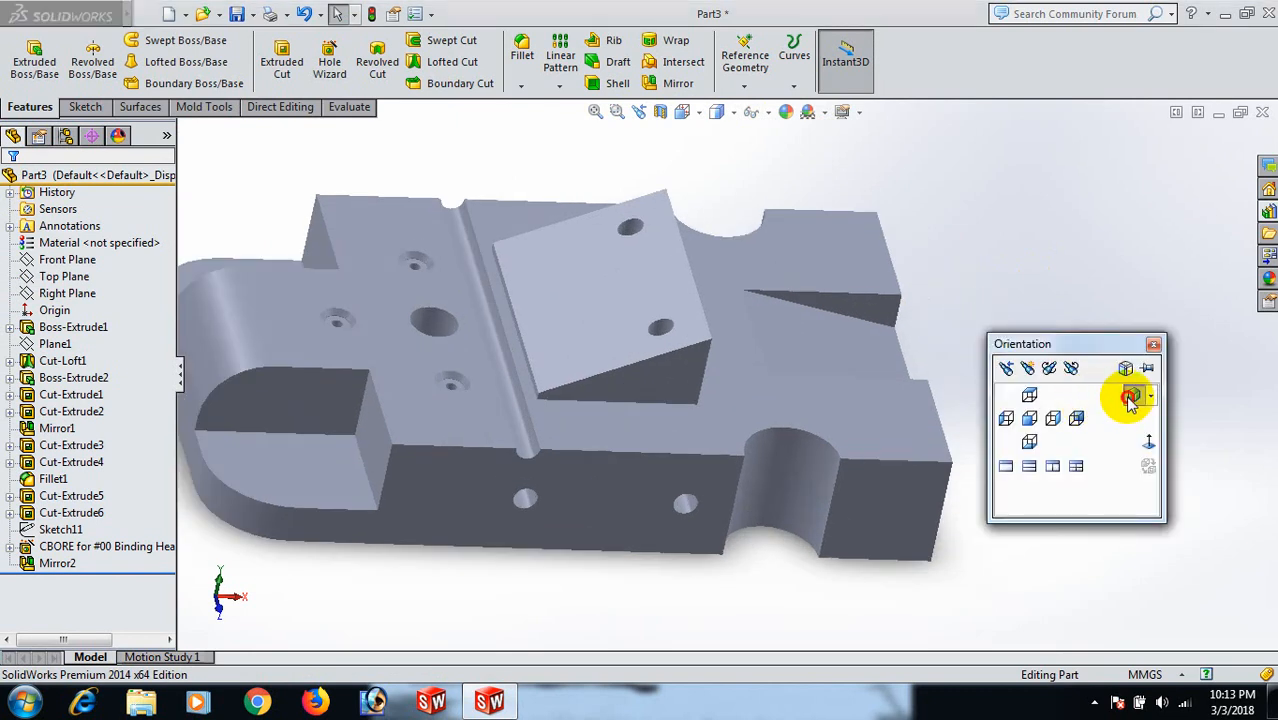
{"action": "left_click", "coordinate": [1133, 395]}
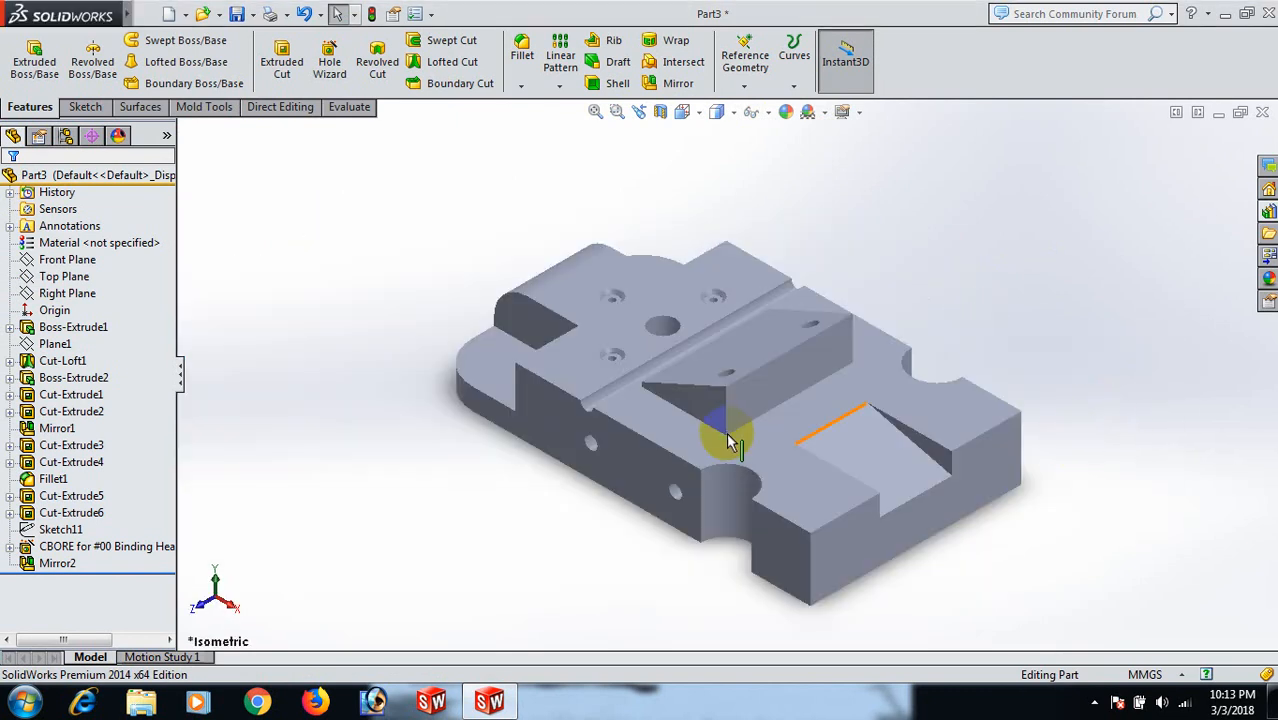
- Apply a red colour appearance to the whole part
{"action": "right_click", "coordinate": [685, 442]}
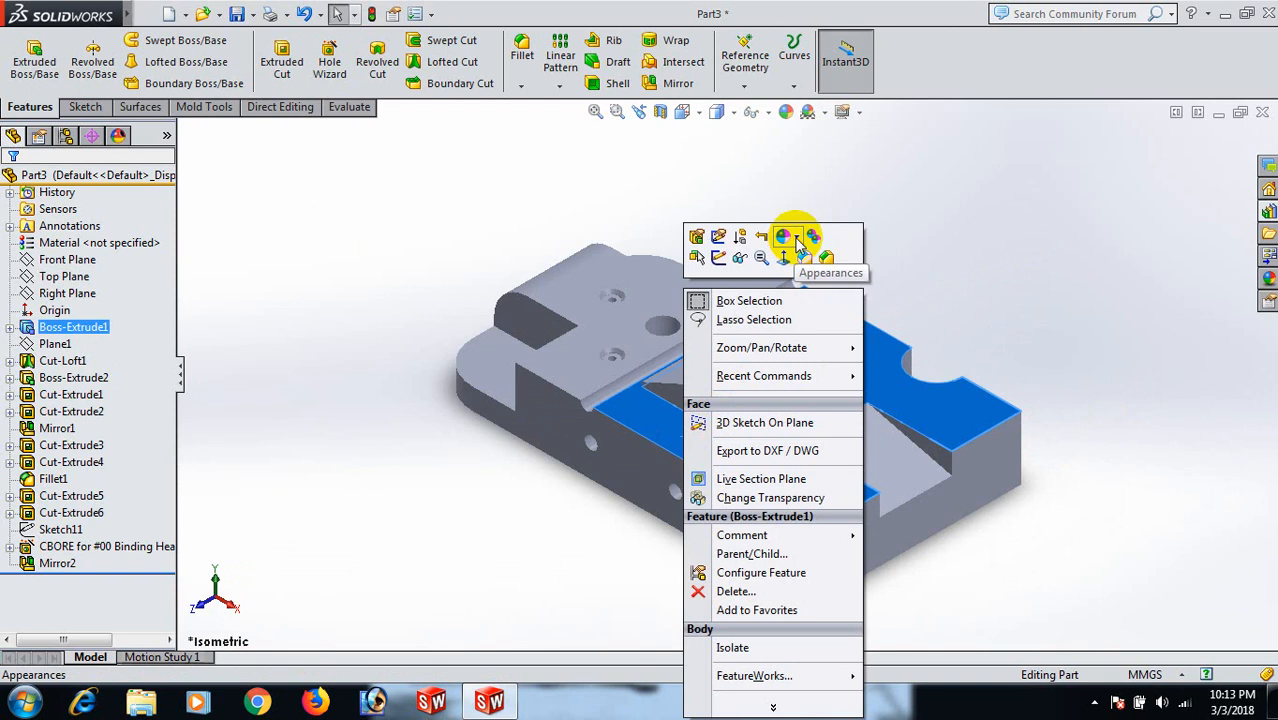
{"action": "left_click", "coordinate": [786, 237]}
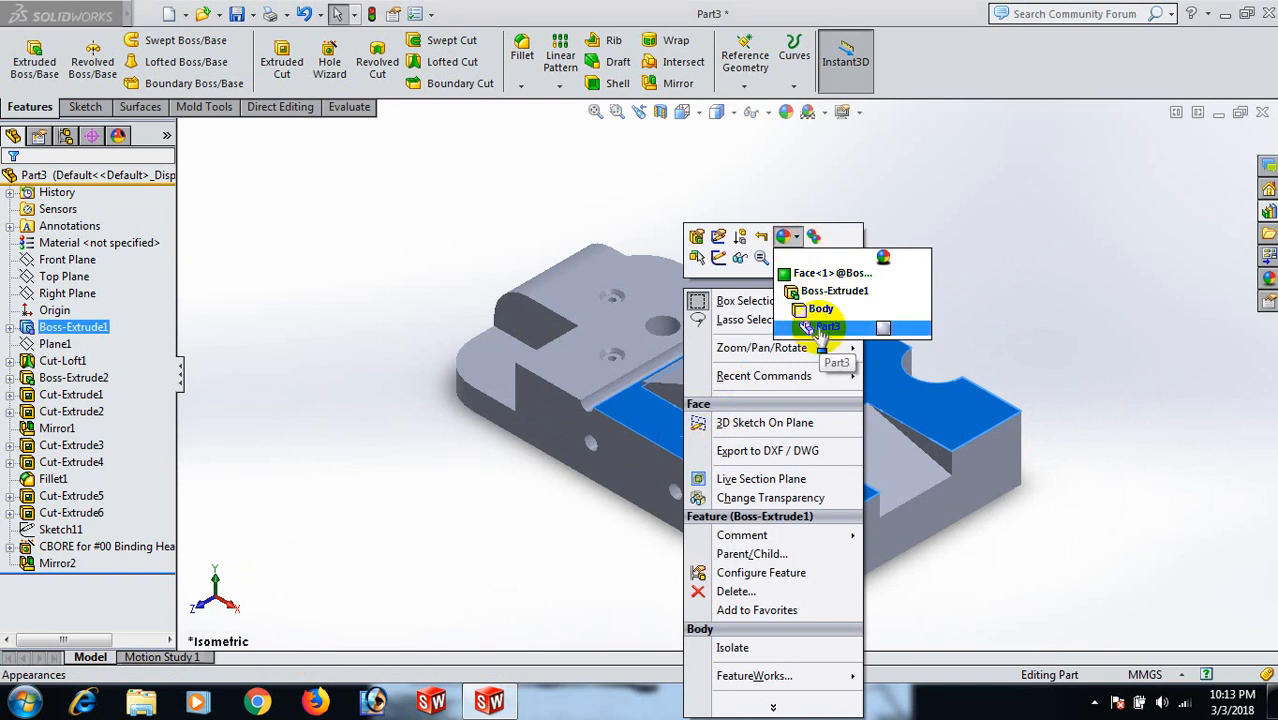
{"action": "left_click", "coordinate": [818, 328]}
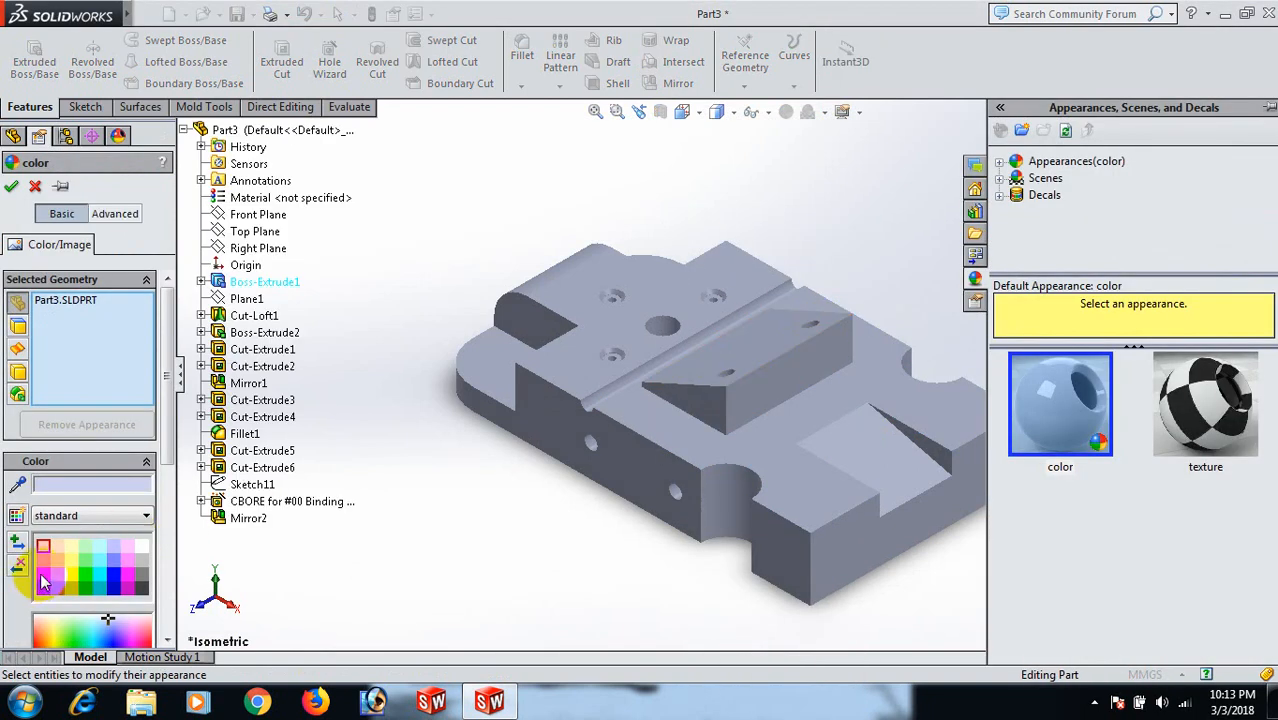
{"action": "left_click", "coordinate": [42, 578]}
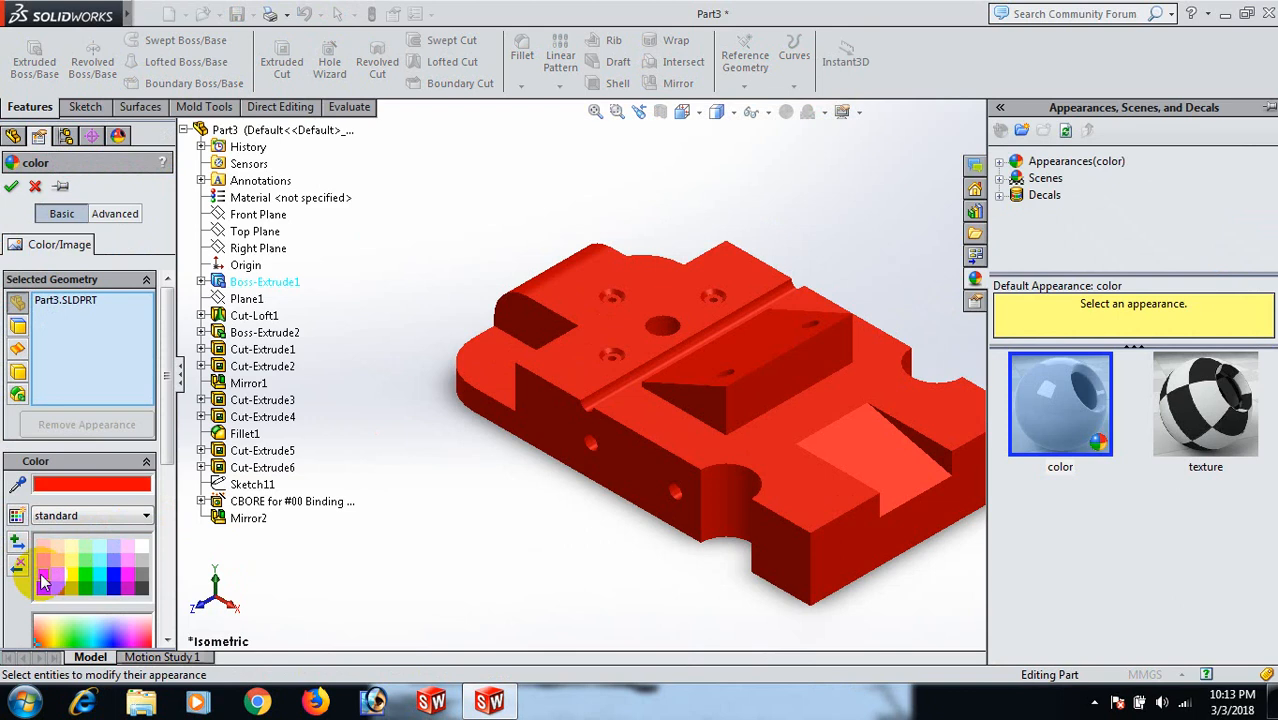
{"action": "left_click", "coordinate": [12, 187]}
- Apply a white colour appearance to the face of the rounded groove across the plate
{"action": "scroll", "coordinate": [653, 551], "scroll_direction": "down", "scroll_amount": 5}
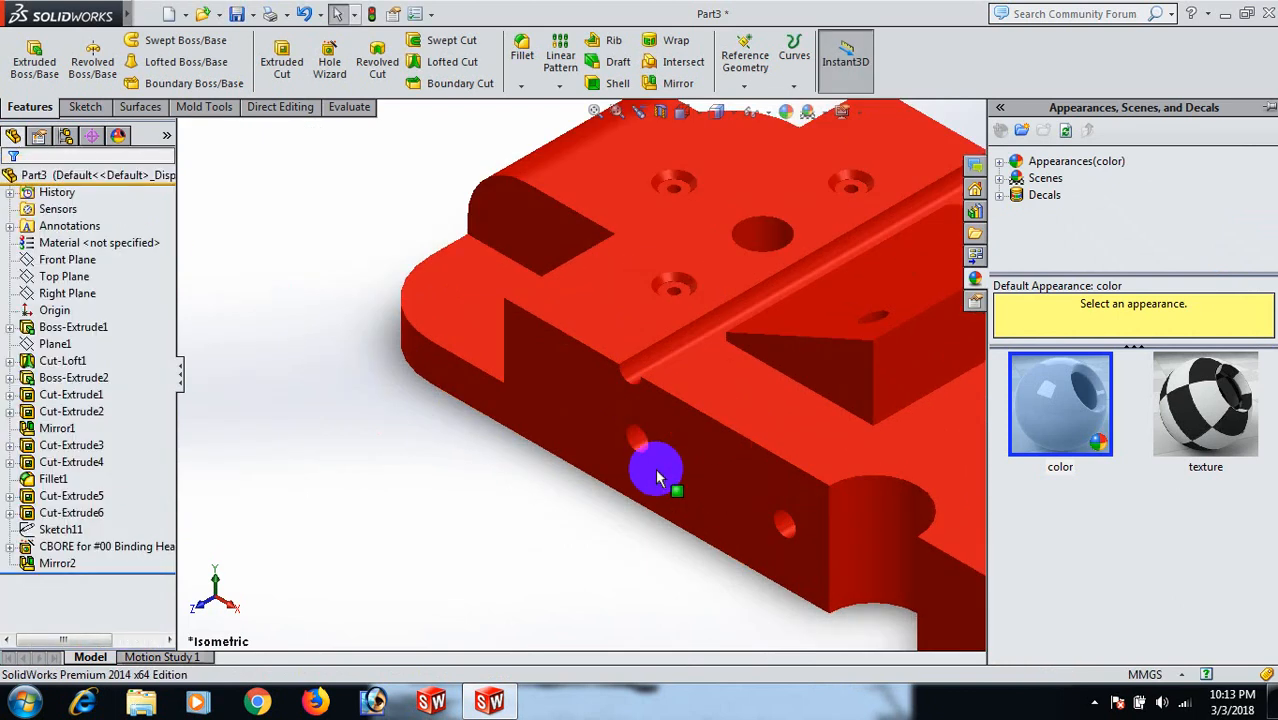
{"action": "scroll", "coordinate": [639, 342], "scroll_direction": "down", "scroll_amount": 4}
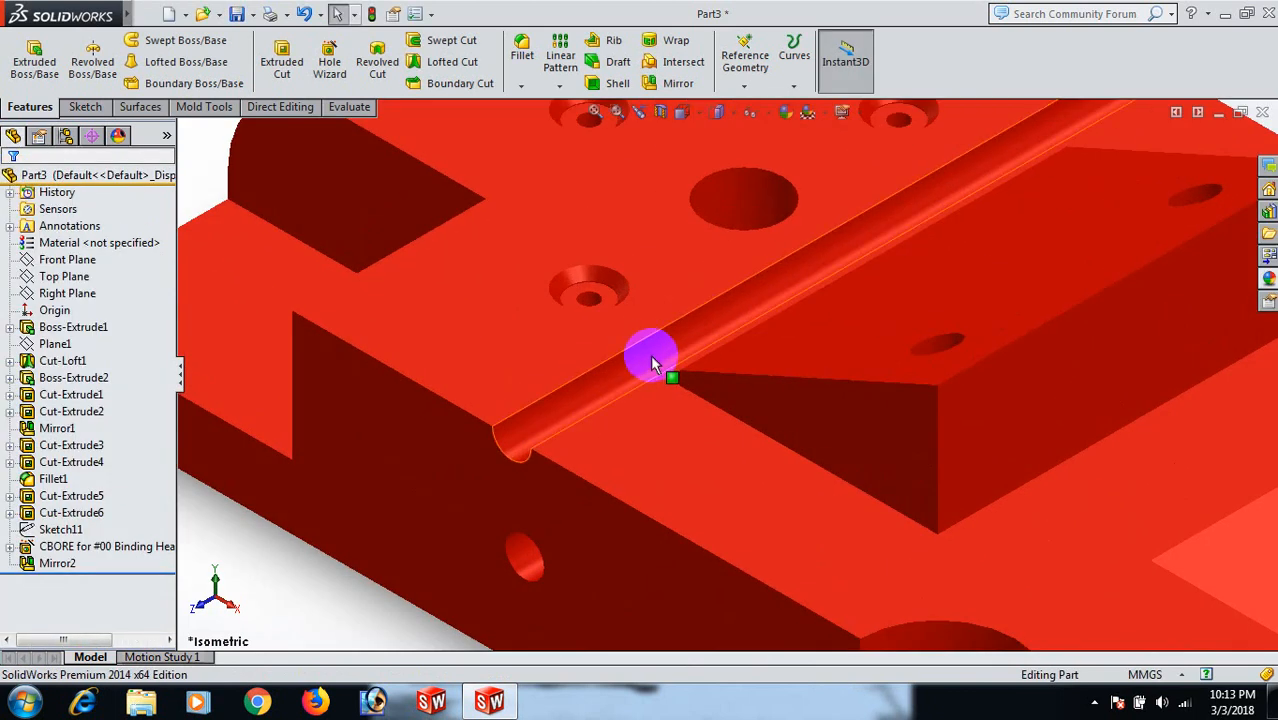
{"action": "left_click", "coordinate": [651, 363]}
{"action": "left_click", "coordinate": [801, 281]}
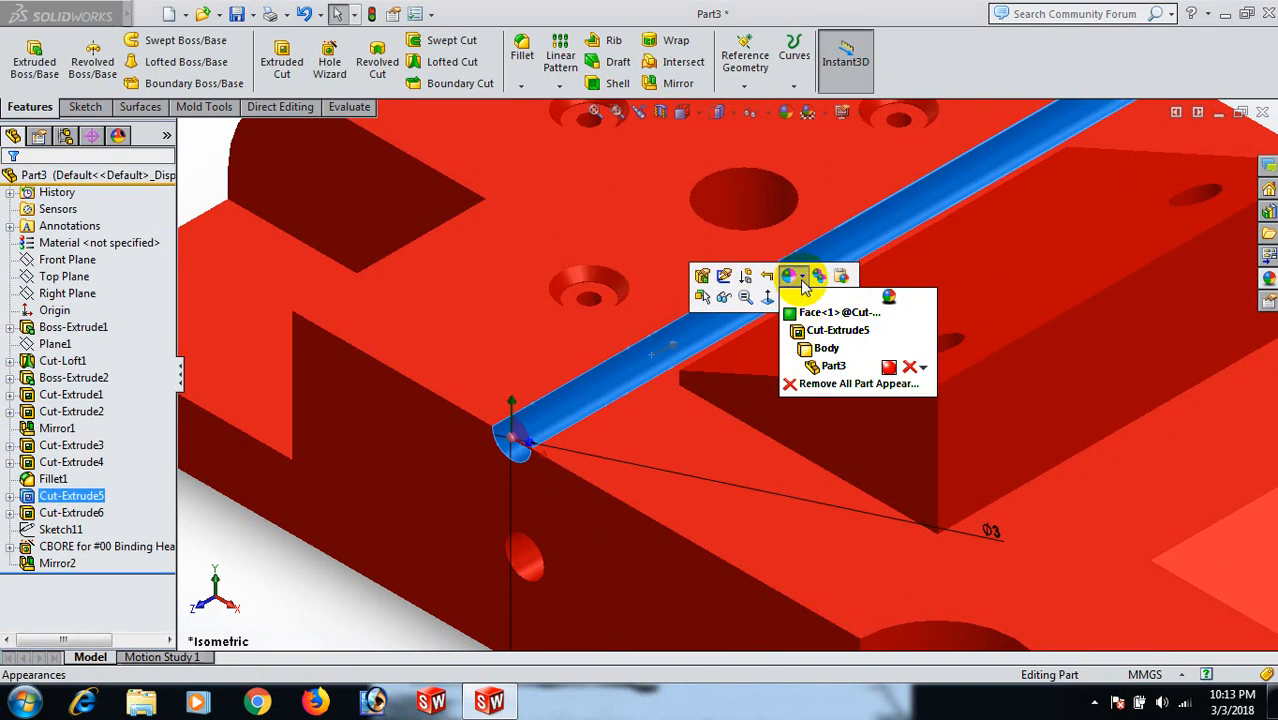
{"action": "left_click", "coordinate": [802, 305]}
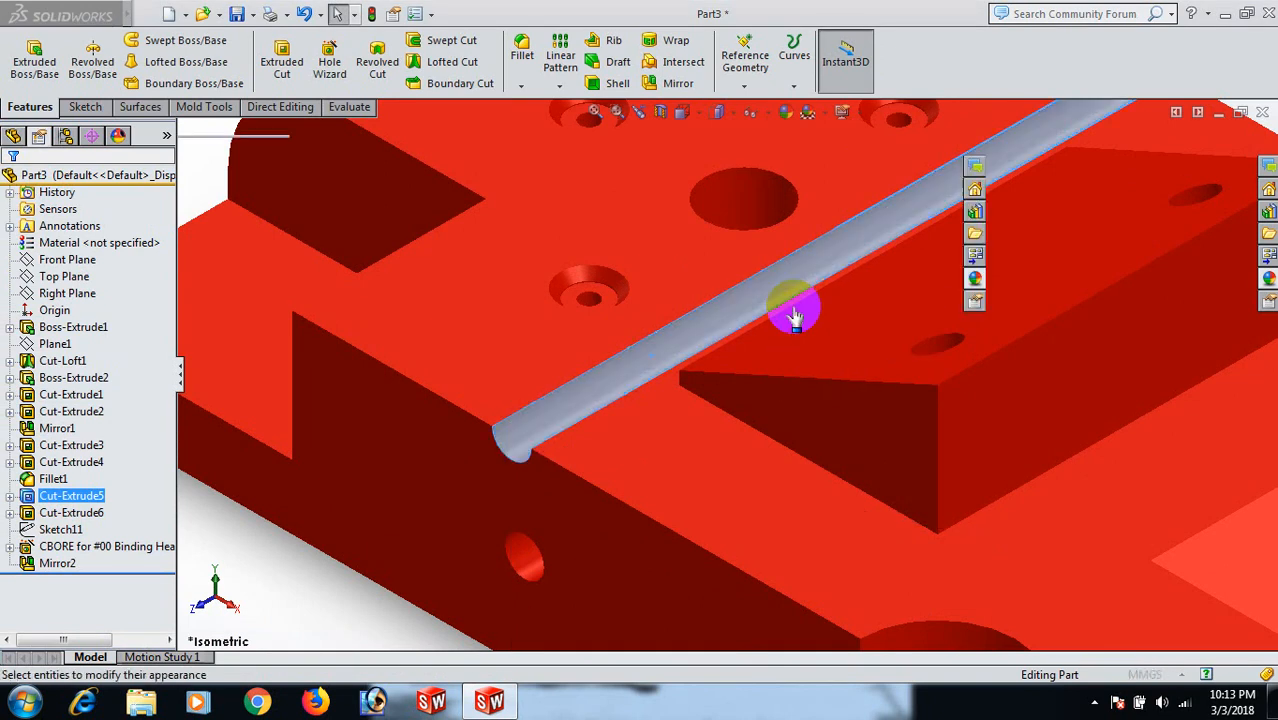
{"action": "left_click", "coordinate": [140, 553]}
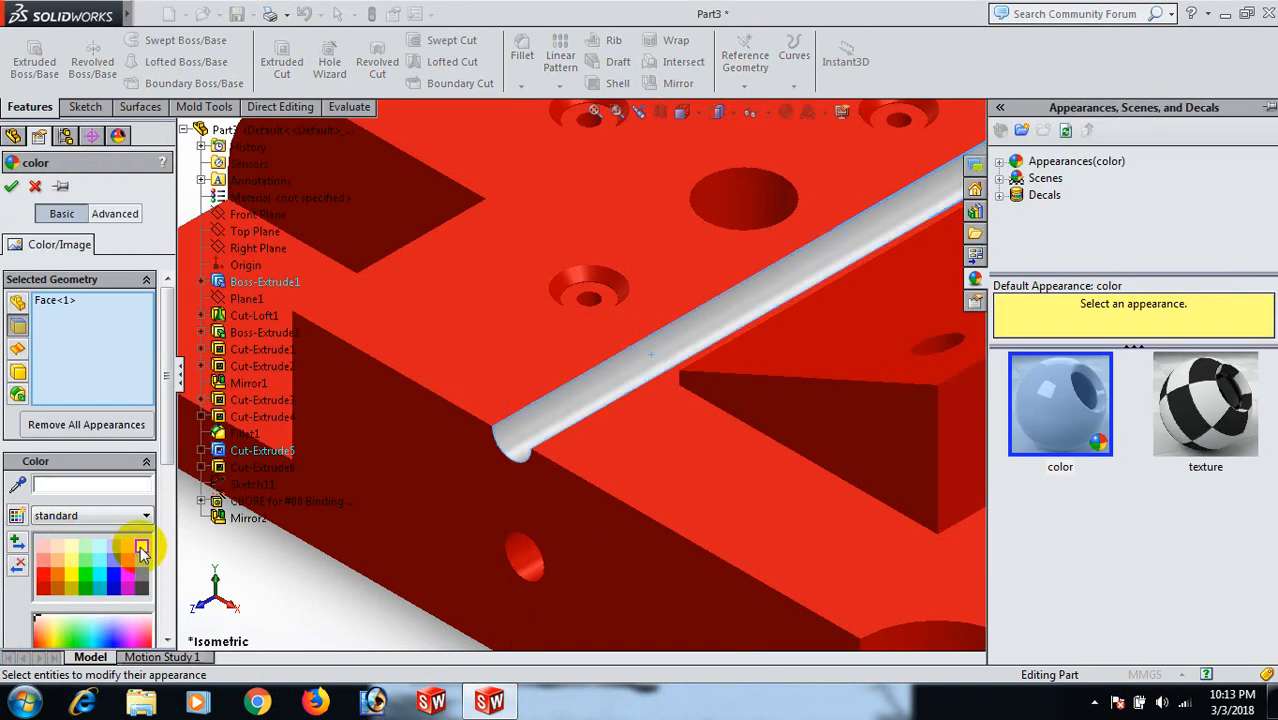
{"action": "left_click", "coordinate": [11, 186]}
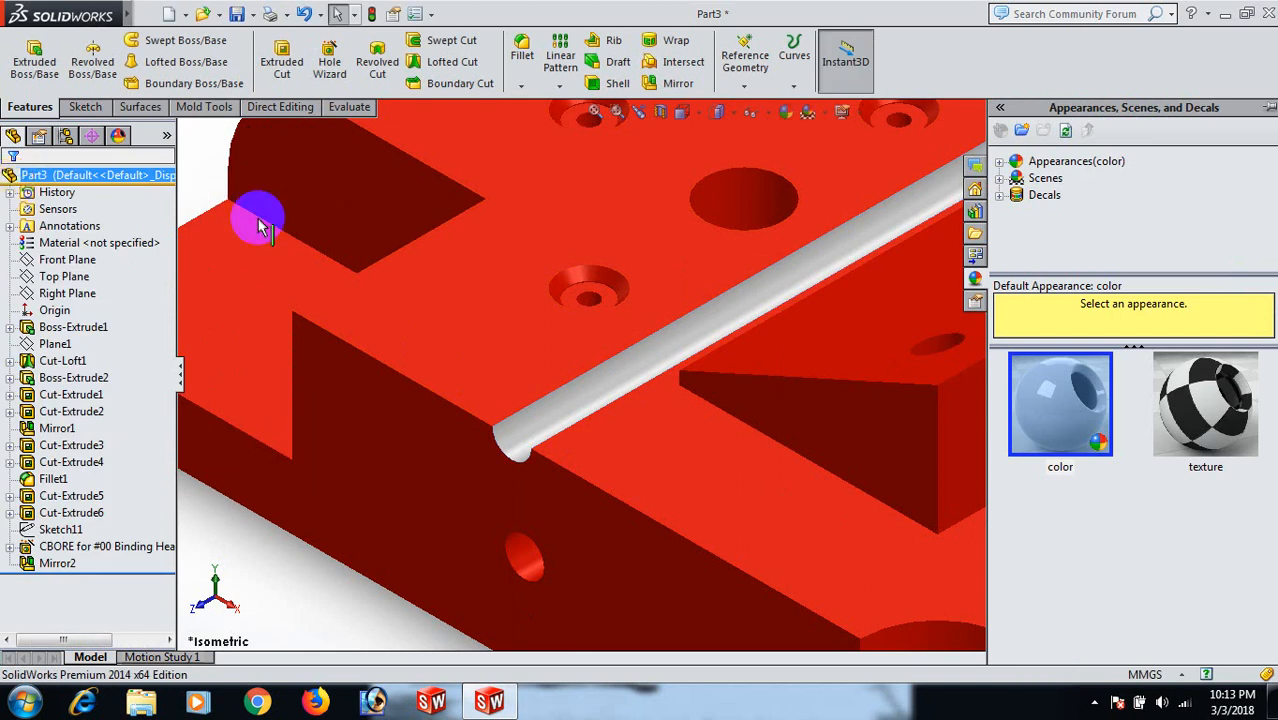
- Show the whole coloured part in the isometric view
{"action": "scroll", "coordinate": [881, 277], "scroll_direction": "up", "scroll_amount": 5}
{"action": "left_click", "coordinate": [917, 230]}
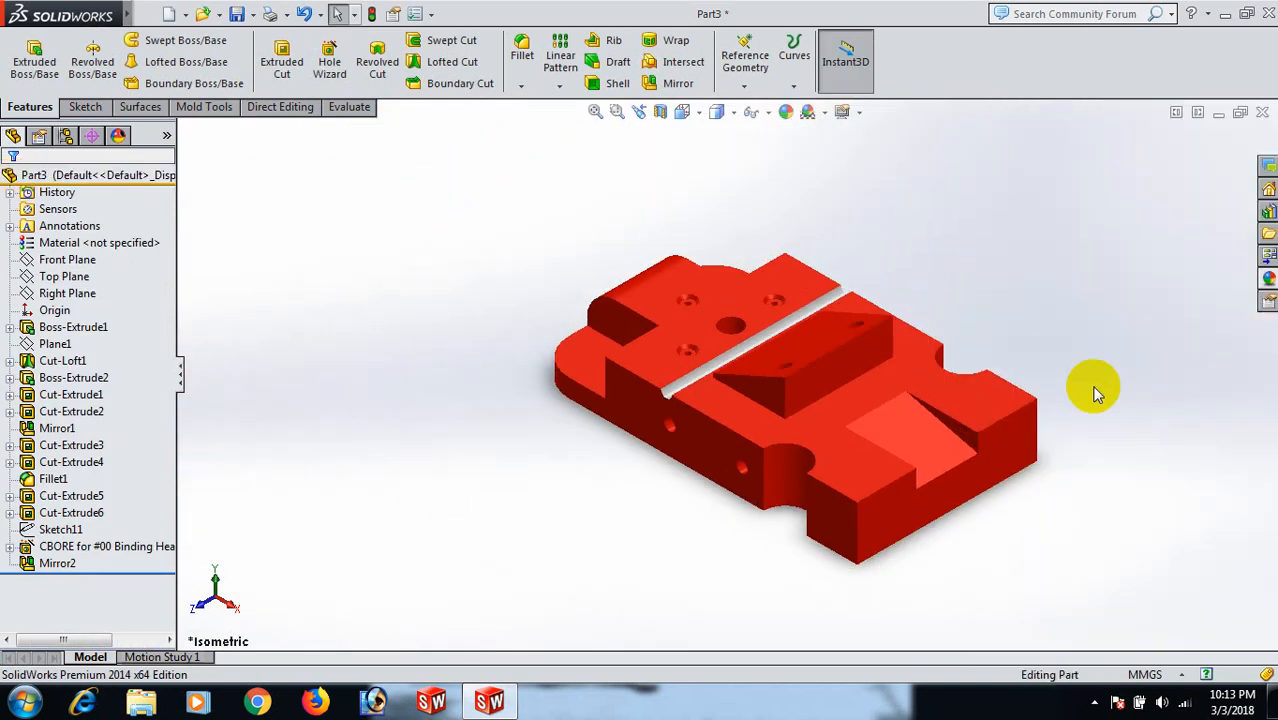
{"action": "key", "text": "space"}
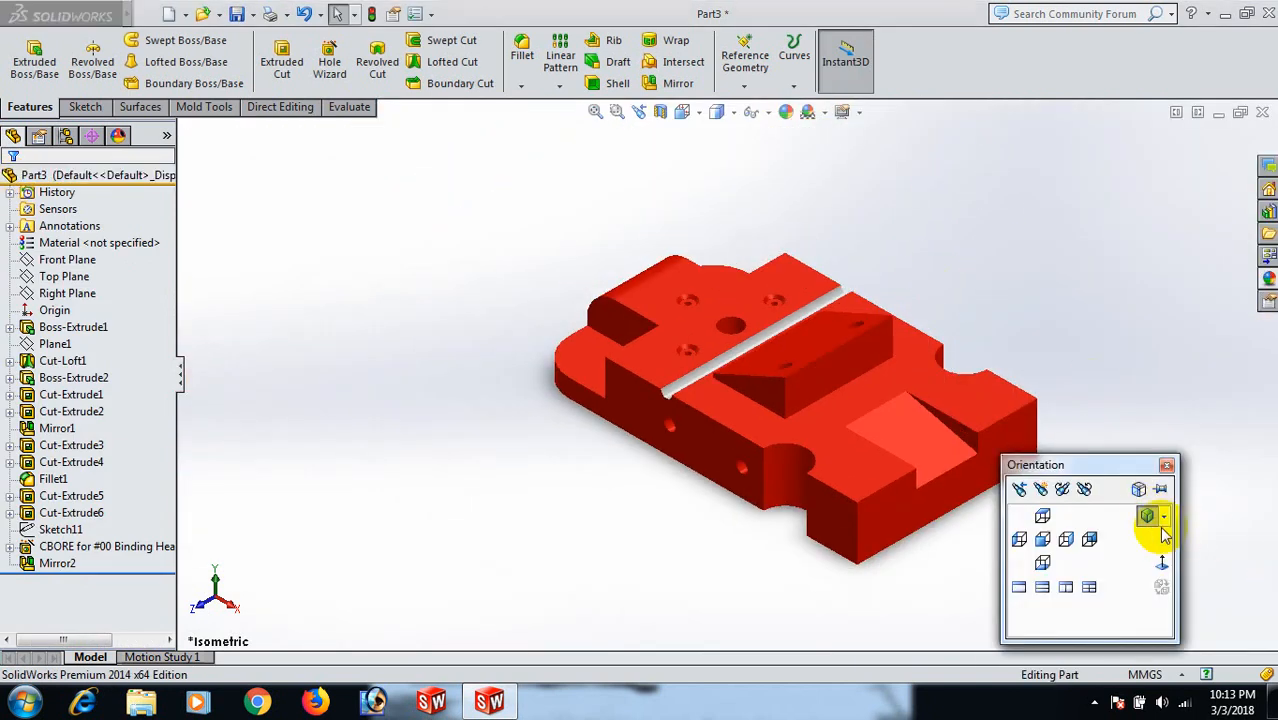
{"action": "left_click", "coordinate": [1150, 522]}
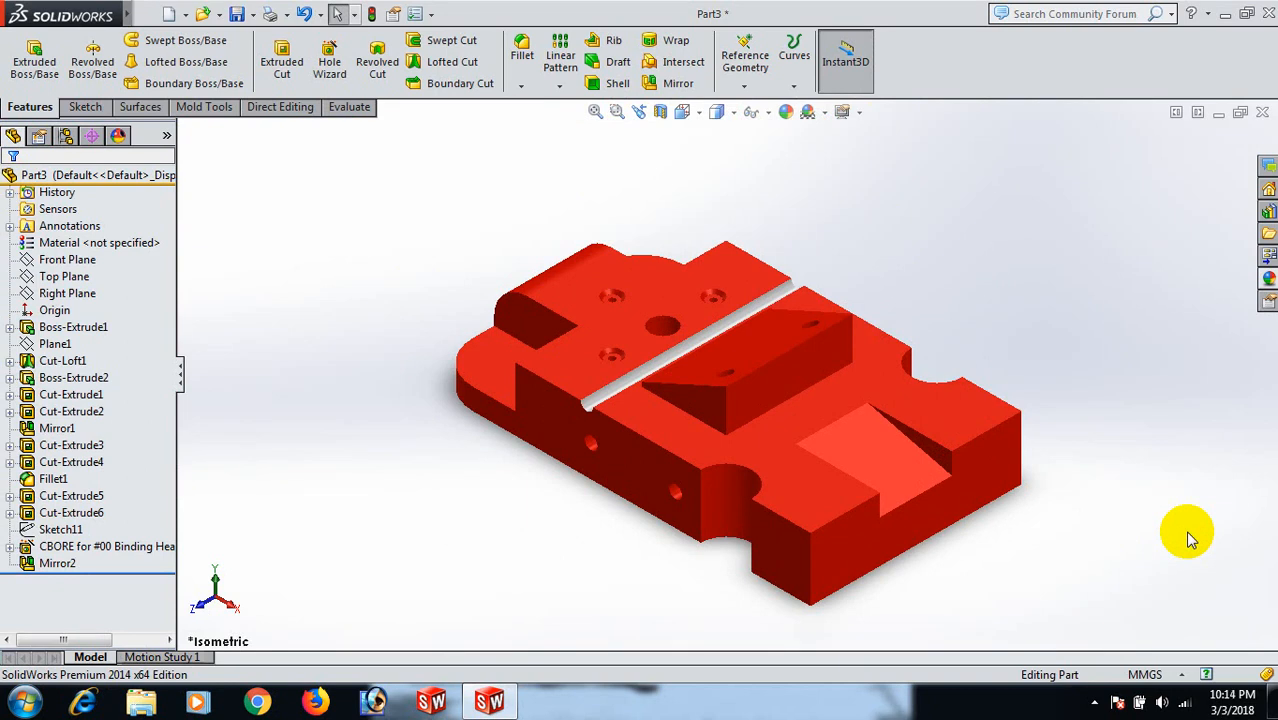
{"action": "left_click", "coordinate": [1095, 703]}
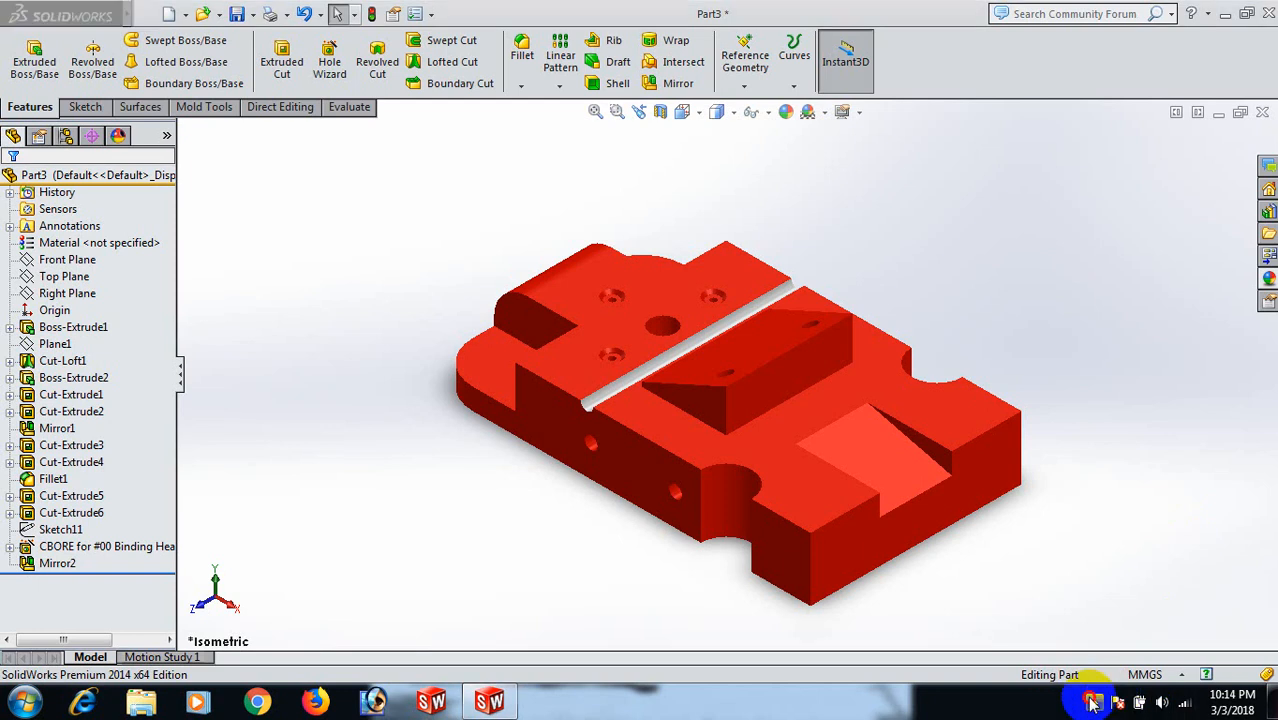